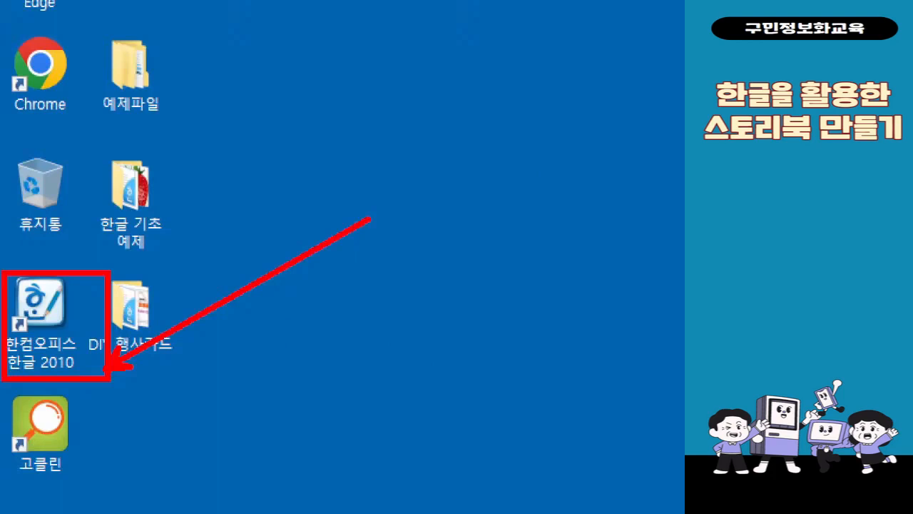
Launch 한컴오피스 한글 2010 with a blank document
{"action": "double_click", "coordinate": [37, 364]}
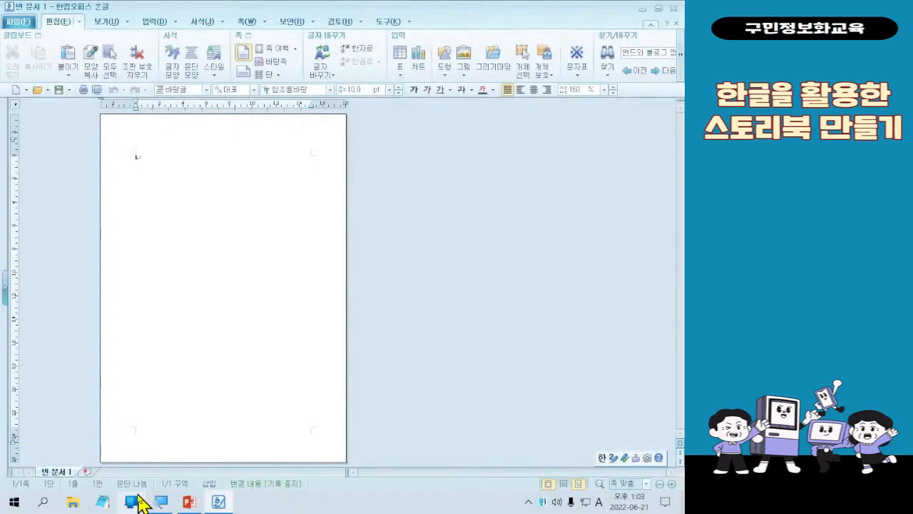
{"action": "key", "text": "alt+d"}
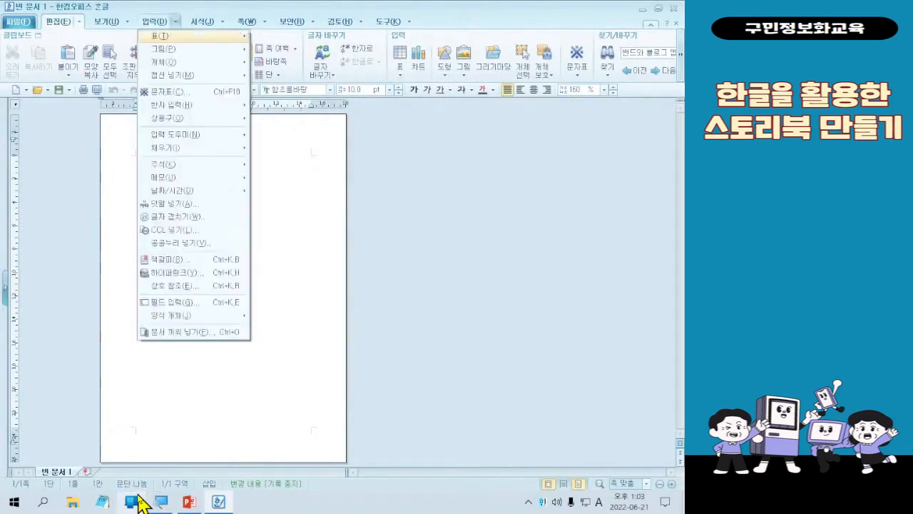
{"action": "key", "text": "Escape"}
{"action": "key", "text": "alt+o"}
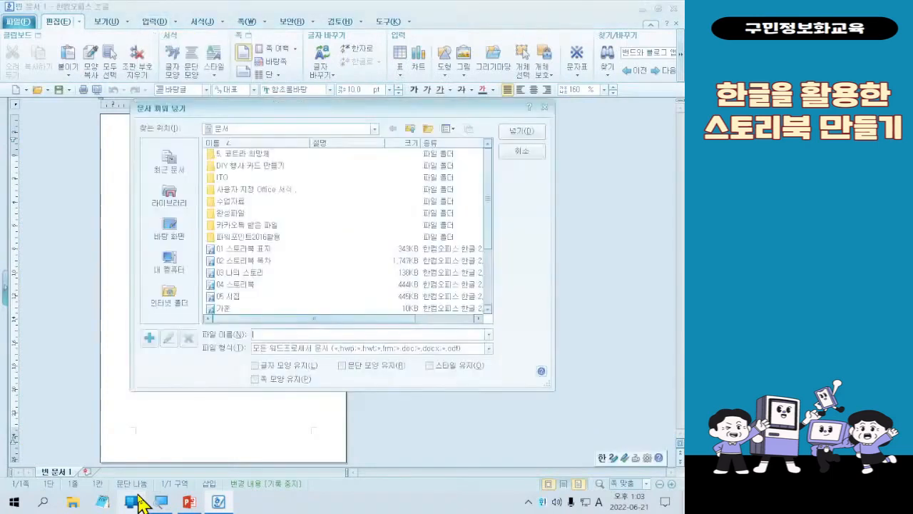
{"action": "key", "text": "Escape"}
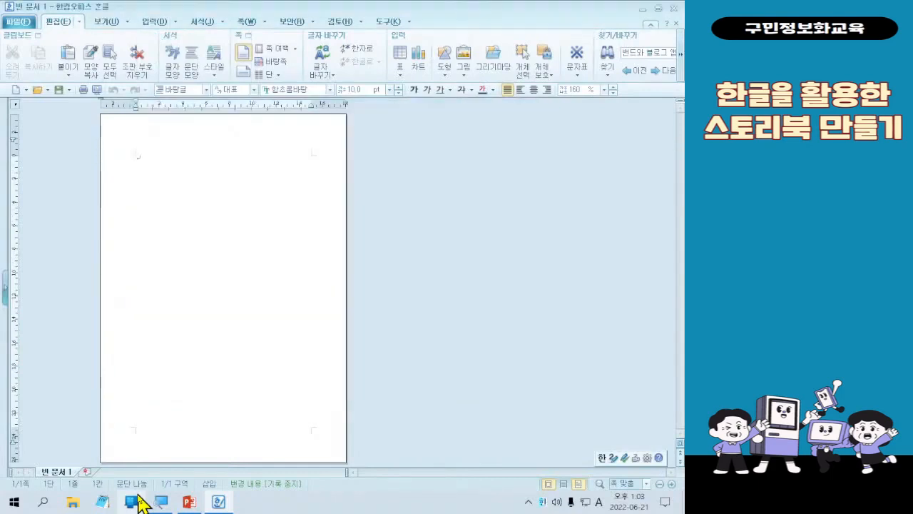
{"action": "mouse_move", "coordinate": [150, 507]}
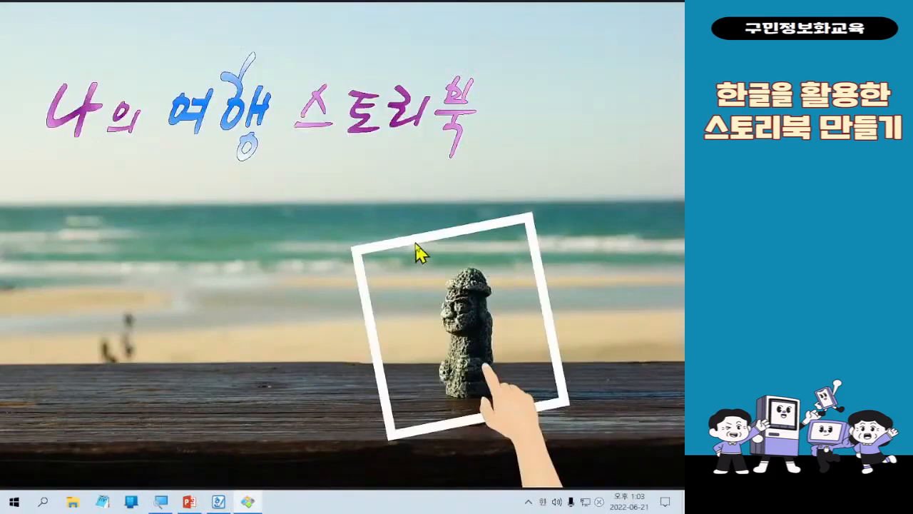
View the finished travel storybook sample pages in the image viewer and check the blank document's zoom options
{"action": "left_click", "coordinate": [417, 284]}
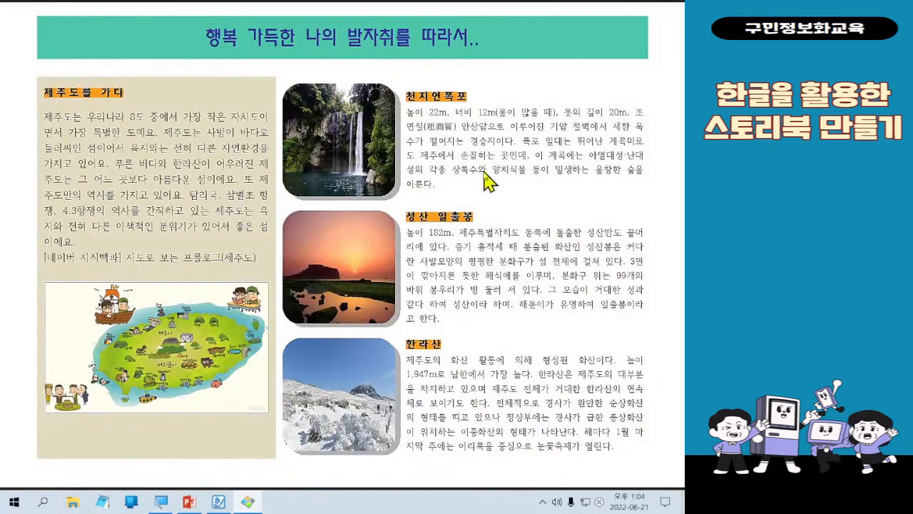
{"action": "left_click", "coordinate": [645, 6]}
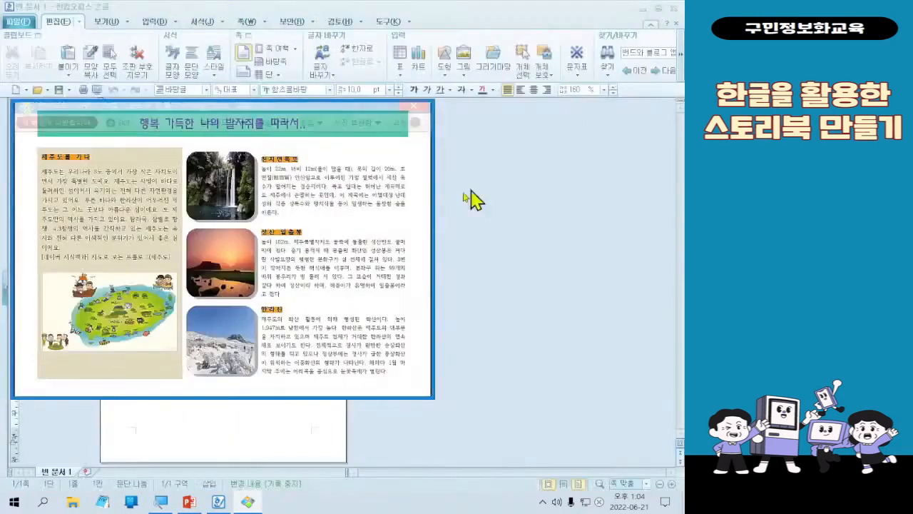
{"action": "left_click", "coordinate": [376, 106]}
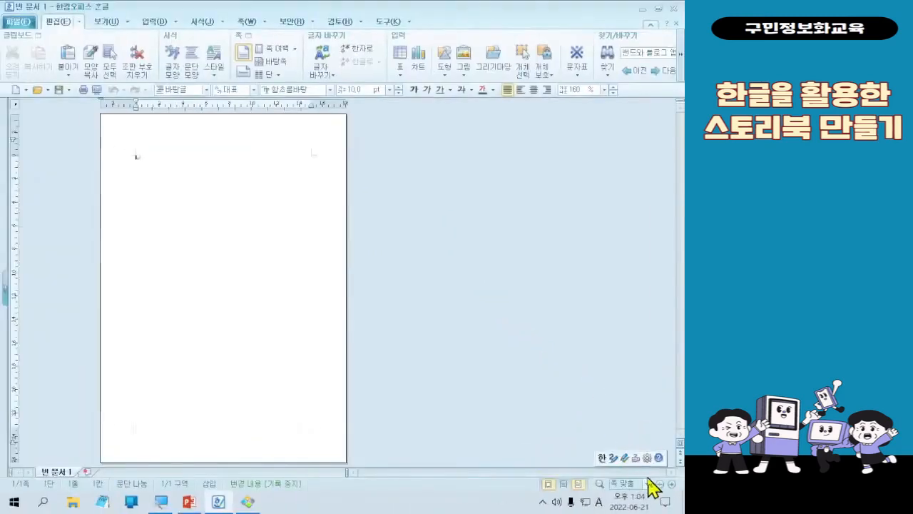
{"action": "left_click", "coordinate": [647, 485]}
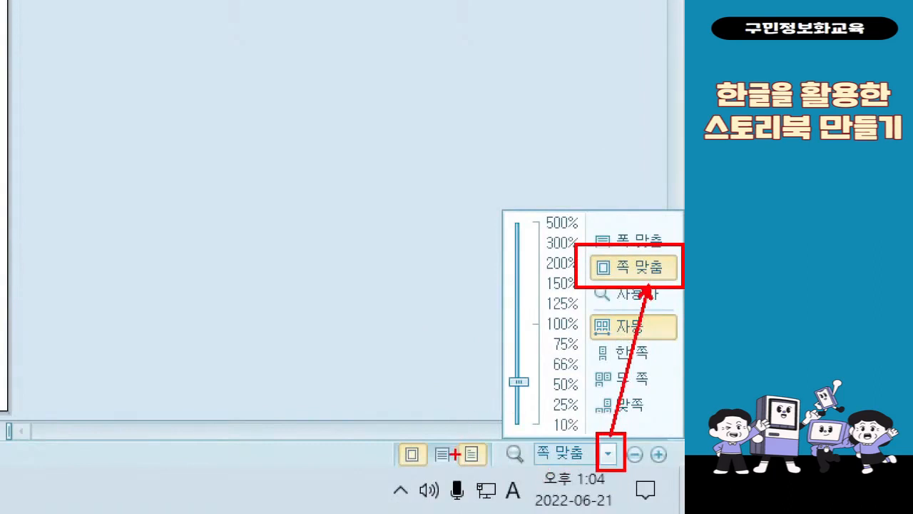
{"action": "key", "text": "Escape"}
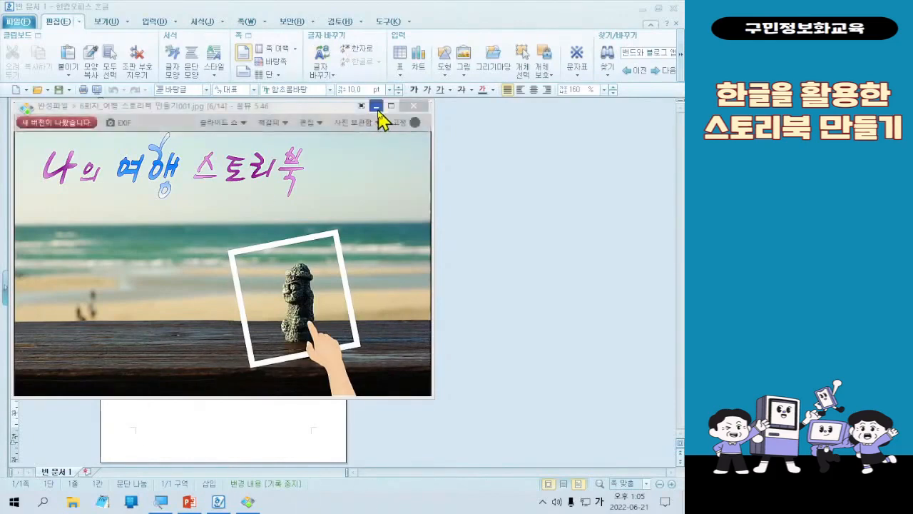
{"action": "left_click", "coordinate": [376, 107]}
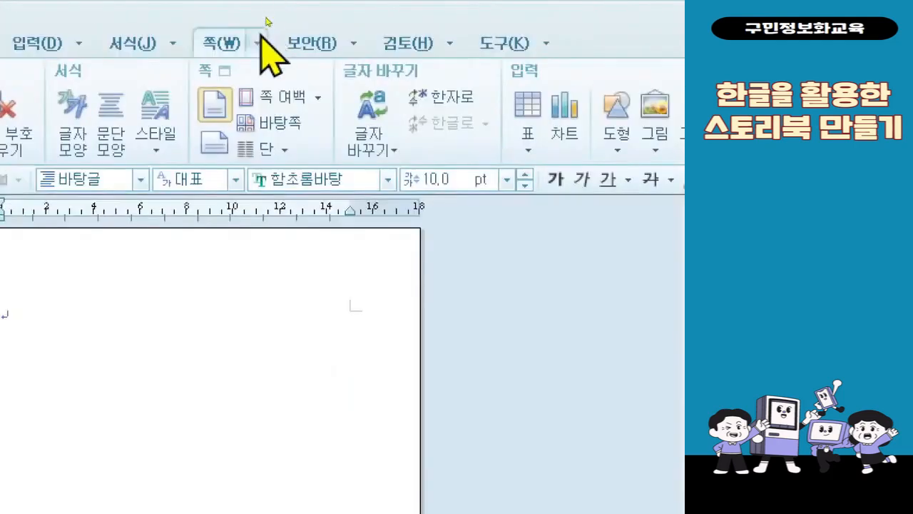
Set the paper orientation of the whole document to landscape (가로) in the 편집 용지 settings
{"action": "left_click", "coordinate": [257, 36]}
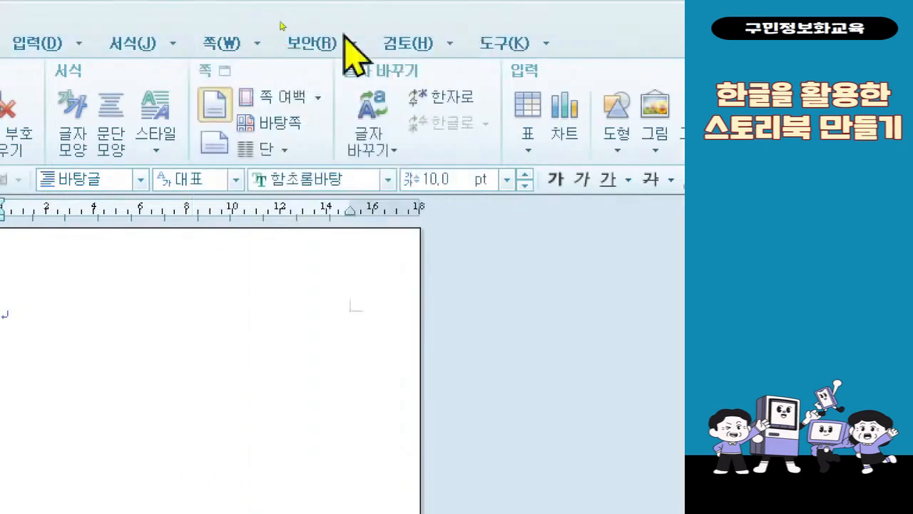
{"action": "left_click", "coordinate": [257, 45]}
{"action": "left_click", "coordinate": [268, 71]}
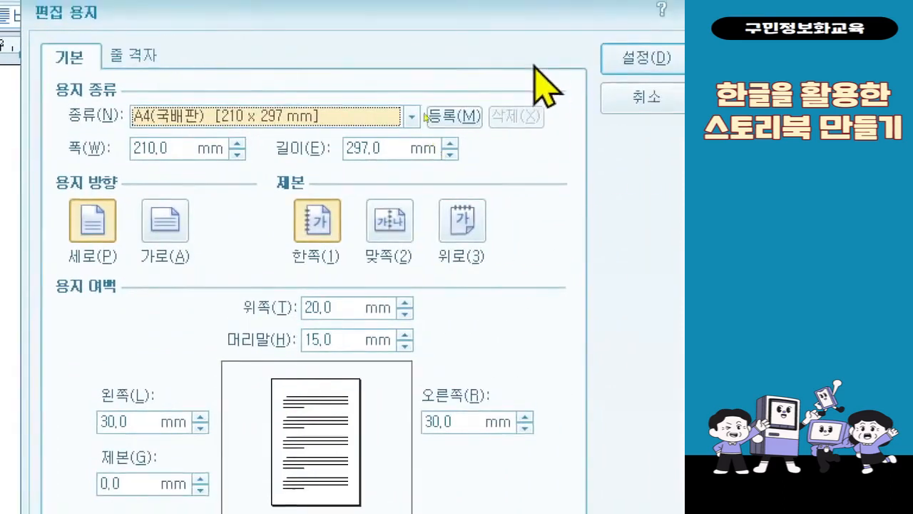
{"action": "left_click", "coordinate": [154, 246]}
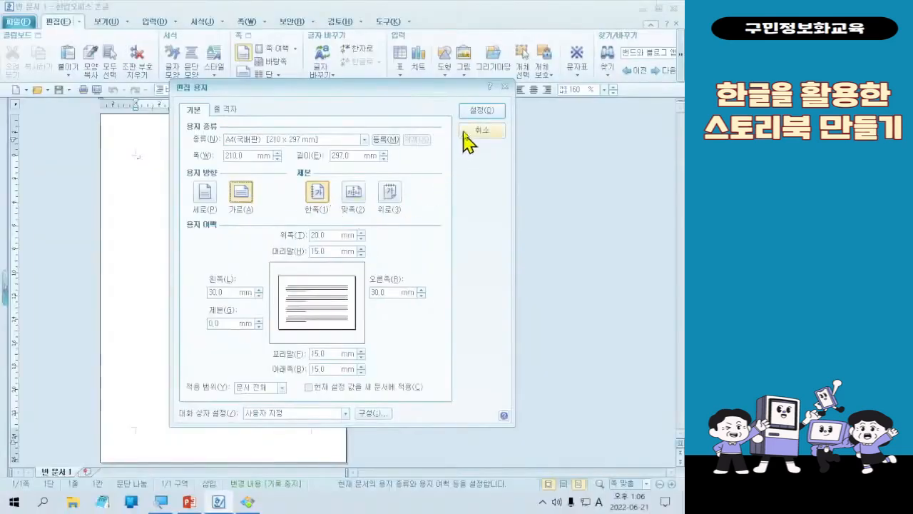
{"action": "left_click", "coordinate": [469, 115]}
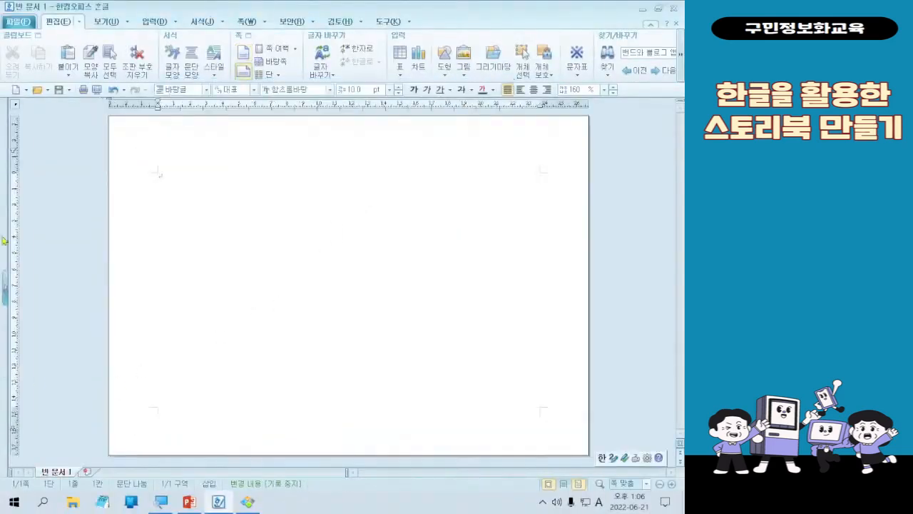
{"action": "left_click", "coordinate": [4, 287]}
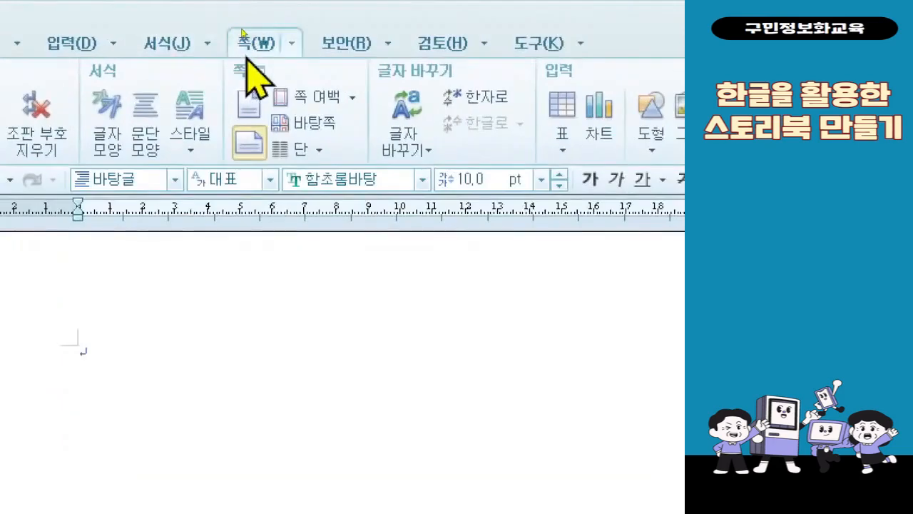
Open the background settings of 쪽 테두리/배경 and enable a picture (그림) fill for the page
{"action": "left_click", "coordinate": [242, 36]}
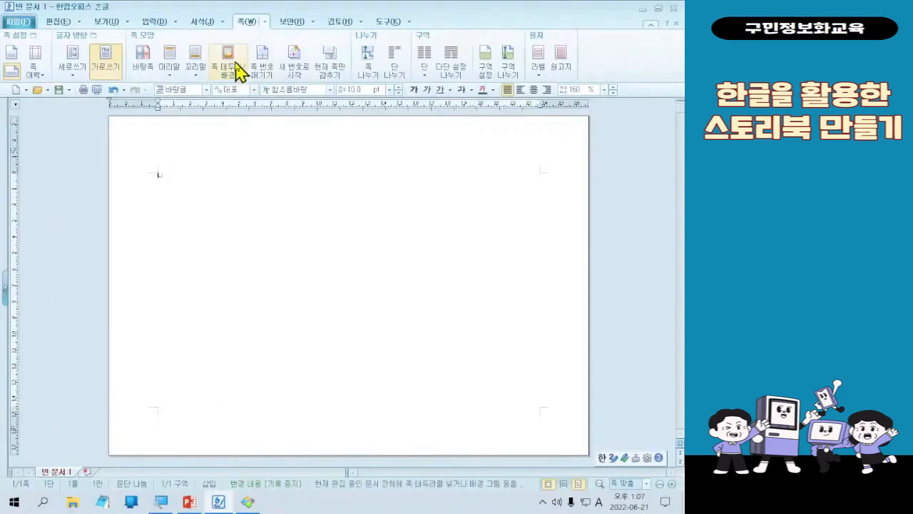
{"action": "left_click", "coordinate": [218, 118]}
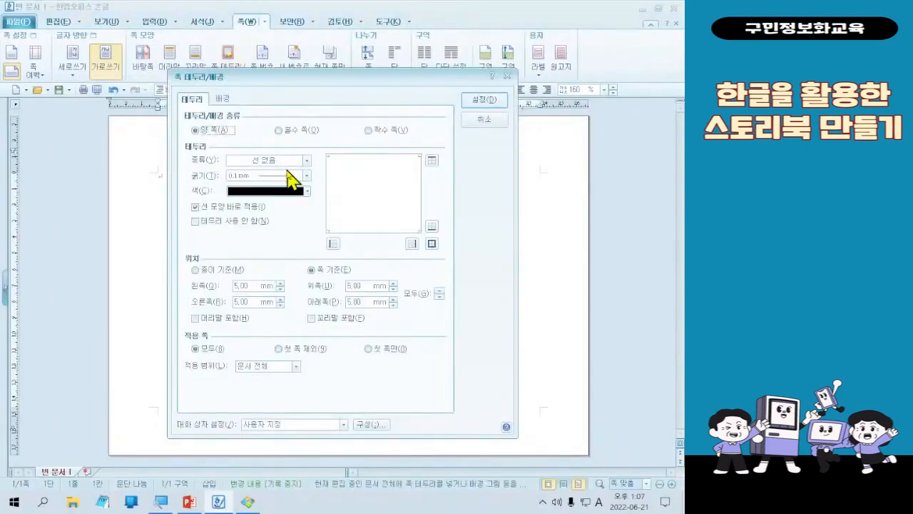
{"action": "left_click", "coordinate": [223, 99]}
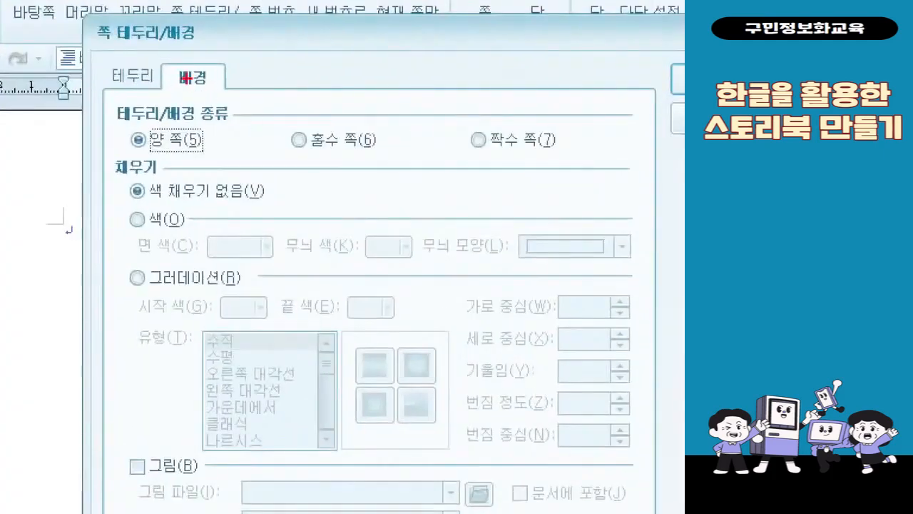
{"action": "left_click_drag", "start_coordinate": [159, 53], "coordinate": [241, 98]}
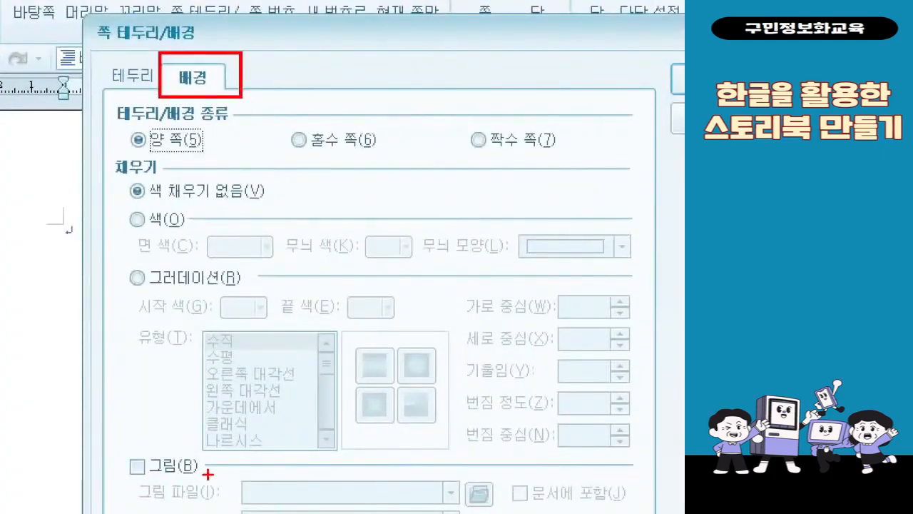
{"action": "left_click_drag", "start_coordinate": [111, 438], "coordinate": [208, 483]}
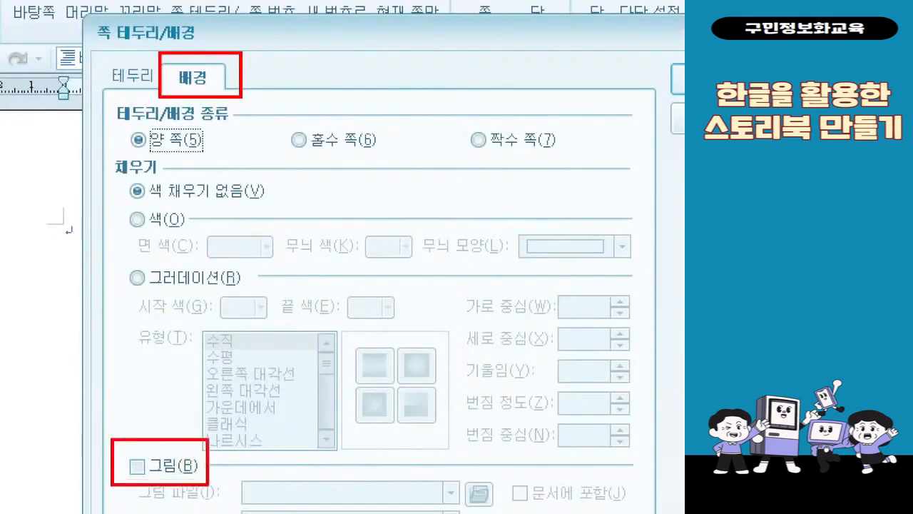
{"action": "left_click_drag", "start_coordinate": [186, 440], "coordinate": [187, 91]}
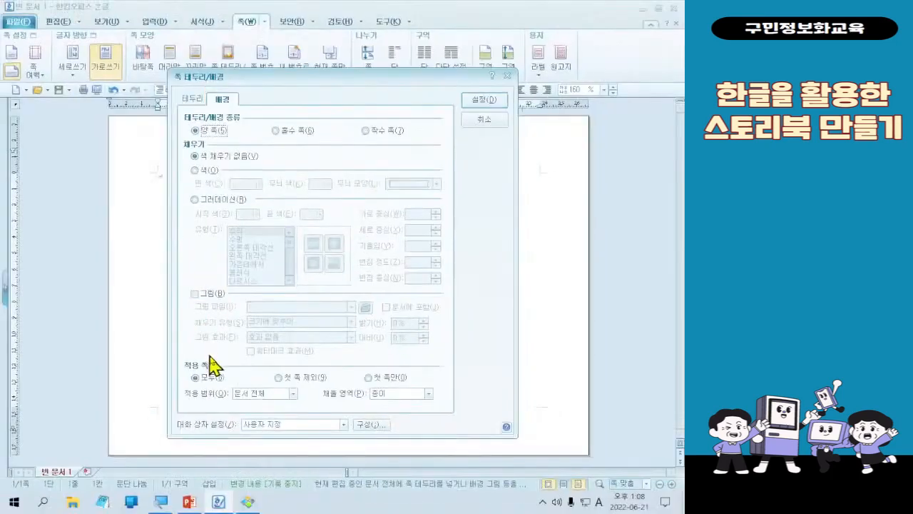
{"action": "left_click", "coordinate": [211, 297]}
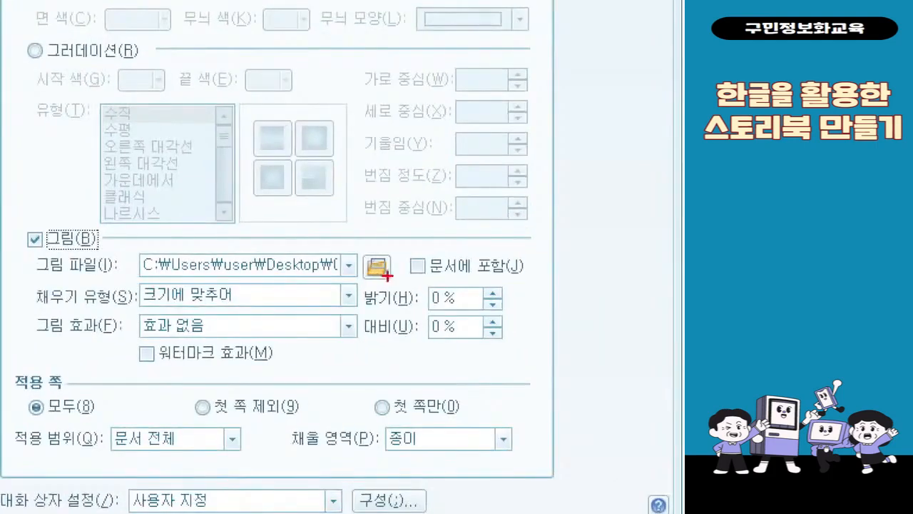
Open the file chooser for the page background picture
{"action": "left_click_drag", "start_coordinate": [354, 251], "coordinate": [398, 282]}
{"action": "left_click_drag", "start_coordinate": [375, 228], "coordinate": [408, 205]}
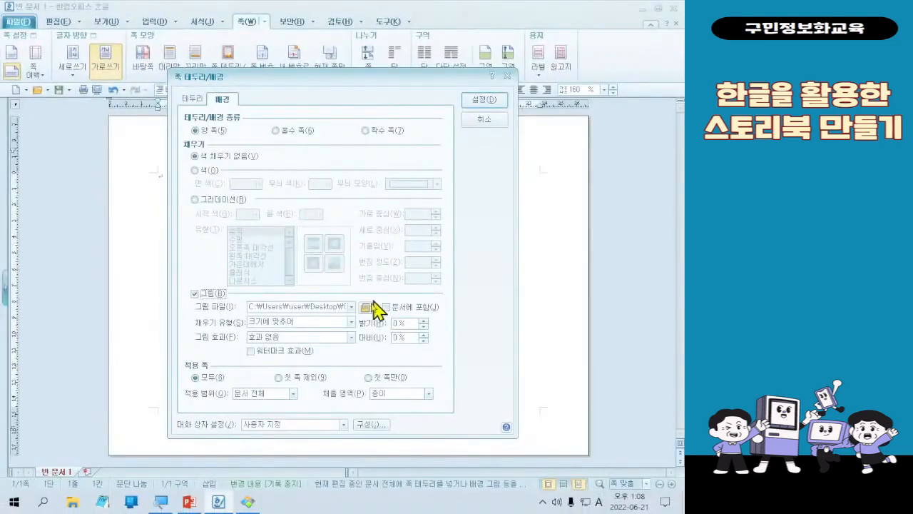
{"action": "left_click", "coordinate": [368, 306]}
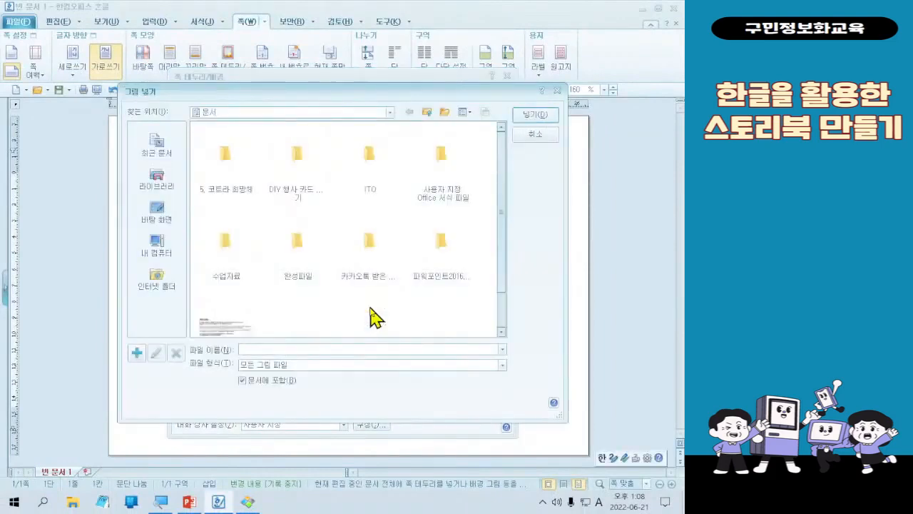
{"action": "left_click", "coordinate": [177, 230]}
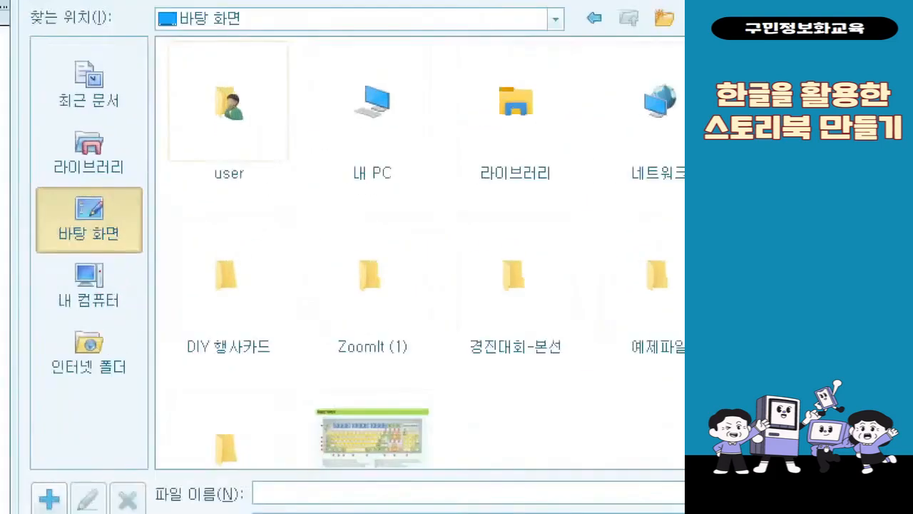
{"action": "left_click", "coordinate": [175, 172]}
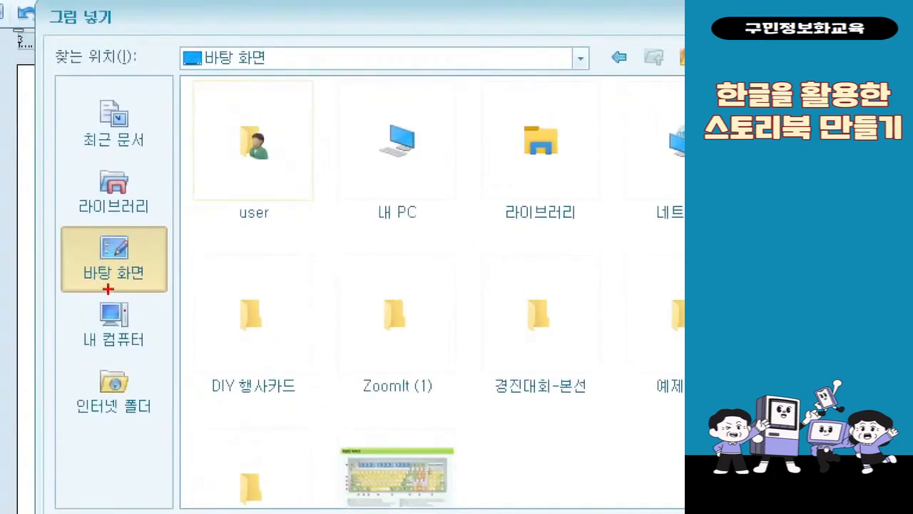
{"action": "left_click_drag", "start_coordinate": [35, 182], "coordinate": [118, 243]}
{"action": "left_click_drag", "start_coordinate": [143, 283], "coordinate": [162, 291]}
{"action": "left_click_drag", "start_coordinate": [205, 261], "coordinate": [303, 418]}
{"action": "left_click_drag", "start_coordinate": [204, 330], "coordinate": [154, 294]}
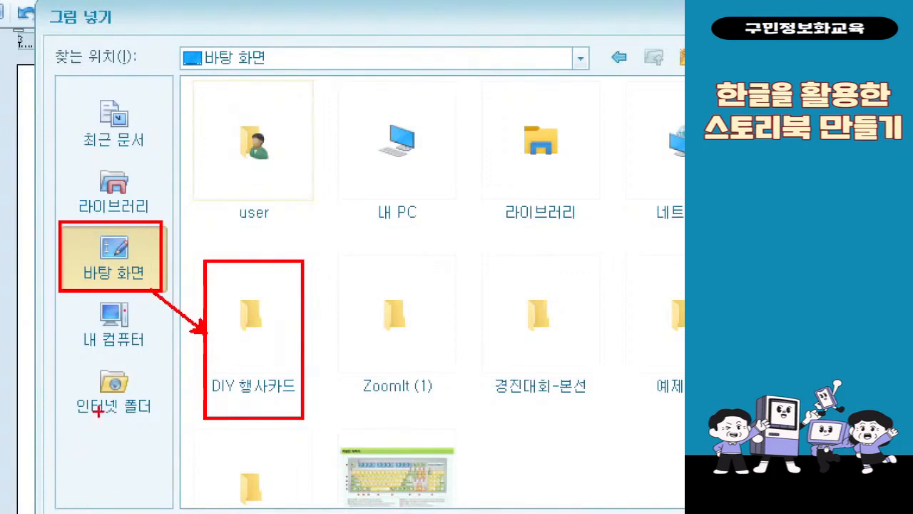
{"action": "key", "text": "Escape"}
{"action": "double_click", "coordinate": [224, 281]}
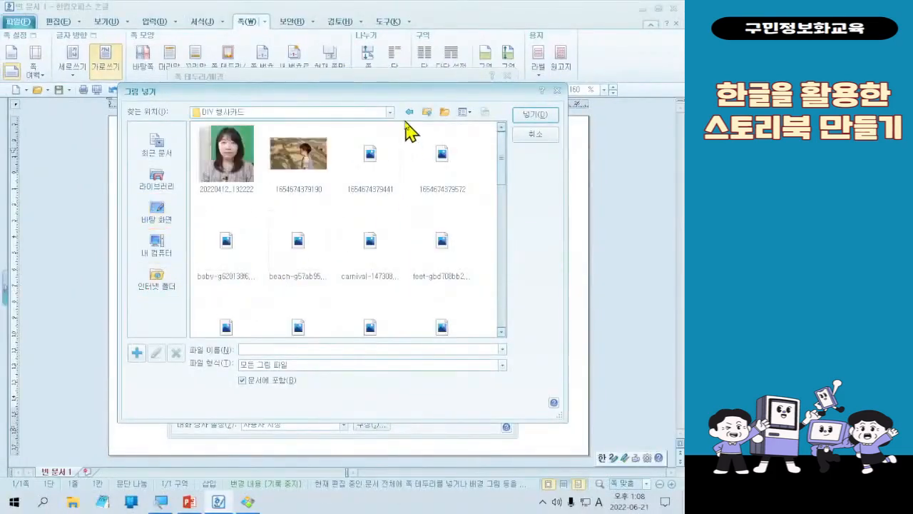
Browse to the desktop in the picture chooser and open the 예제파일 folder
{"action": "left_click", "coordinate": [169, 221]}
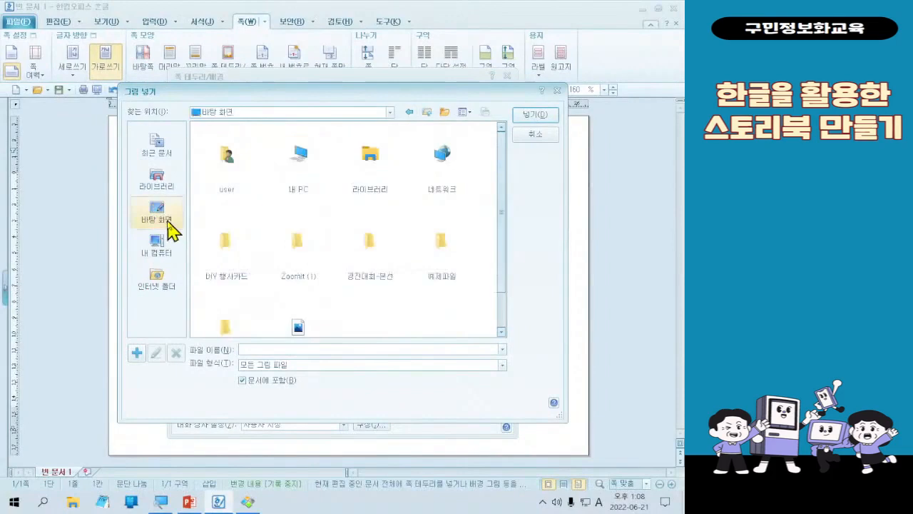
{"action": "key", "text": "ctrl+1"}
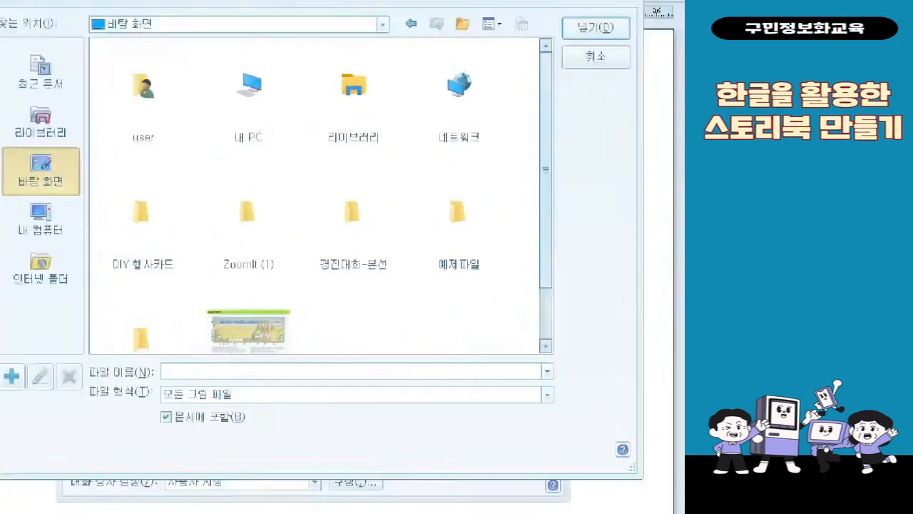
{"action": "scroll", "coordinate": [342, 257], "scroll_direction": "down", "scroll_amount": 2}
{"action": "left_click", "coordinate": [147, 226]}
{"action": "left_click_drag", "start_coordinate": [3, 148], "coordinate": [112, 208]}
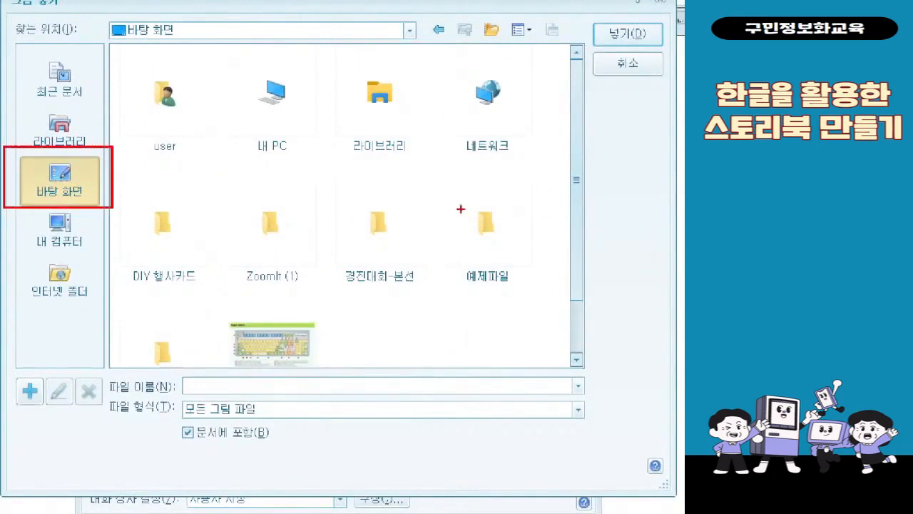
{"action": "left_click_drag", "start_coordinate": [443, 179], "coordinate": [540, 308]}
{"action": "mouse_move", "coordinate": [438, 258]}
{"action": "left_mouse_down"}
{"action": "mouse_move", "coordinate": [168, 228]}
{"action": "mouse_move", "coordinate": [117, 190]}
{"action": "left_mouse_up"}
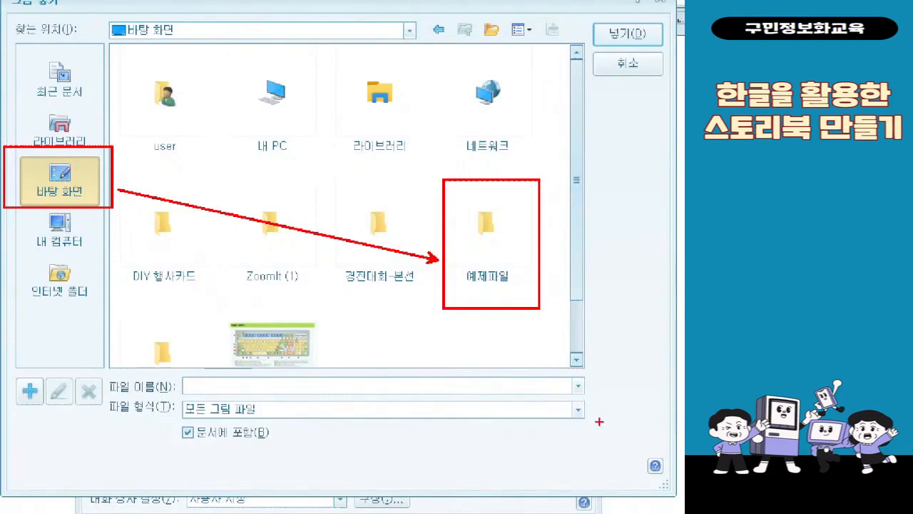
{"action": "key", "text": "Escape"}
{"action": "double_click", "coordinate": [457, 275]}
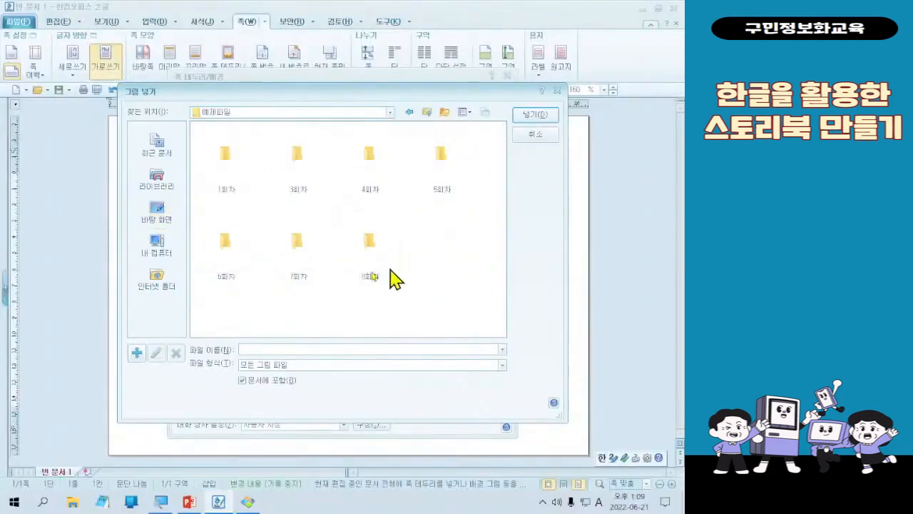
Open the 6회차 folder inside 예제파일 in the background picture chooser
{"action": "key", "text": "ctrl+1"}
{"action": "scroll", "coordinate": [442, 211], "scroll_direction": "down", "scroll_amount": 2}
{"action": "left_click", "coordinate": [346, 211]}
{"action": "mouse_move", "coordinate": [80, 211]}
{"action": "left_mouse_down"}
{"action": "mouse_move", "coordinate": [186, 326]}
{"action": "mouse_move", "coordinate": [239, 343]}
{"action": "left_mouse_up"}
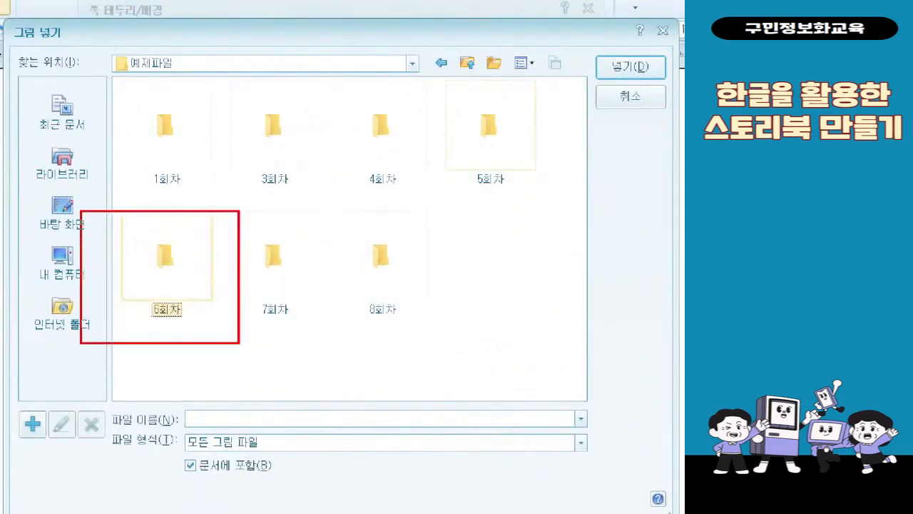
{"action": "mouse_move", "coordinate": [111, 148]}
{"action": "left_mouse_down"}
{"action": "mouse_move", "coordinate": [132, 205]}
{"action": "mouse_move", "coordinate": [143, 148]}
{"action": "left_mouse_up"}
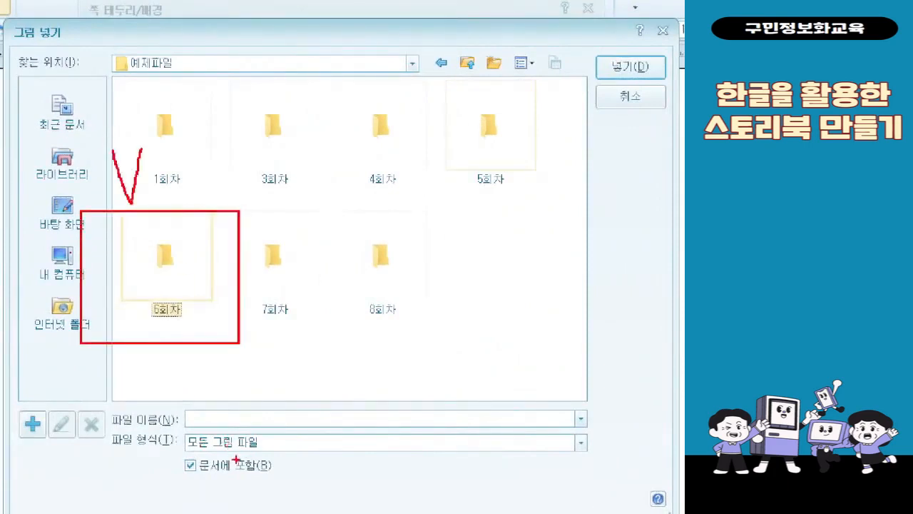
{"action": "key", "text": "Escape"}
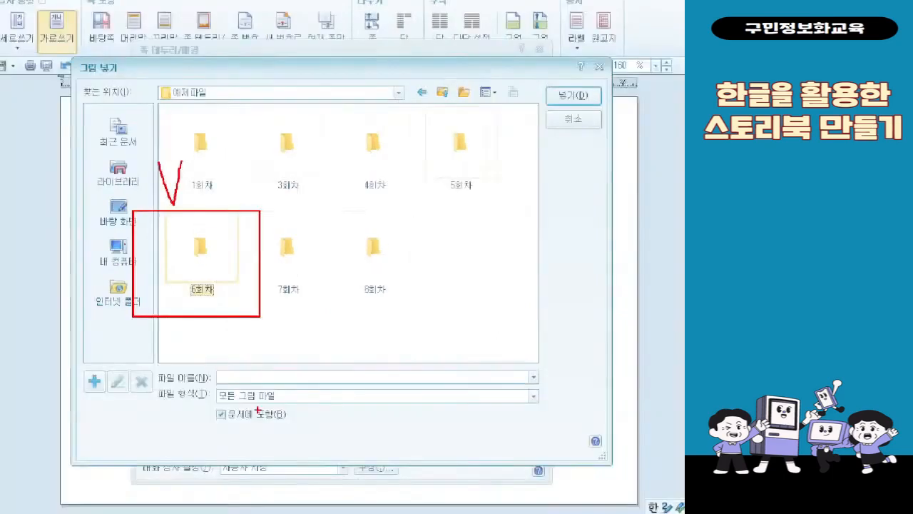
{"action": "double_click", "coordinate": [165, 257]}
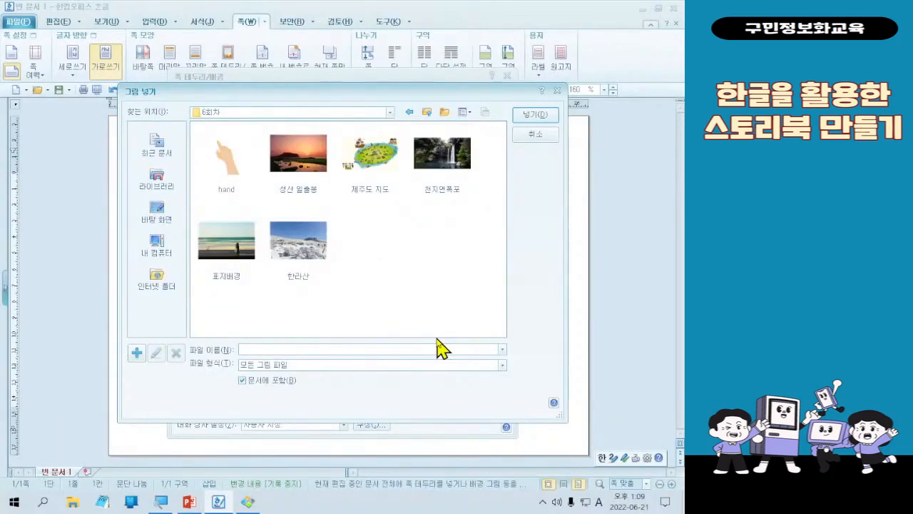
Insert the 표지배경 picture as the page background and apply it to the first page only (첫 쪽만)
{"action": "left_click", "coordinate": [214, 258]}
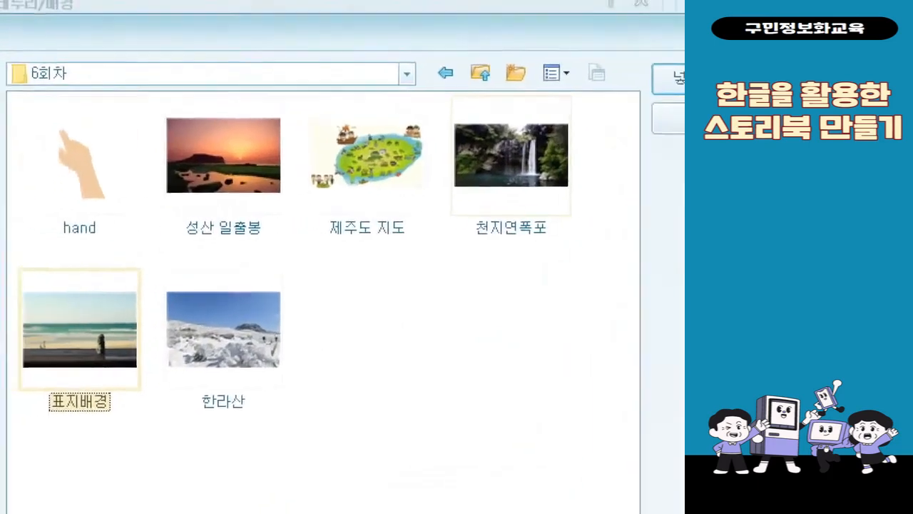
{"action": "left_click_drag", "start_coordinate": [27, 275], "coordinate": [163, 440]}
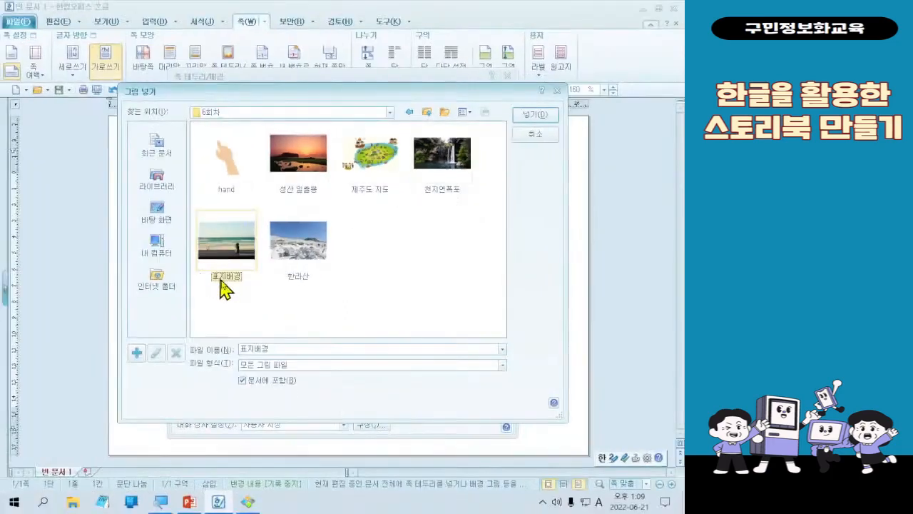
{"action": "double_click", "coordinate": [235, 266]}
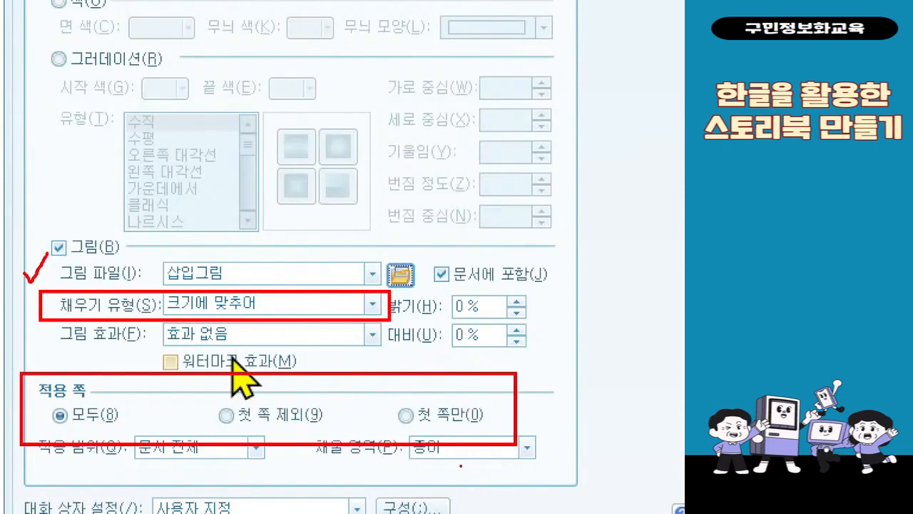
{"action": "left_click", "coordinate": [429, 421]}
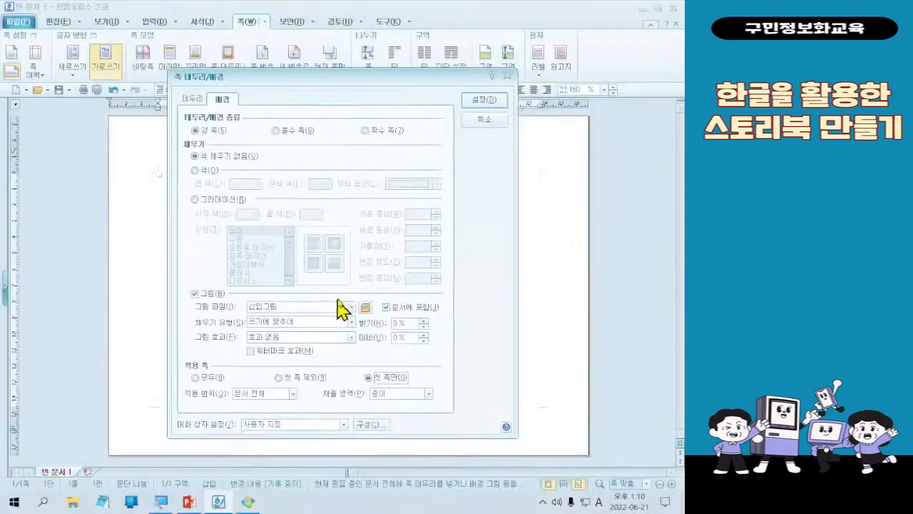
{"action": "left_click", "coordinate": [492, 107]}
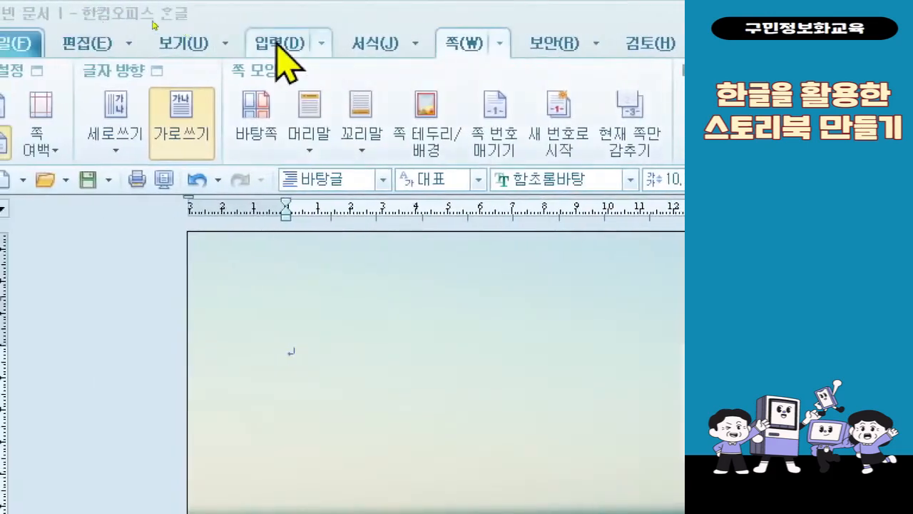
Start a new 글맵시 on the cover with the slanted purple style and enter 나 as its text
{"action": "left_click", "coordinate": [154, 22]}
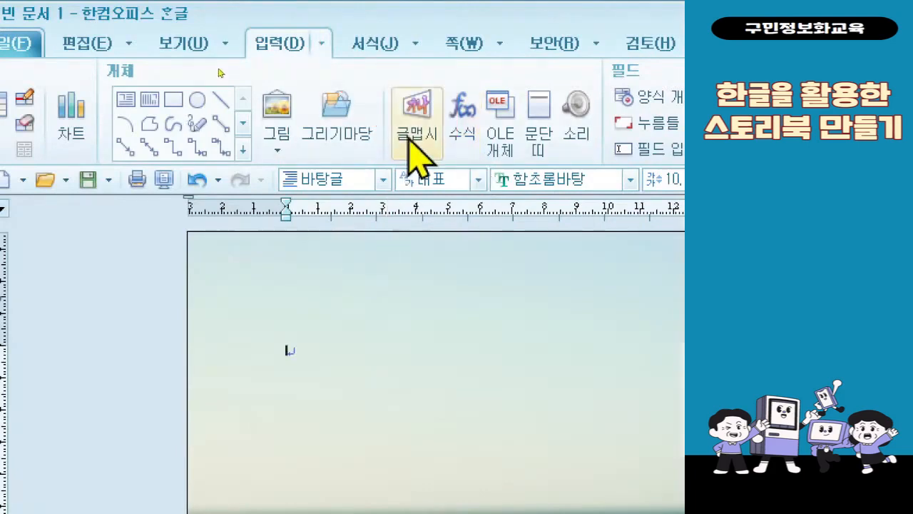
{"action": "left_click", "coordinate": [415, 135]}
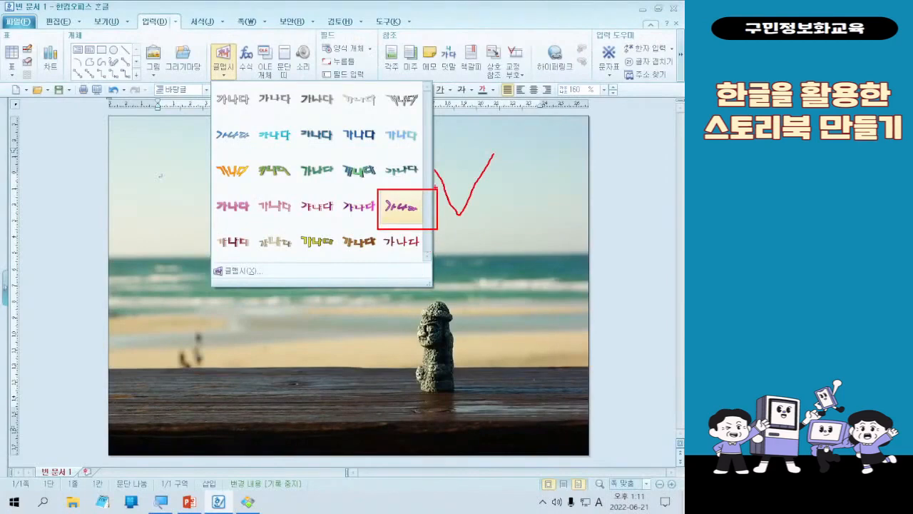
{"action": "key", "text": "Escape"}
{"action": "left_click", "coordinate": [216, 63]}
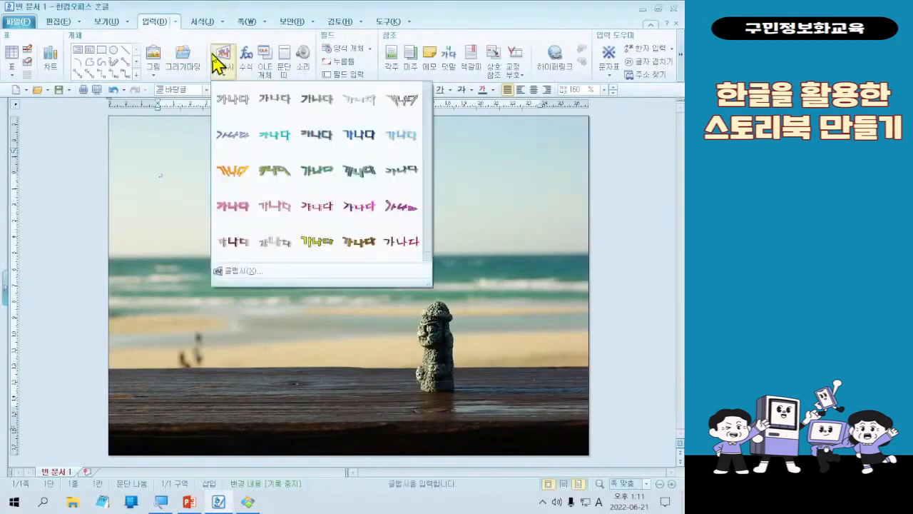
{"action": "left_click", "coordinate": [400, 241]}
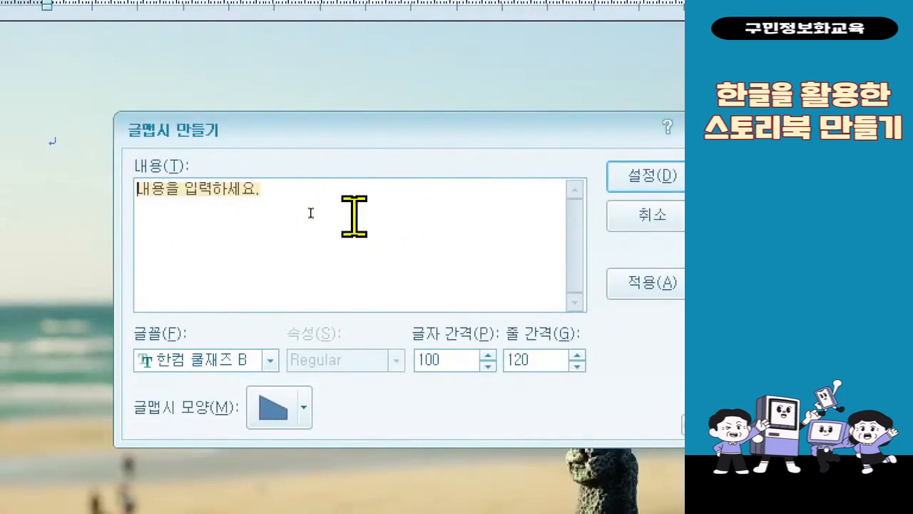
{"action": "type", "text": "나"}
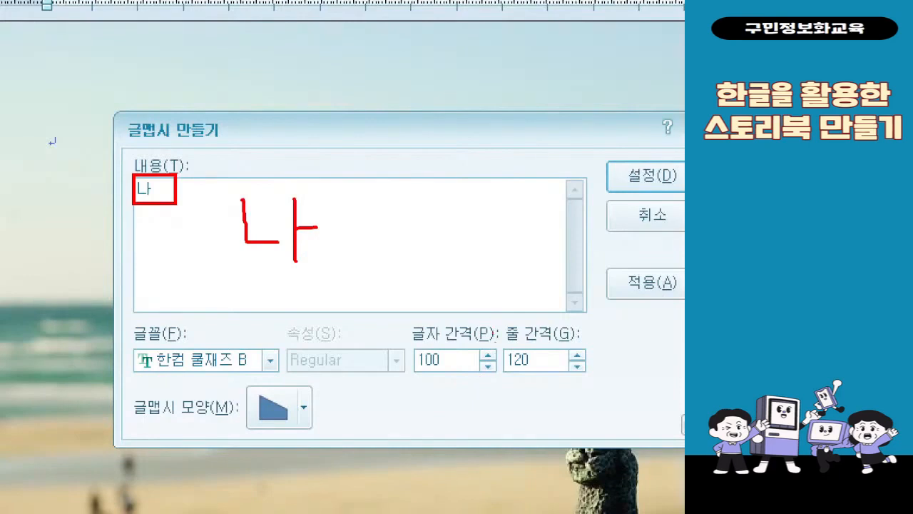
Set the font of the 글맵시 text to 나눔손글씨 붓
{"action": "left_click_drag", "start_coordinate": [100, 318], "coordinate": [275, 383]}
{"action": "left_click_drag", "start_coordinate": [282, 334], "coordinate": [312, 321]}
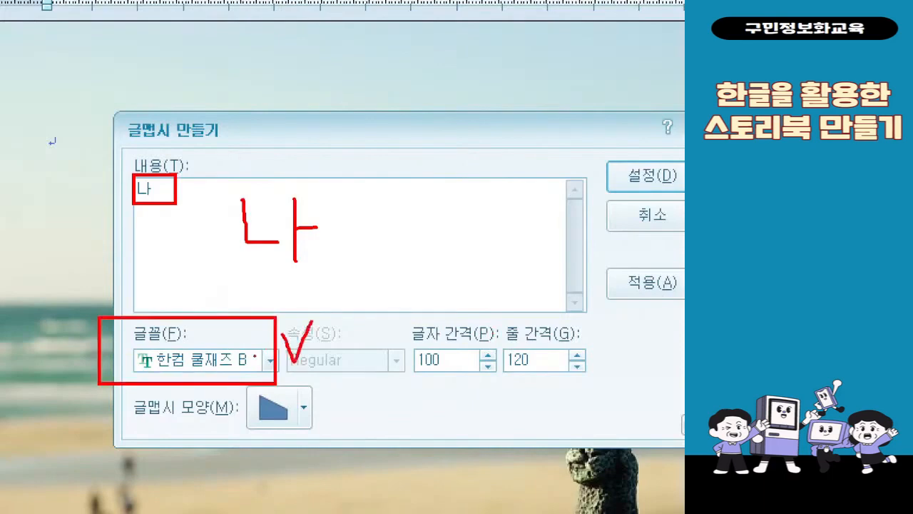
{"action": "key", "text": "Escape"}
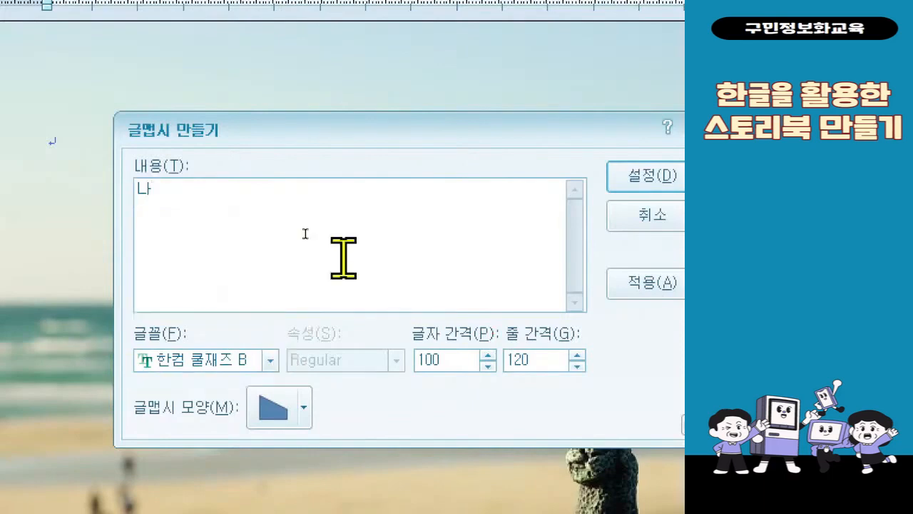
{"action": "left_click", "coordinate": [266, 359]}
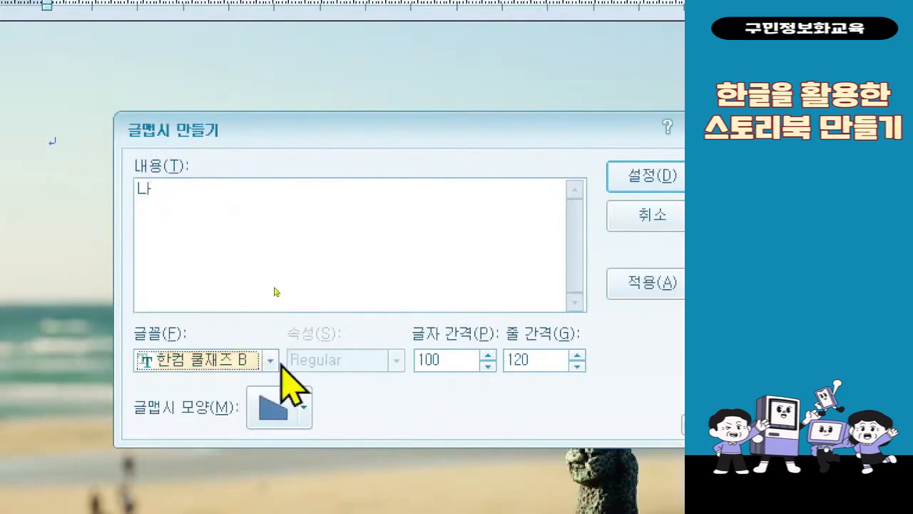
{"action": "left_click", "coordinate": [270, 360]}
{"action": "scroll", "coordinate": [267, 399], "scroll_direction": "up", "scroll_amount": 8}
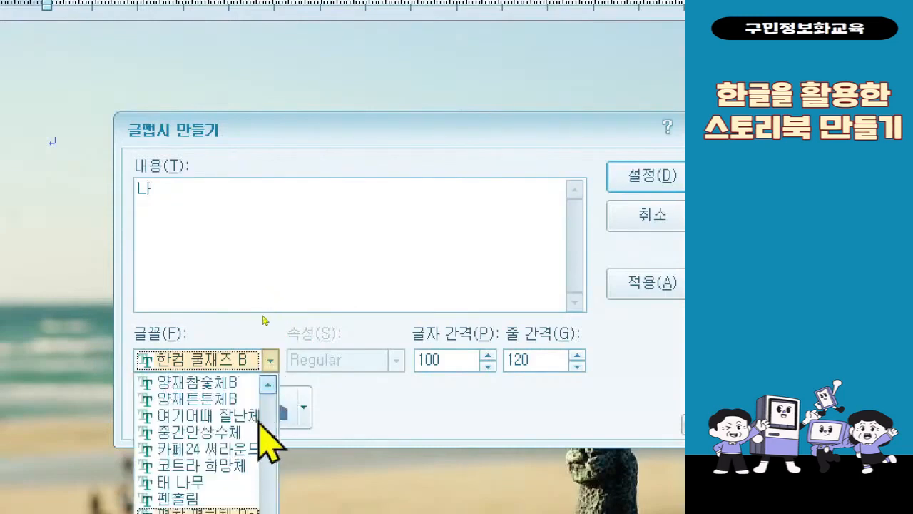
{"action": "scroll", "coordinate": [249, 430], "scroll_direction": "up", "scroll_amount": 10}
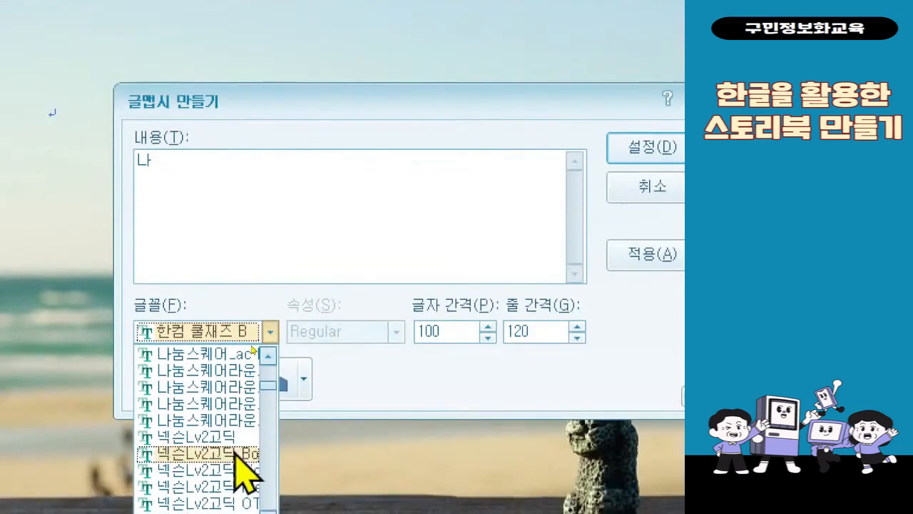
{"action": "scroll", "coordinate": [236, 439], "scroll_direction": "up", "scroll_amount": 3}
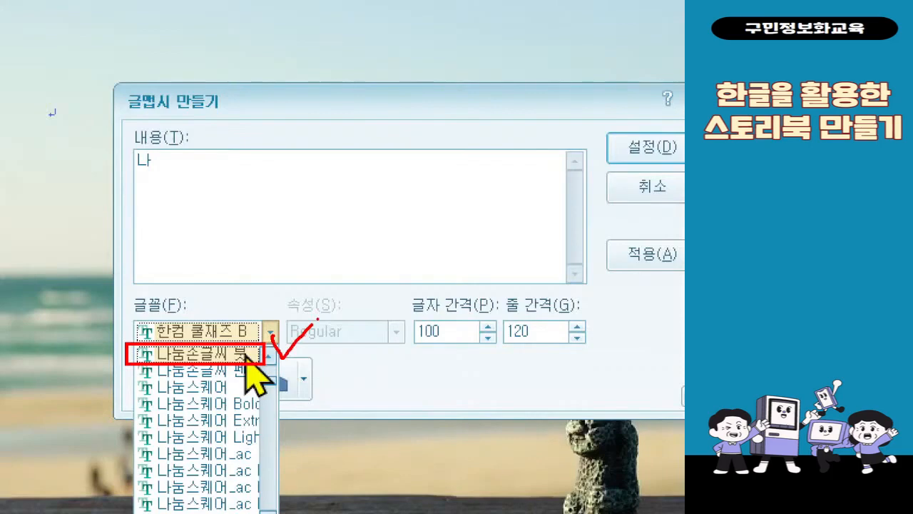
{"action": "key", "text": "Escape"}
{"action": "left_click", "coordinate": [248, 329]}
{"action": "scroll", "coordinate": [235, 374], "scroll_direction": "up", "scroll_amount": 15}
{"action": "scroll", "coordinate": [197, 399], "scroll_direction": "up", "scroll_amount": 12}
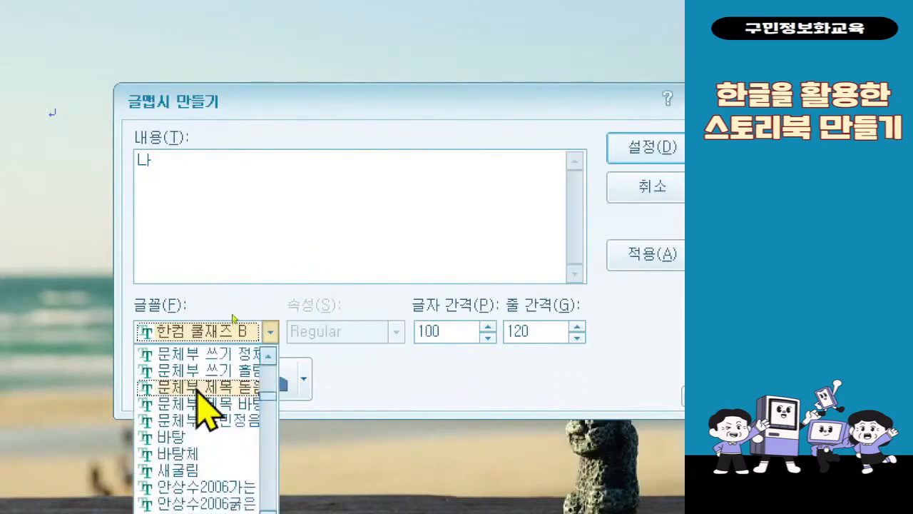
{"action": "scroll", "coordinate": [200, 392], "scroll_direction": "up", "scroll_amount": 6}
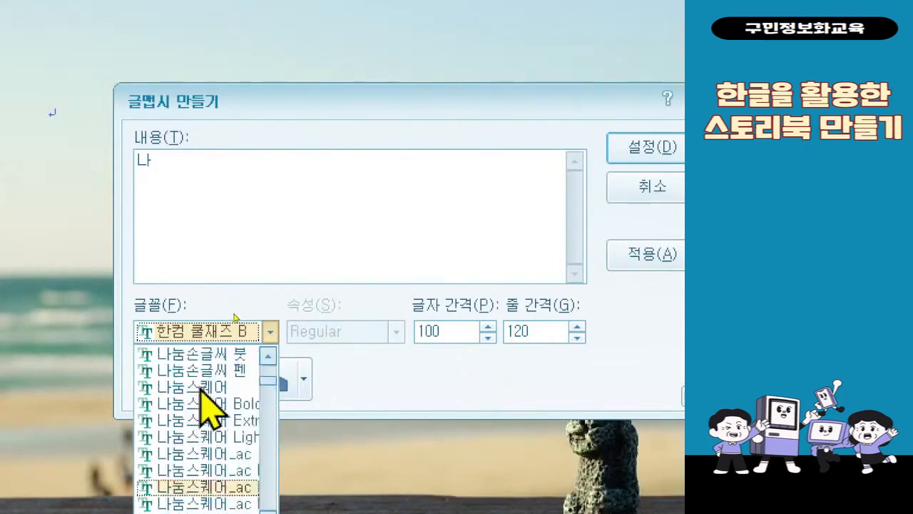
{"action": "left_click", "coordinate": [203, 404]}
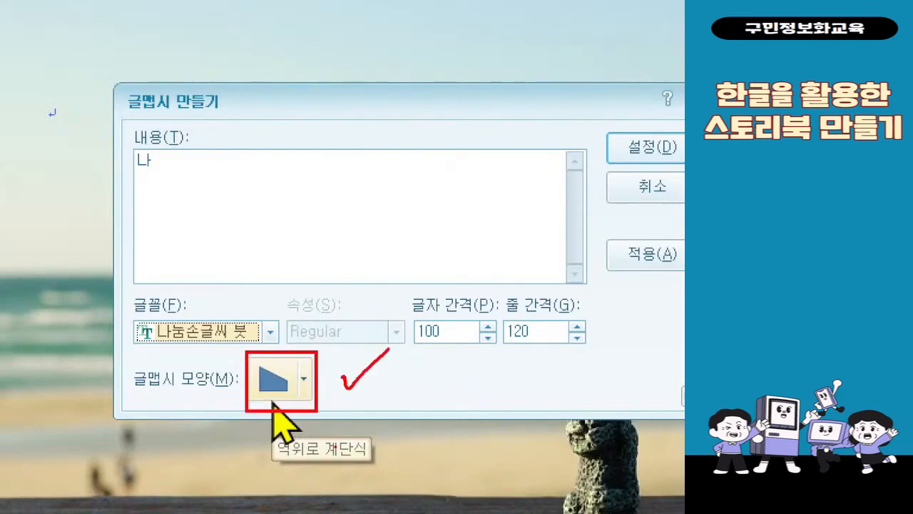
Insert the 나 글맵시 with a rectangular shape and enlarge it to about 30 × 30 mm
{"action": "left_click", "coordinate": [303, 379]}
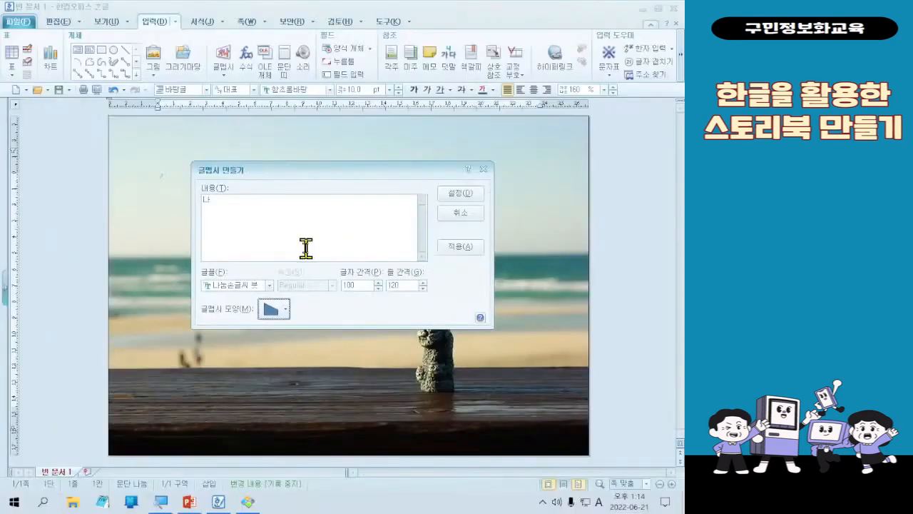
{"action": "left_click", "coordinate": [280, 303]}
{"action": "left_click", "coordinate": [277, 246]}
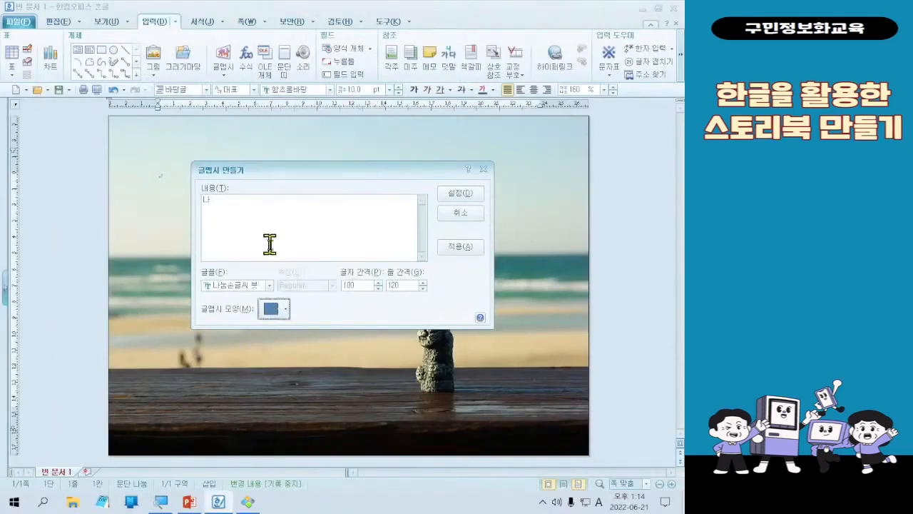
{"action": "left_click", "coordinate": [464, 198]}
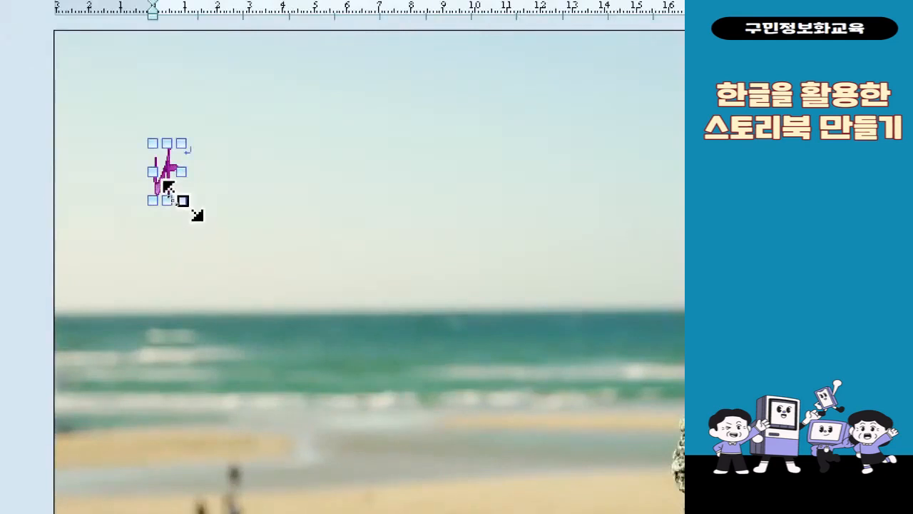
{"action": "left_click_drag", "start_coordinate": [182, 201], "coordinate": [252, 241]}
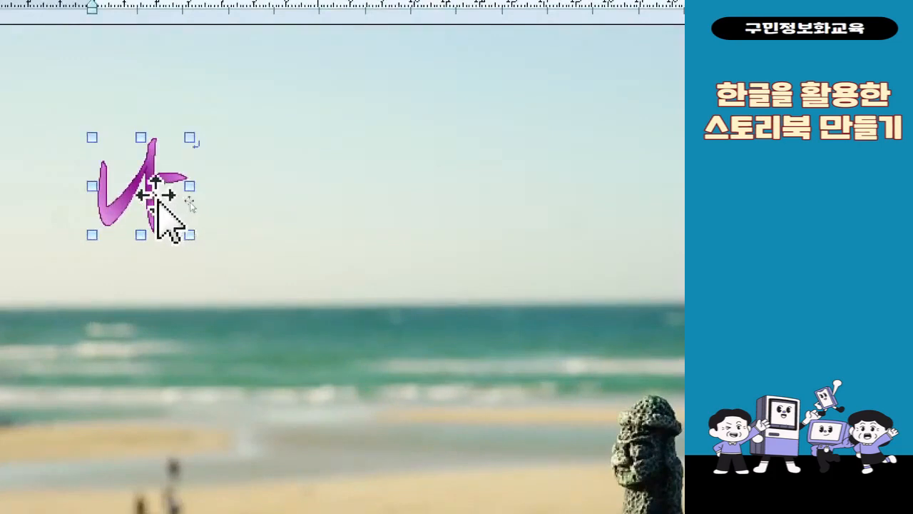
Set the placement of the 나 글맵시 to in front of text (글 앞으로) and move it slightly down the page
{"action": "double_click", "coordinate": [157, 200]}
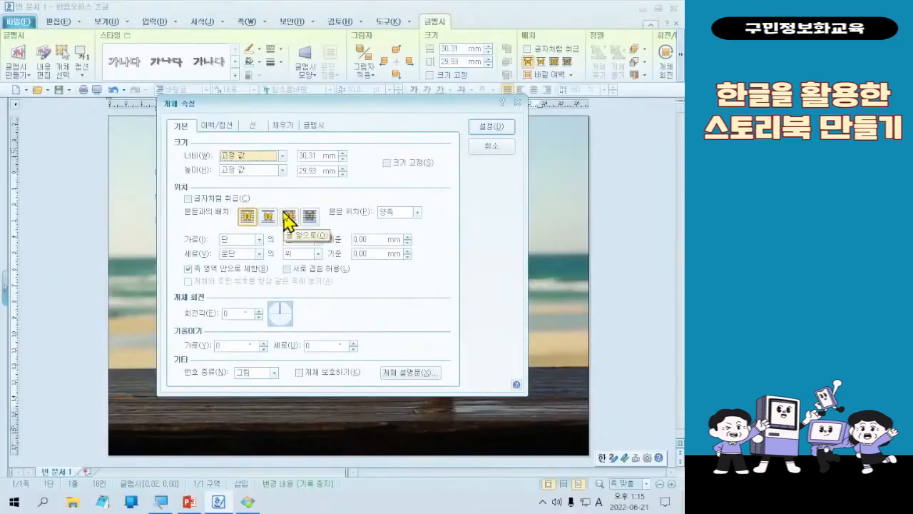
{"action": "left_click", "coordinate": [354, 267]}
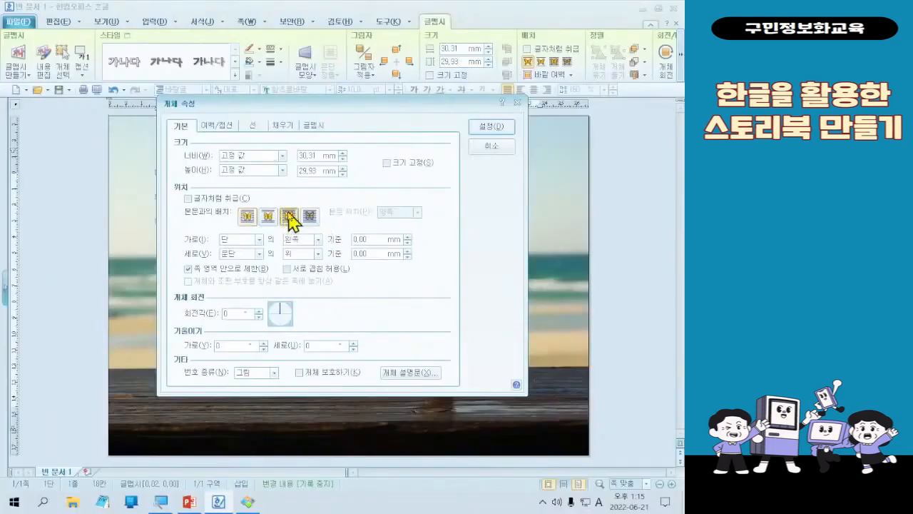
{"action": "left_click", "coordinate": [482, 145]}
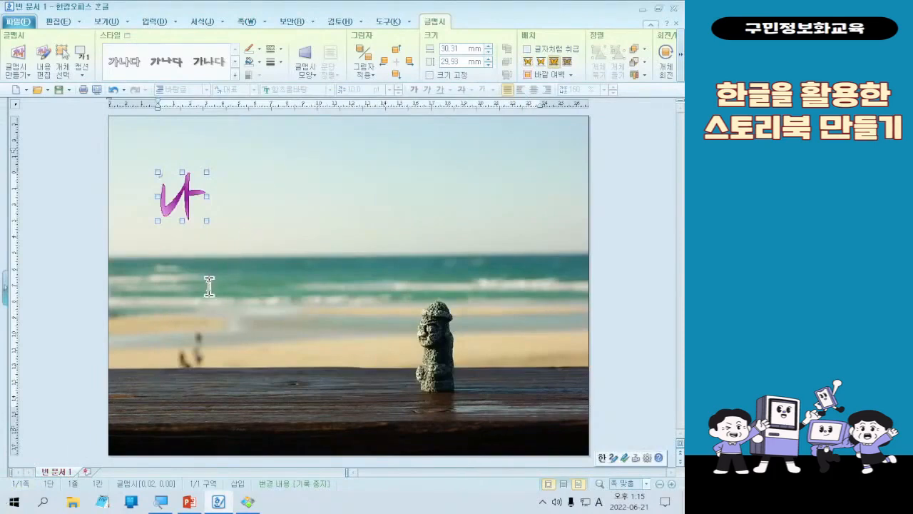
{"action": "left_click_drag", "start_coordinate": [175, 211], "coordinate": [179, 227]}
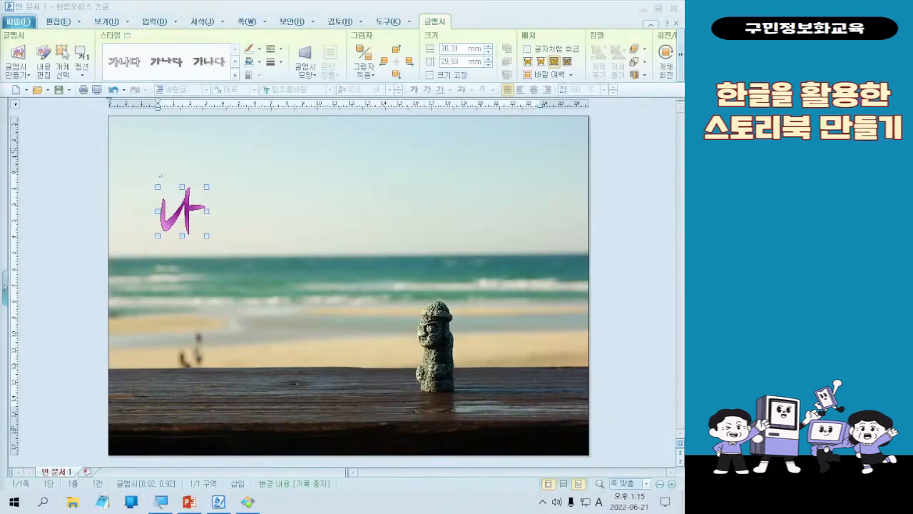
{"action": "key", "text": "Hangul"}
{"action": "left_click", "coordinate": [195, 211]}
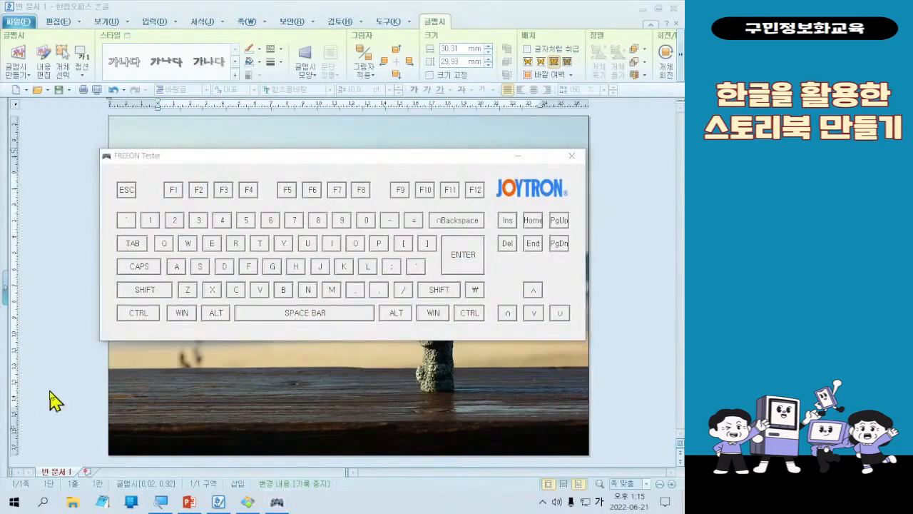
{"action": "key", "text": "ctrl"}
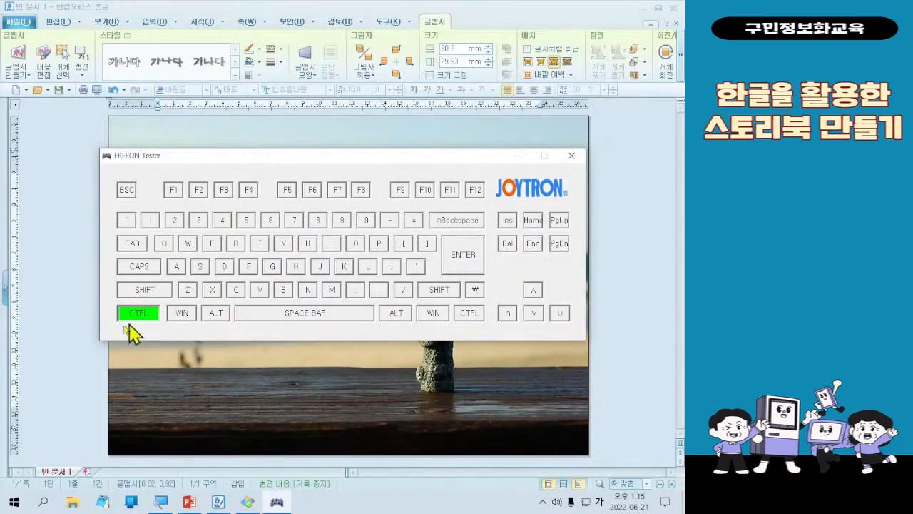
{"action": "left_click", "coordinate": [170, 316]}
{"action": "key", "text": "ctrl"}
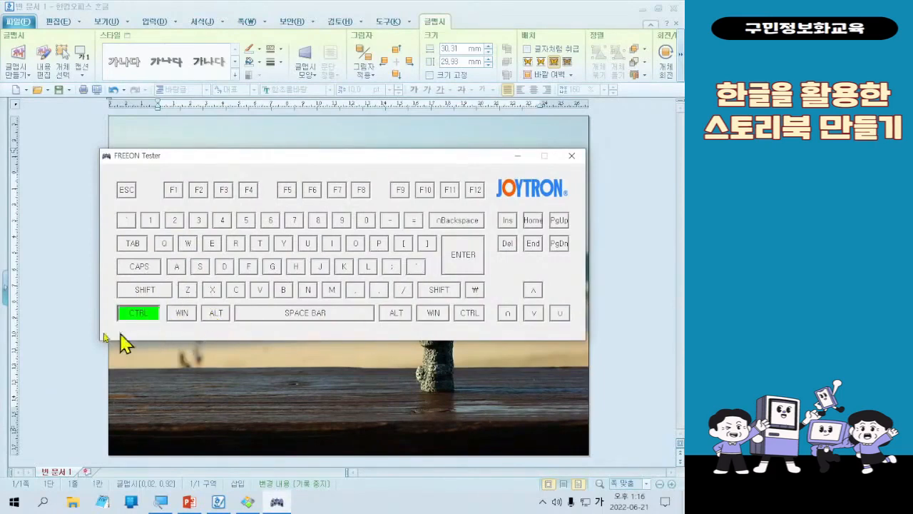
{"action": "left_click", "coordinate": [133, 312]}
{"action": "key", "text": "ctrl"}
{"action": "key", "text": "ctrl"}
{"action": "key", "text": "ctrl"}
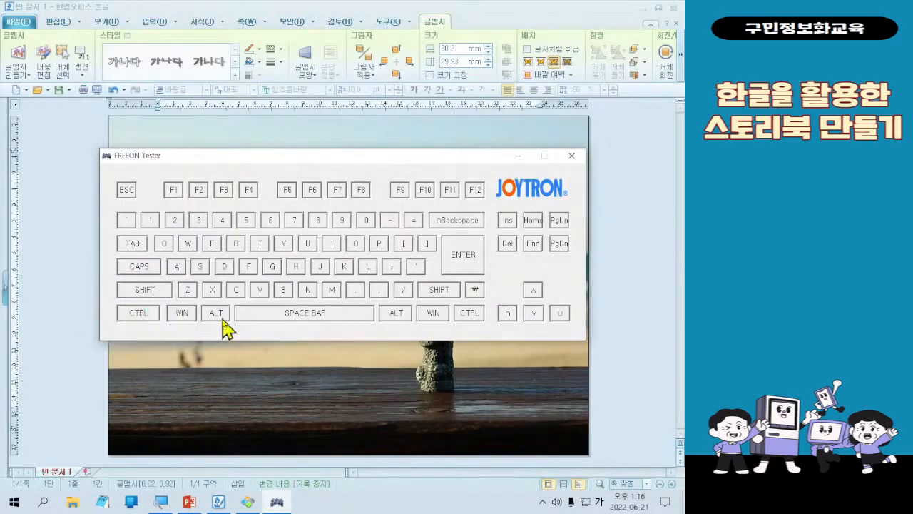
Duplicate the 나 글맵시 to its right on the same line and change the copy's text to 의
{"action": "left_click", "coordinate": [517, 155]}
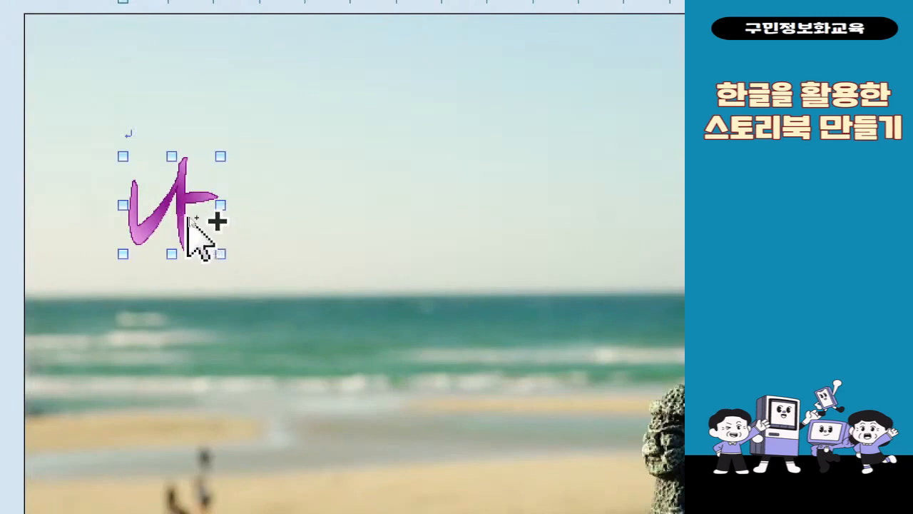
{"action": "left_click_drag", "start_coordinate": [188, 217], "coordinate": [299, 221]}
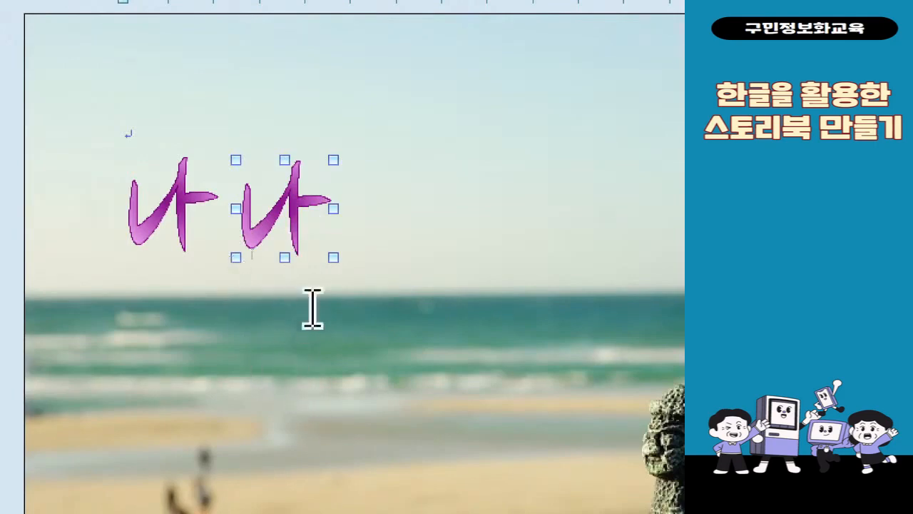
{"action": "double_click", "coordinate": [276, 221]}
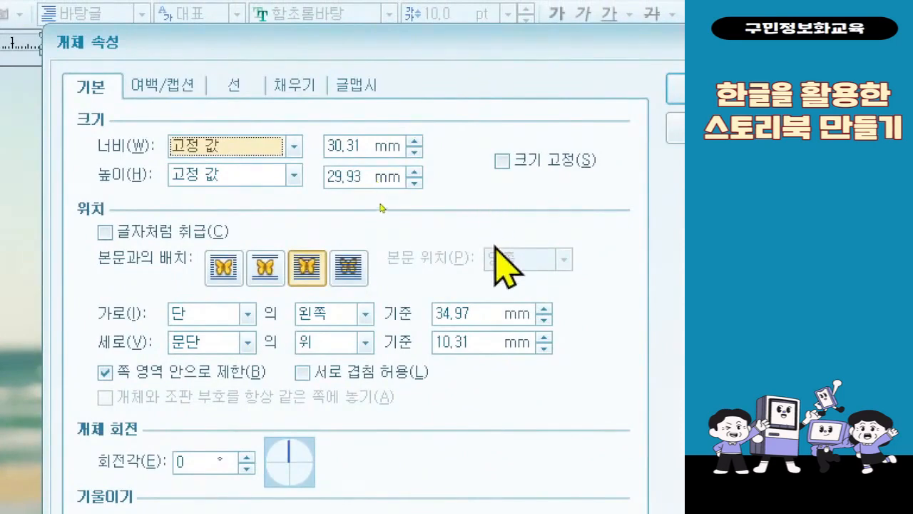
{"action": "left_click", "coordinate": [370, 94]}
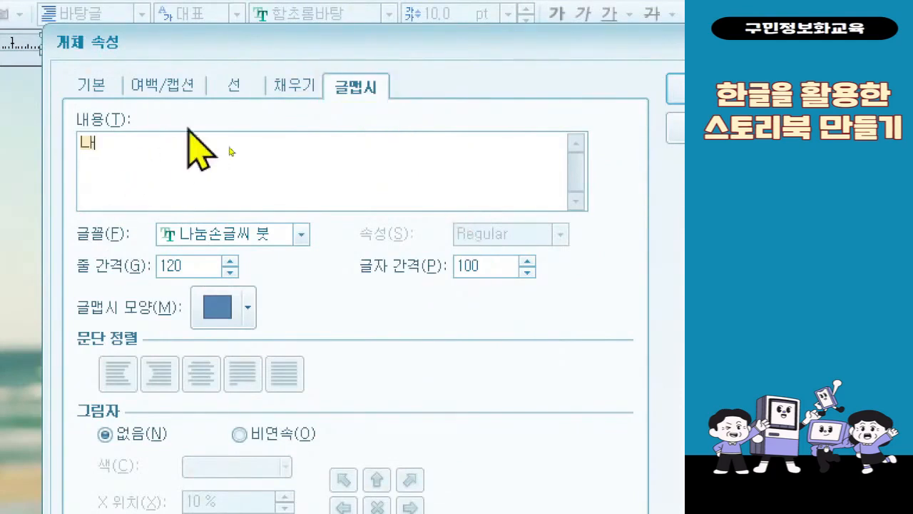
{"action": "key", "text": "BackSpace"}
{"action": "type", "text": "의"}
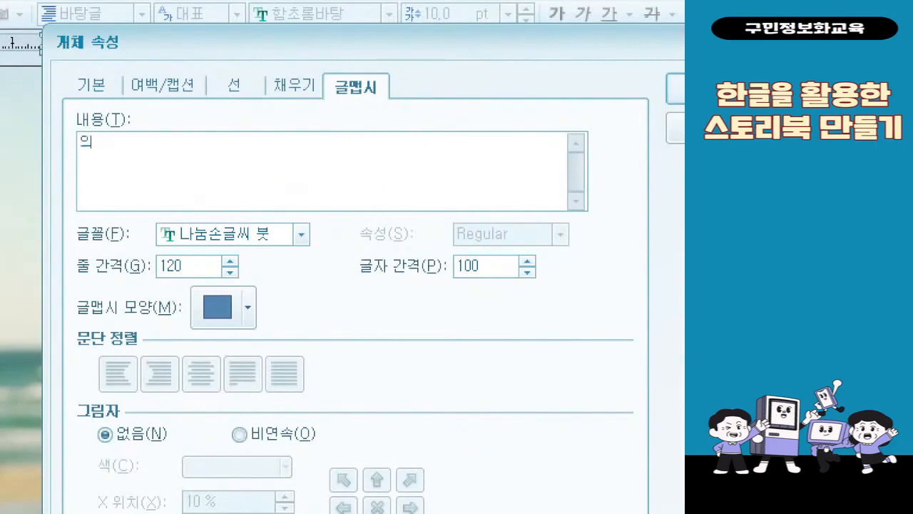
{"action": "key", "text": "ctrl+2"}
{"action": "left_click_drag", "start_coordinate": [67, 129], "coordinate": [133, 164]}
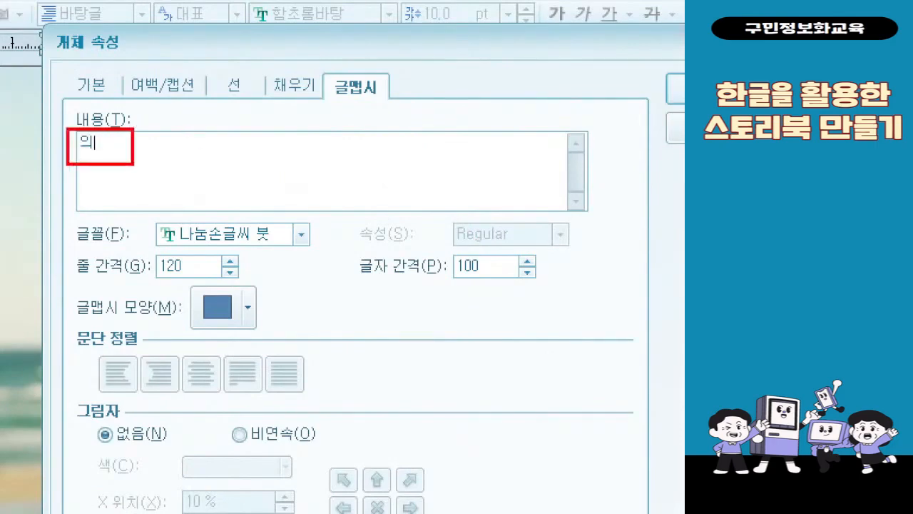
{"action": "mouse_move", "coordinate": [206, 150]}
{"action": "left_mouse_down"}
{"action": "mouse_move", "coordinate": [216, 166]}
{"action": "mouse_move", "coordinate": [241, 135]}
{"action": "left_mouse_up"}
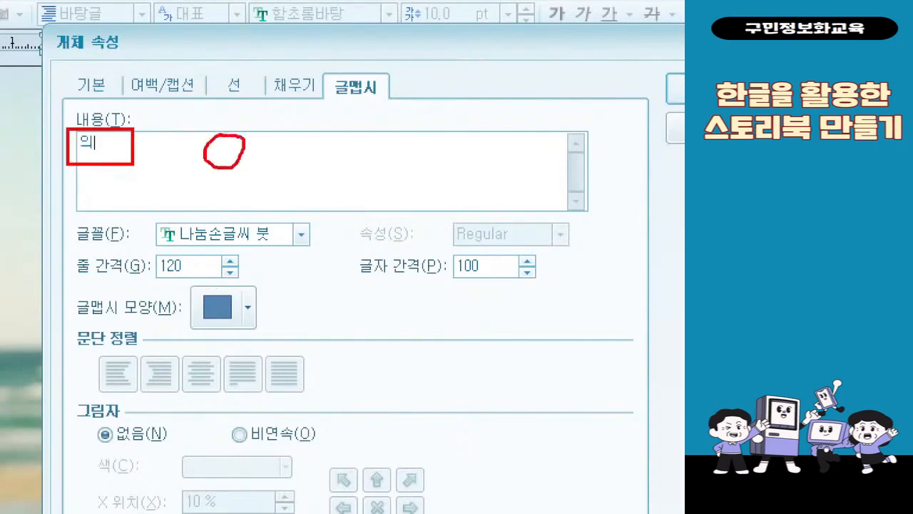
{"action": "left_click_drag", "start_coordinate": [187, 189], "coordinate": [282, 182]}
{"action": "left_click_drag", "start_coordinate": [280, 136], "coordinate": [290, 224]}
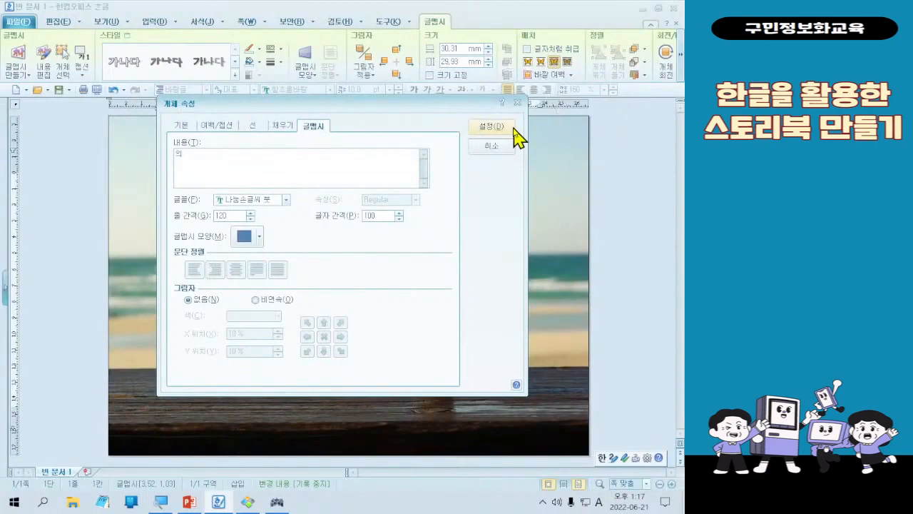
{"action": "left_click", "coordinate": [511, 127]}
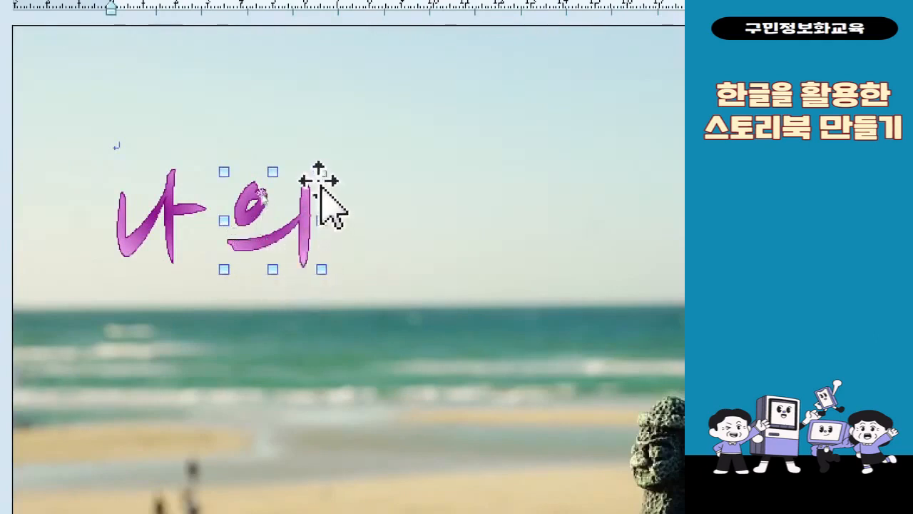
Shrink the 의 글맵시 to roughly half its size and move it close beside the lower part of 나
{"action": "left_click_drag", "start_coordinate": [321, 169], "coordinate": [279, 214]}
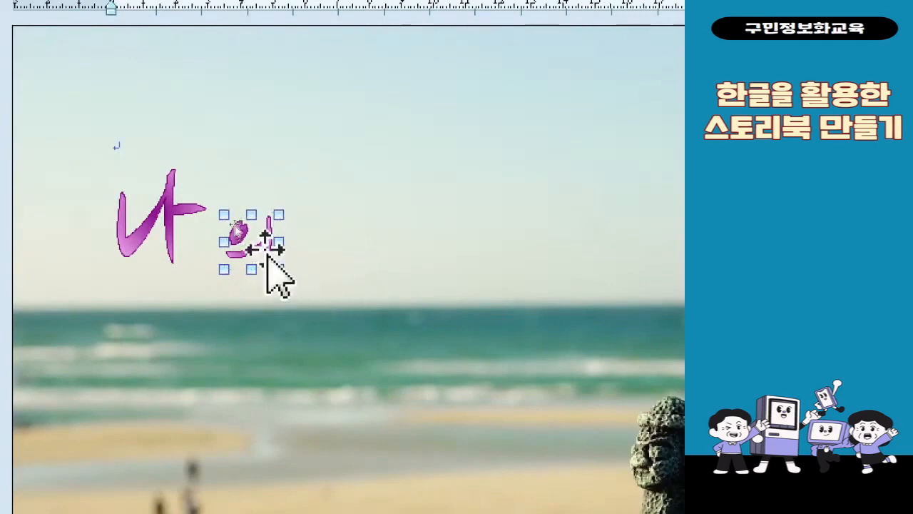
{"action": "left_click_drag", "start_coordinate": [245, 242], "coordinate": [235, 243]}
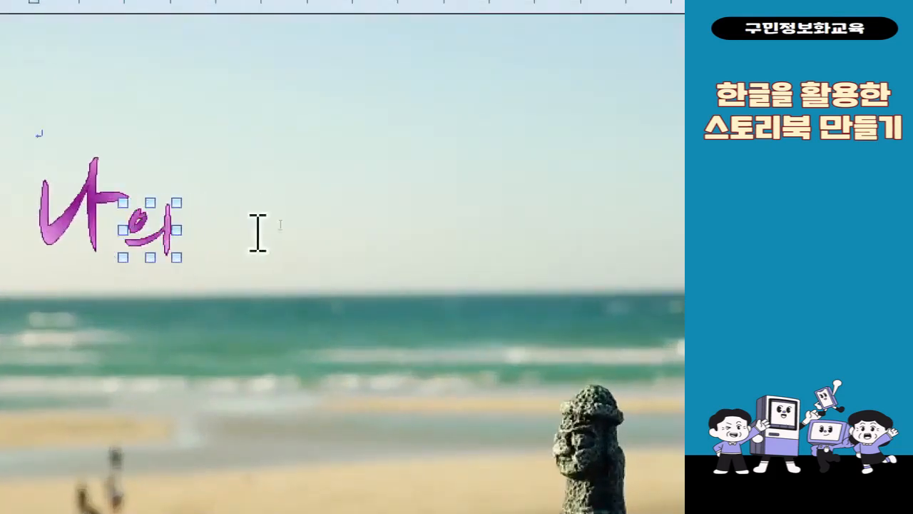
{"action": "left_click", "coordinate": [284, 233]}
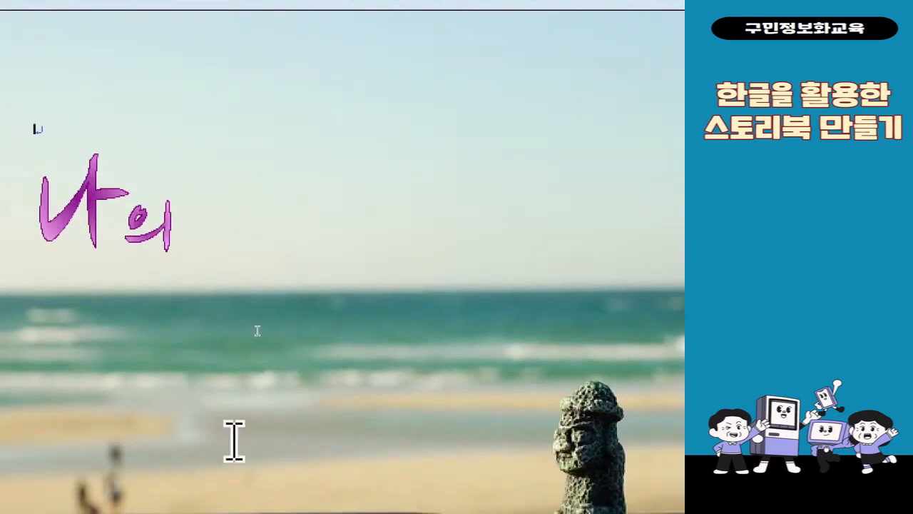
{"action": "left_click", "coordinate": [207, 255]}
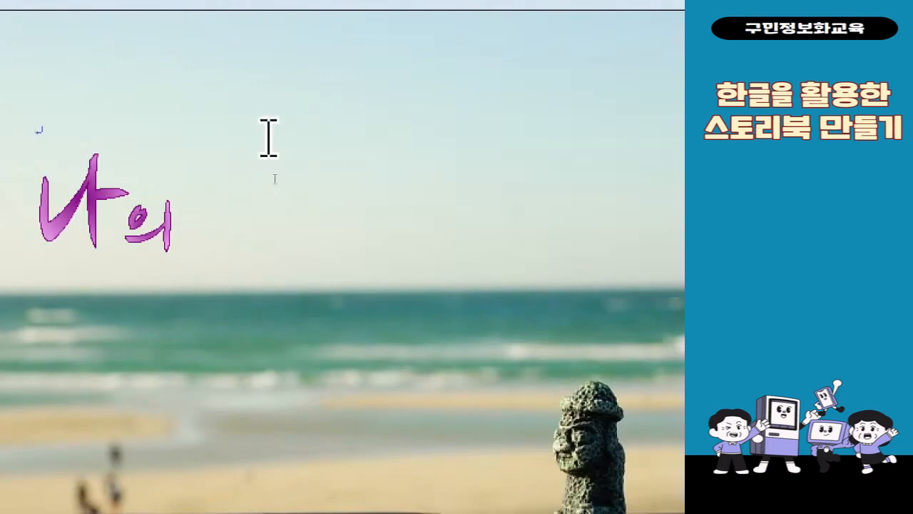
Duplicate the 나 글맵시 to the right of 의 and change the copy's text to 여행
{"action": "left_click", "coordinate": [89, 206]}
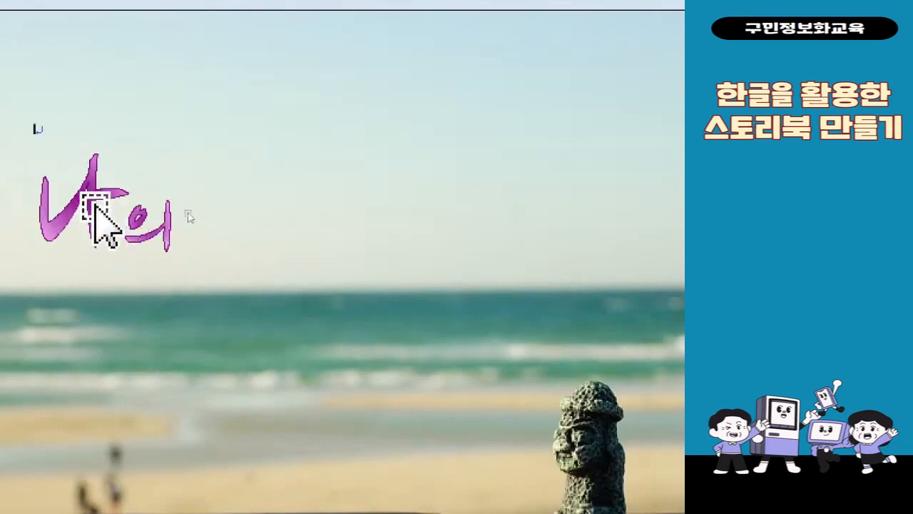
{"action": "left_click_drag", "start_coordinate": [97, 207], "coordinate": [272, 208]}
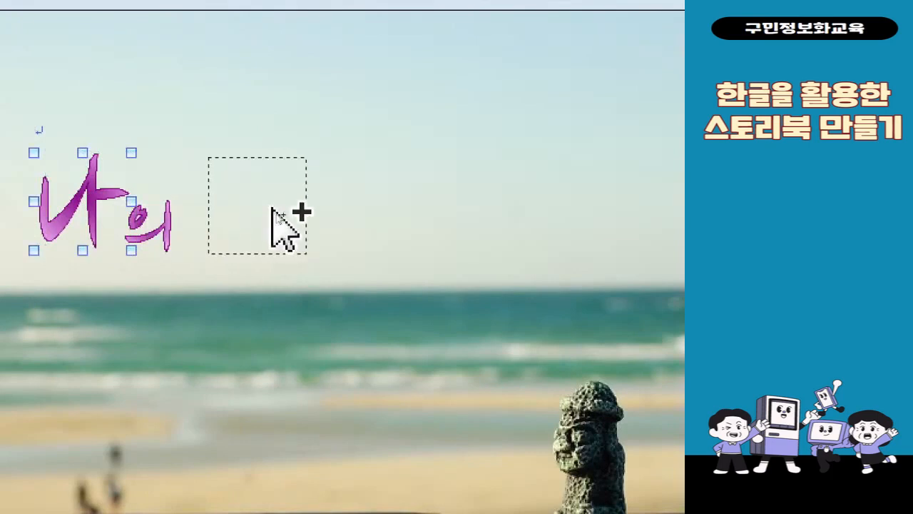
{"action": "left_click_drag", "start_coordinate": [272, 208], "coordinate": [272, 208]}
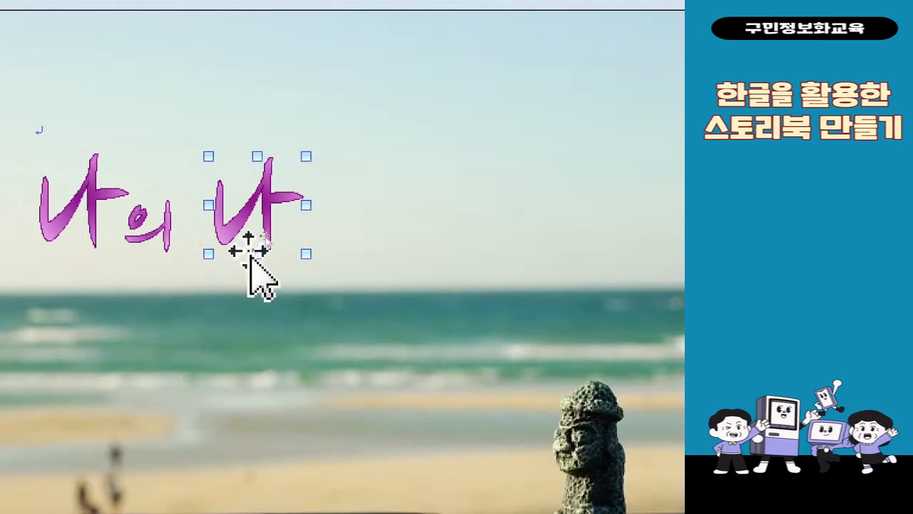
{"action": "double_click", "coordinate": [232, 204]}
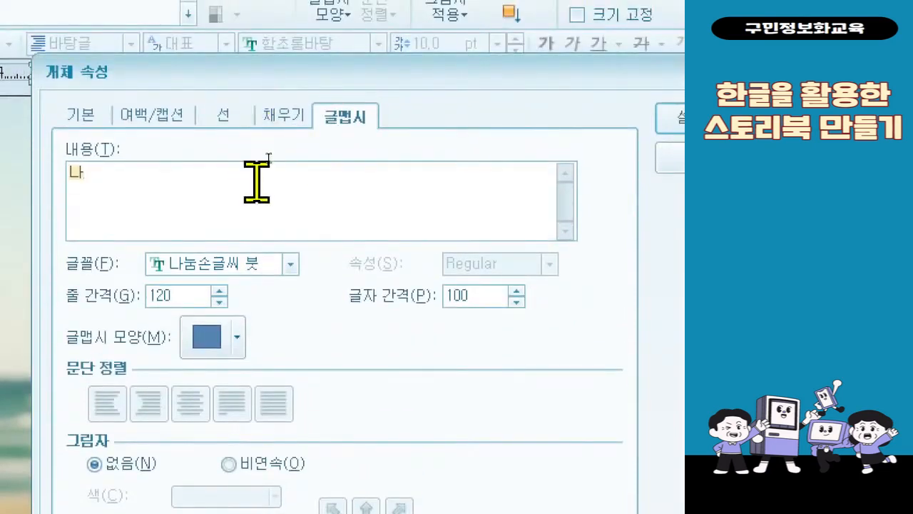
{"action": "type", "text": "여행"}
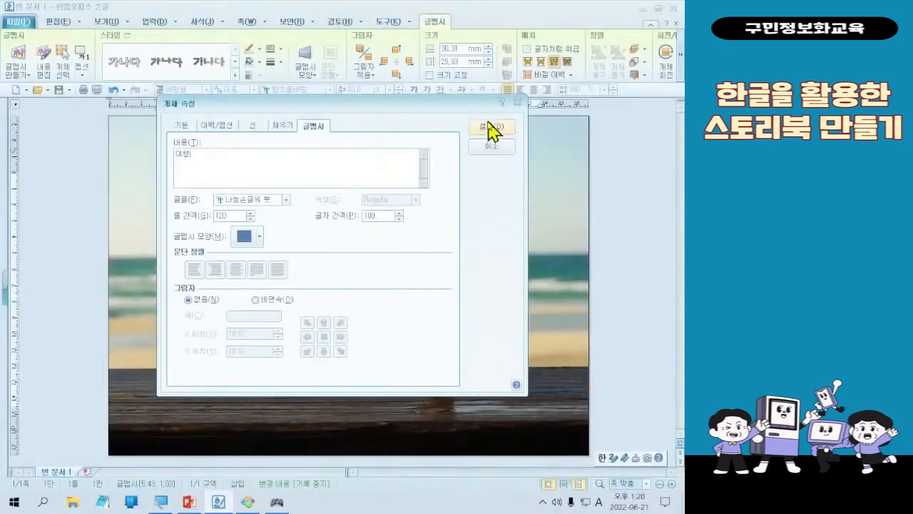
{"action": "left_click", "coordinate": [655, 116]}
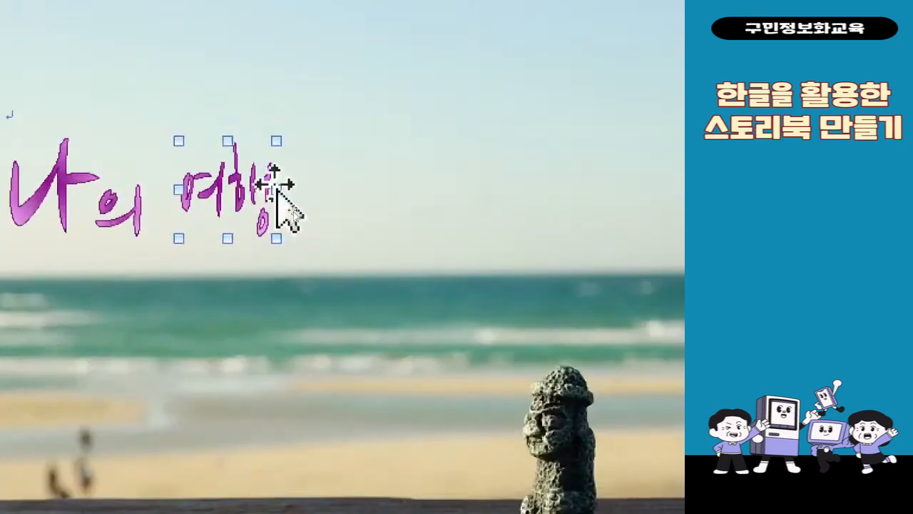
Enlarge the 여행 글맵시 to about 68 × 46 mm and shift it slightly right, away from 의
{"action": "left_click_drag", "start_coordinate": [277, 193], "coordinate": [346, 194]}
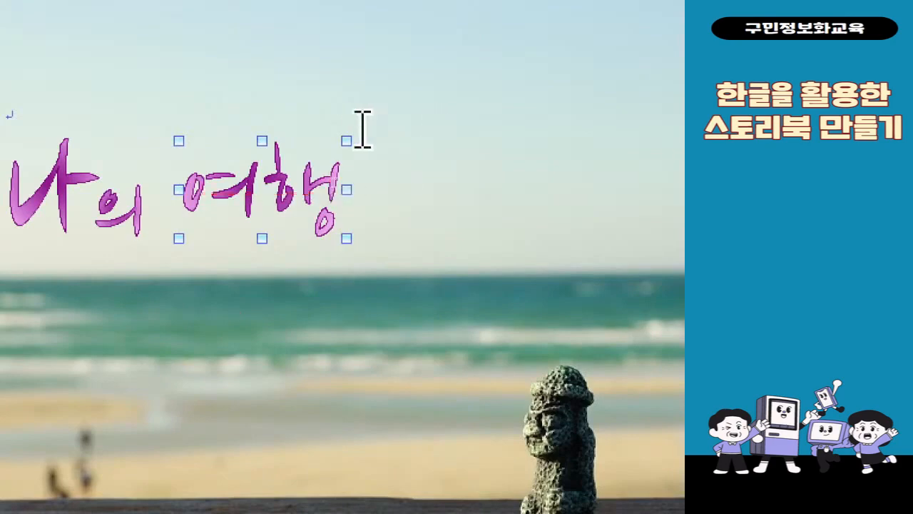
{"action": "left_click_drag", "start_coordinate": [321, 116], "coordinate": [379, 92]}
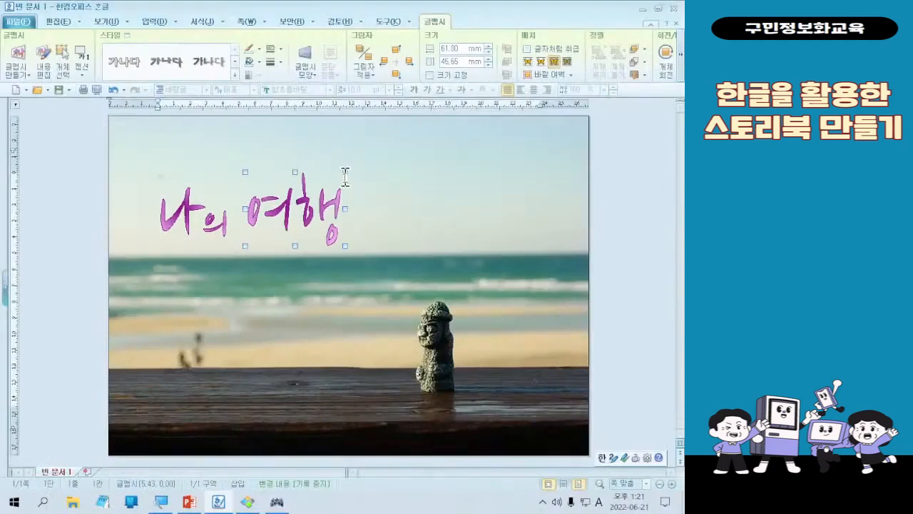
{"action": "left_click_drag", "start_coordinate": [348, 209], "coordinate": [360, 209]}
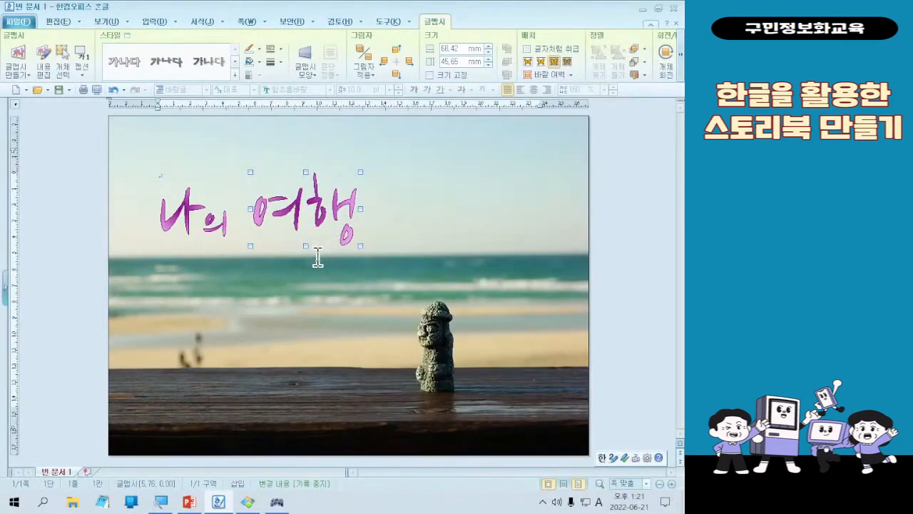
Duplicate the 여행 글맵시 to its right and change the copy's text to 스토리북
{"action": "left_click_drag", "start_coordinate": [311, 226], "coordinate": [479, 229]}
{"action": "double_click", "coordinate": [475, 227]}
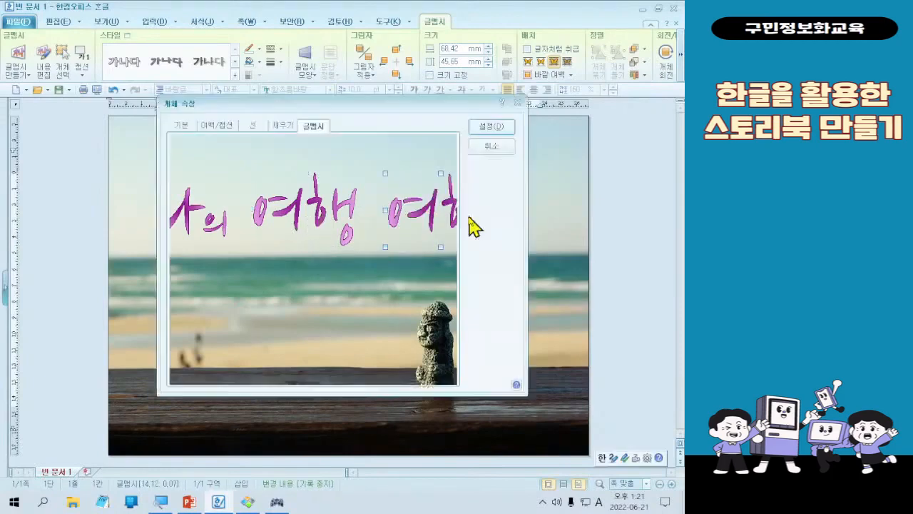
{"action": "type", "text": "ㅈ"}
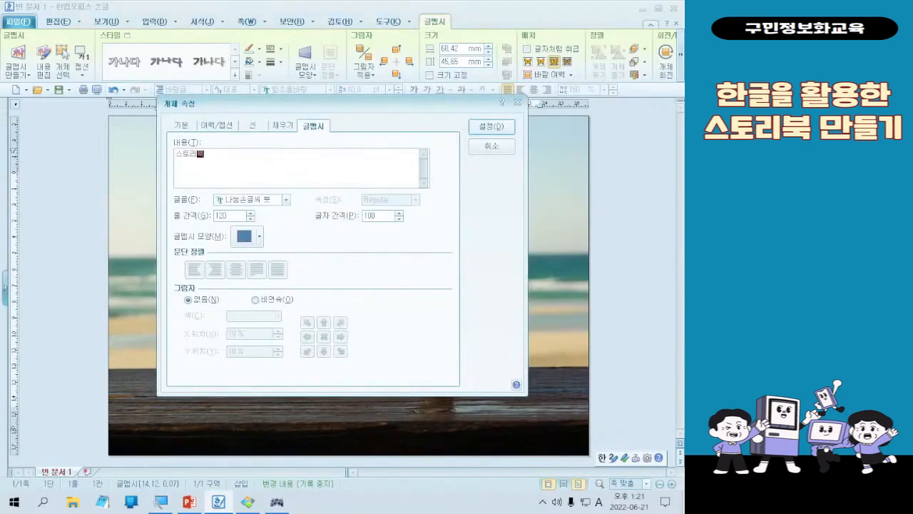
{"action": "left_click", "coordinate": [498, 131]}
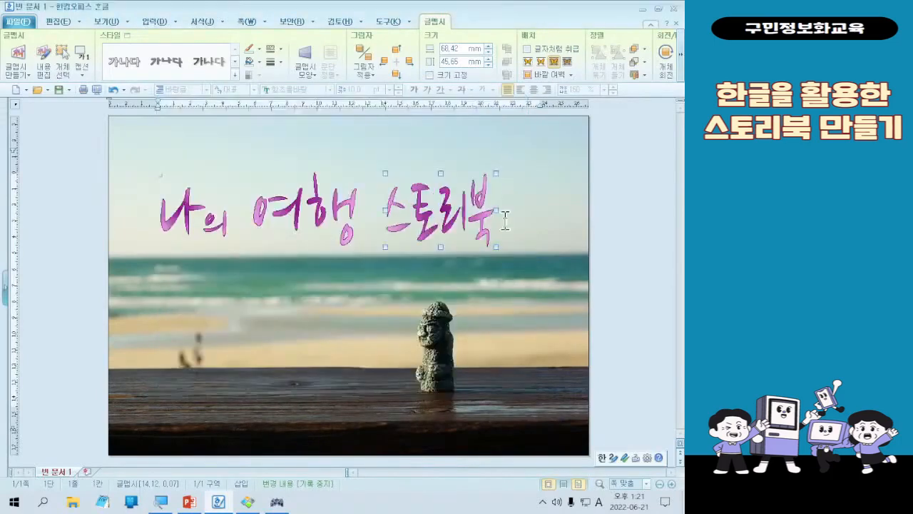
Widen the 스토리북 글맵시 to about 102 mm and move it slightly closer to 여행
{"action": "left_click_drag", "start_coordinate": [496, 210], "coordinate": [550, 210]}
{"action": "left_click_drag", "start_coordinate": [454, 214], "coordinate": [445, 214]}
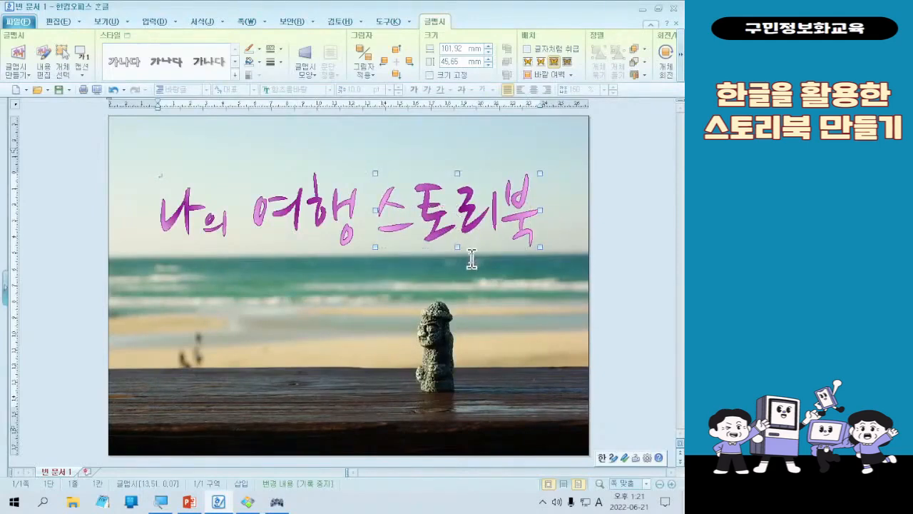
{"action": "left_click", "coordinate": [346, 308]}
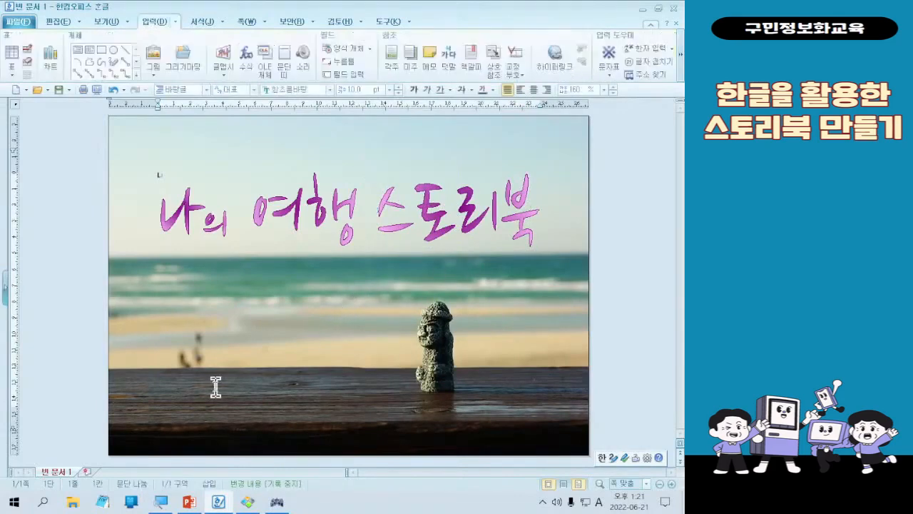
Try other 글맵시 styles on the 나 character, including the brown gradient and the slanted orange one
{"action": "left_click", "coordinate": [184, 221]}
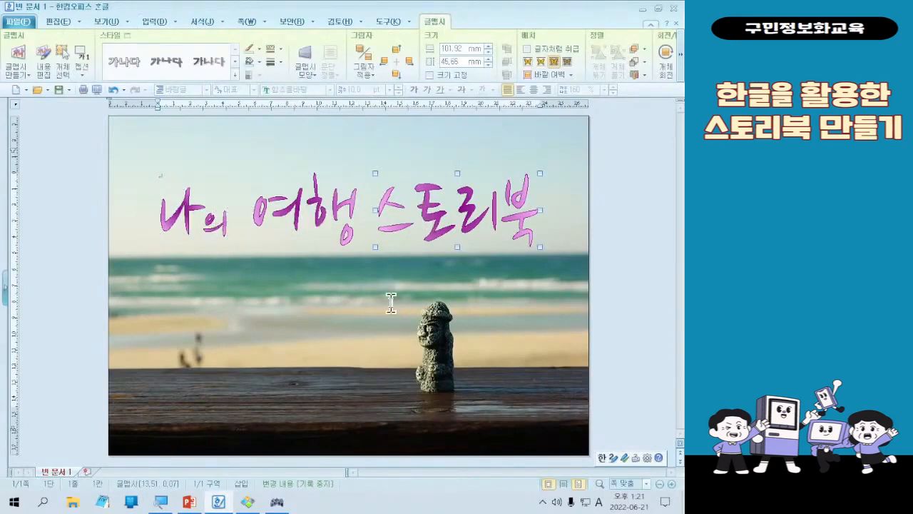
{"action": "left_click", "coordinate": [187, 207]}
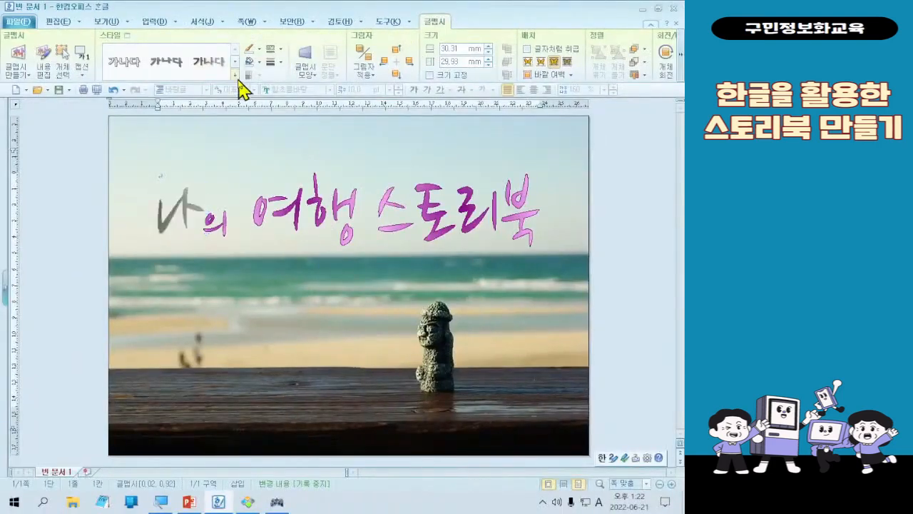
{"action": "left_click", "coordinate": [277, 149]}
{"action": "left_click", "coordinate": [213, 205]}
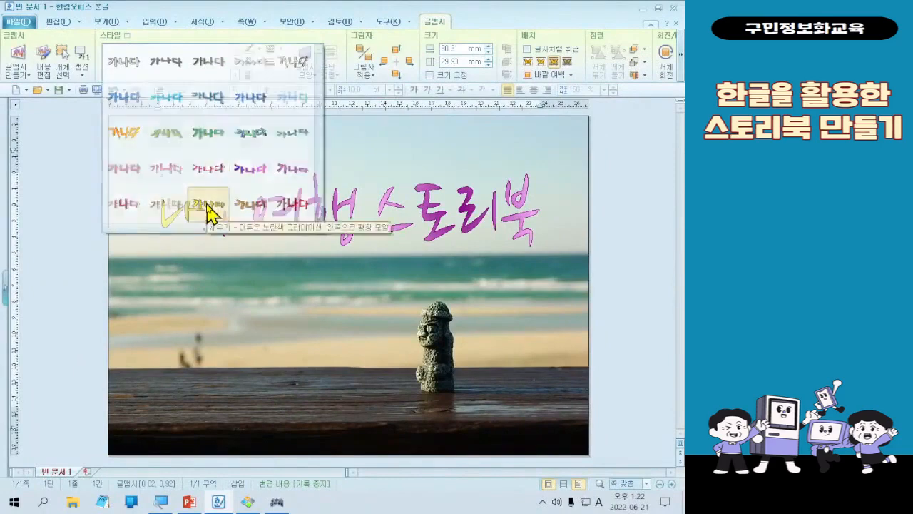
{"action": "left_click", "coordinate": [217, 68]}
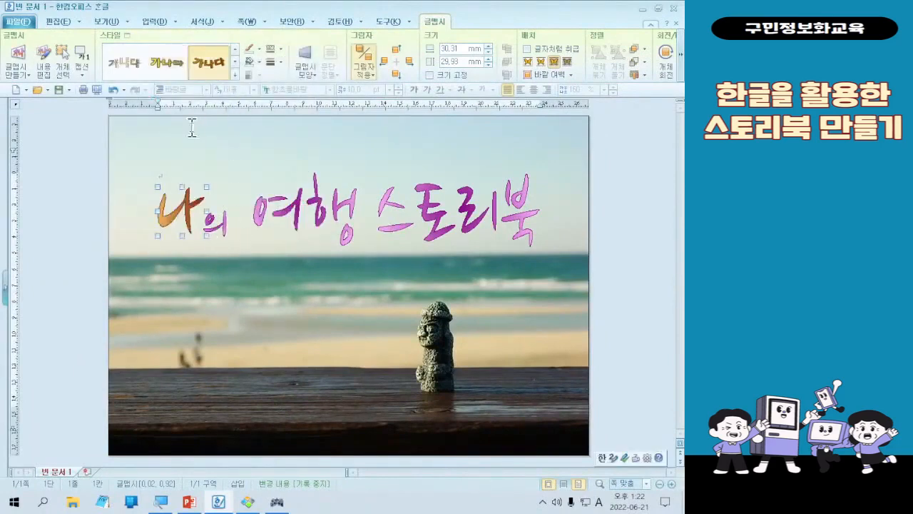
{"action": "left_click", "coordinate": [234, 74]}
{"action": "left_click", "coordinate": [124, 136]}
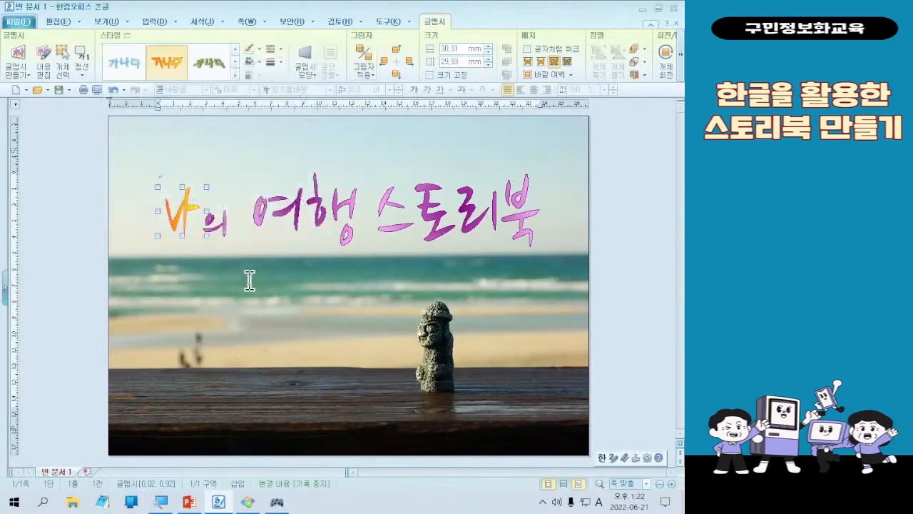
Apply the blue 글맵시 style to 나, 의, 여행 and 스토리북 so the whole title matches
{"action": "left_click", "coordinate": [235, 74]}
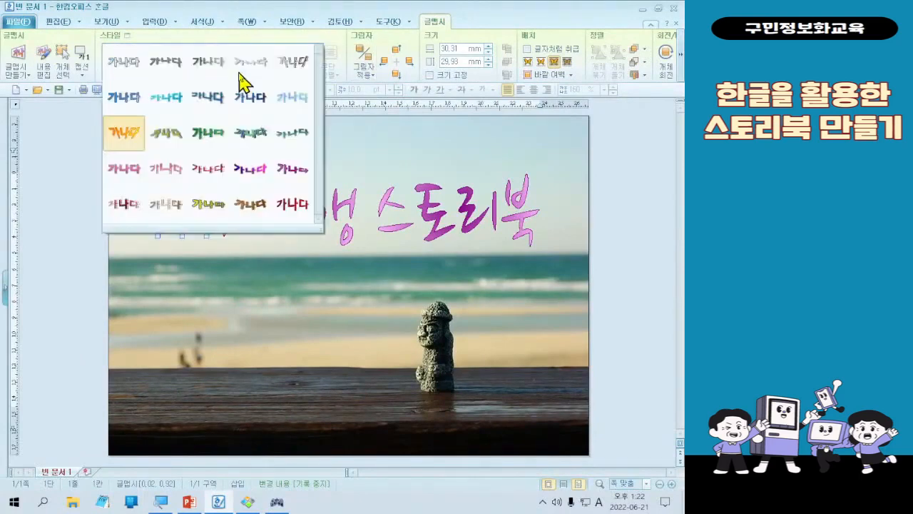
{"action": "left_click", "coordinate": [127, 97]}
{"action": "left_click", "coordinate": [222, 232]}
{"action": "left_click", "coordinate": [216, 70]}
{"action": "left_click", "coordinate": [287, 207]}
{"action": "left_click", "coordinate": [208, 71]}
{"action": "left_click", "coordinate": [427, 227]}
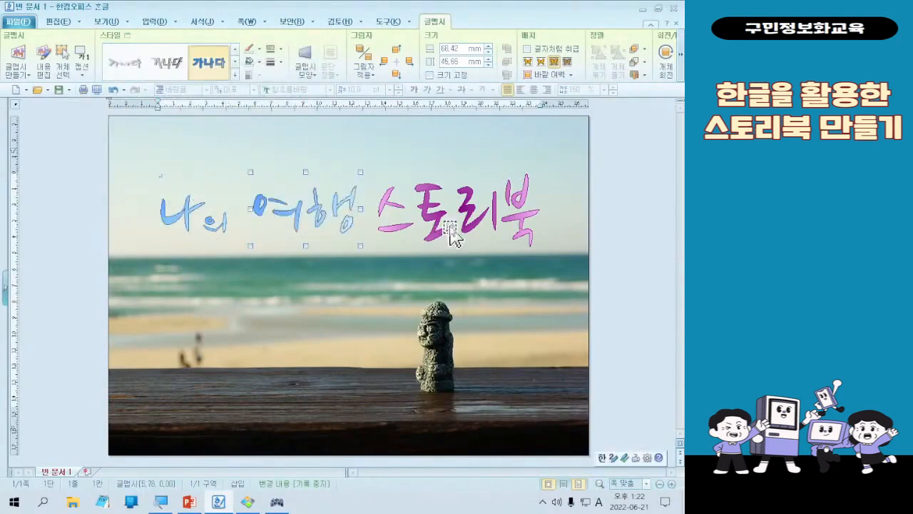
{"action": "left_click", "coordinate": [214, 68]}
{"action": "left_click", "coordinate": [319, 229]}
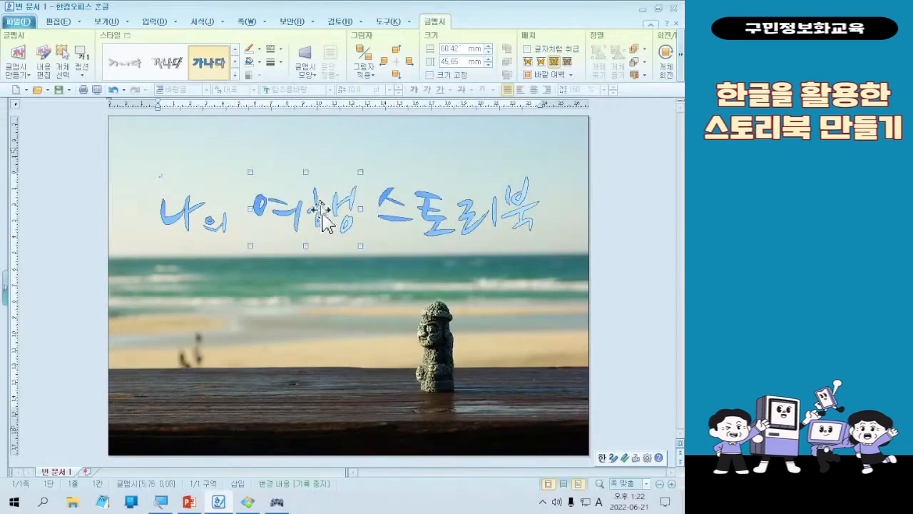
Try a curved 글맵시 shape on 여행, settling on the plain rectangle shape
{"action": "left_click", "coordinate": [307, 68]}
{"action": "left_click", "coordinate": [309, 237]}
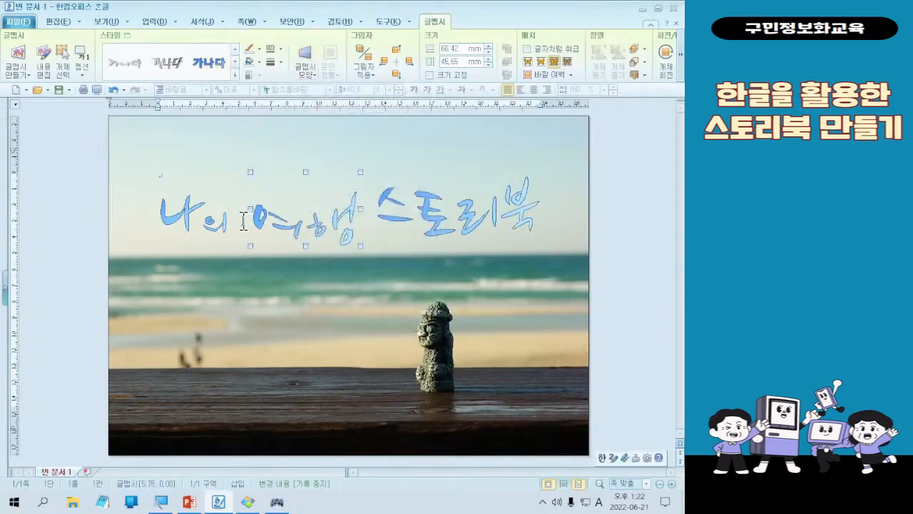
{"action": "left_click", "coordinate": [313, 71]}
{"action": "left_click", "coordinate": [305, 260]}
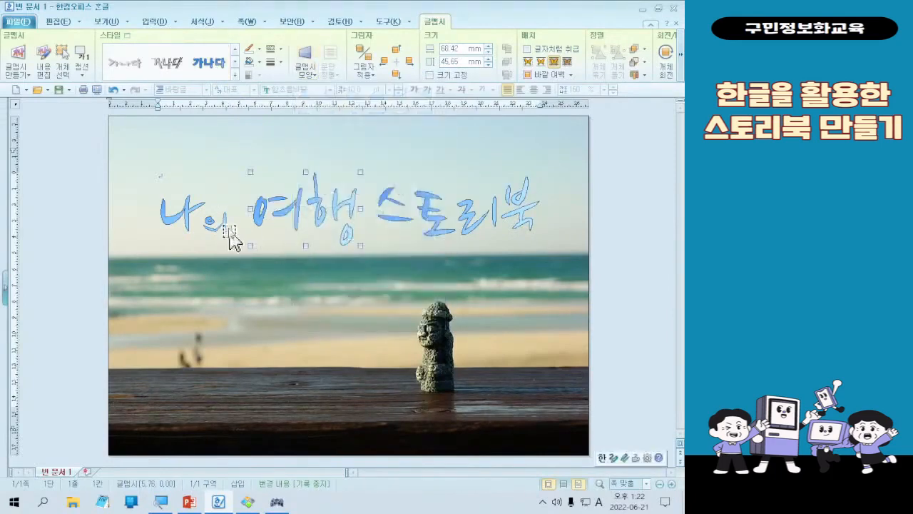
Apply the arch 글맵시 shape to 의 and the plain rectangle shape to 나
{"action": "left_click", "coordinate": [225, 230]}
{"action": "left_click", "coordinate": [309, 71]}
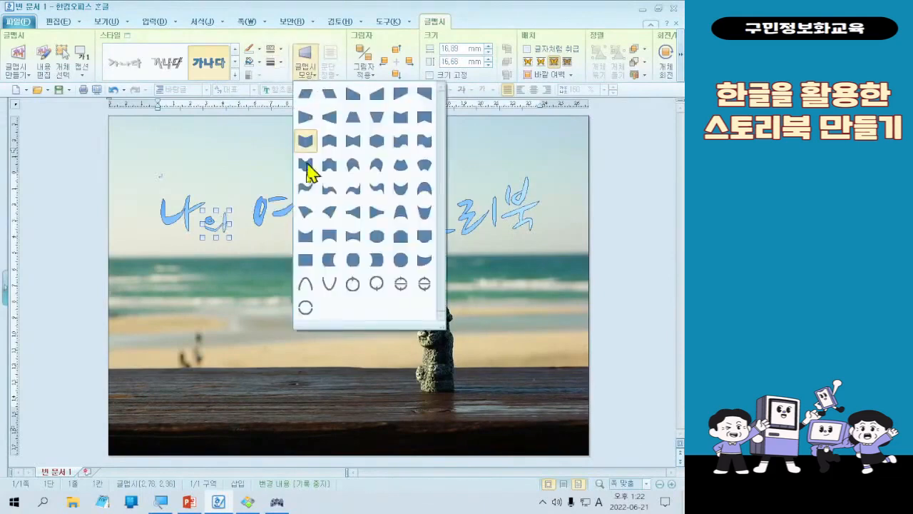
{"action": "left_click", "coordinate": [310, 285]}
{"action": "left_click", "coordinate": [182, 211]}
{"action": "left_click", "coordinate": [314, 72]}
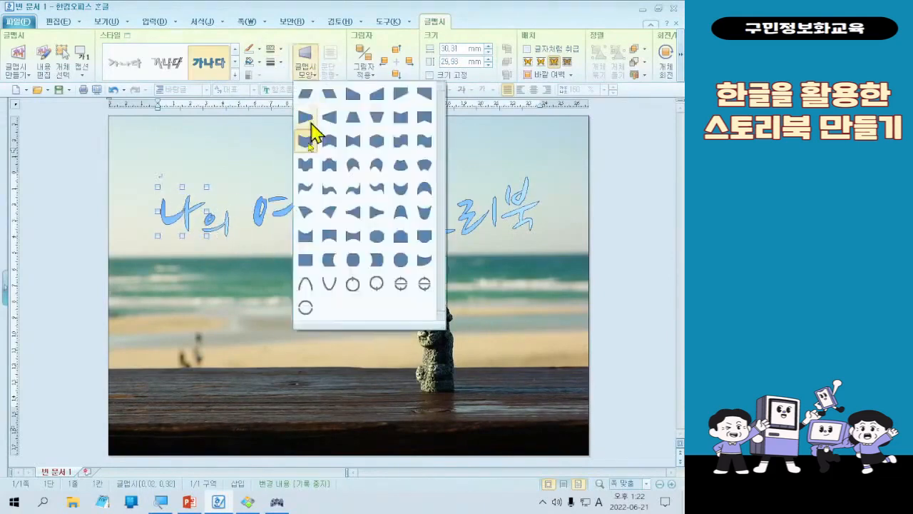
{"action": "left_click", "coordinate": [307, 268]}
Apply the plain rectangle 글맵시 shape to 스토리북 and 의
{"action": "left_click", "coordinate": [429, 224]}
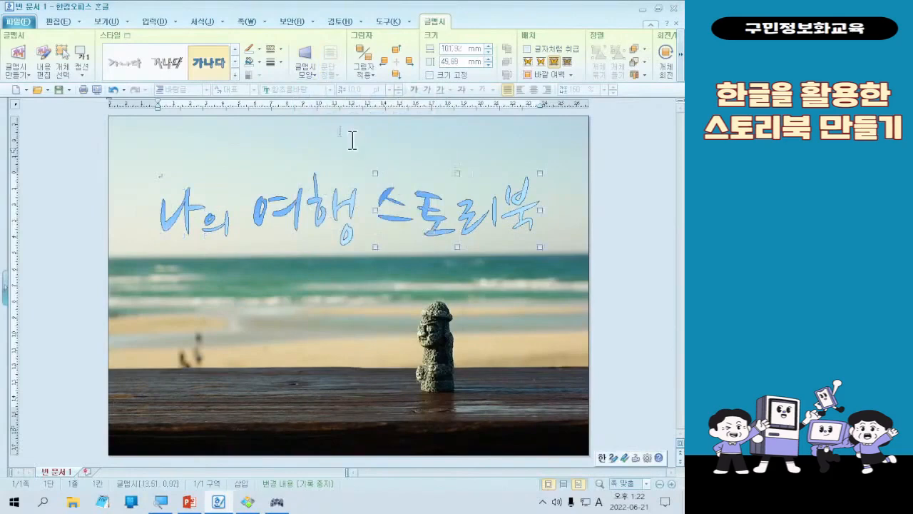
{"action": "left_click", "coordinate": [302, 73]}
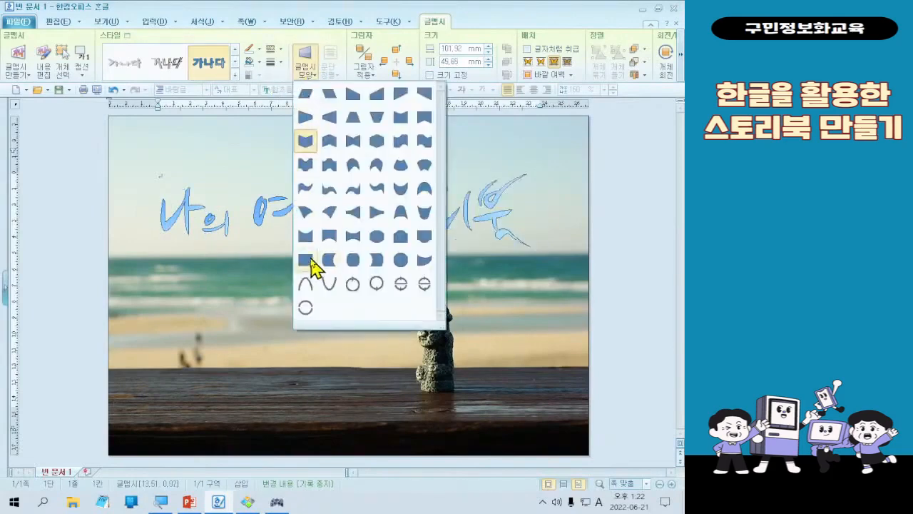
{"action": "left_click", "coordinate": [312, 266]}
{"action": "left_click", "coordinate": [216, 225]}
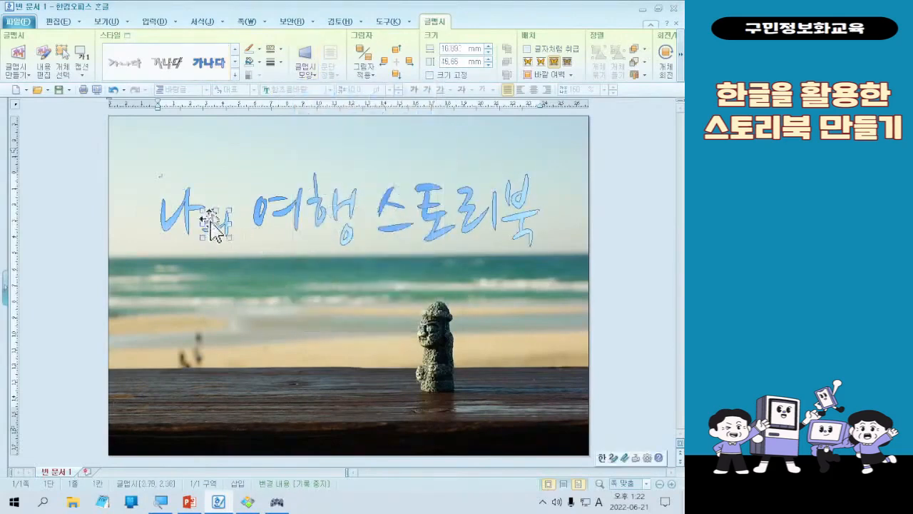
{"action": "left_click", "coordinate": [307, 68]}
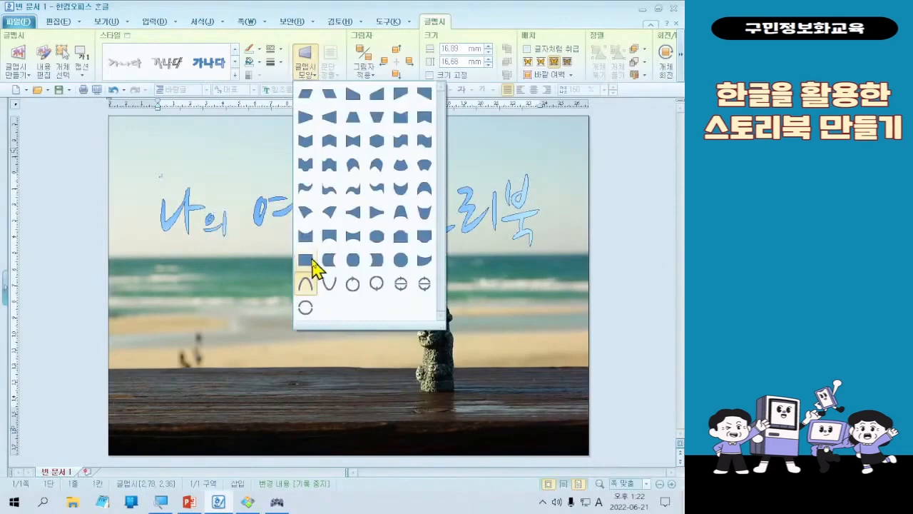
{"action": "left_click", "coordinate": [305, 259]}
{"action": "left_click", "coordinate": [248, 278]}
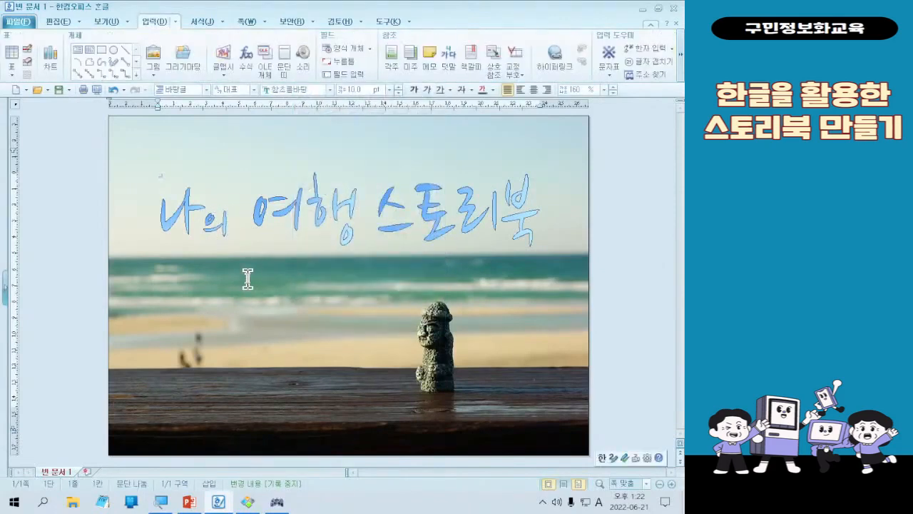
Apply the white 글맵시 style with a shadow to 나, 의, 여행 and 스토리북
{"action": "left_click", "coordinate": [172, 220]}
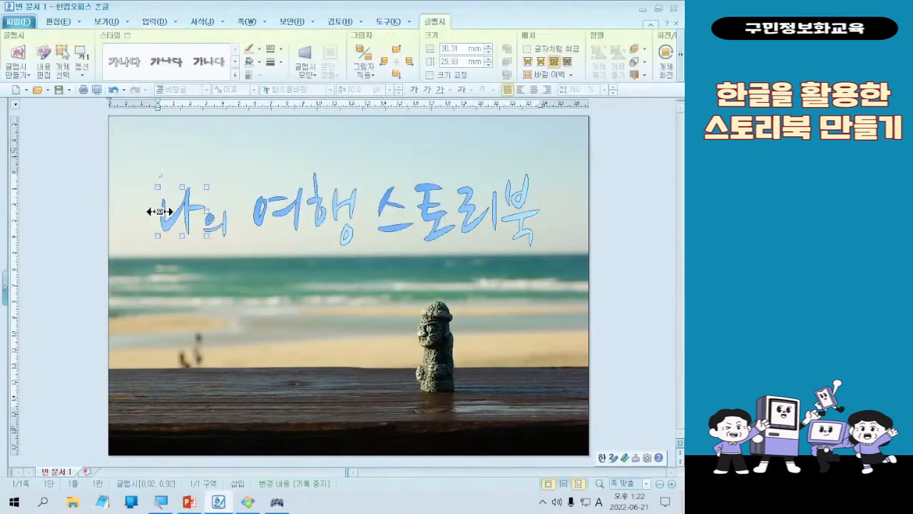
{"action": "left_click", "coordinate": [234, 74]}
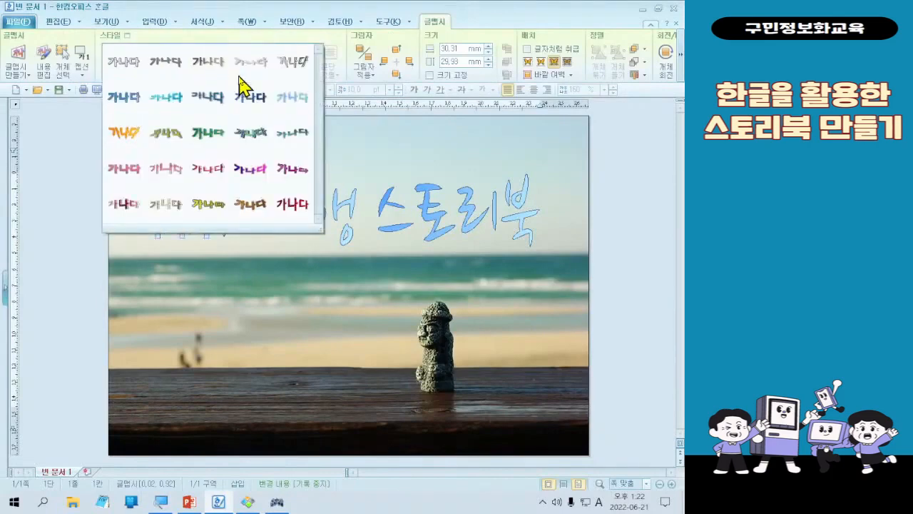
{"action": "left_click", "coordinate": [122, 64]}
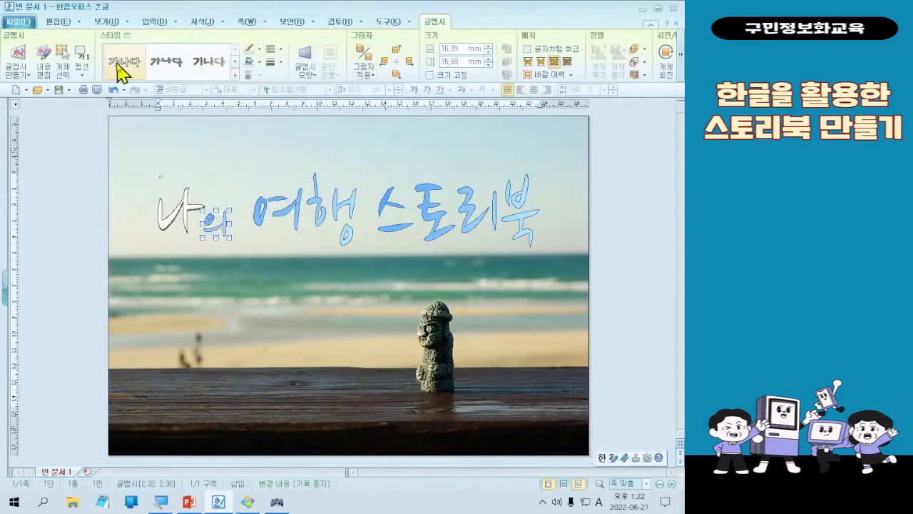
{"action": "left_click", "coordinate": [273, 189]}
{"action": "left_click", "coordinate": [134, 71]}
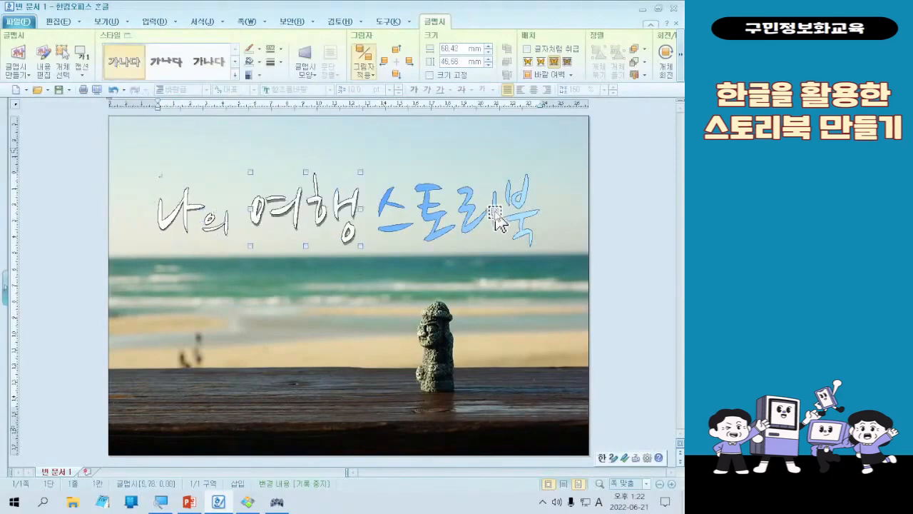
{"action": "left_click", "coordinate": [497, 213]}
{"action": "left_click", "coordinate": [135, 72]}
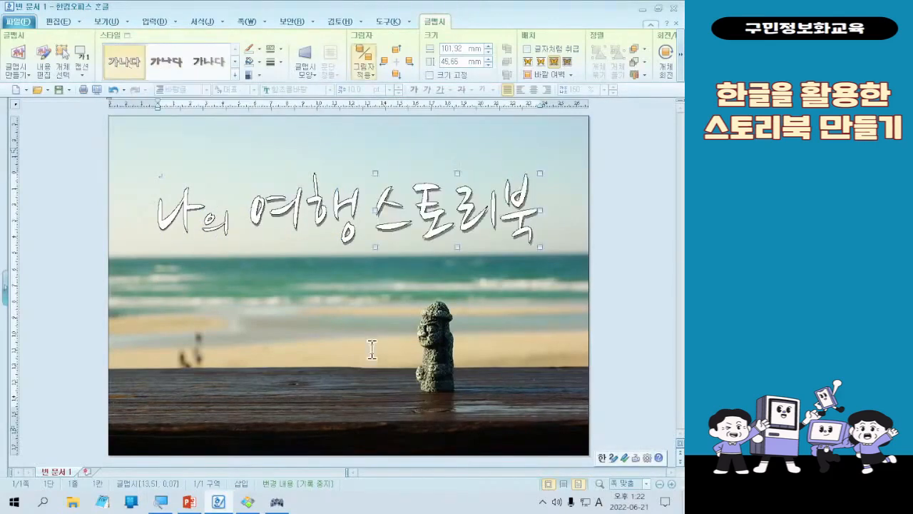
{"action": "left_click", "coordinate": [337, 322]}
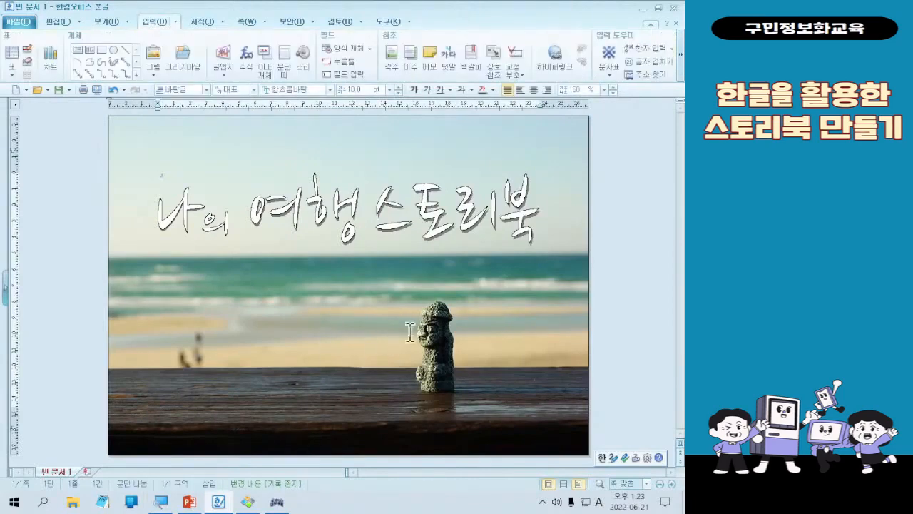
Nudge the 의 글맵시 slightly left, closer to 나
{"action": "left_click", "coordinate": [318, 236]}
{"action": "left_click", "coordinate": [208, 240]}
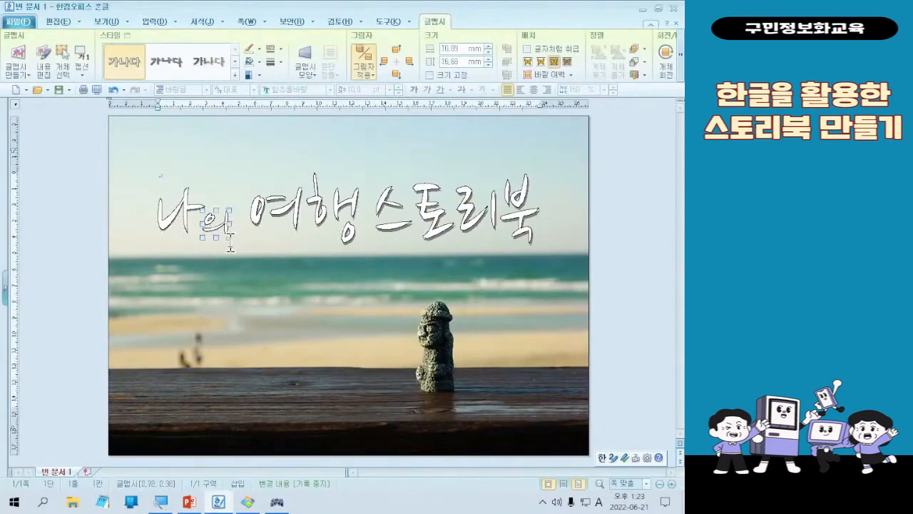
{"action": "key", "text": "Left"}
{"action": "key", "text": "Left"}
{"action": "key", "text": "Left"}
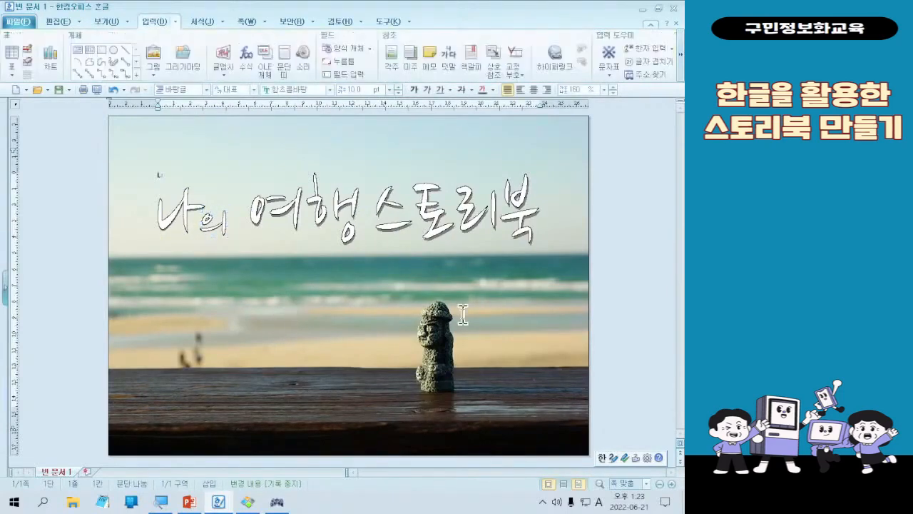
Nudge the 스토리북 글맵시 slightly left toward 여행
{"action": "left_click", "coordinate": [330, 209]}
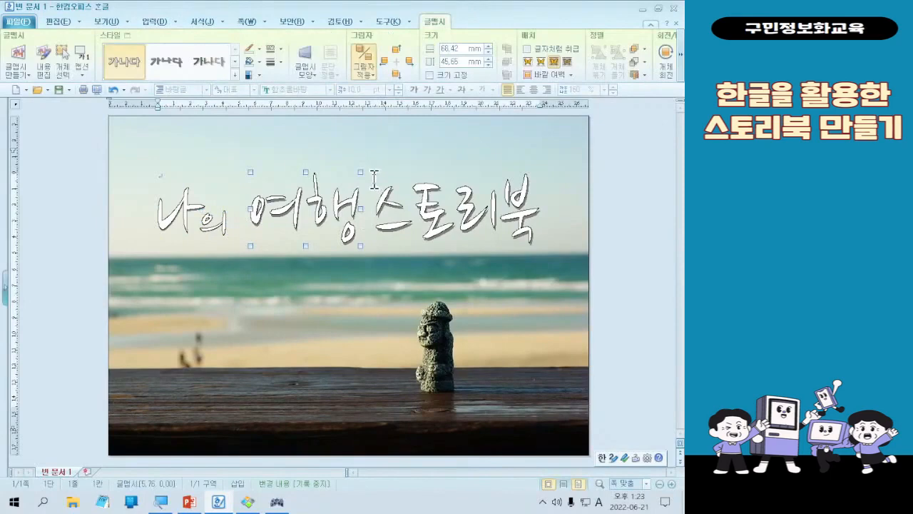
{"action": "left_click", "coordinate": [434, 193]}
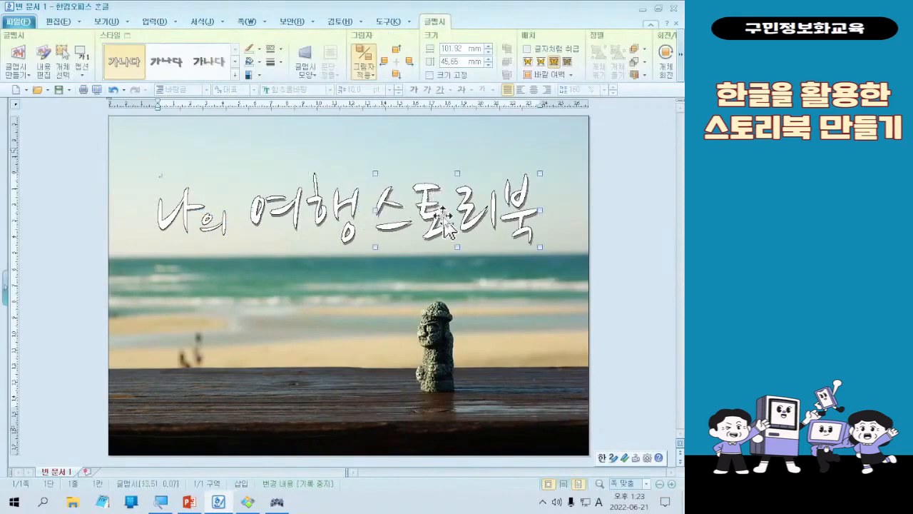
{"action": "key", "text": "Left"}
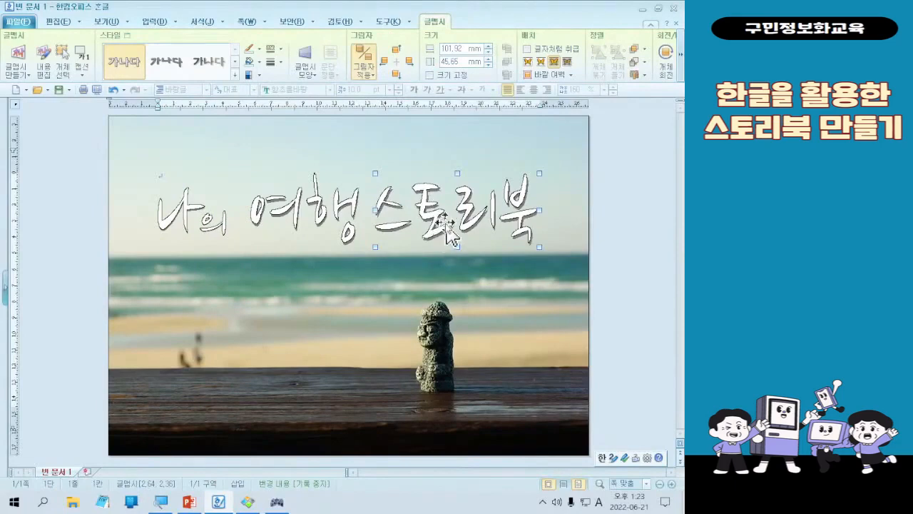
{"action": "left_click", "coordinate": [414, 263]}
{"action": "left_click", "coordinate": [451, 205]}
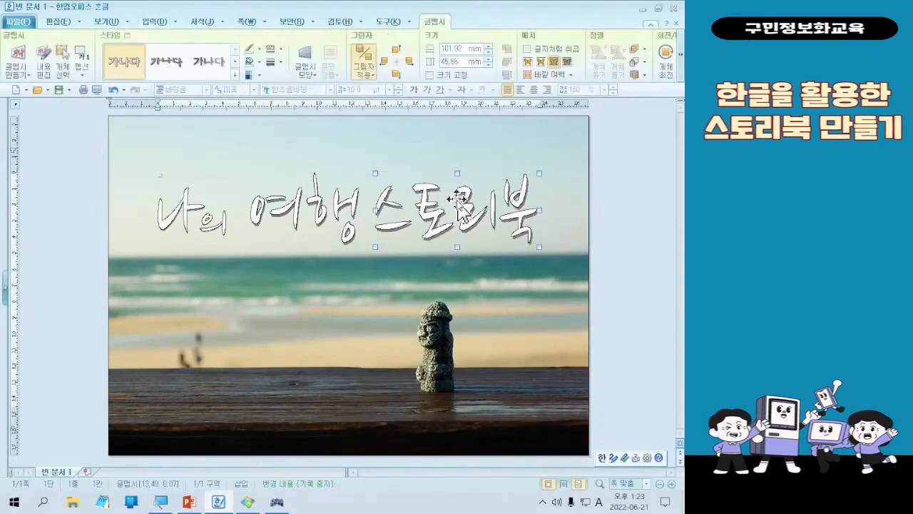
Review the basic size and position properties of 스토리북, then close them without changes
{"action": "double_click", "coordinate": [437, 210]}
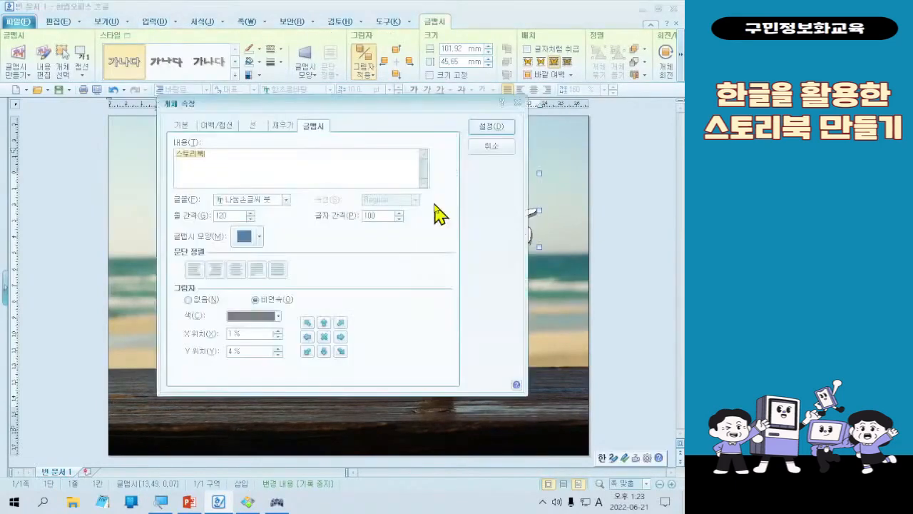
{"action": "left_click", "coordinate": [184, 127]}
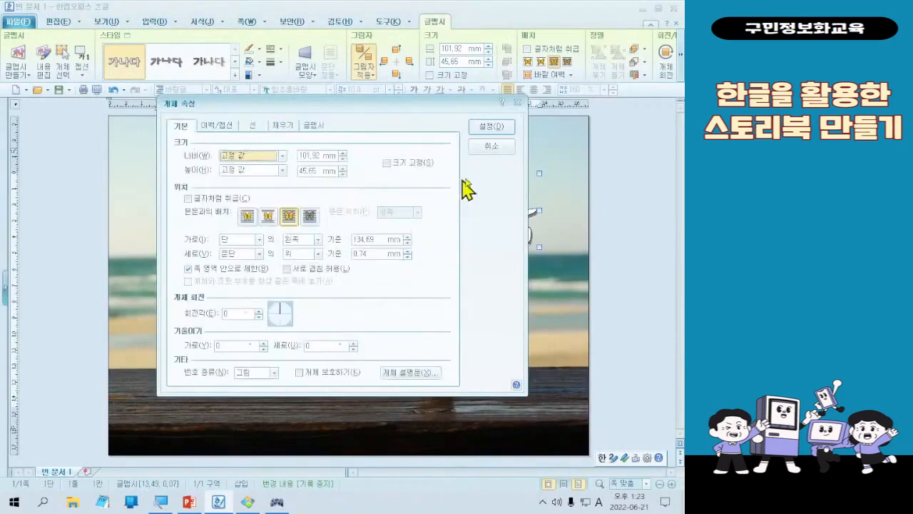
{"action": "left_click", "coordinate": [491, 147]}
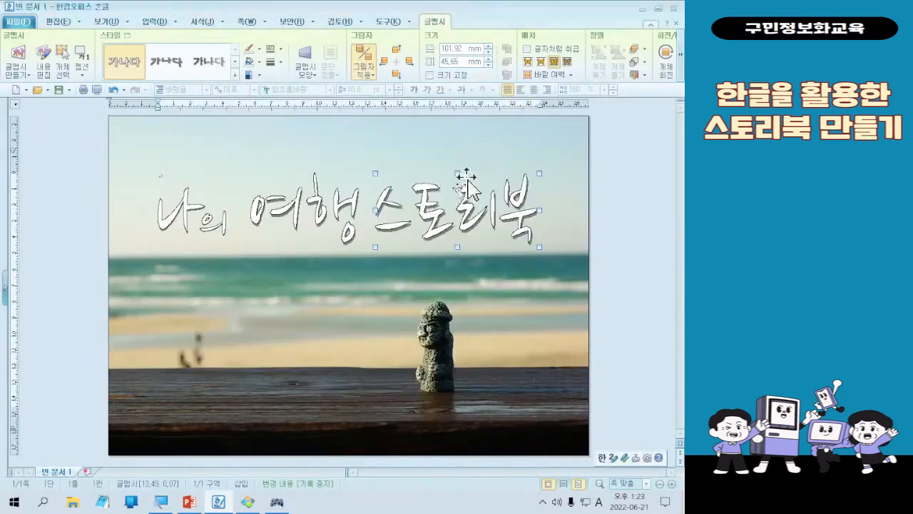
{"action": "left_click", "coordinate": [321, 312]}
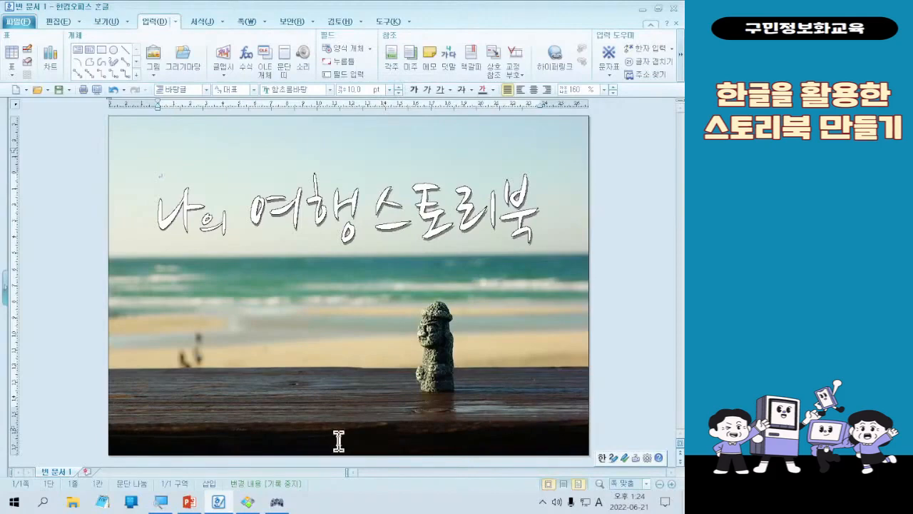
{"action": "key", "text": "alt+d"}
{"action": "key", "text": "f"}
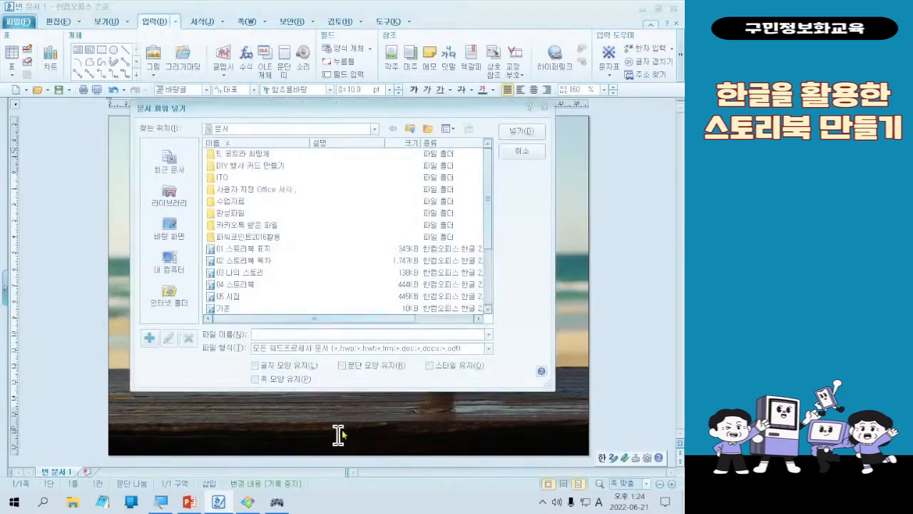
{"action": "key", "text": "Escape"}
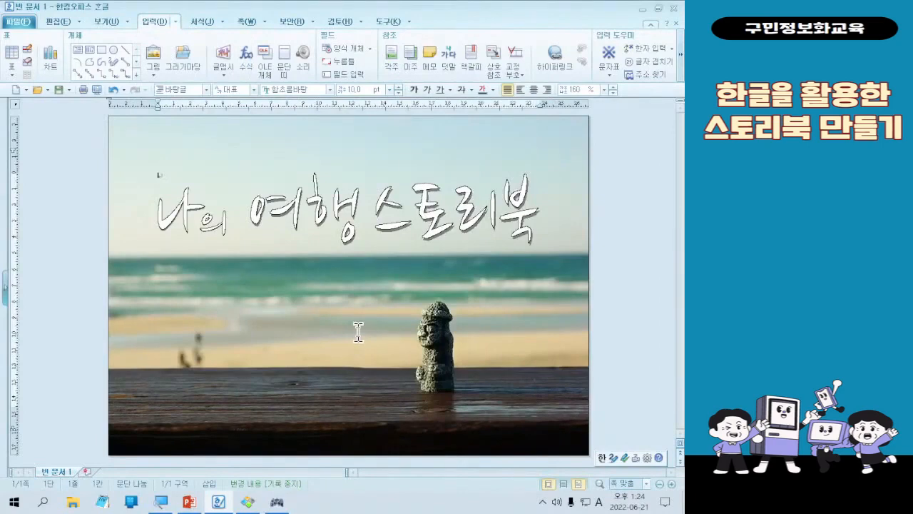
{"action": "left_click", "coordinate": [182, 218]}
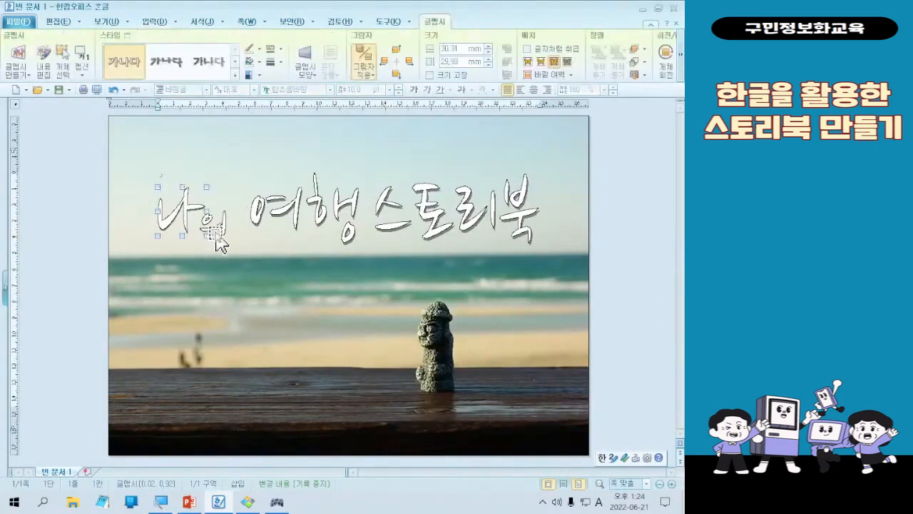
{"action": "left_click", "coordinate": [307, 226], "text": "shift"}
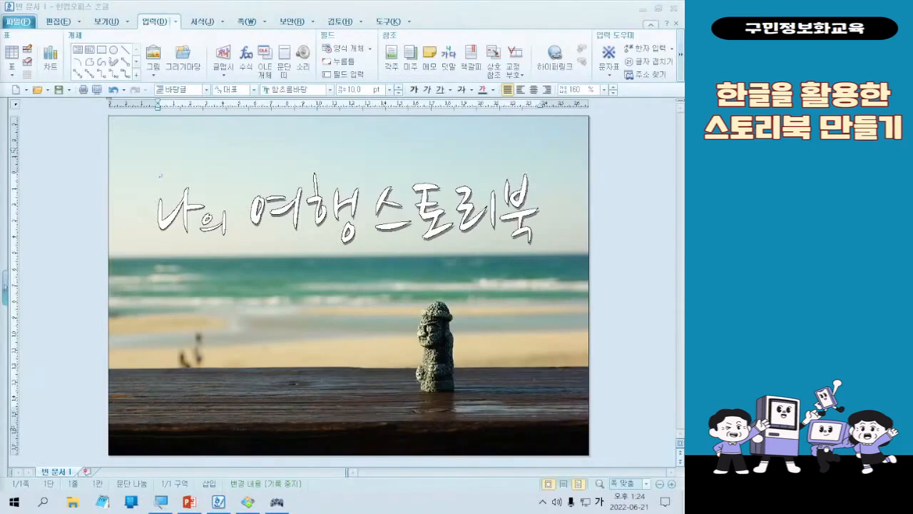
{"action": "key", "text": "Hangul"}
{"action": "key", "text": "Hangul"}
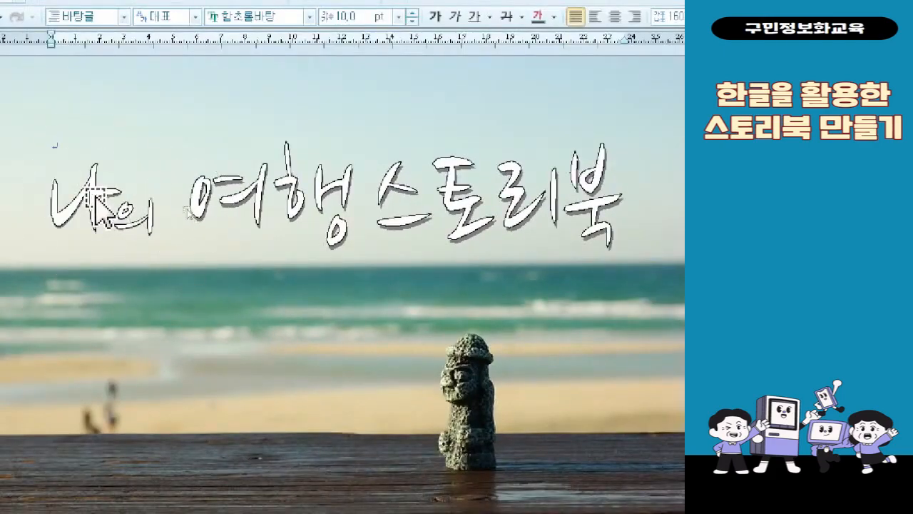
Select 나, 의, 여행 and 스토리북 together and group them into one object
{"action": "left_click", "coordinate": [84, 204]}
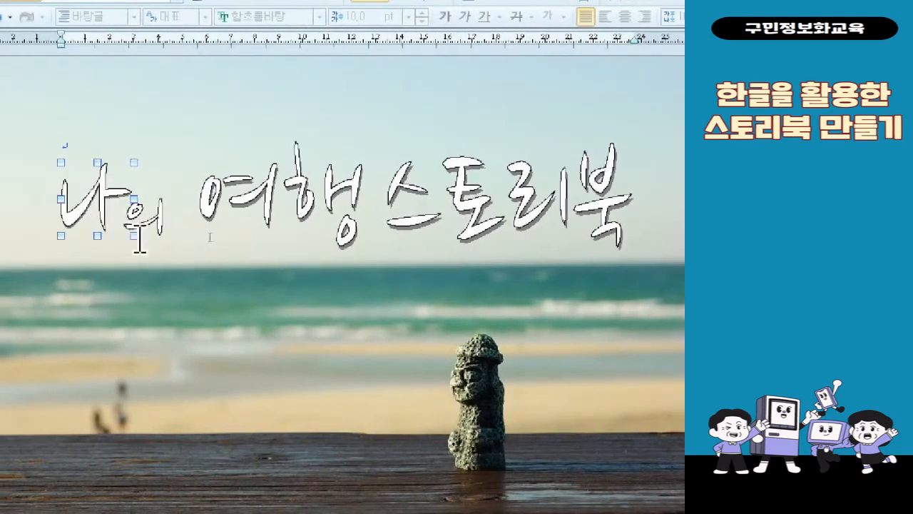
{"action": "left_click", "coordinate": [153, 224], "text": "shift"}
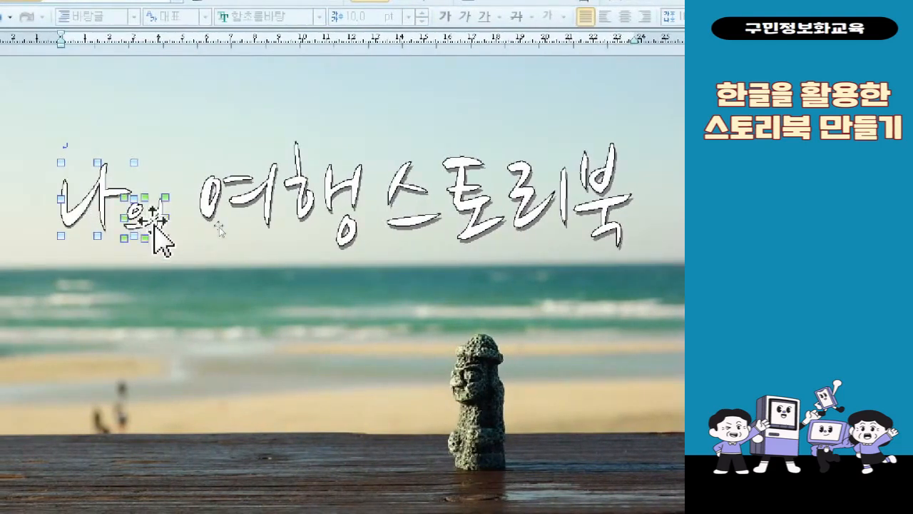
{"action": "left_click", "coordinate": [236, 214], "text": "shift"}
{"action": "left_click", "coordinate": [461, 220], "text": "shift"}
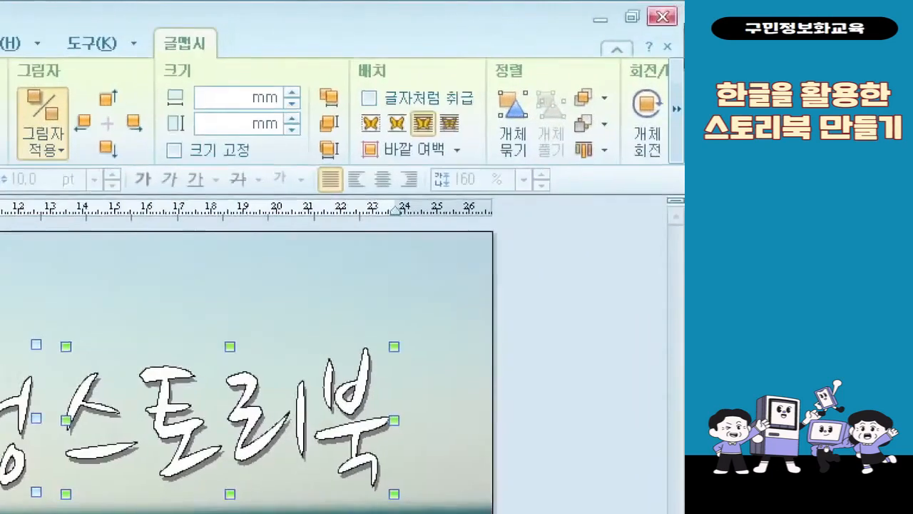
{"action": "left_click", "coordinate": [533, 142]}
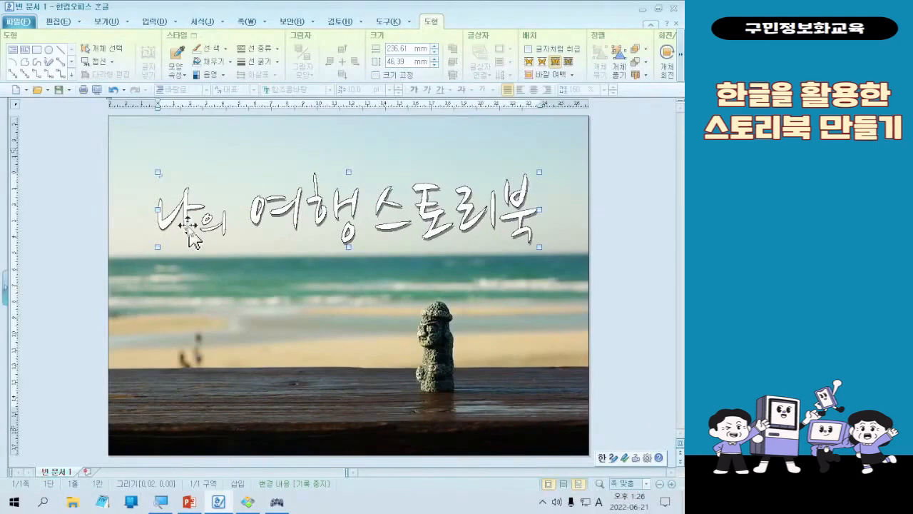
Centre the grouped title horizontally by setting its horizontal position to 종이 and 가운데, then deselect it
{"action": "double_click", "coordinate": [346, 206]}
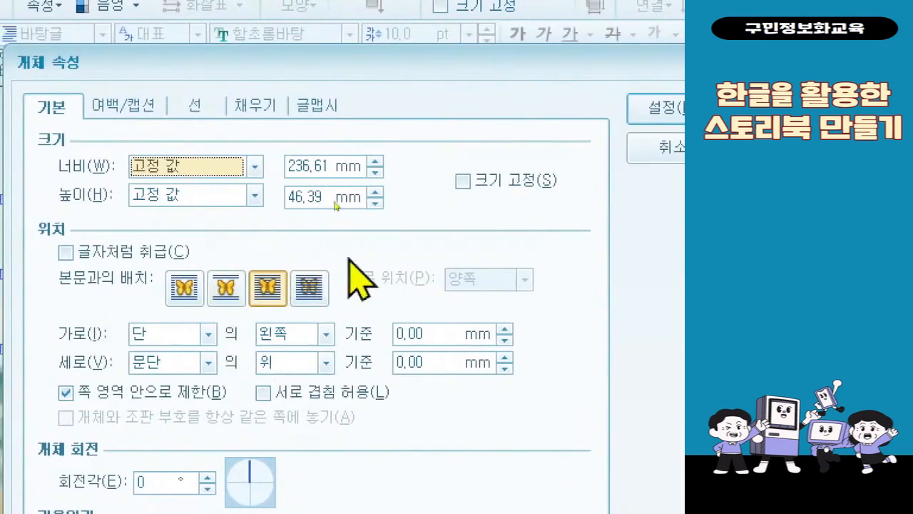
{"action": "left_click", "coordinate": [208, 334]}
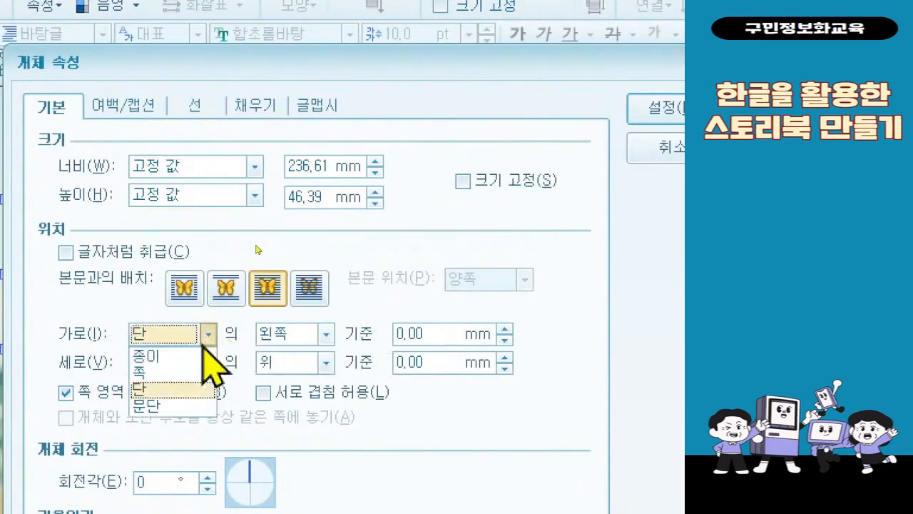
{"action": "left_click", "coordinate": [203, 350]}
{"action": "left_click", "coordinate": [311, 334]}
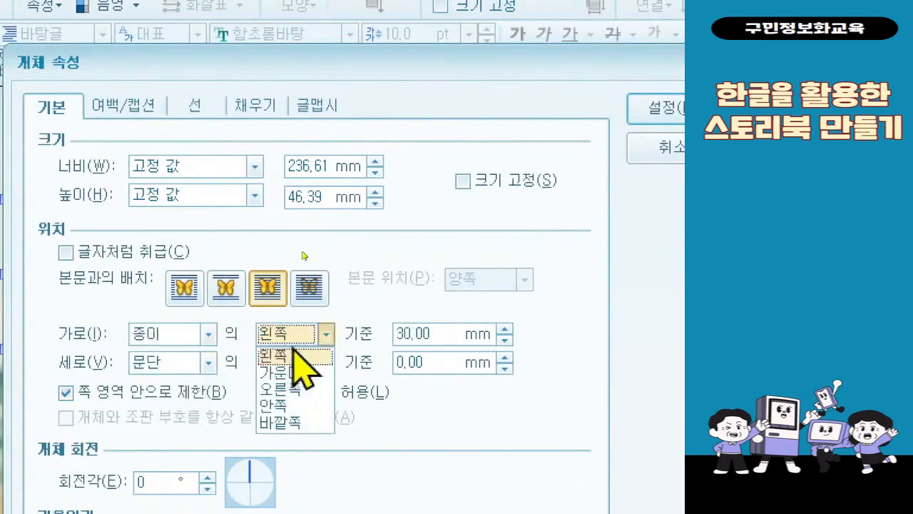
{"action": "left_click", "coordinate": [301, 366]}
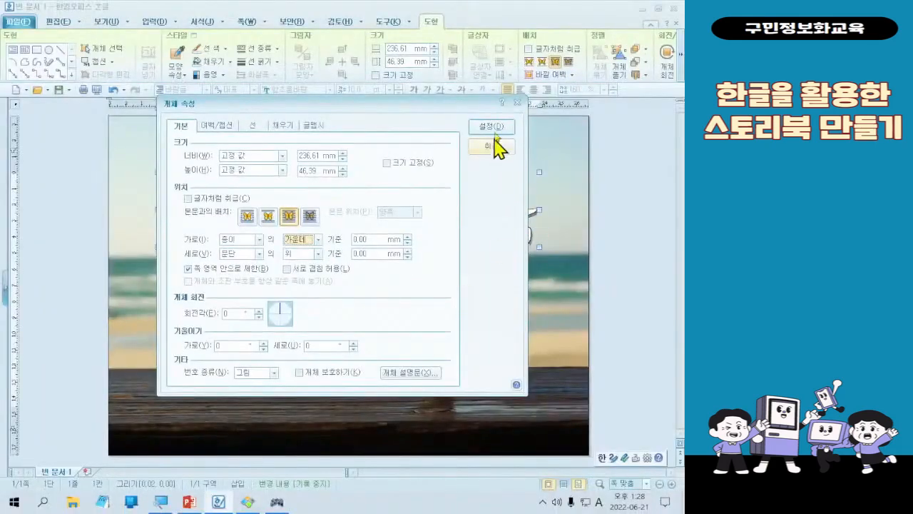
{"action": "left_click", "coordinate": [660, 109]}
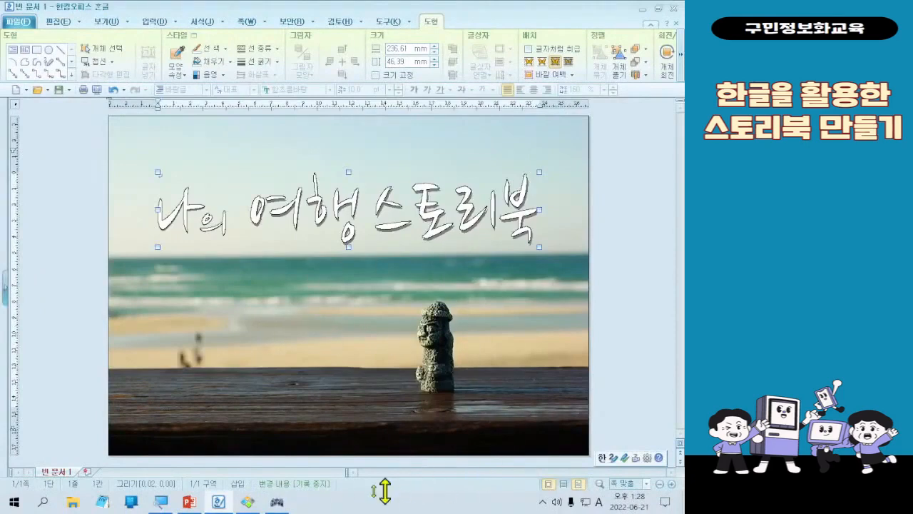
{"action": "left_click", "coordinate": [393, 407]}
Switch to the finished cover example in the image viewer and examine its tilted white frame and pointing hand
{"action": "left_click", "coordinate": [248, 502]}
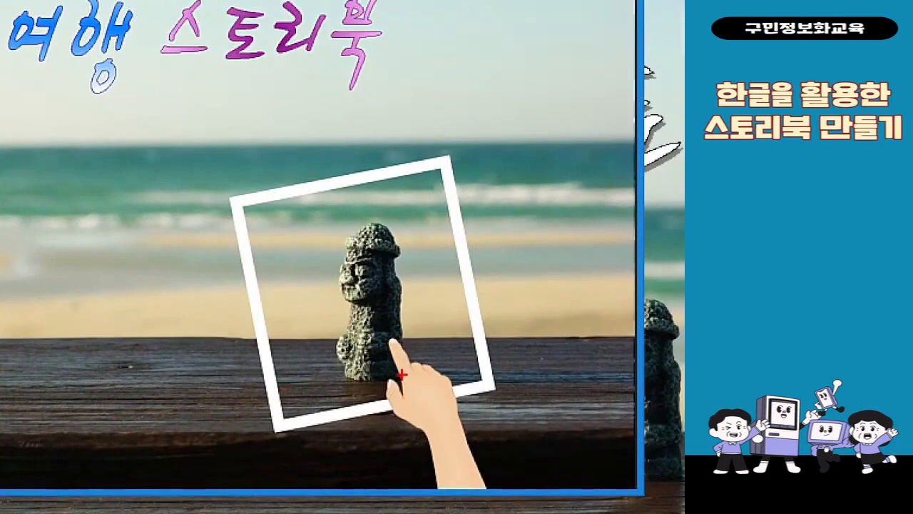
{"action": "mouse_move", "coordinate": [378, 441]}
{"action": "left_mouse_down"}
{"action": "mouse_move", "coordinate": [433, 500]}
{"action": "mouse_move", "coordinate": [432, 318]}
{"action": "mouse_move", "coordinate": [517, 472]}
{"action": "mouse_move", "coordinate": [429, 509]}
{"action": "left_mouse_up"}
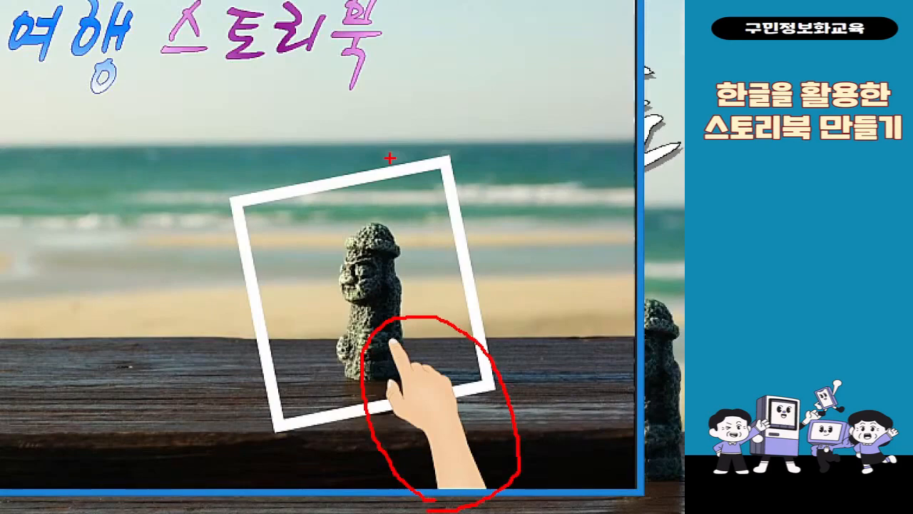
{"action": "key", "text": "Escape"}
{"action": "left_click", "coordinate": [376, 106]}
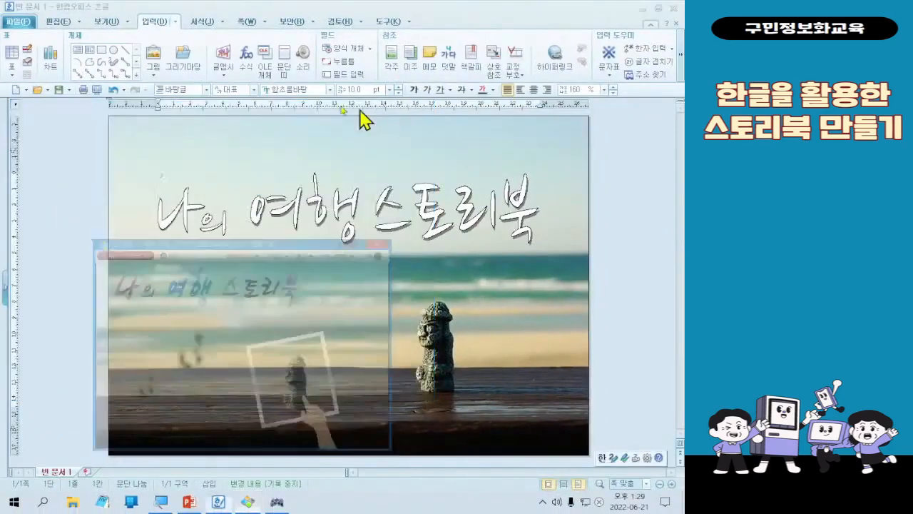
Draw a square about 80 mm on each side over the stone statue on the cover
{"action": "key", "text": "ctrl+1"}
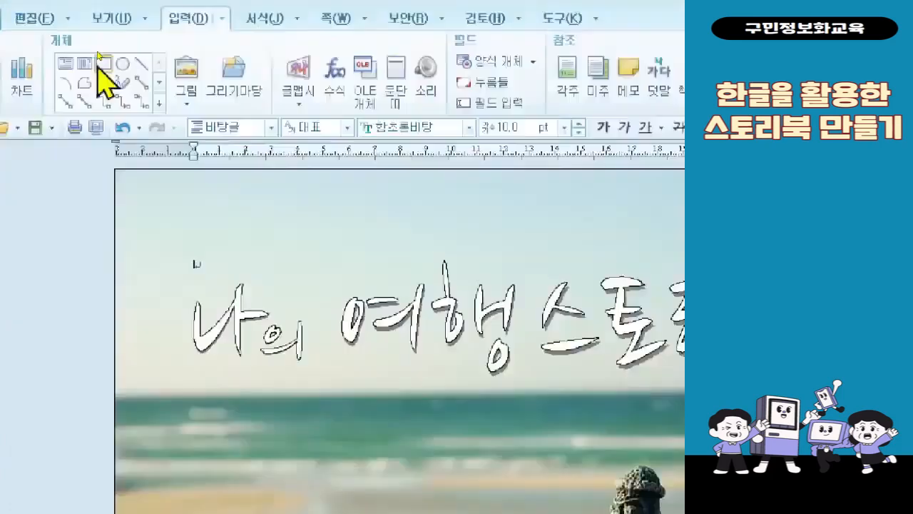
{"action": "left_click", "coordinate": [102, 61]}
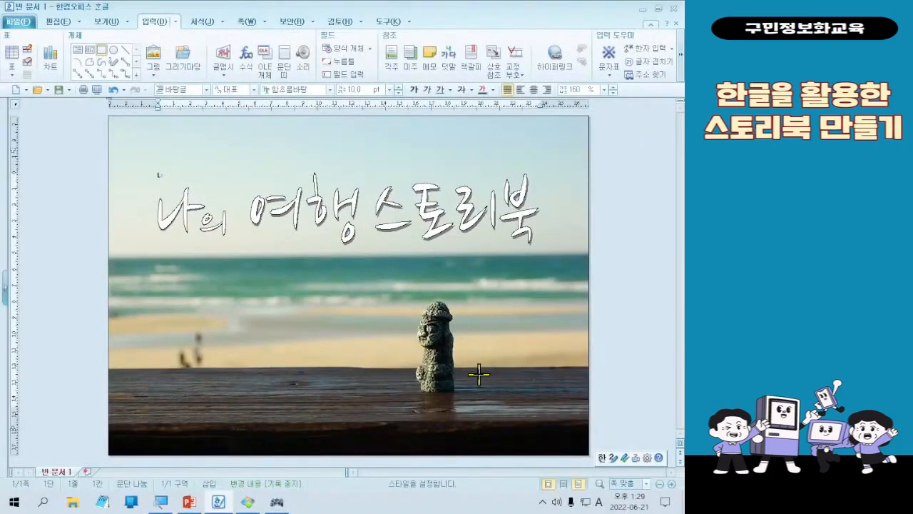
{"action": "left_click_drag", "start_coordinate": [379, 280], "coordinate": [504, 408]}
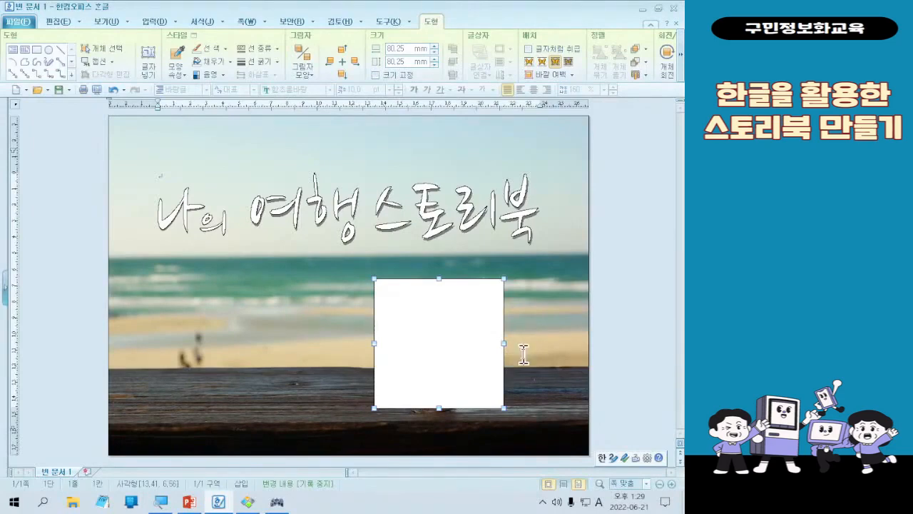
Set the square's width and height to 80 mm and its rotation angle to -10°
{"action": "left_click", "coordinate": [458, 357]}
{"action": "double_click", "coordinate": [458, 357]}
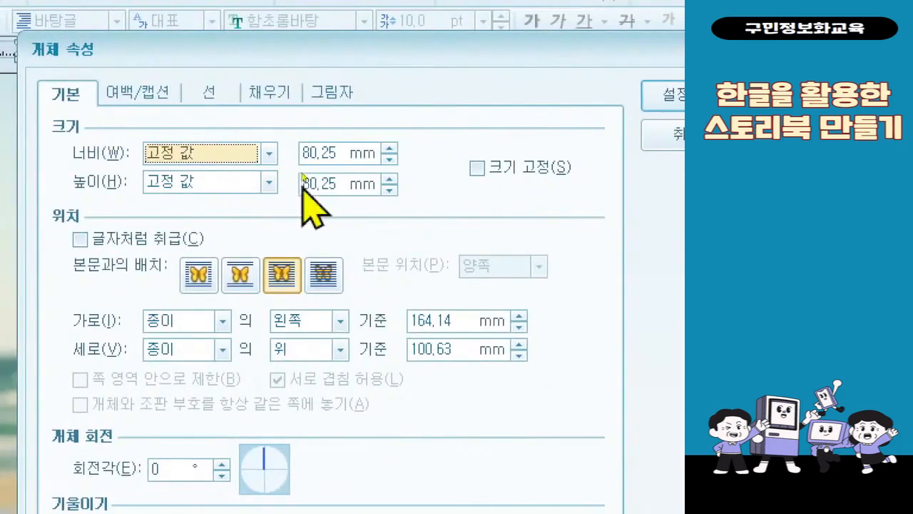
{"action": "left_click", "coordinate": [303, 161]}
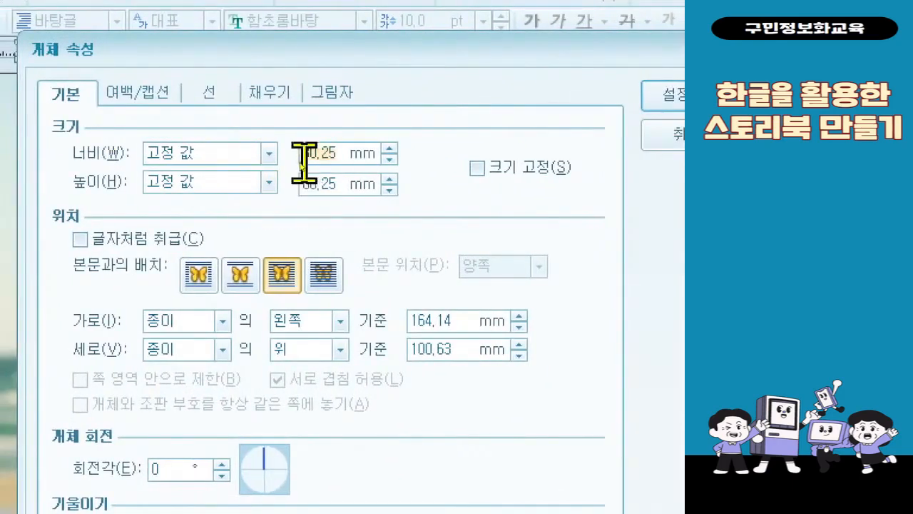
{"action": "type", "text": "80"}
{"action": "left_click", "coordinate": [308, 184]}
{"action": "type", "text": "80"}
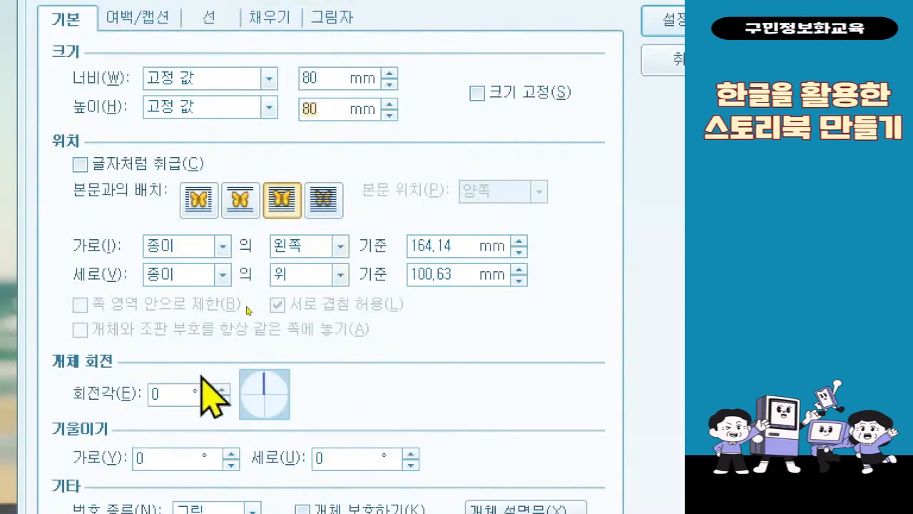
{"action": "left_click", "coordinate": [174, 396]}
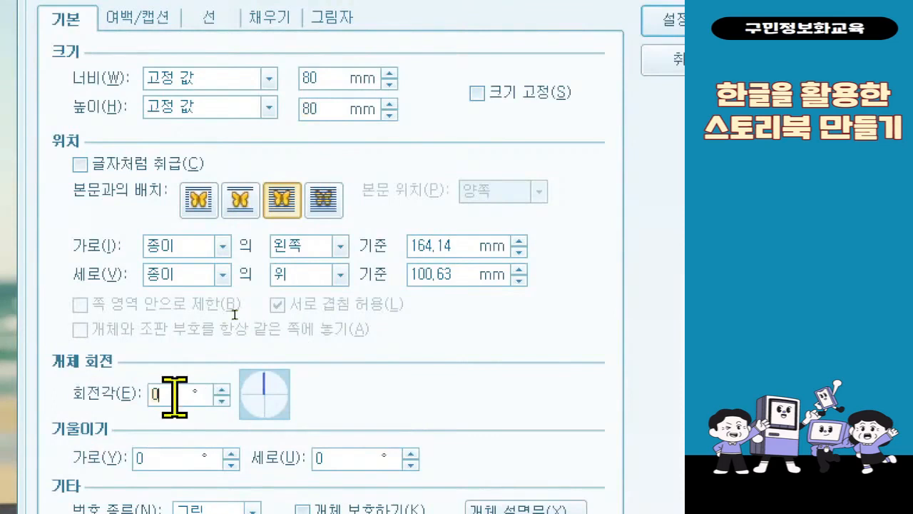
{"action": "key", "text": "BackSpace"}
{"action": "type", "text": "-10"}
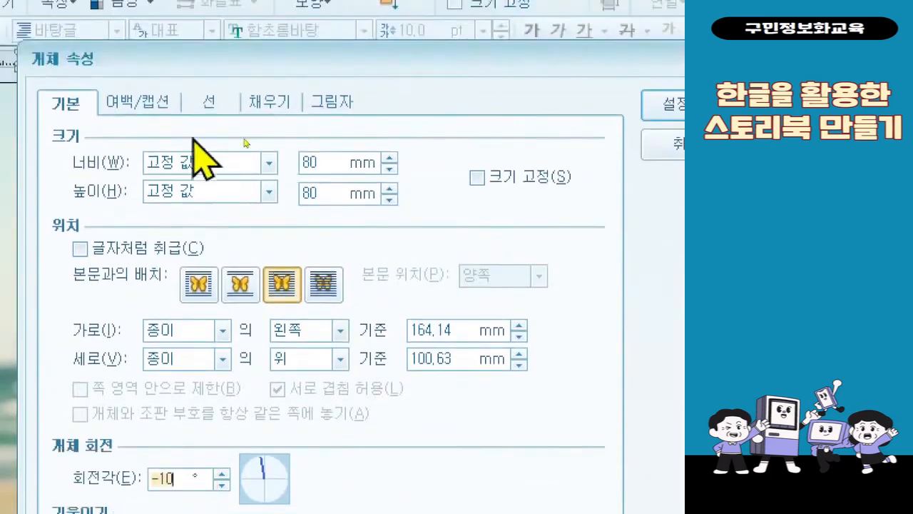
Remove the square's fill with 색 채우기 없음, give it a white 4 mm outline and apply the properties
{"action": "left_click", "coordinate": [271, 116]}
{"action": "left_click", "coordinate": [143, 171]}
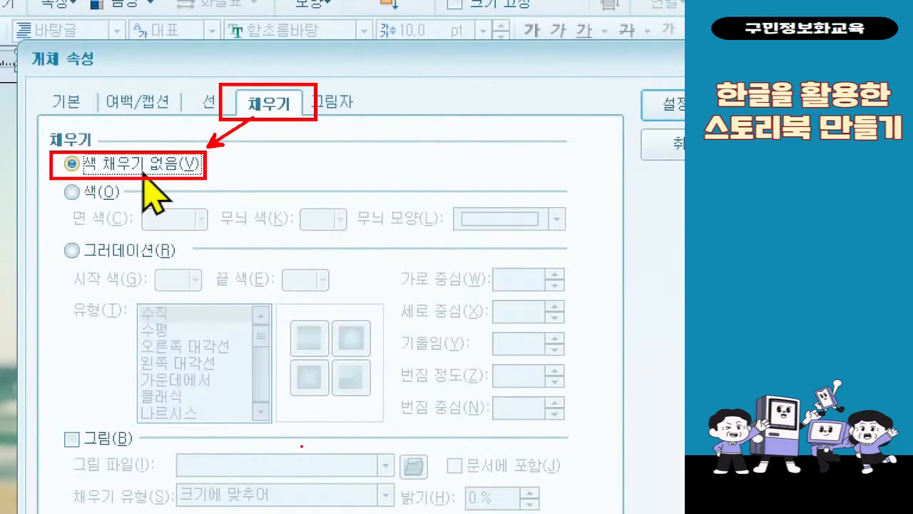
{"action": "left_click", "coordinate": [210, 111]}
{"action": "left_click", "coordinate": [200, 163]}
{"action": "left_click", "coordinate": [177, 228]}
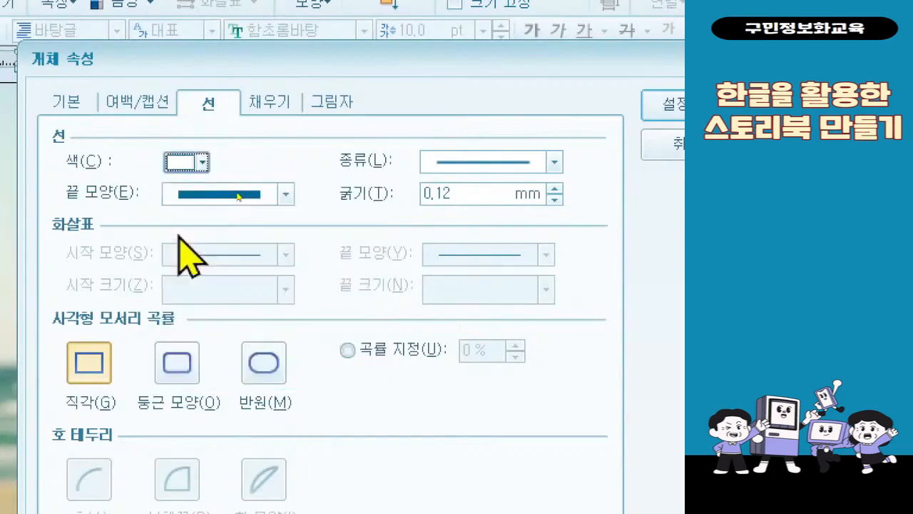
{"action": "double_click", "coordinate": [441, 196]}
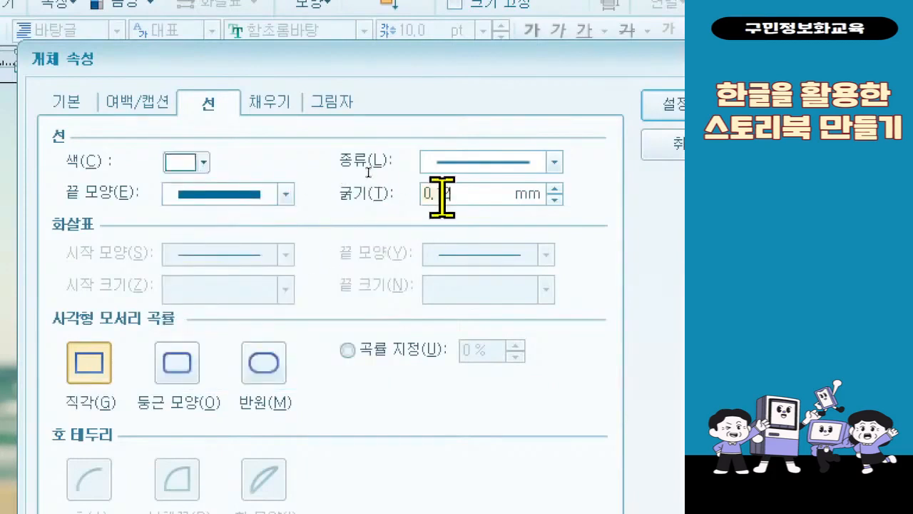
{"action": "type", "text": "4"}
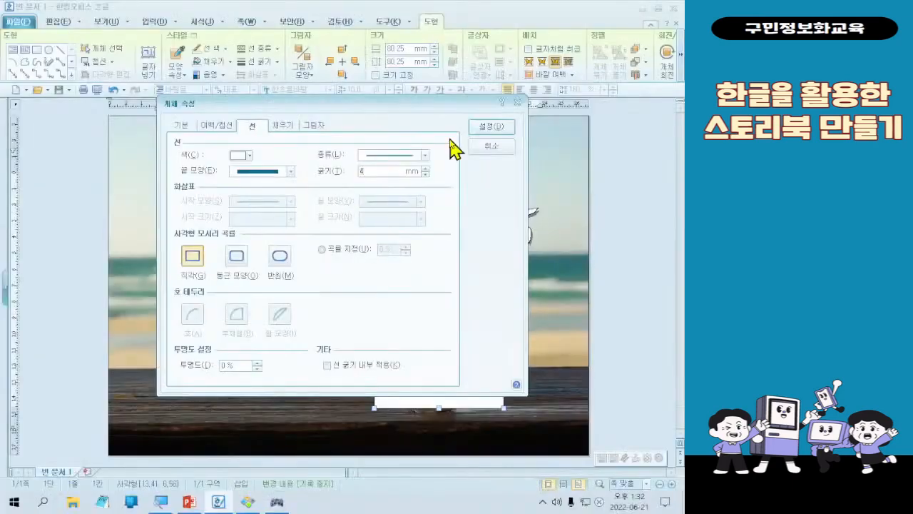
{"action": "left_click", "coordinate": [633, 104]}
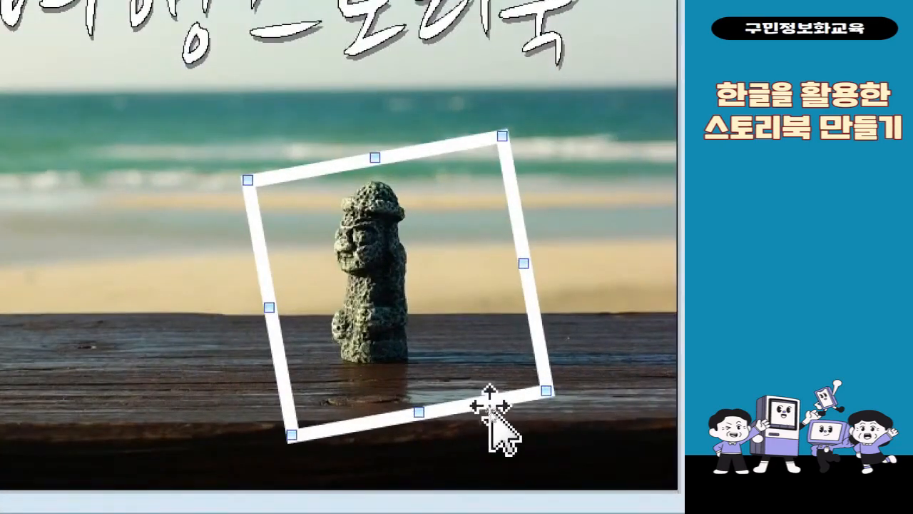
Move the tilted white frame so that it surrounds the stone statue more centrally, then deselect it
{"action": "left_click_drag", "start_coordinate": [496, 414], "coordinate": [462, 389]}
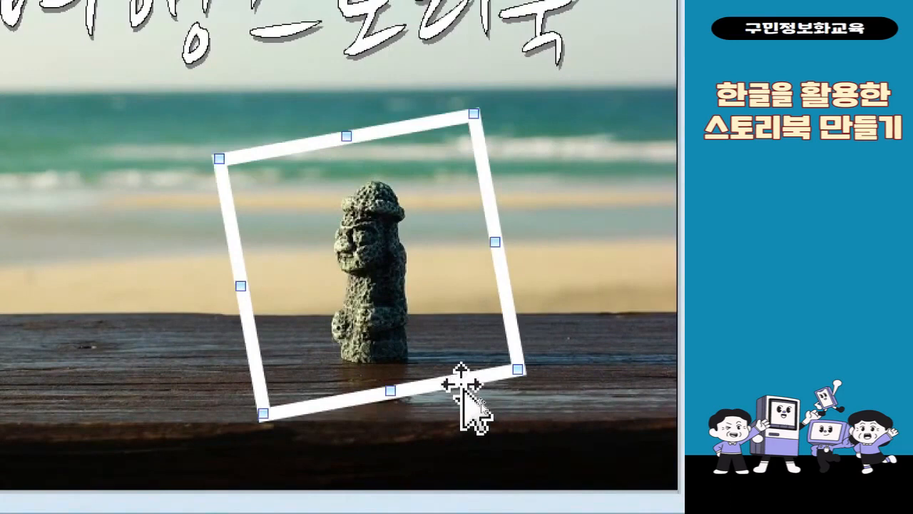
{"action": "left_click_drag", "start_coordinate": [462, 388], "coordinate": [459, 385]}
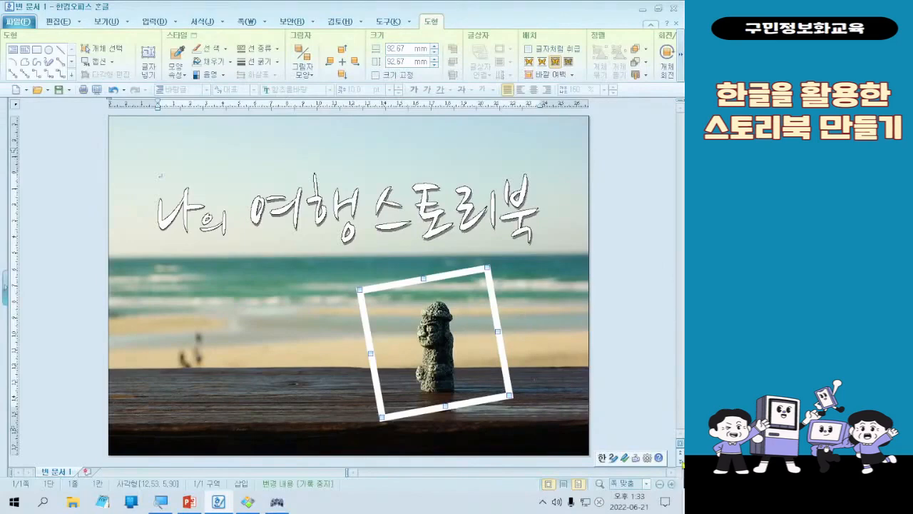
{"action": "left_click", "coordinate": [326, 366]}
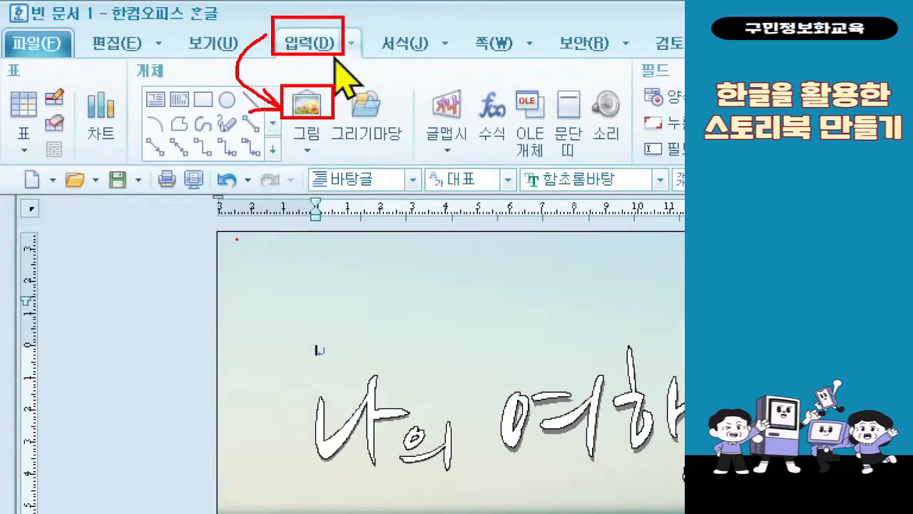
Insert the hand picture from the 6회차 folder with 글자처럼 취급 off, about 66 × 49 mm, at the white frame's lower-right corner
{"action": "key", "text": "Escape"}
{"action": "key", "text": "ctrl+4"}
{"action": "left_click", "coordinate": [158, 54]}
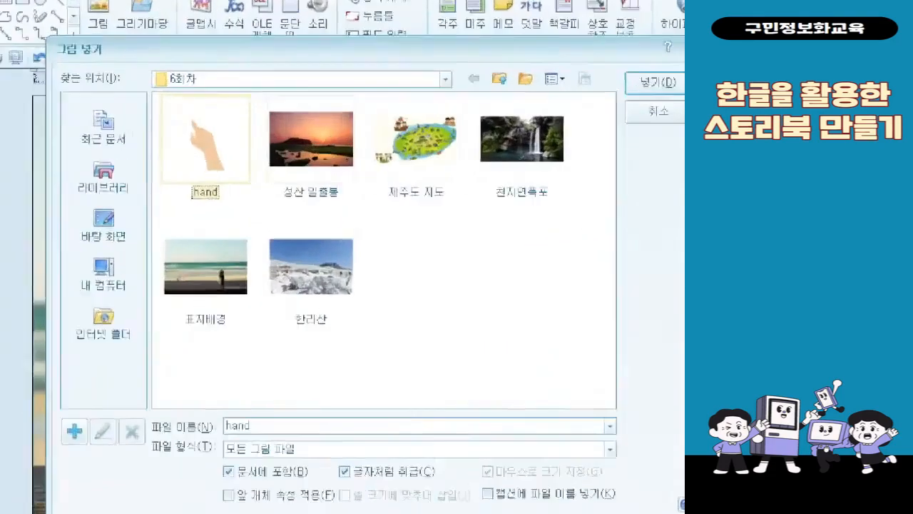
{"action": "left_click", "coordinate": [183, 108]}
{"action": "left_click_drag", "start_coordinate": [133, 66], "coordinate": [241, 223]}
{"action": "left_click_drag", "start_coordinate": [228, 63], "coordinate": [288, 39]}
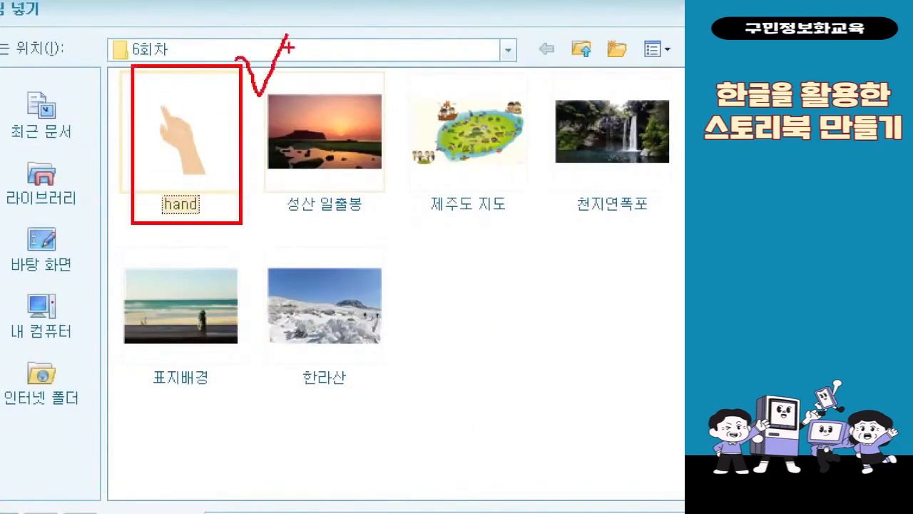
{"action": "key", "text": "Escape"}
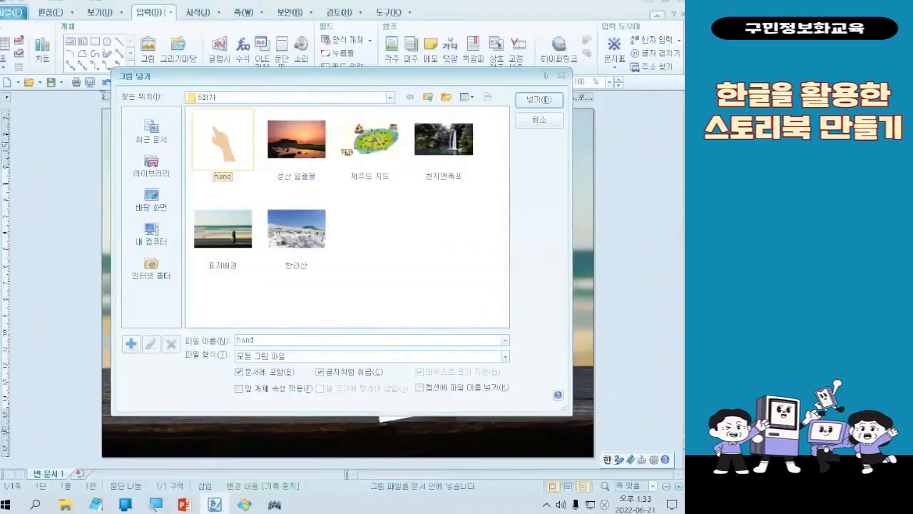
{"action": "left_click", "coordinate": [347, 373]}
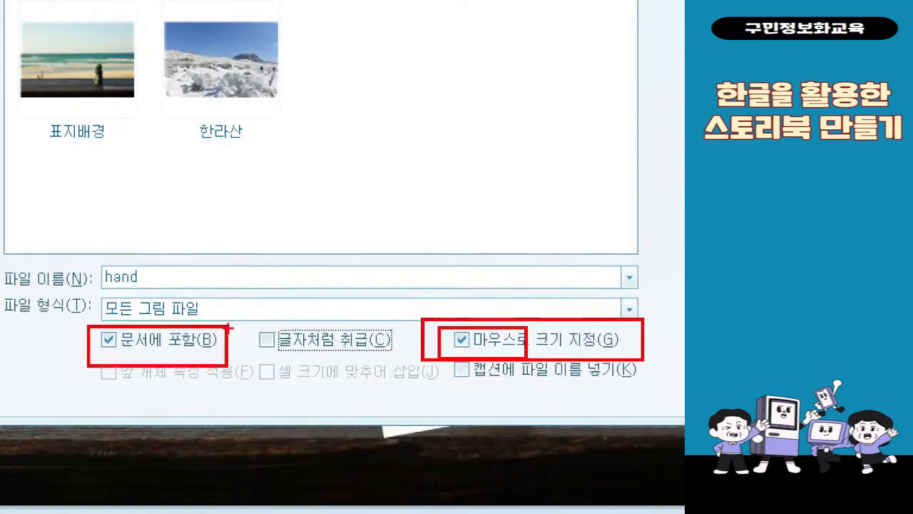
{"action": "left_click_drag", "start_coordinate": [210, 287], "coordinate": [251, 250]}
{"action": "left_click_drag", "start_coordinate": [498, 294], "coordinate": [516, 292]}
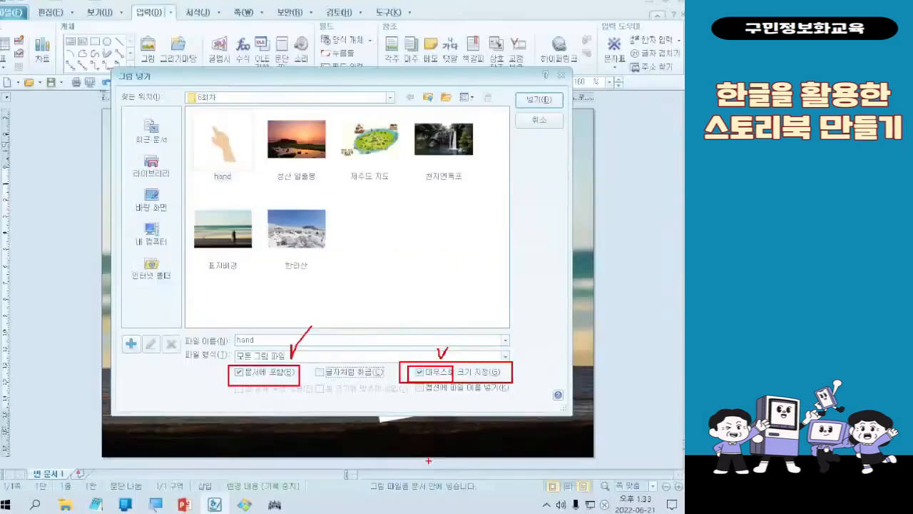
{"action": "double_click", "coordinate": [222, 163]}
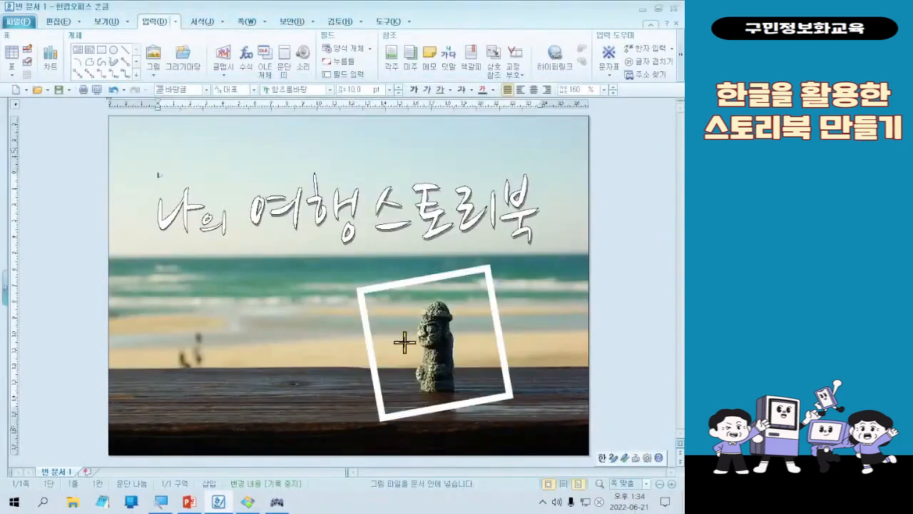
{"action": "left_click_drag", "start_coordinate": [476, 342], "coordinate": [522, 443]}
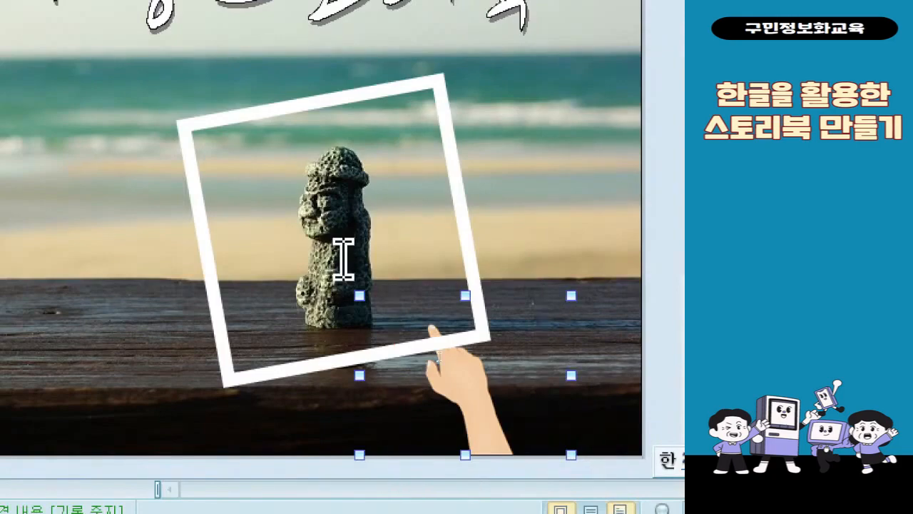
Set the hand picture's text placement to in front of the text in its basic properties and apply it
{"action": "double_click", "coordinate": [460, 396]}
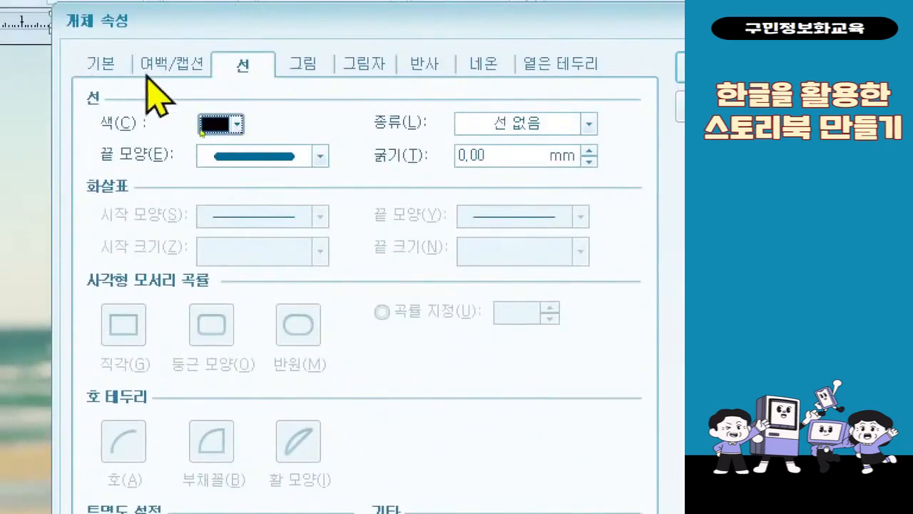
{"action": "left_click", "coordinate": [114, 68]}
{"action": "left_click", "coordinate": [320, 270]}
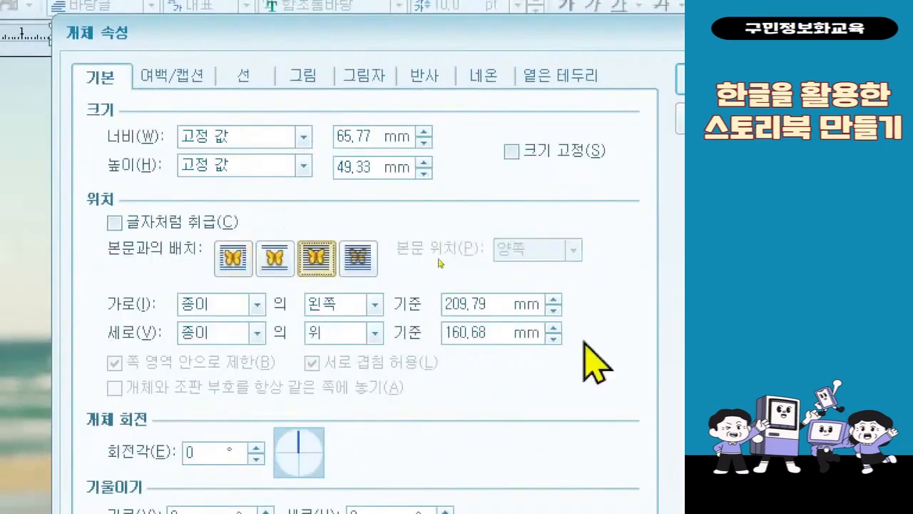
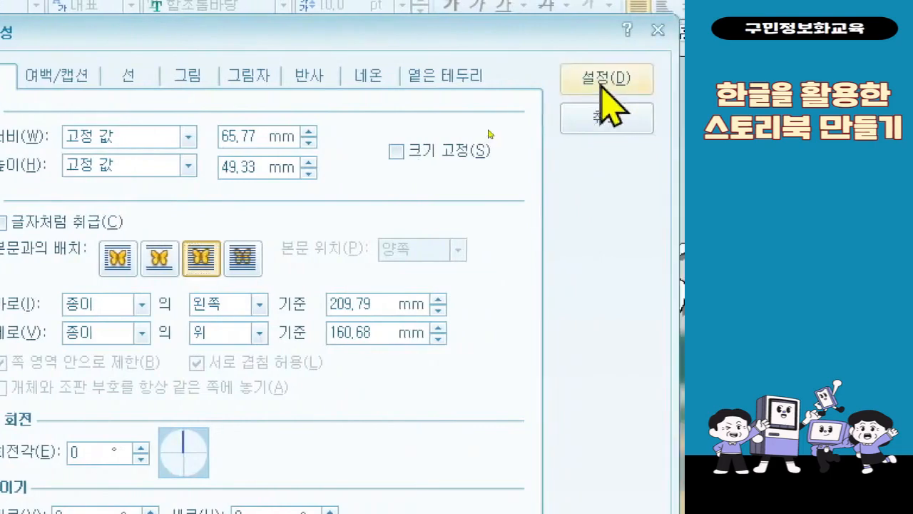
{"action": "left_click", "coordinate": [603, 84]}
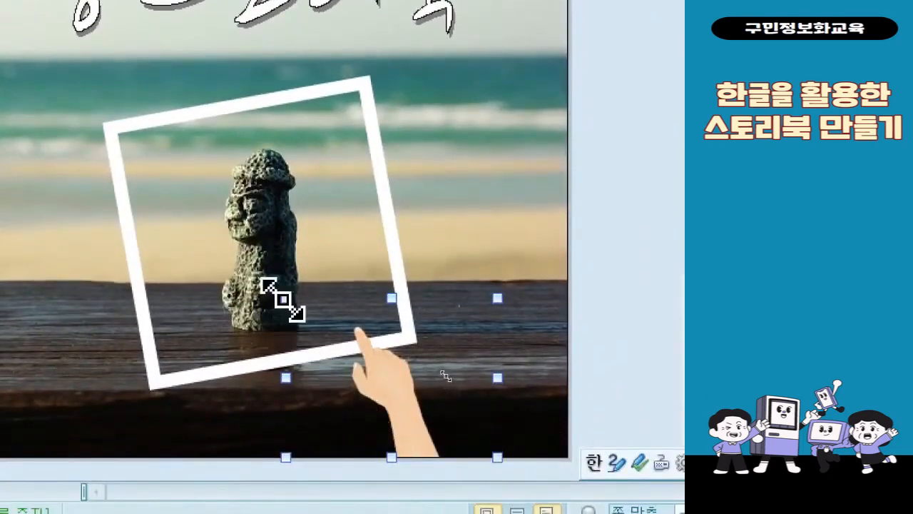
Enlarge the hand picture and move it so the fingertip touches the base of the stone statue, then deselect it
{"action": "left_click_drag", "start_coordinate": [282, 300], "coordinate": [261, 249]}
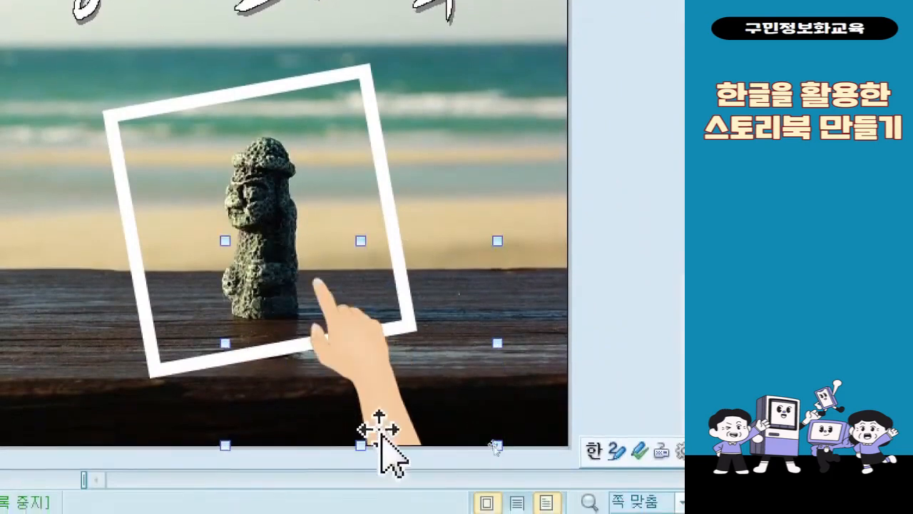
{"action": "left_click_drag", "start_coordinate": [376, 421], "coordinate": [336, 417]}
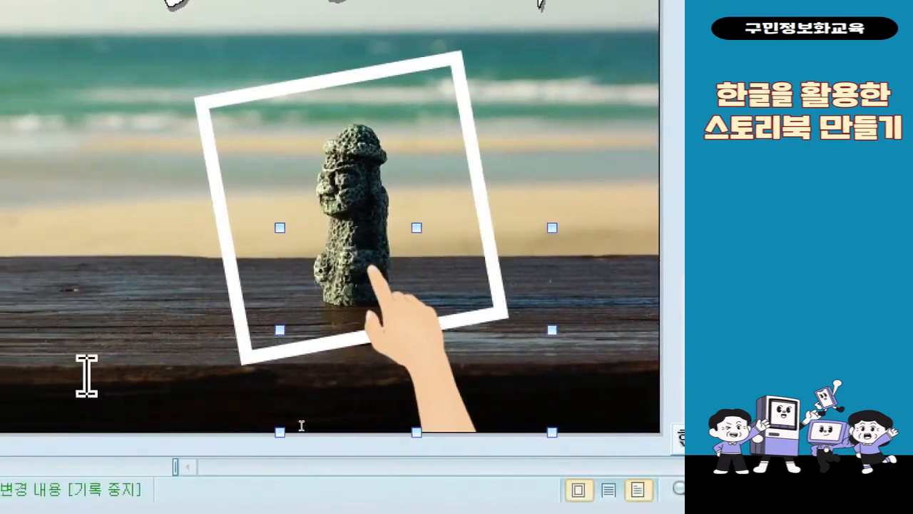
{"action": "left_click", "coordinate": [183, 346]}
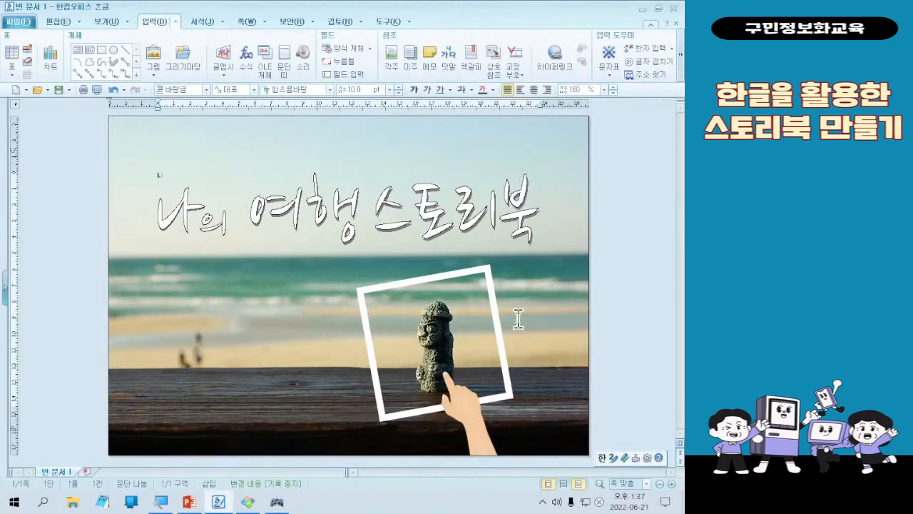
Save the document in the 문서 folder under the file name 06 여행 스토리북
{"action": "key", "text": "alt+f"}
{"action": "left_click", "coordinate": [328, 3]}
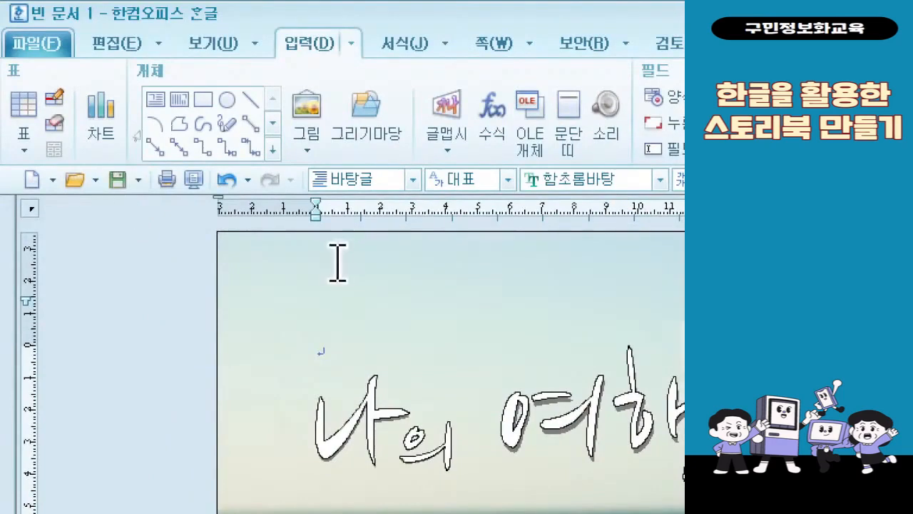
{"action": "left_click", "coordinate": [118, 183]}
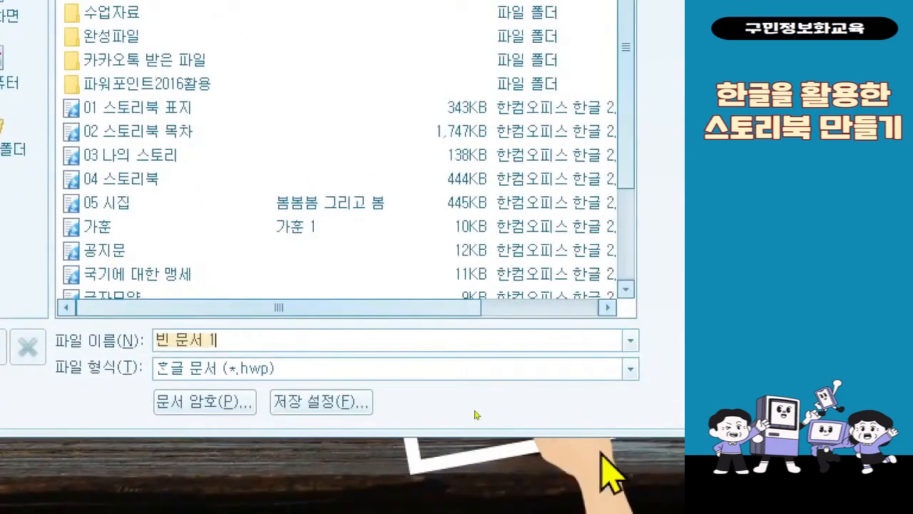
{"action": "type", "text": "06"}
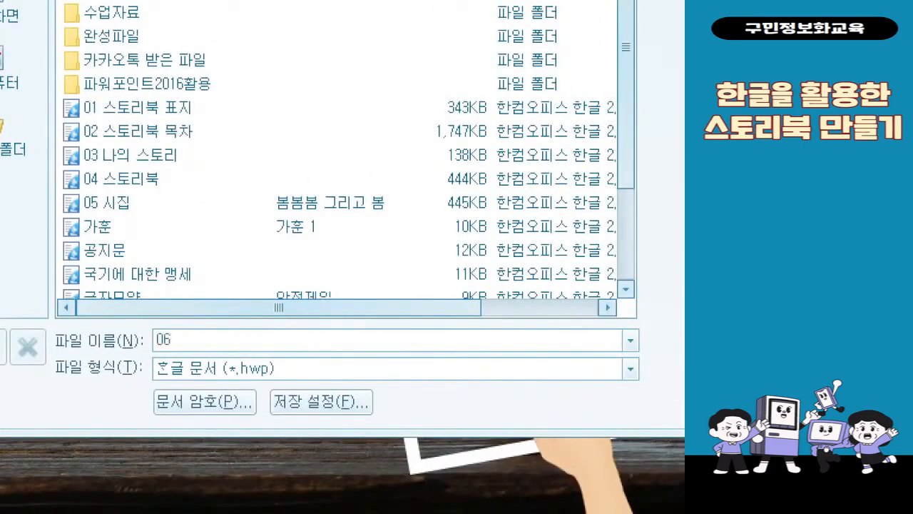
{"action": "type", "text": " 여행 ㅅ"}
{"action": "type", "text": "토리북"}
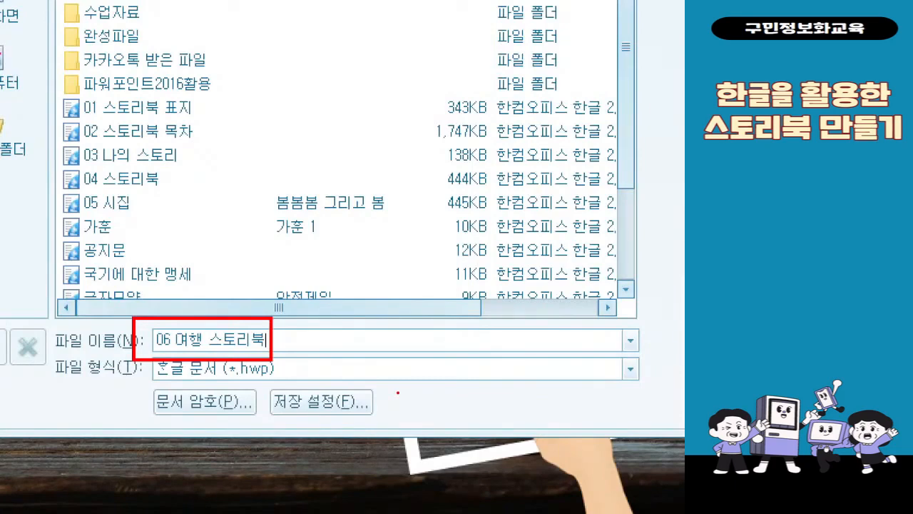
{"action": "key", "text": "Escape"}
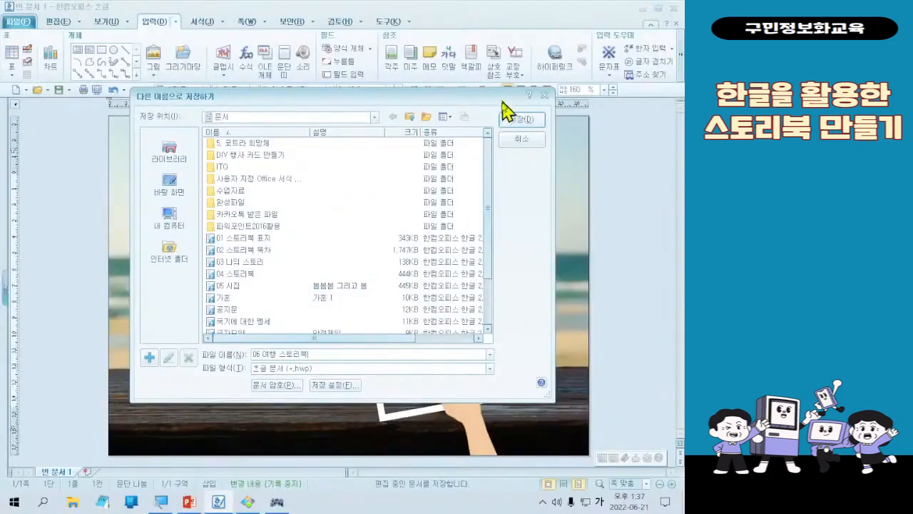
{"action": "key", "text": "ctrl"}
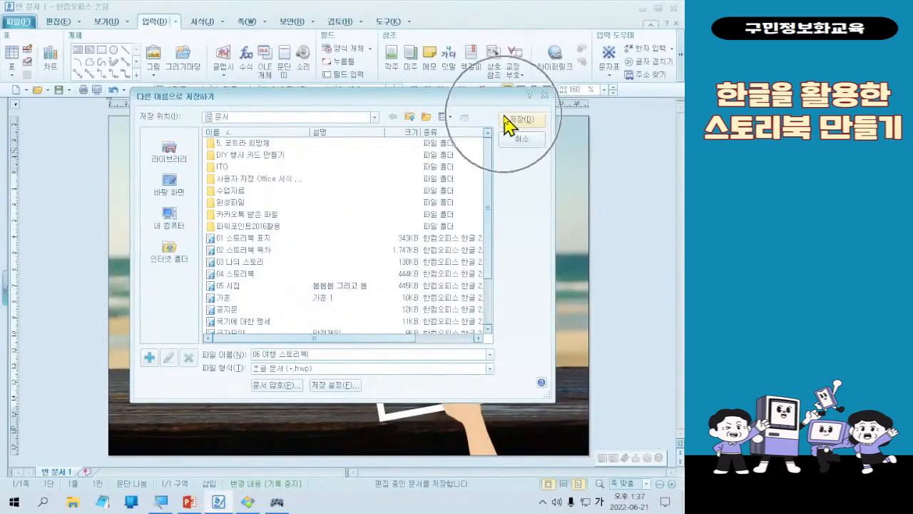
{"action": "left_click", "coordinate": [506, 118]}
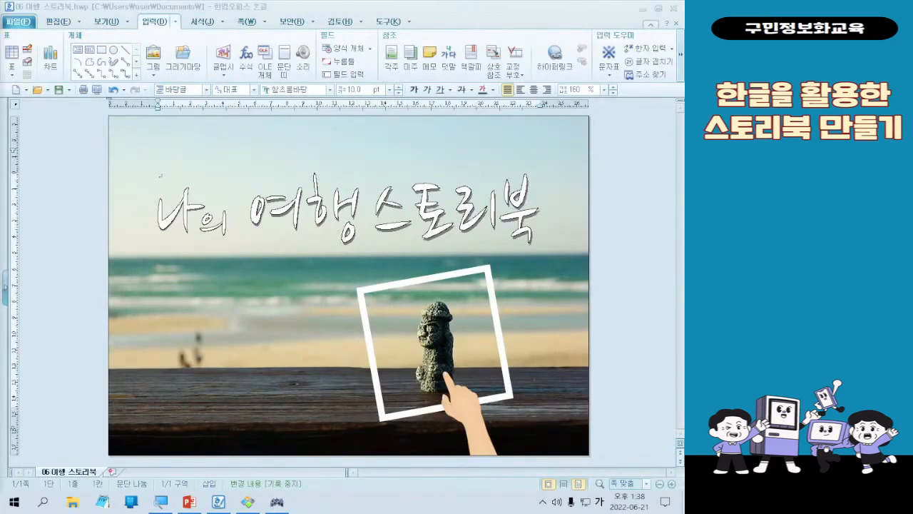
Add a second page after the cover by starting a new section with 구역 나누기
{"action": "left_click", "coordinate": [244, 21]}
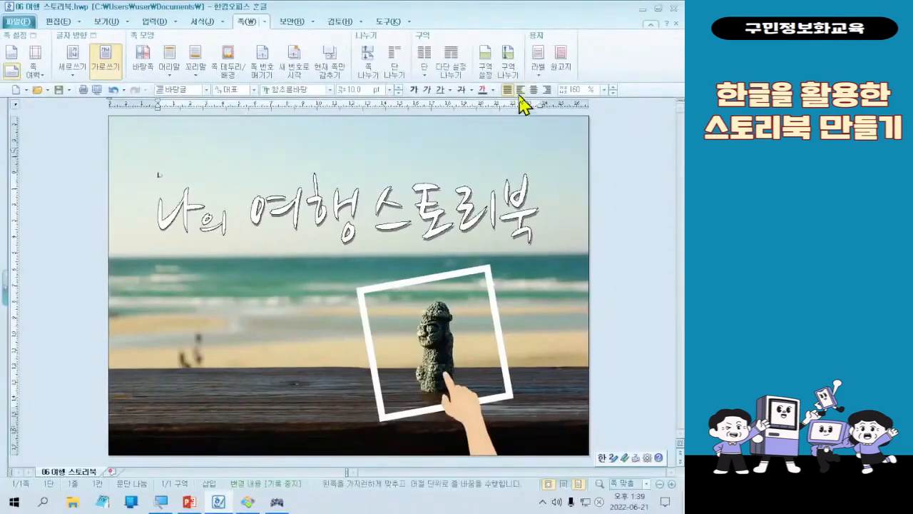
{"action": "left_click", "coordinate": [509, 74]}
{"action": "scroll", "coordinate": [426, 398], "scroll_direction": "down", "scroll_amount": 5}
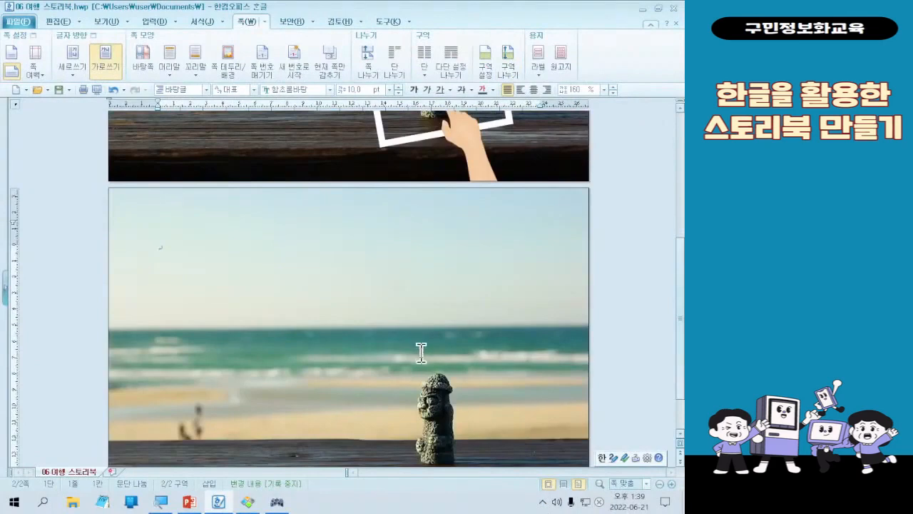
{"action": "scroll", "coordinate": [421, 352], "scroll_direction": "up", "scroll_amount": 8}
{"action": "scroll", "coordinate": [422, 356], "scroll_direction": "down", "scroll_amount": 7}
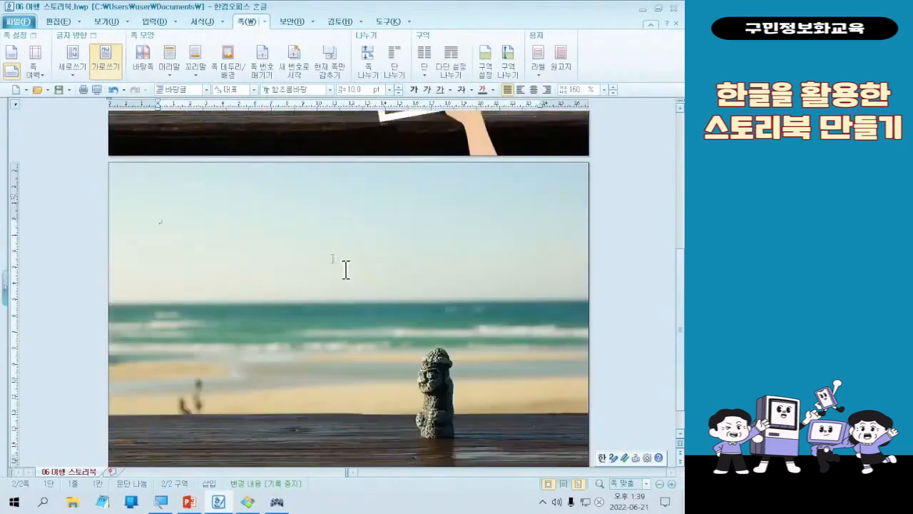
{"action": "key", "text": "alt+d"}
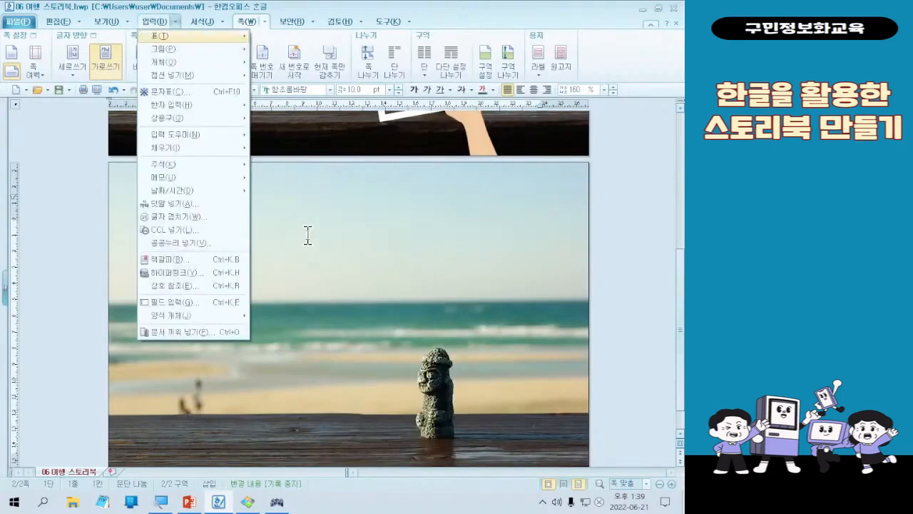
{"action": "key", "text": "Escape"}
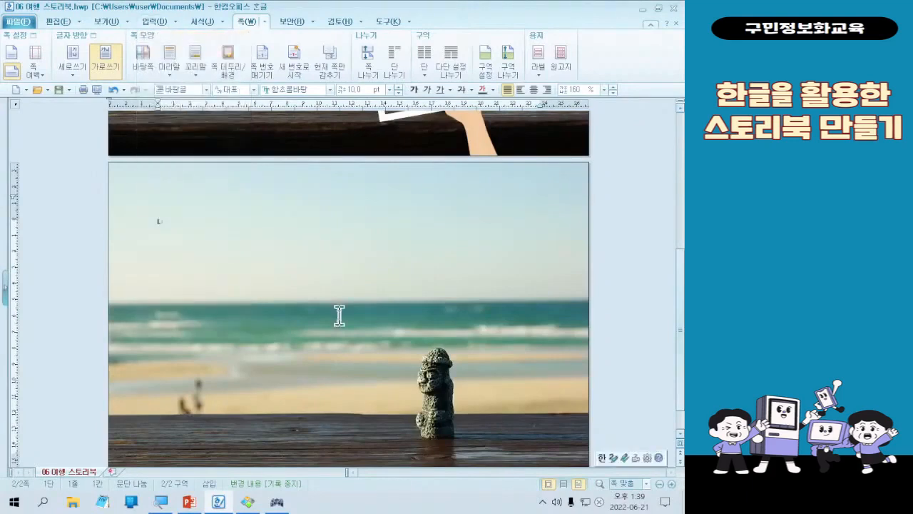
{"action": "scroll", "coordinate": [341, 310], "scroll_direction": "down", "scroll_amount": 1}
Remove the picture background from the second page's section in the 쪽 테두리/배경 settings and apply it
{"action": "left_click", "coordinate": [278, 192]}
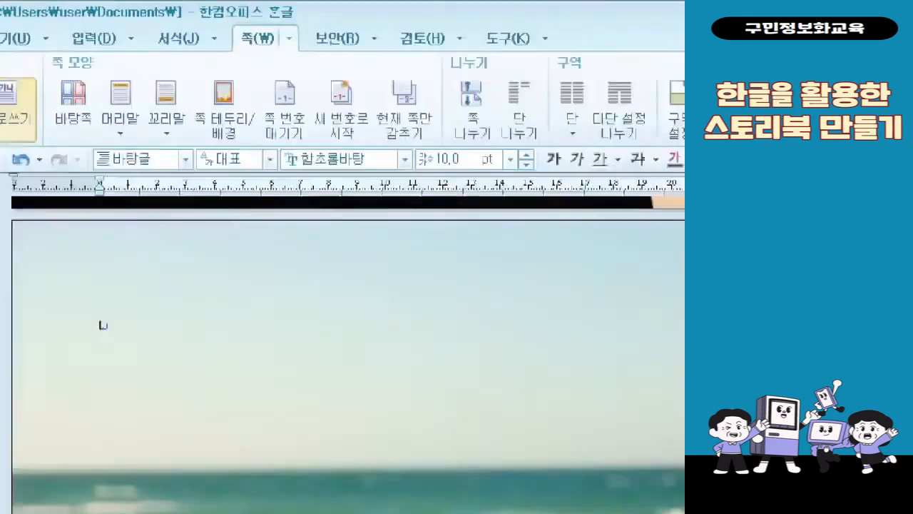
{"action": "left_click", "coordinate": [243, 26]}
{"action": "mouse_move", "coordinate": [186, 58]}
{"action": "left_mouse_down"}
{"action": "mouse_move", "coordinate": [232, 146]}
{"action": "mouse_move", "coordinate": [300, 178]}
{"action": "mouse_move", "coordinate": [291, 179]}
{"action": "left_mouse_up"}
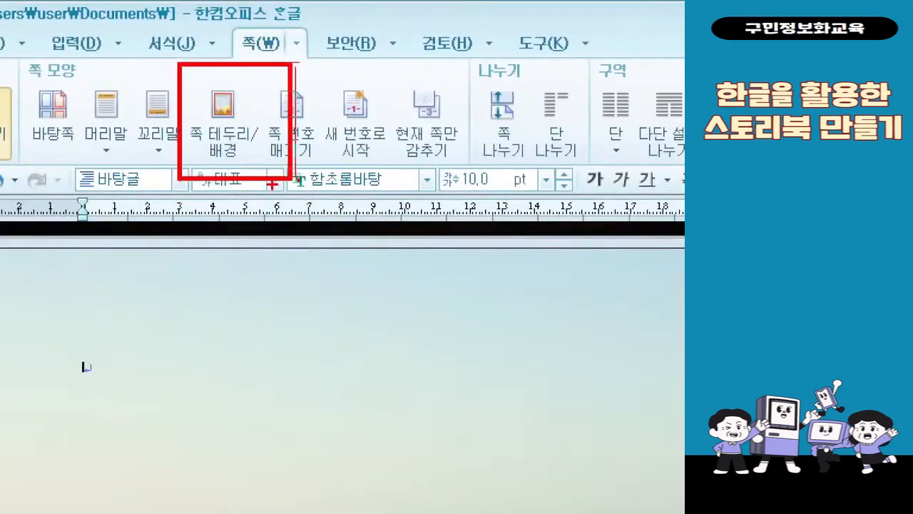
{"action": "left_click_drag", "start_coordinate": [230, 167], "coordinate": [230, 395]}
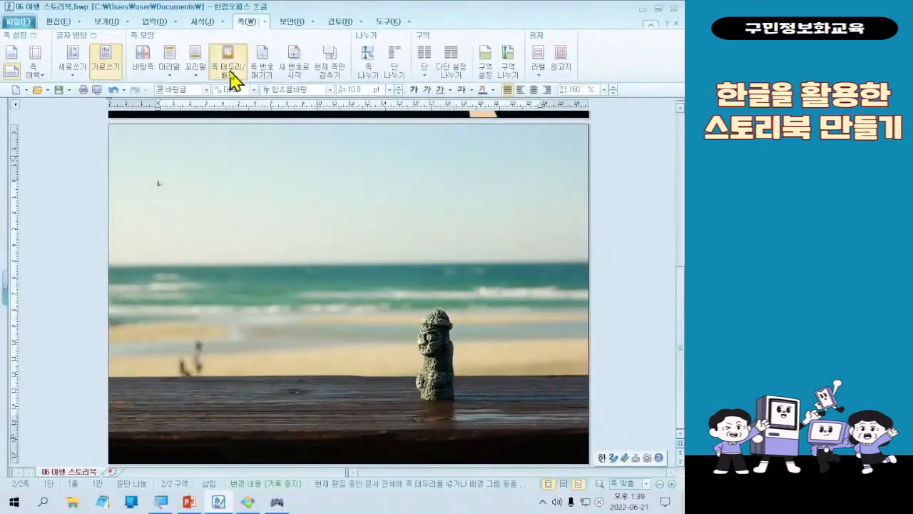
{"action": "left_click", "coordinate": [230, 72]}
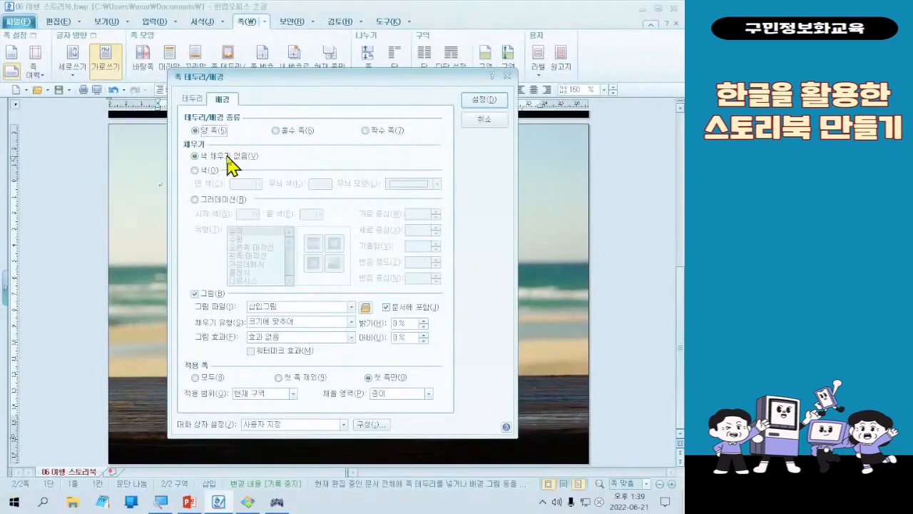
{"action": "left_click", "coordinate": [218, 295]}
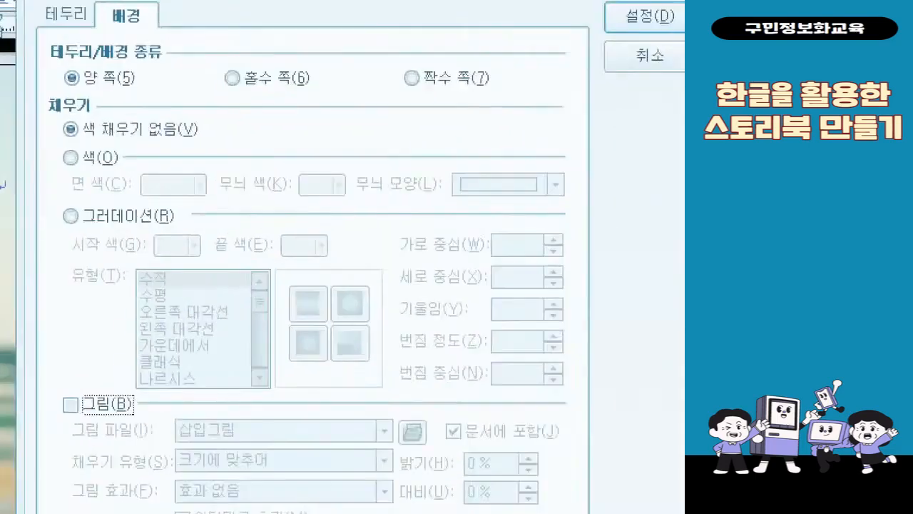
{"action": "left_click_drag", "start_coordinate": [19, 412], "coordinate": [136, 458]}
{"action": "left_click_drag", "start_coordinate": [558, 15], "coordinate": [683, 70]}
{"action": "mouse_move", "coordinate": [558, 76]}
{"action": "left_mouse_down"}
{"action": "mouse_move", "coordinate": [377, 190]}
{"action": "mouse_move", "coordinate": [174, 335]}
{"action": "mouse_move", "coordinate": [149, 408]}
{"action": "left_mouse_up"}
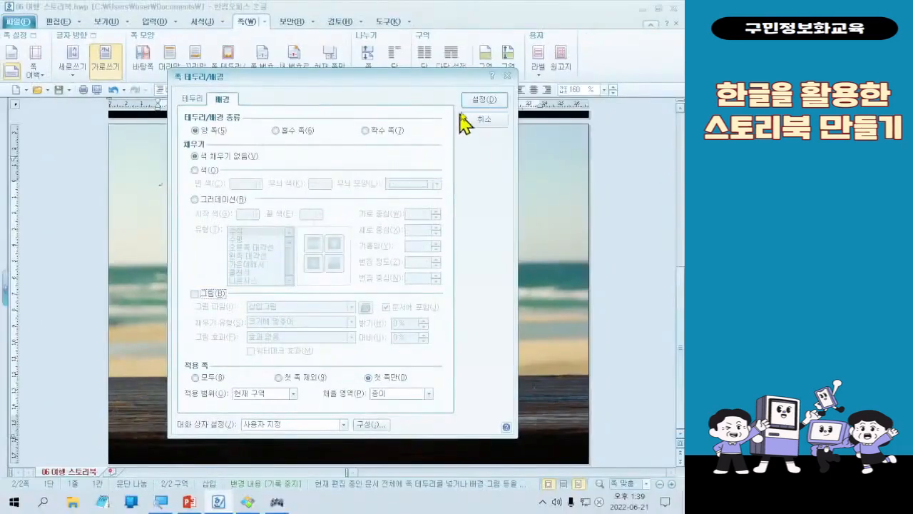
{"action": "left_click", "coordinate": [620, 47]}
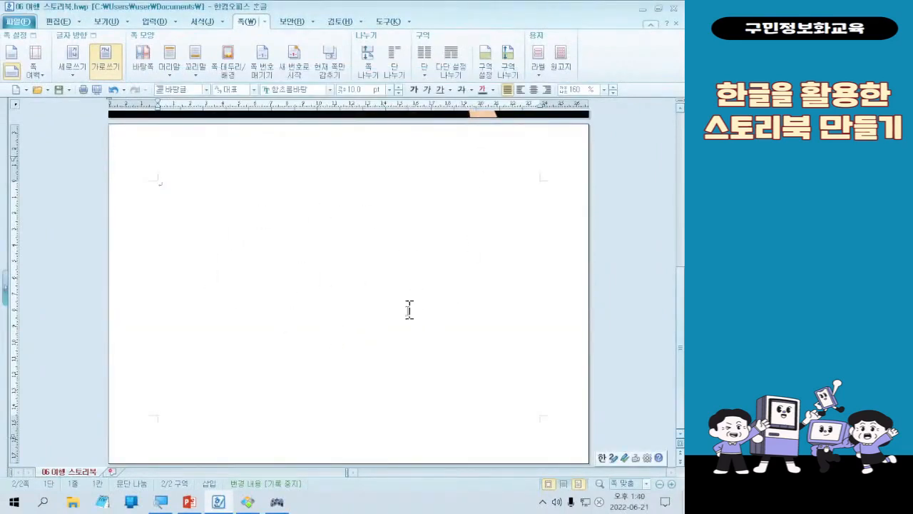
{"action": "scroll", "coordinate": [336, 239], "scroll_direction": "up", "scroll_amount": 5}
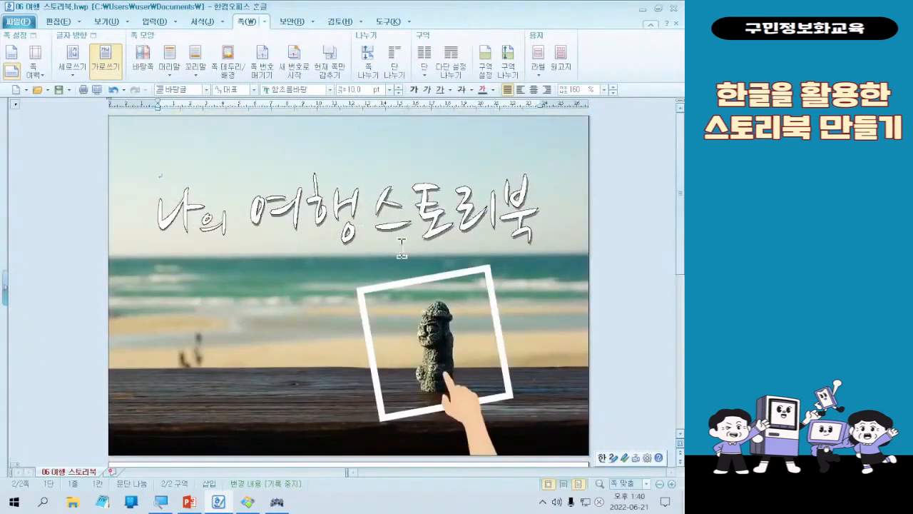
{"action": "scroll", "coordinate": [405, 275], "scroll_direction": "down", "scroll_amount": 3}
{"action": "scroll", "coordinate": [405, 284], "scroll_direction": "down", "scroll_amount": 3}
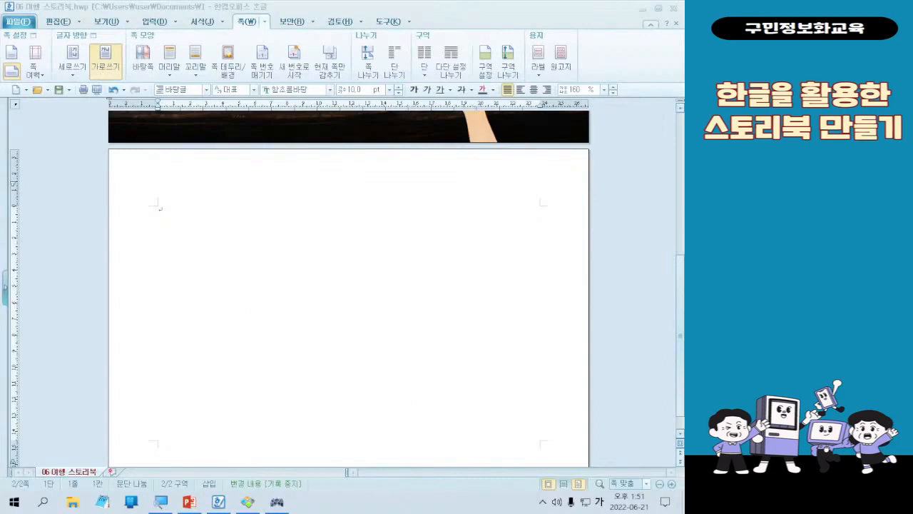
{"action": "key", "text": "Hangul"}
{"action": "left_click", "coordinate": [287, 238]}
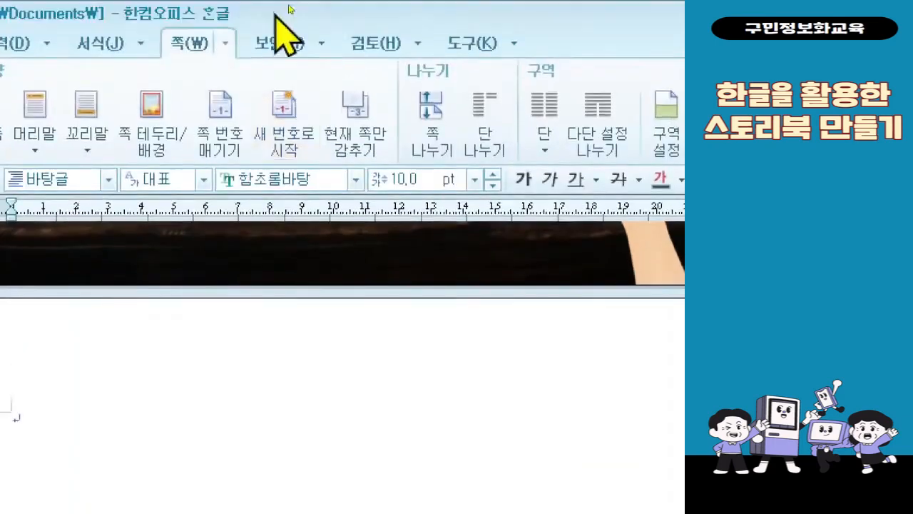
{"action": "left_click", "coordinate": [255, 23]}
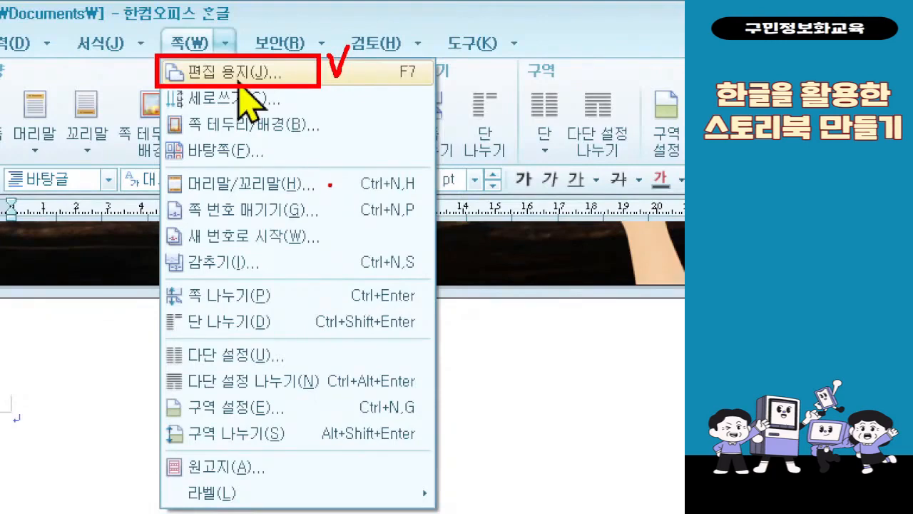
{"action": "key", "text": "Escape"}
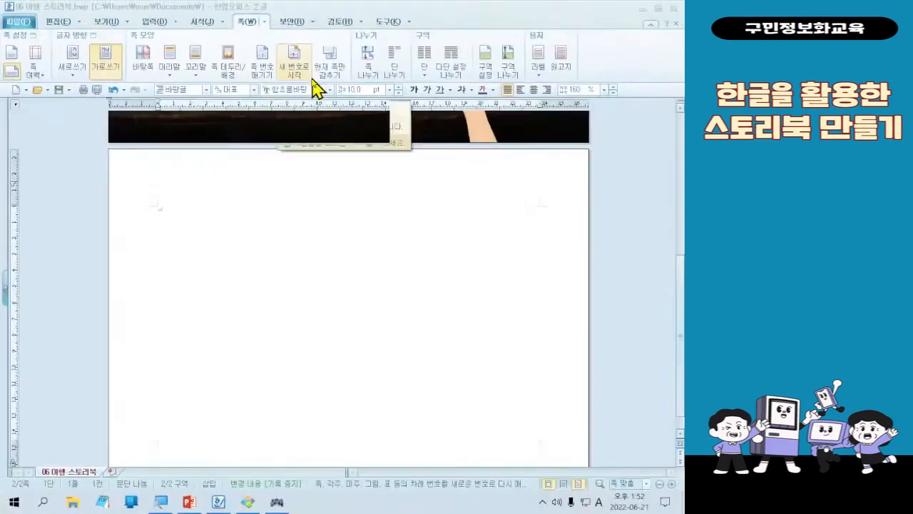
In the second section's 편집 용지 settings, set the top and bottom margins to 10 mm
{"action": "left_click", "coordinate": [265, 22]}
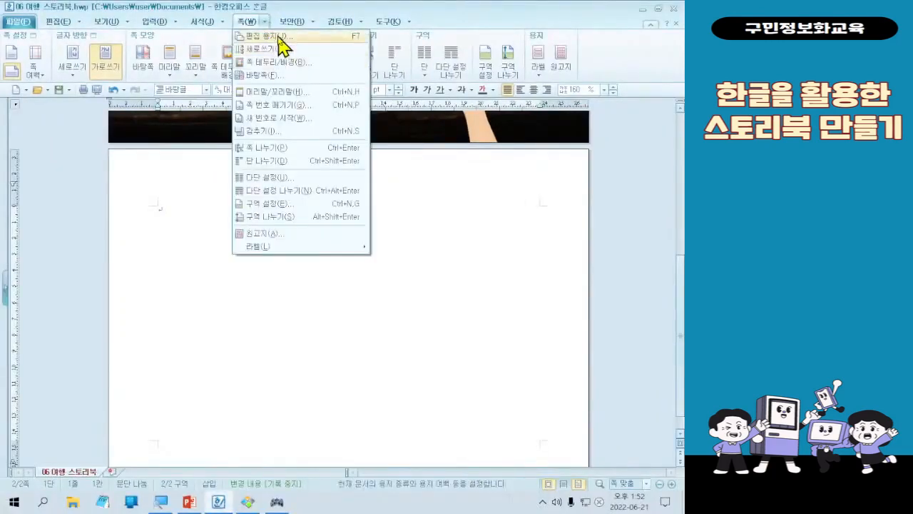
{"action": "left_click", "coordinate": [279, 38]}
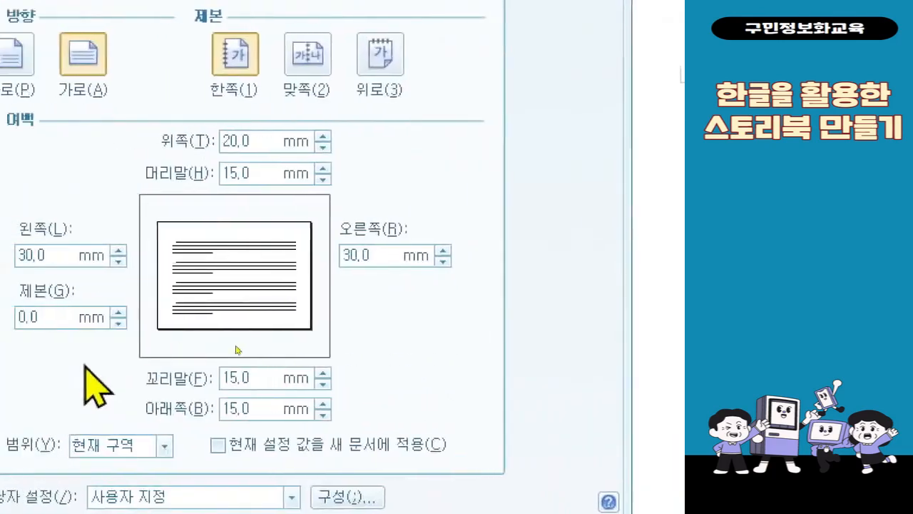
{"action": "left_click", "coordinate": [335, 139]}
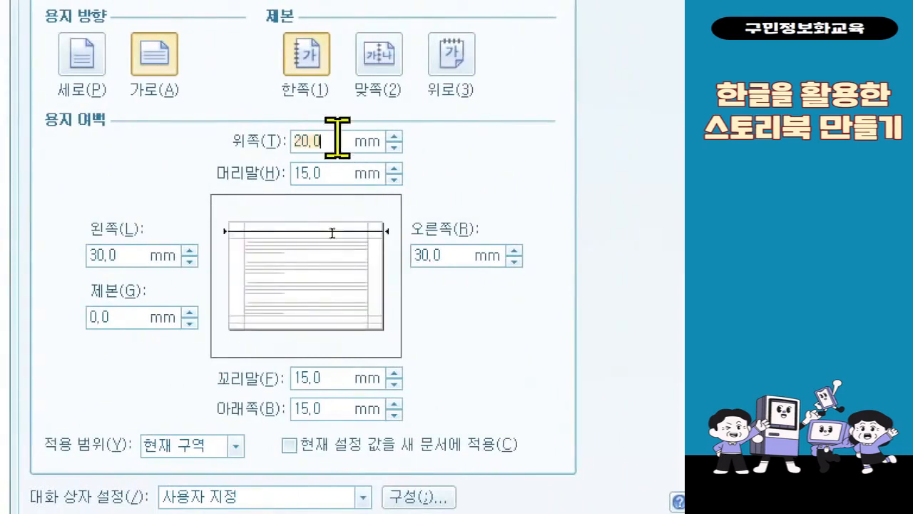
{"action": "type", "text": "10"}
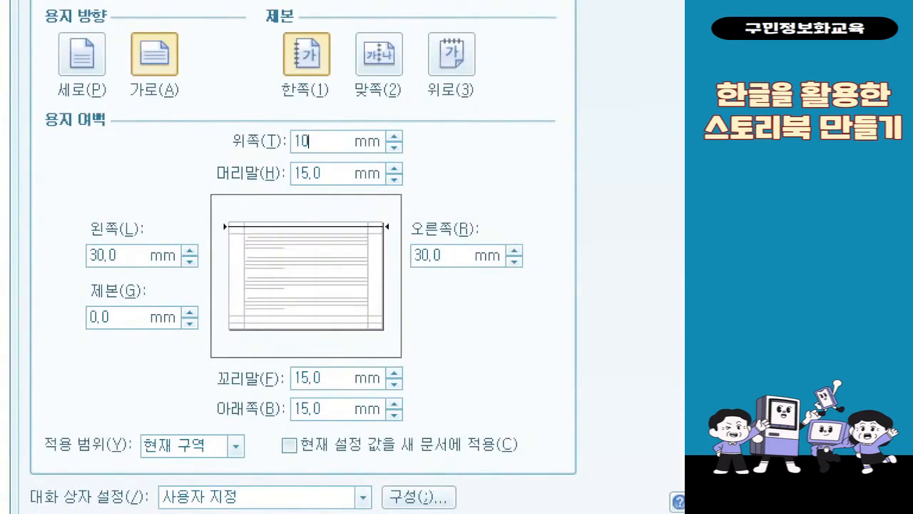
{"action": "key", "text": "Tab"}
{"action": "type", "text": "10"}
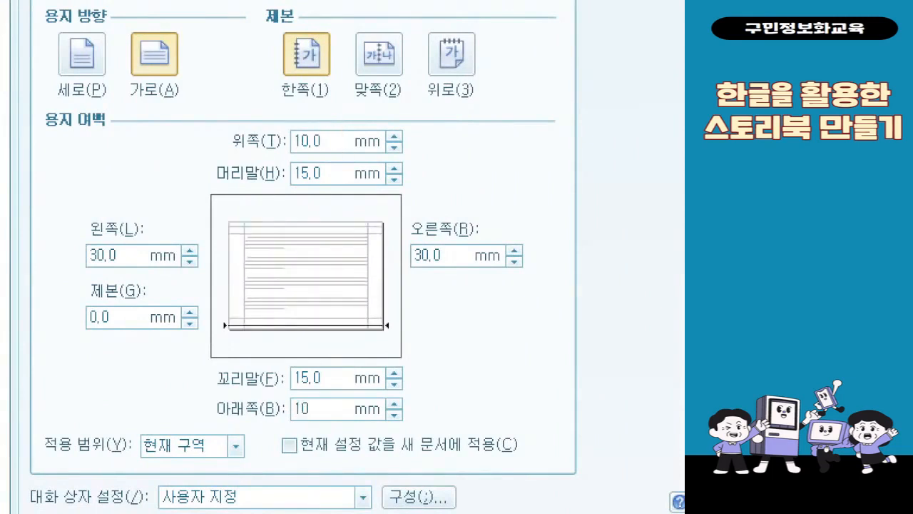
Set the section's left, right and header margins to 15 mm and the footer margin to 0 mm, and apply the page settings
{"action": "key", "text": "Tab"}
{"action": "type", "text": "15"}
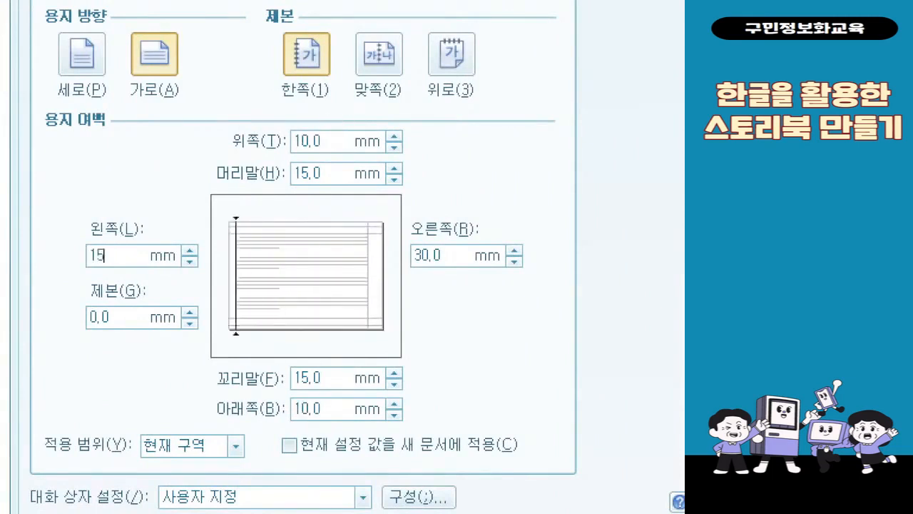
{"action": "key", "text": "Tab"}
{"action": "type", "text": "15"}
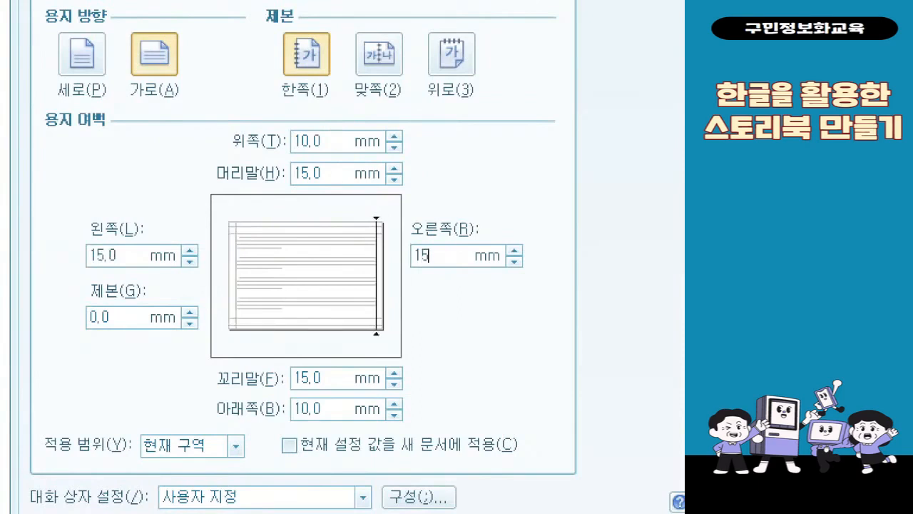
{"action": "key", "text": "Tab"}
{"action": "type", "text": "15"}
{"action": "key", "text": "Tab"}
{"action": "type", "text": "0"}
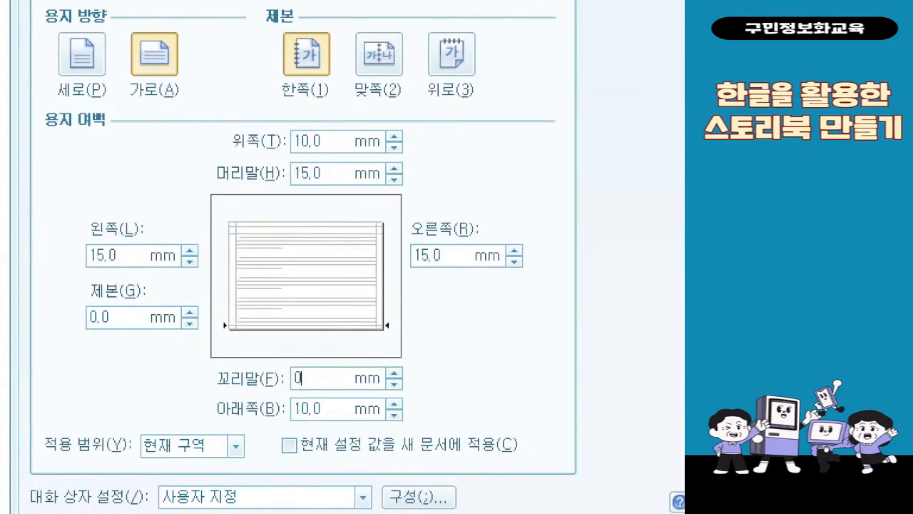
{"action": "left_click", "coordinate": [577, 368]}
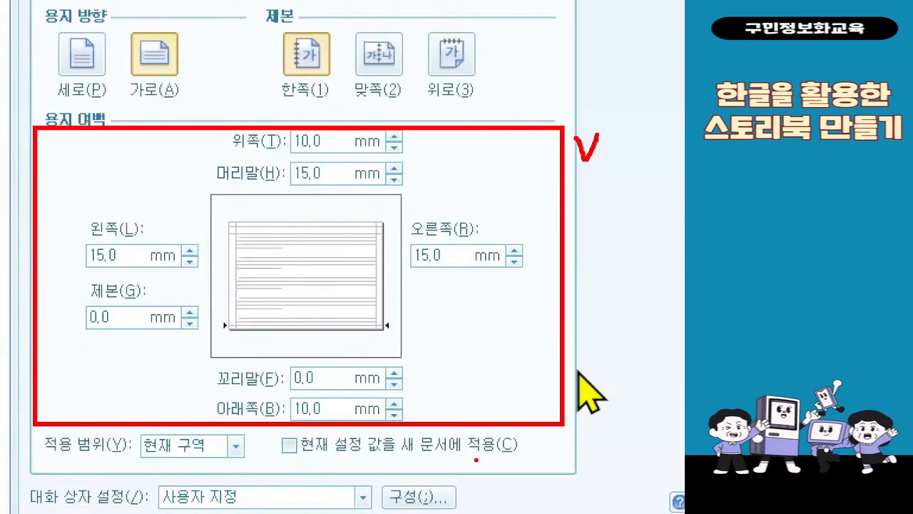
{"action": "key", "text": "Escape"}
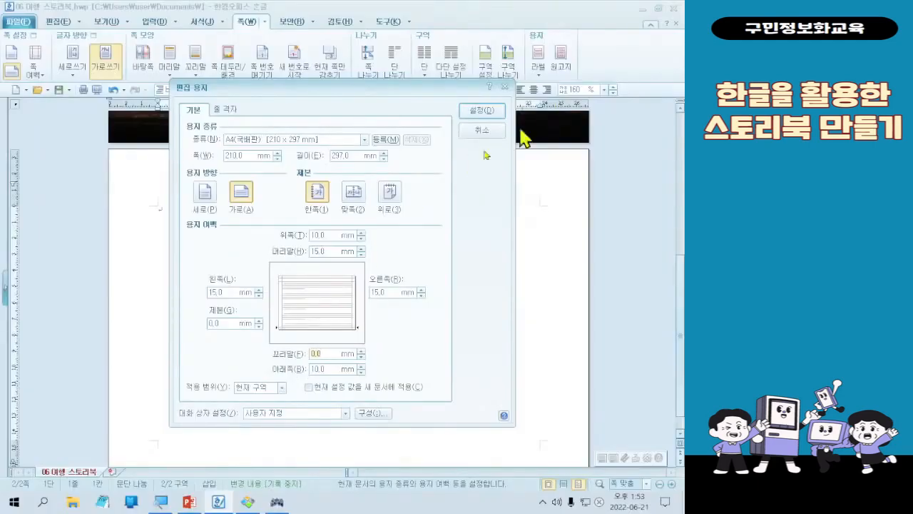
{"action": "left_click", "coordinate": [480, 114]}
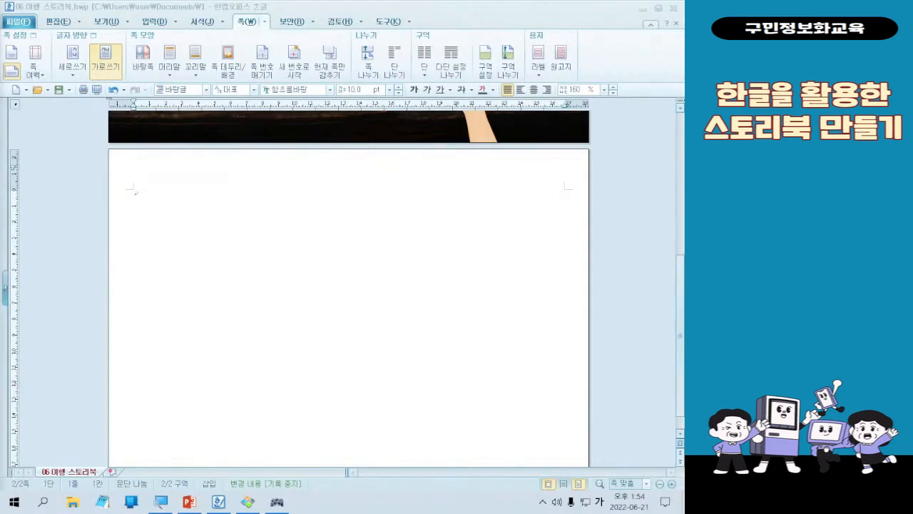
Insert a table with 1 row and 1 column on the second page with 글자처럼 취급 turned off
{"action": "left_click", "coordinate": [160, 197]}
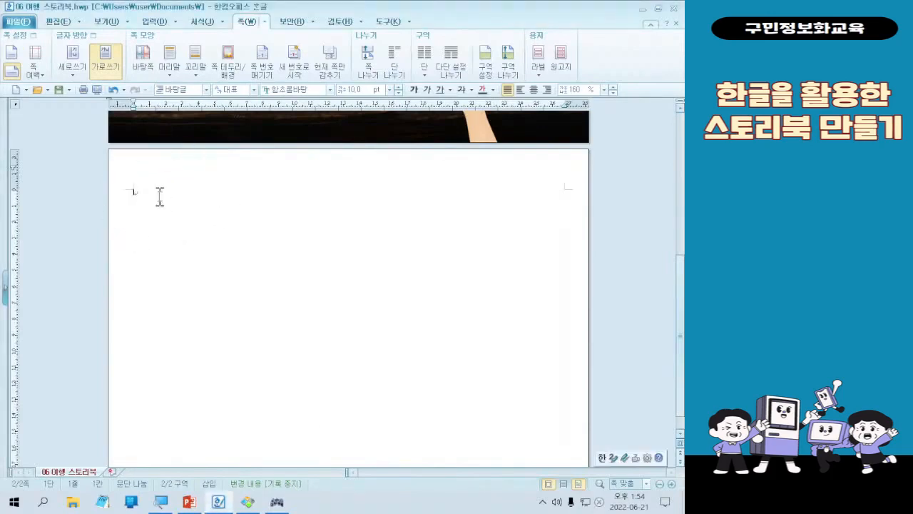
{"action": "key", "text": "ctrl"}
{"action": "key", "text": "ctrl"}
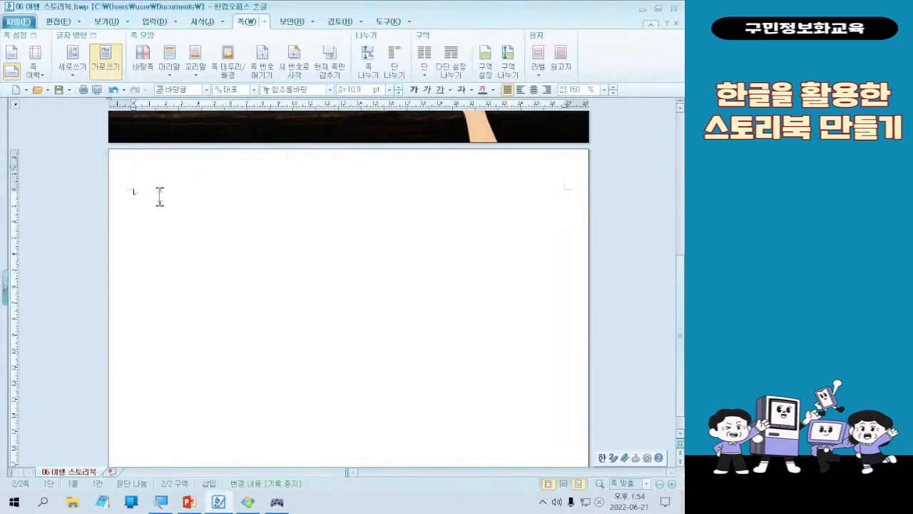
{"action": "left_click", "coordinate": [147, 22]}
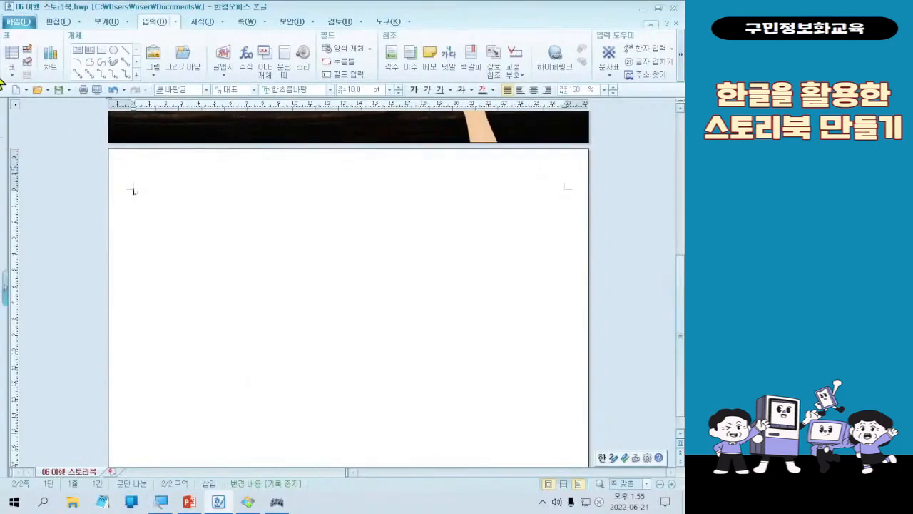
{"action": "left_click", "coordinate": [10, 56]}
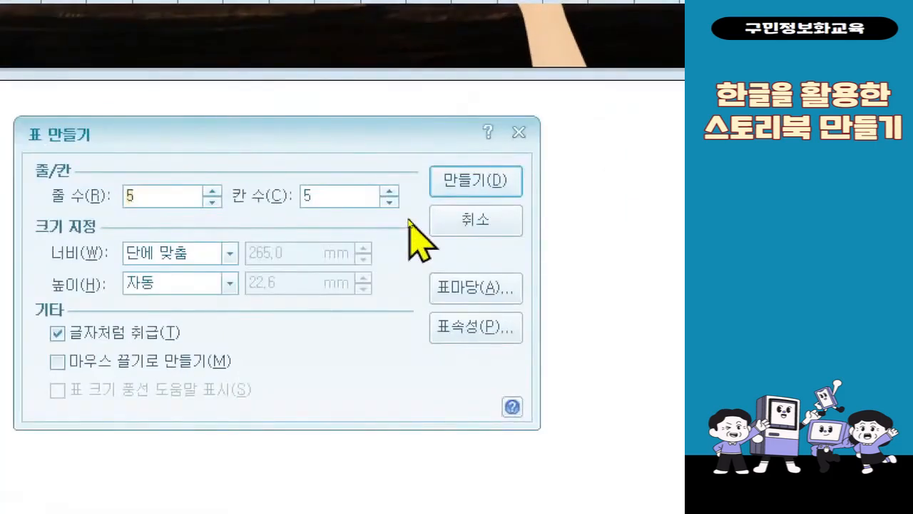
{"action": "type", "text": "1"}
{"action": "key", "text": "Tab"}
{"action": "type", "text": "1"}
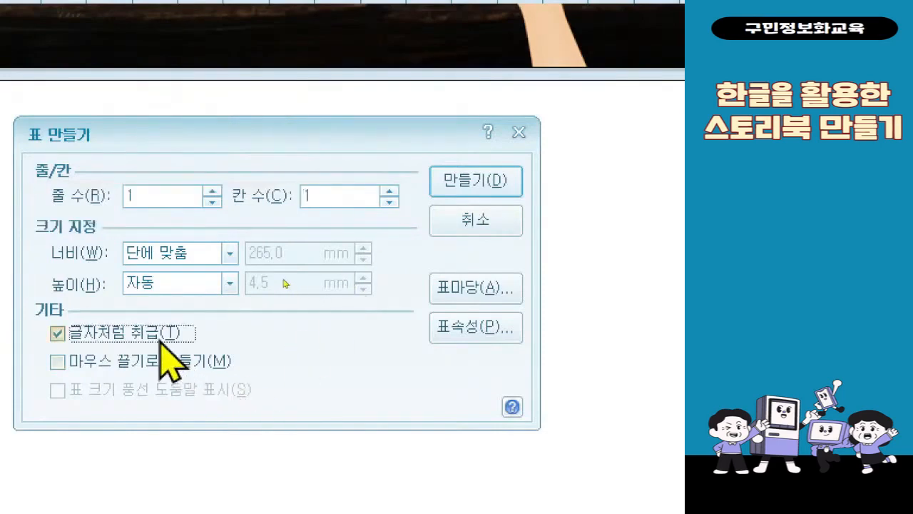
{"action": "left_click", "coordinate": [85, 331]}
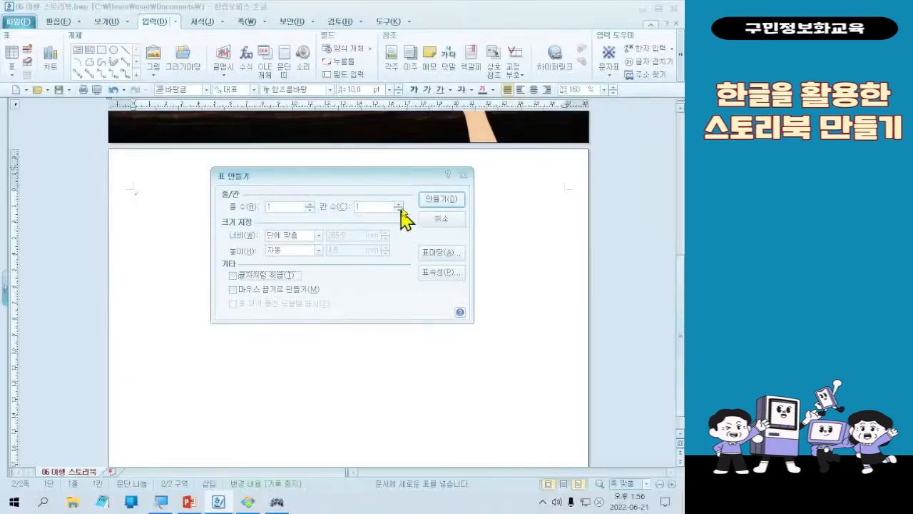
{"action": "left_click", "coordinate": [449, 181]}
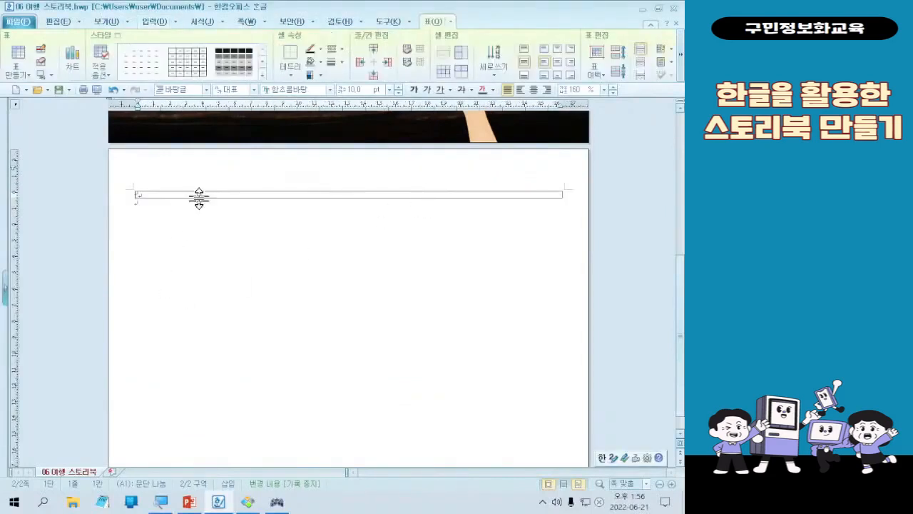
{"action": "right_click", "coordinate": [199, 199]}
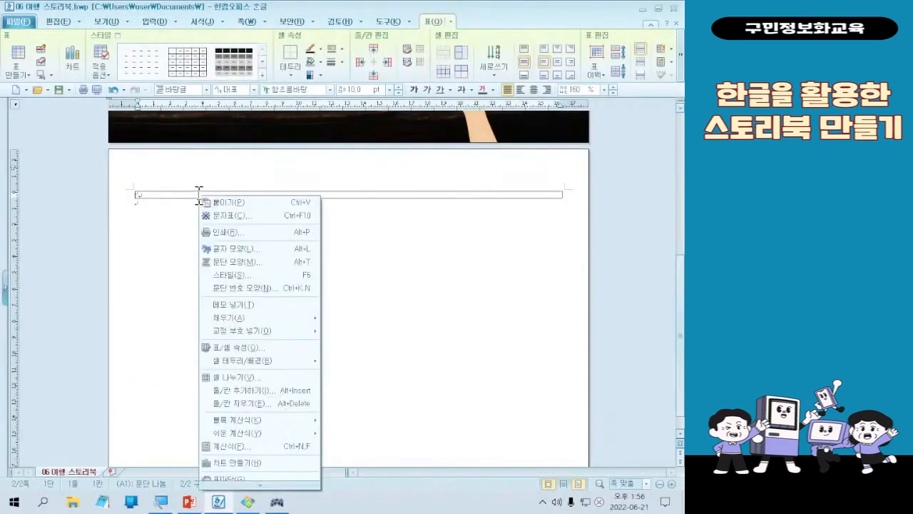
{"action": "left_click", "coordinate": [179, 193]}
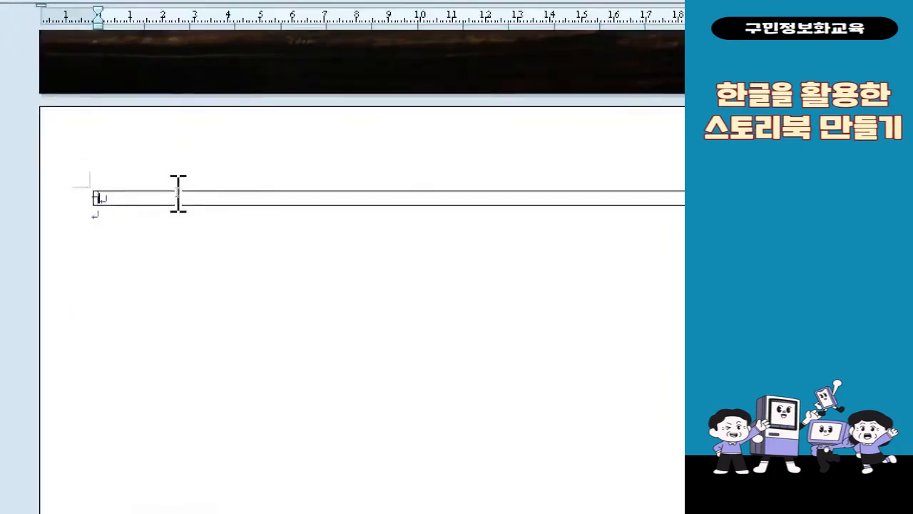
{"action": "right_click", "coordinate": [117, 198]}
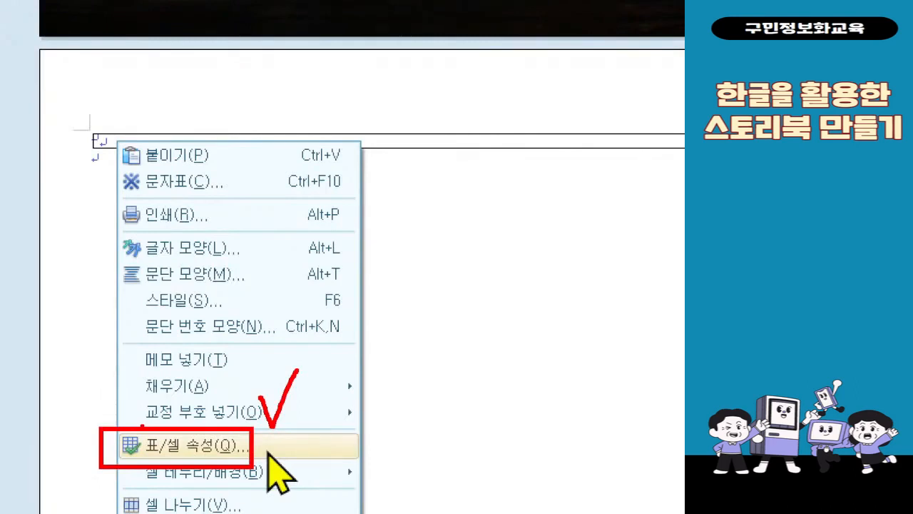
{"action": "key", "text": "Escape"}
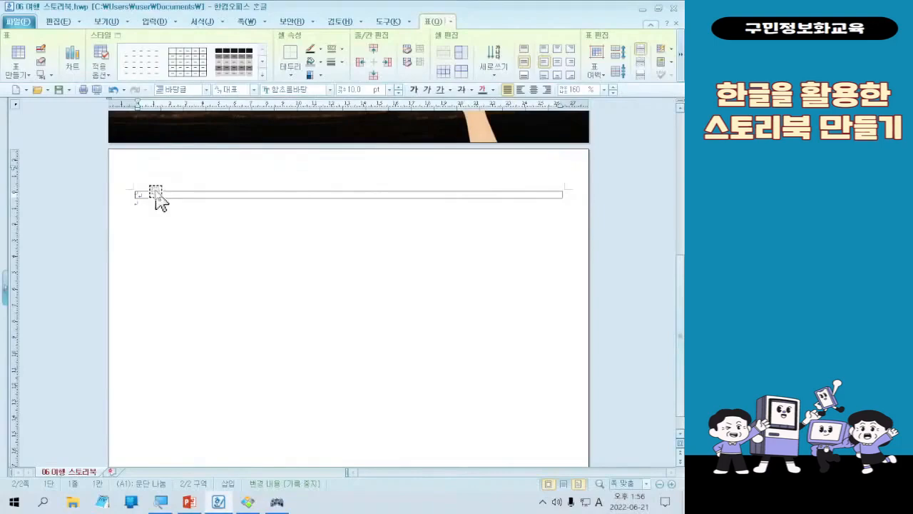
Position the table vertically 5 mm from the top of the paper (종이) and stretch its height down to the page's top margin line
{"action": "right_click", "coordinate": [152, 193]}
{"action": "left_click", "coordinate": [212, 349]}
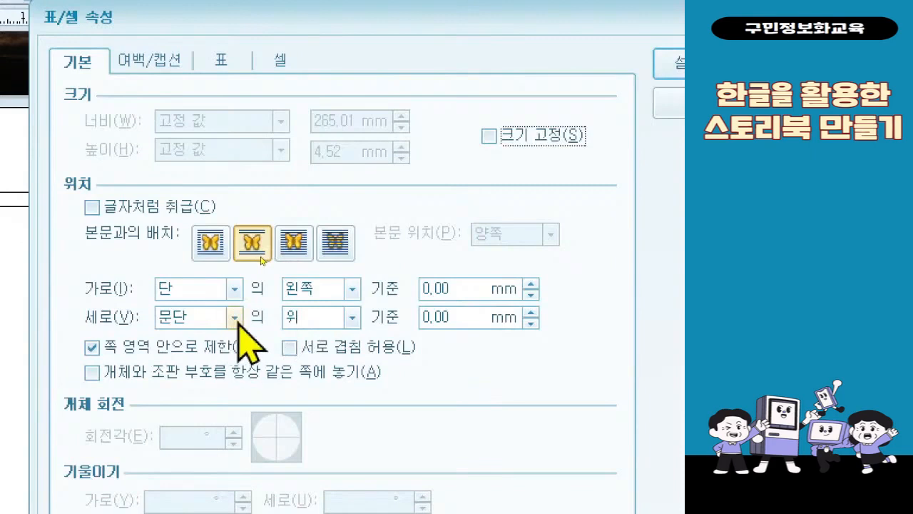
{"action": "left_click", "coordinate": [304, 317]}
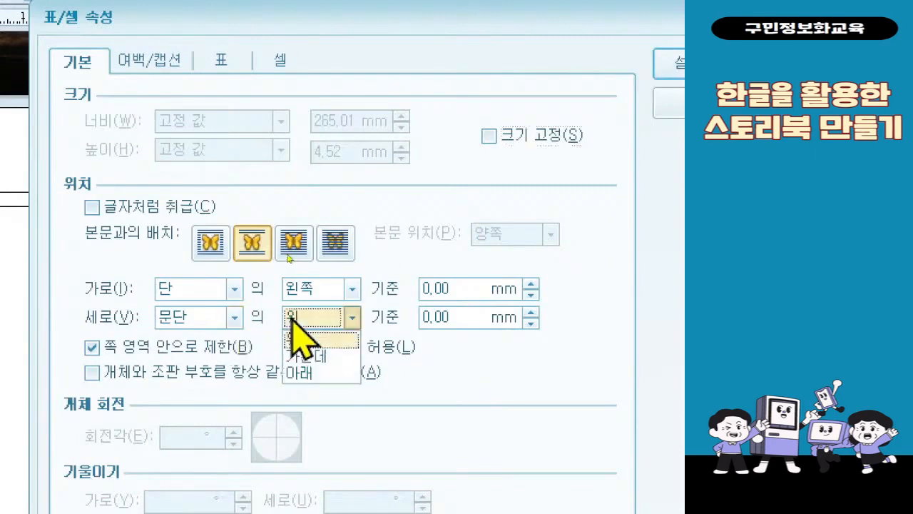
{"action": "left_click", "coordinate": [221, 319]}
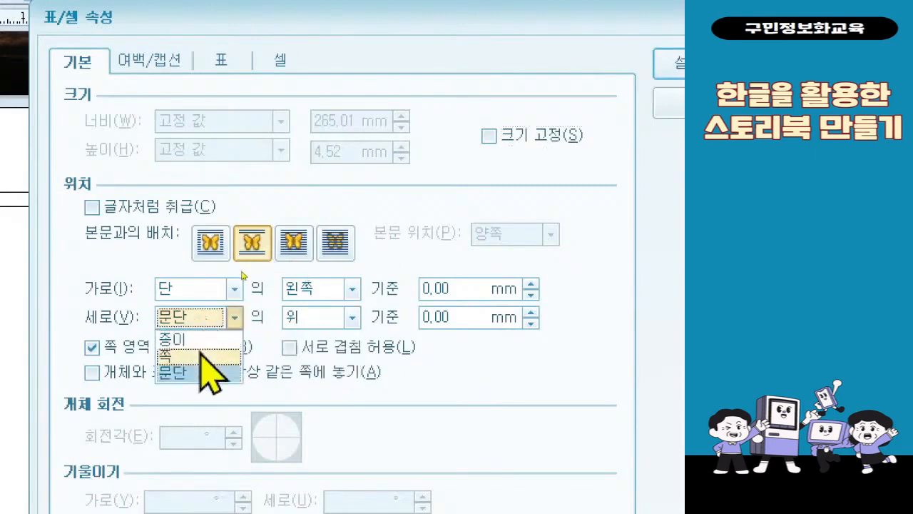
{"action": "left_click", "coordinate": [201, 336]}
{"action": "left_click", "coordinate": [452, 321]}
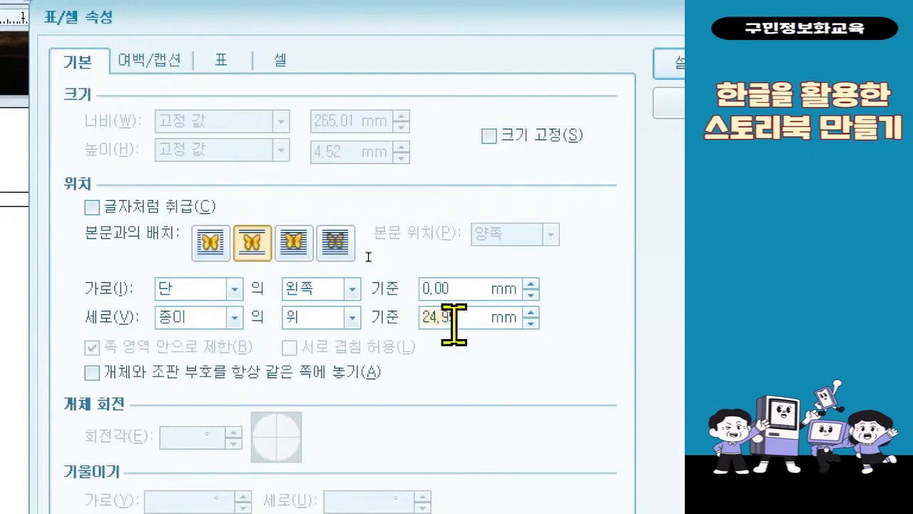
{"action": "type", "text": "5"}
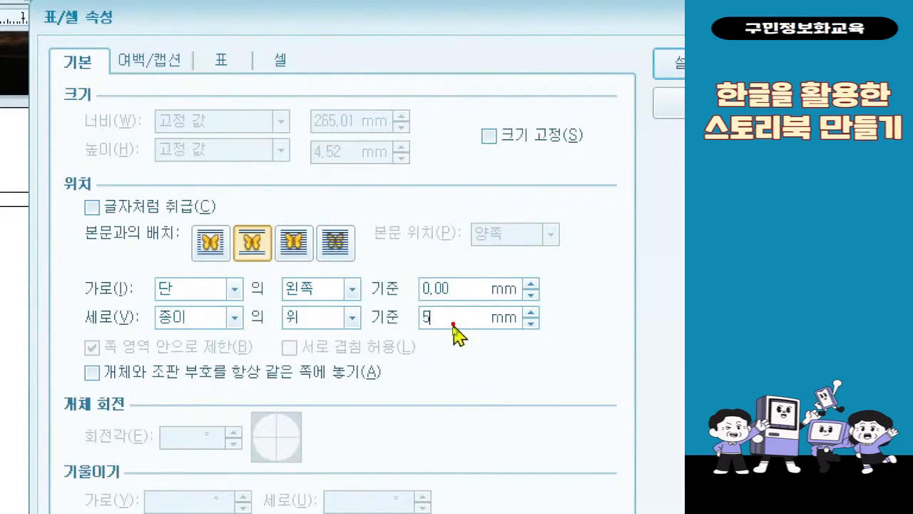
{"action": "mouse_move", "coordinate": [143, 303]}
{"action": "left_mouse_down"}
{"action": "mouse_move", "coordinate": [242, 350]}
{"action": "mouse_move", "coordinate": [247, 338]}
{"action": "left_mouse_up"}
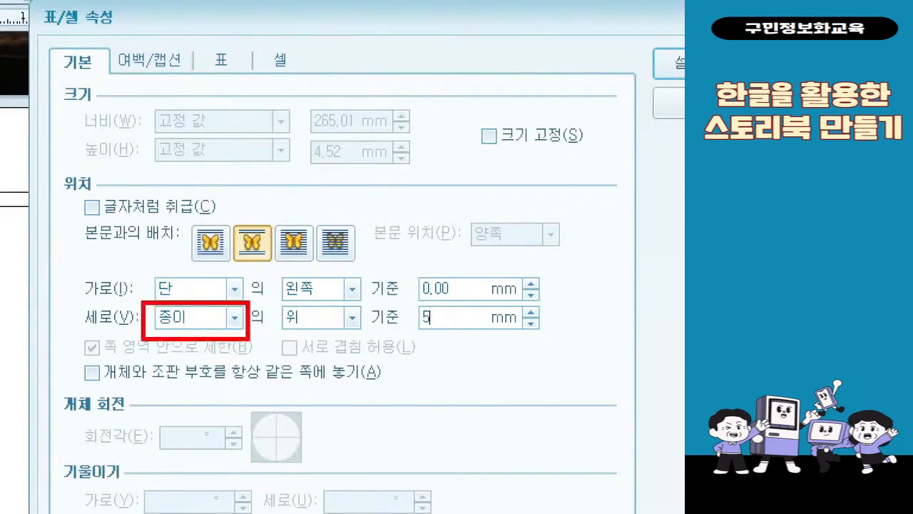
{"action": "left_click_drag", "start_coordinate": [412, 300], "coordinate": [448, 336]}
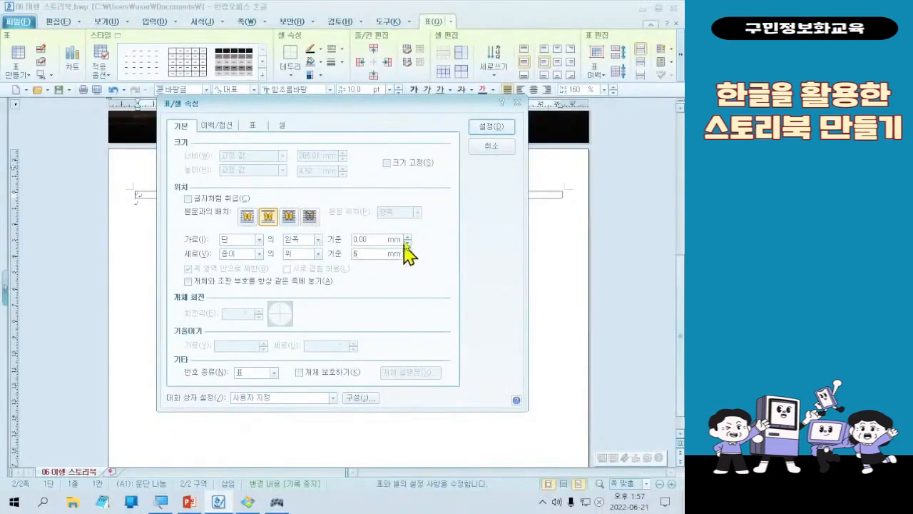
{"action": "left_click", "coordinate": [488, 127]}
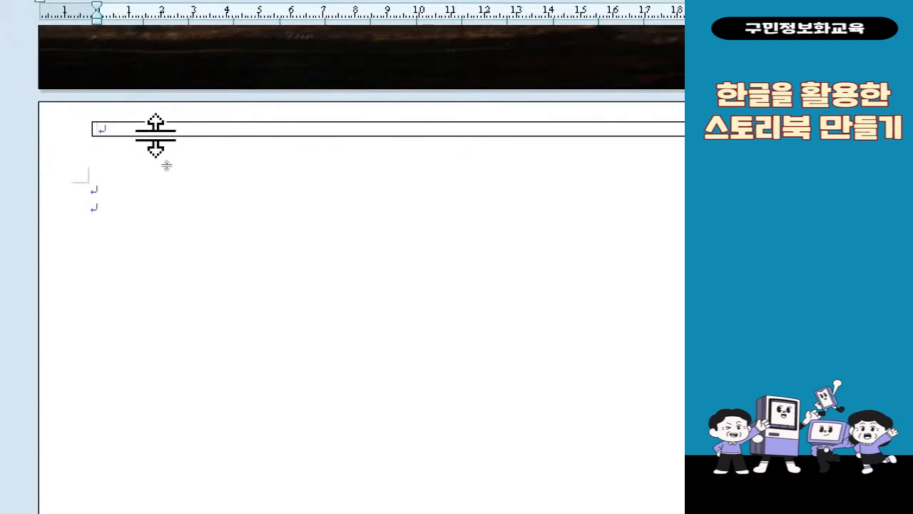
{"action": "left_click_drag", "start_coordinate": [155, 155], "coordinate": [157, 183]}
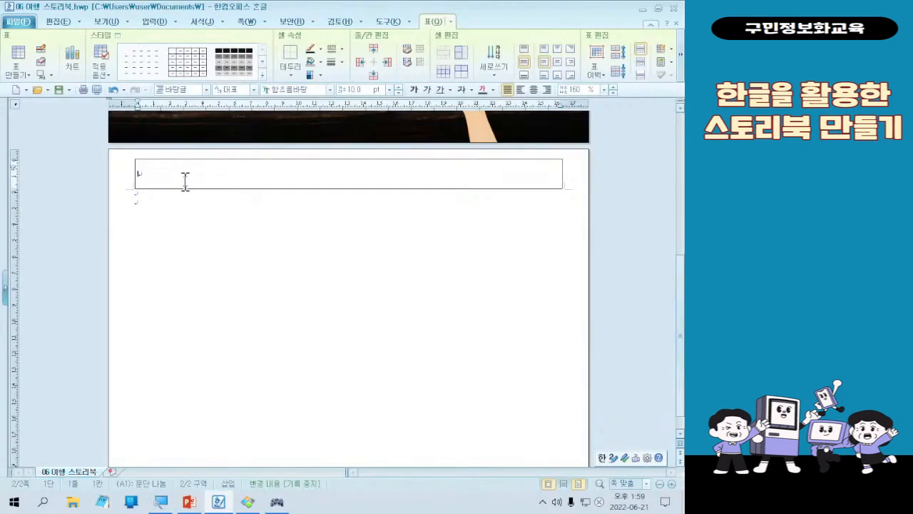
{"action": "left_click", "coordinate": [278, 501]}
{"action": "key", "text": "ctrl"}
{"action": "key", "text": "ctrl"}
{"action": "key", "text": "ctrl"}
{"action": "key", "text": "ctrl"}
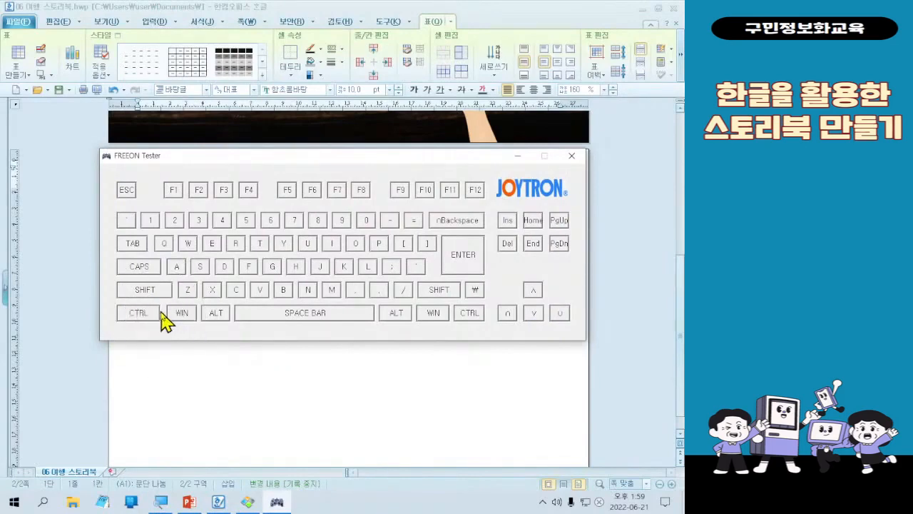
{"action": "left_click", "coordinate": [375, 10]}
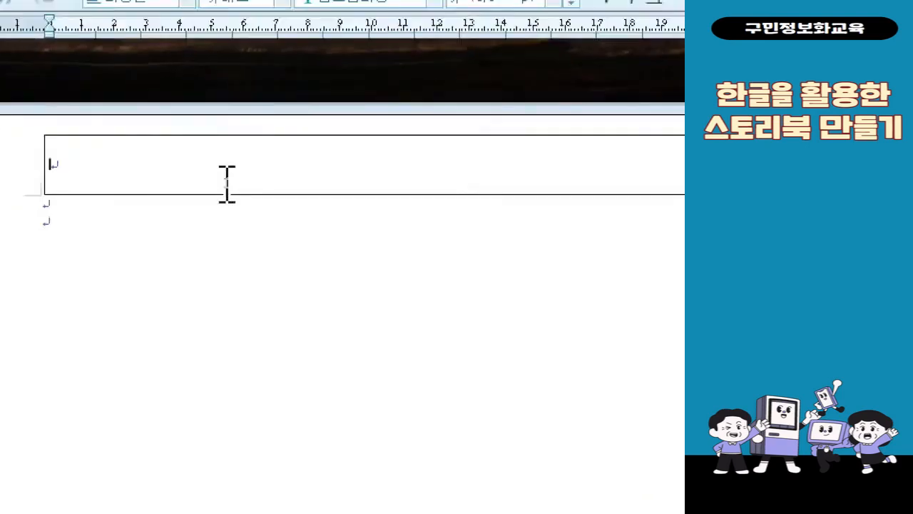
Select the table's single cell as a block and open its 셀 테두리/배경 settings on the background options
{"action": "left_click", "coordinate": [234, 170], "text": "ctrl"}
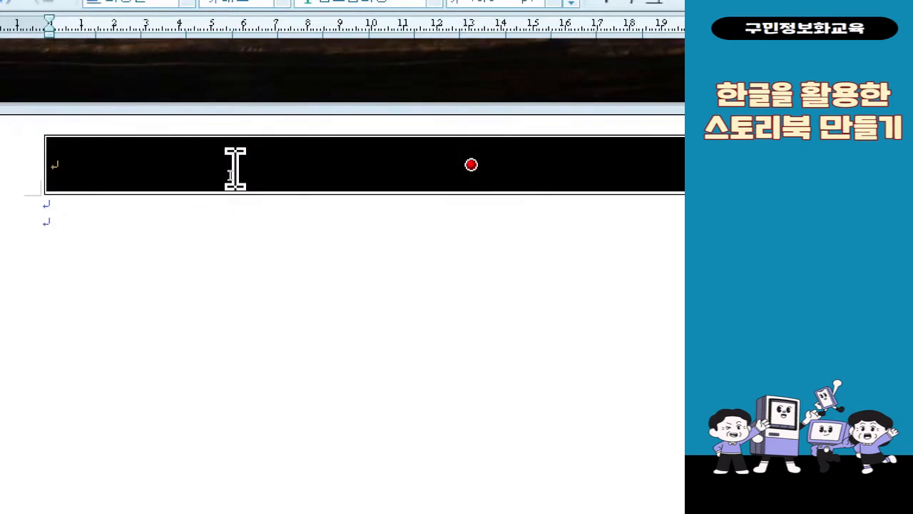
{"action": "left_click", "coordinate": [236, 169]}
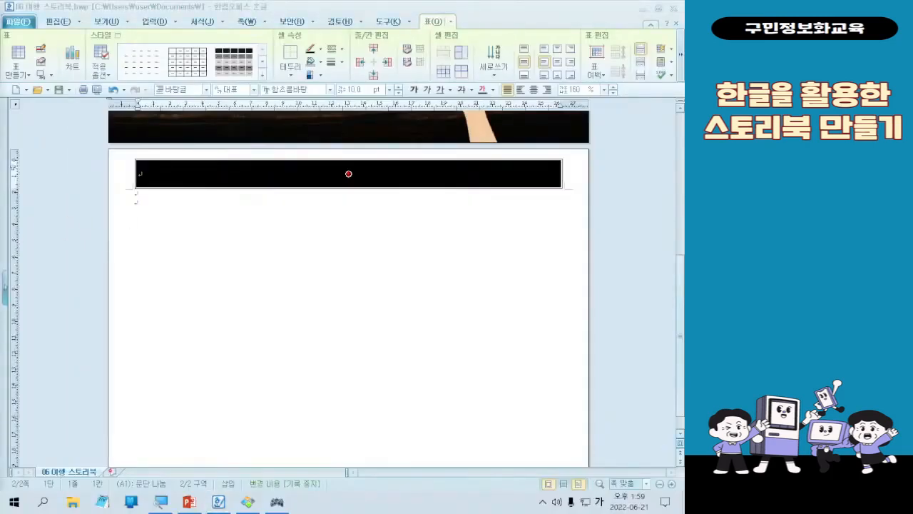
{"action": "key", "text": "Hangul"}
{"action": "left_click", "coordinate": [277, 502]}
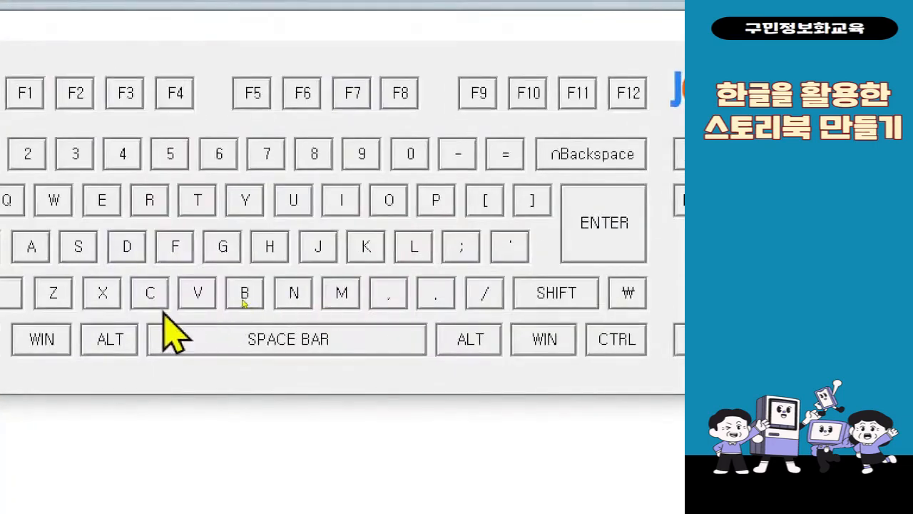
{"action": "key", "text": "c"}
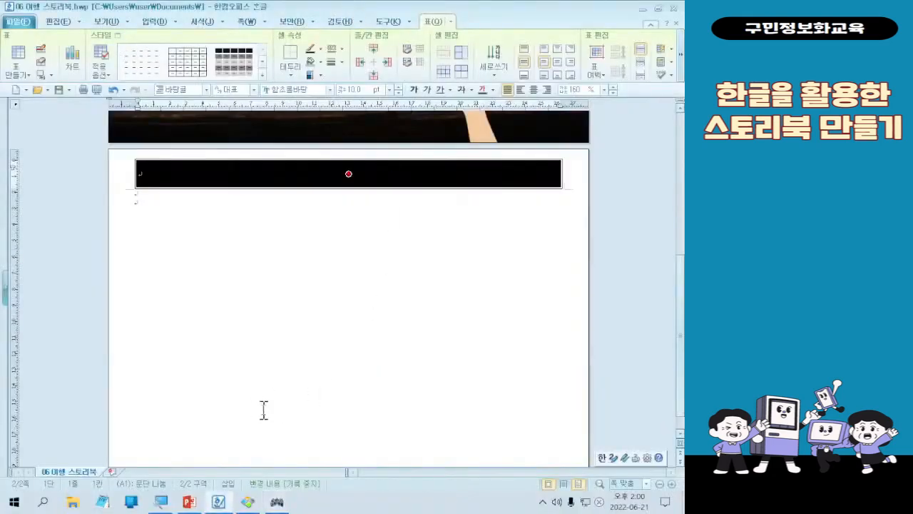
{"action": "key", "text": "c"}
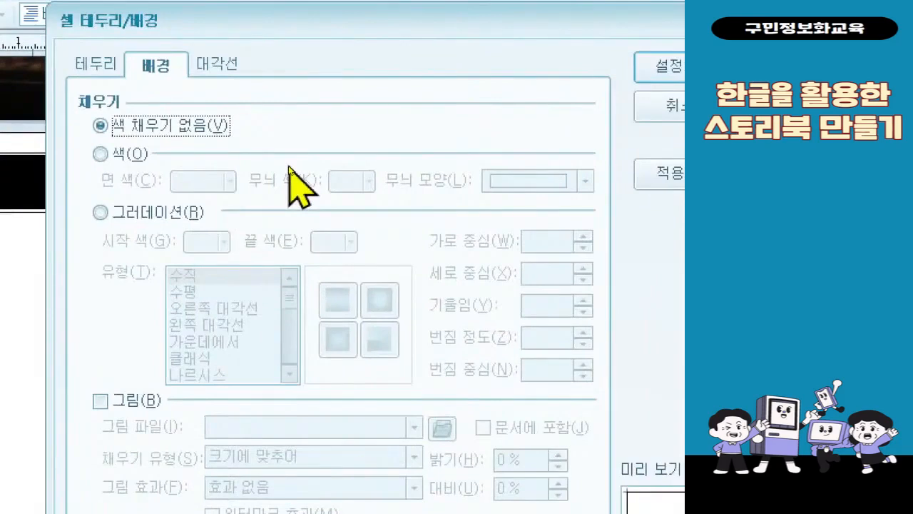
Enable the solid colour (색) fill for the cell and switch the 면 색 palette to the 꿈 colour theme
{"action": "left_click", "coordinate": [121, 153]}
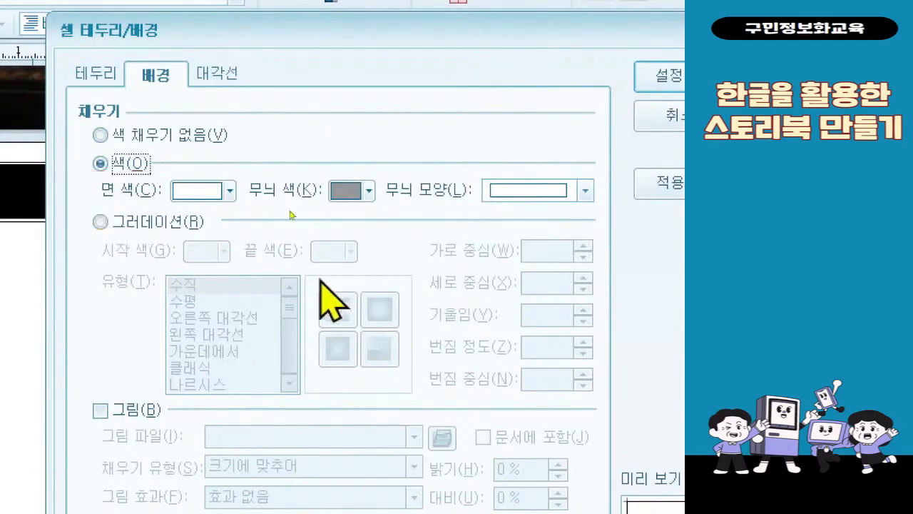
{"action": "left_click", "coordinate": [227, 189]}
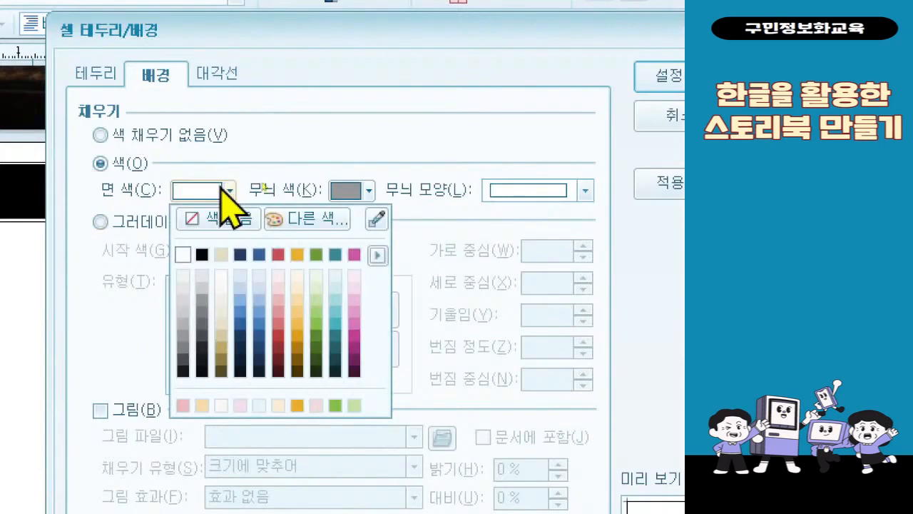
{"action": "left_click", "coordinate": [378, 256]}
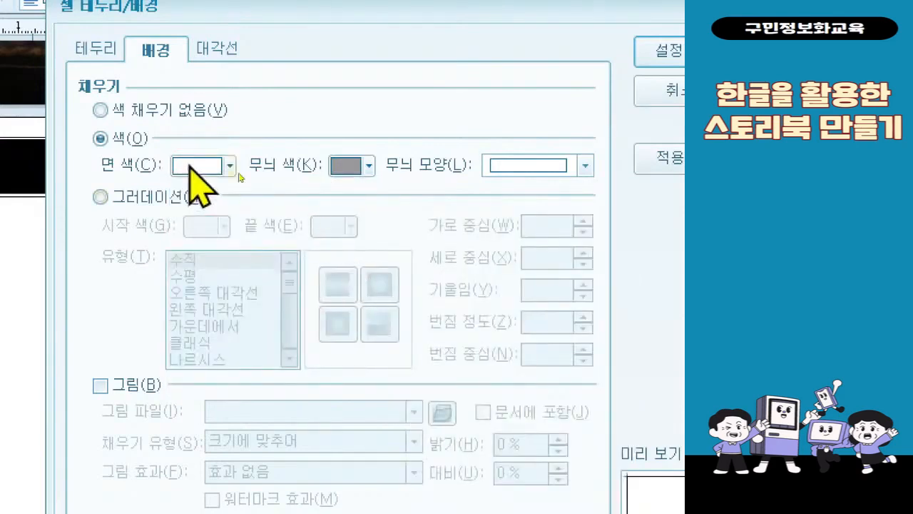
{"action": "left_click", "coordinate": [191, 167]}
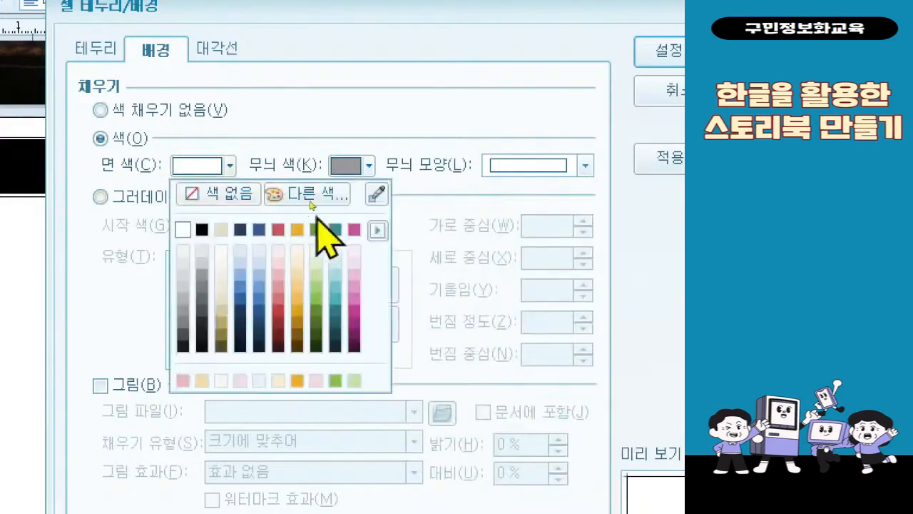
{"action": "left_click", "coordinate": [380, 228]}
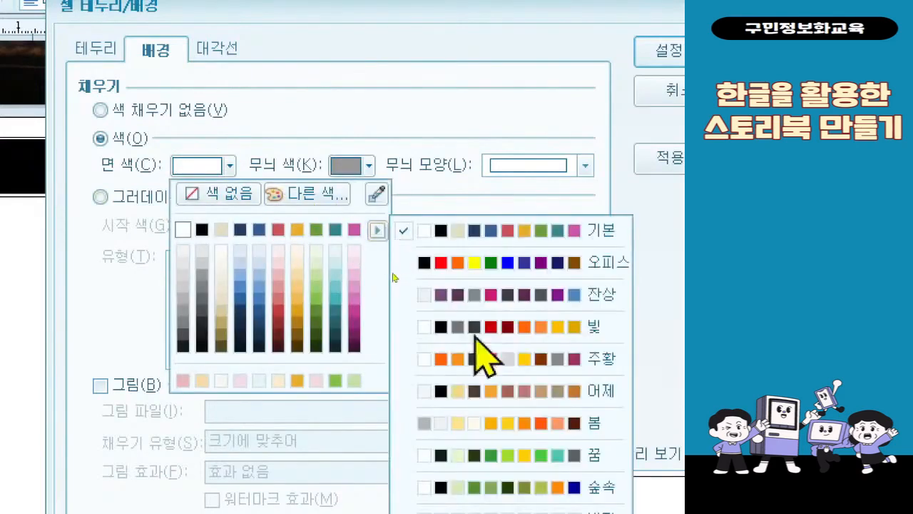
{"action": "left_click", "coordinate": [557, 449]}
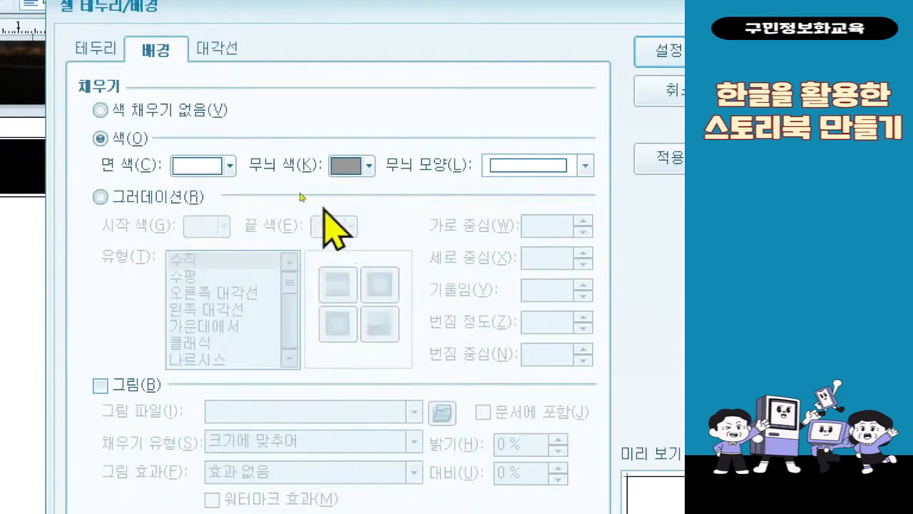
Choose the teal green as the cell's 면 색 and apply the background settings
{"action": "left_click", "coordinate": [227, 165]}
{"action": "left_click", "coordinate": [335, 229]}
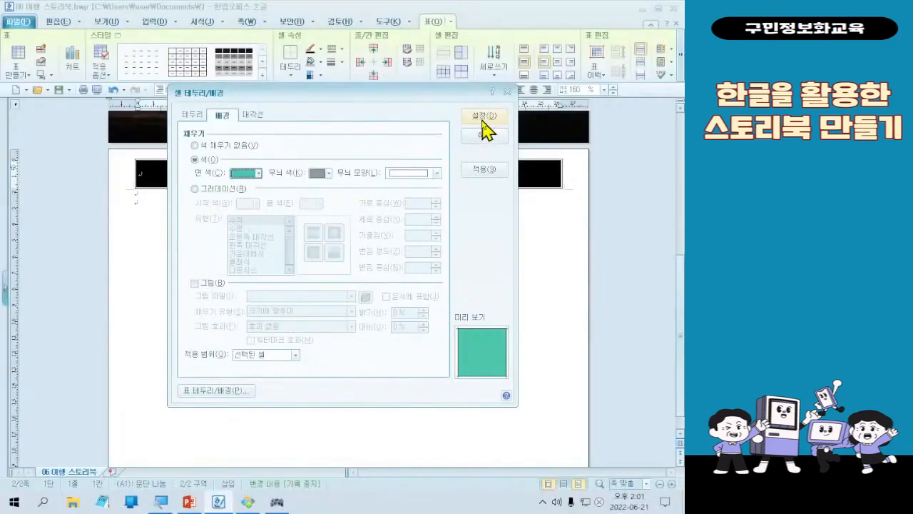
{"action": "left_click", "coordinate": [603, 58]}
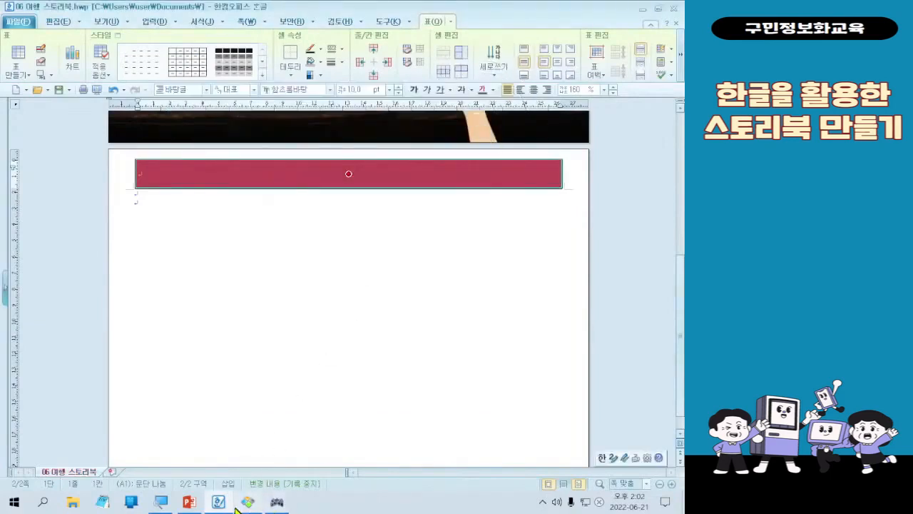
{"action": "left_click", "coordinate": [277, 501]}
{"action": "key", "text": "ctrl"}
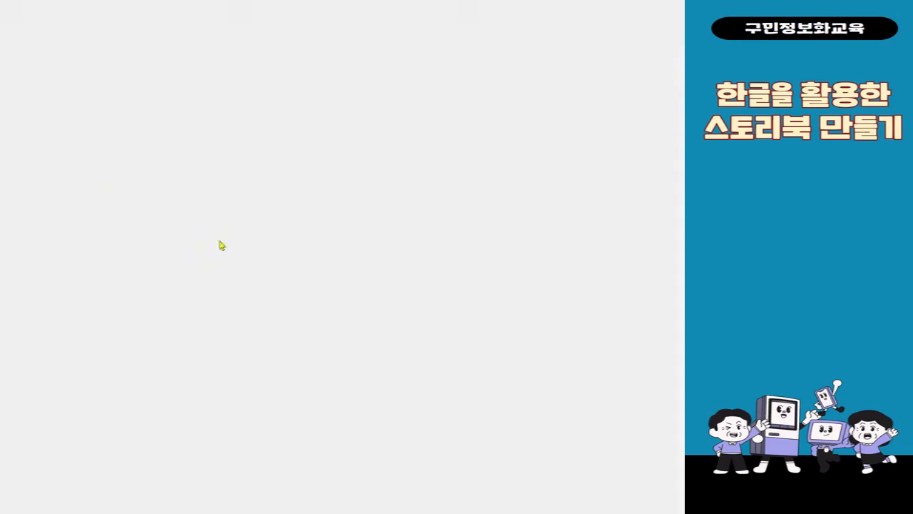
{"action": "key", "text": "Escape"}
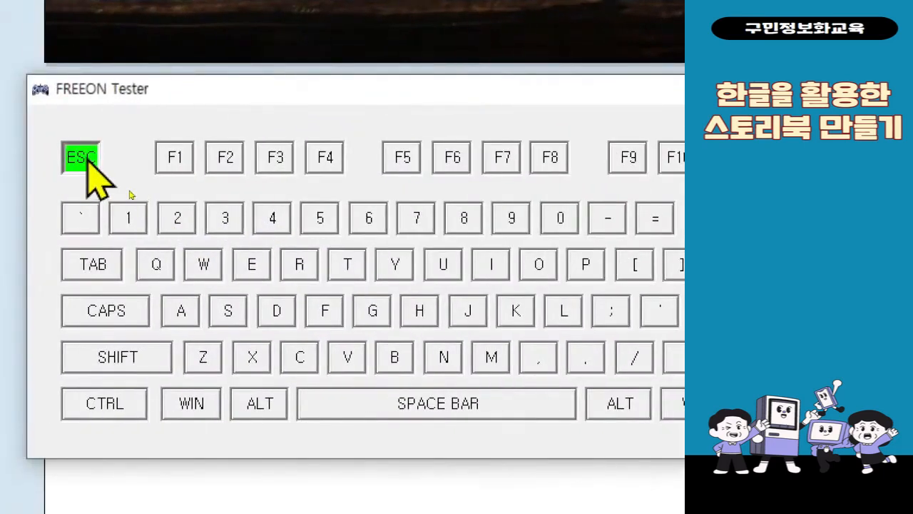
{"action": "key", "text": "Escape"}
{"action": "key", "text": "Escape"}
{"action": "key", "text": "Escape"}
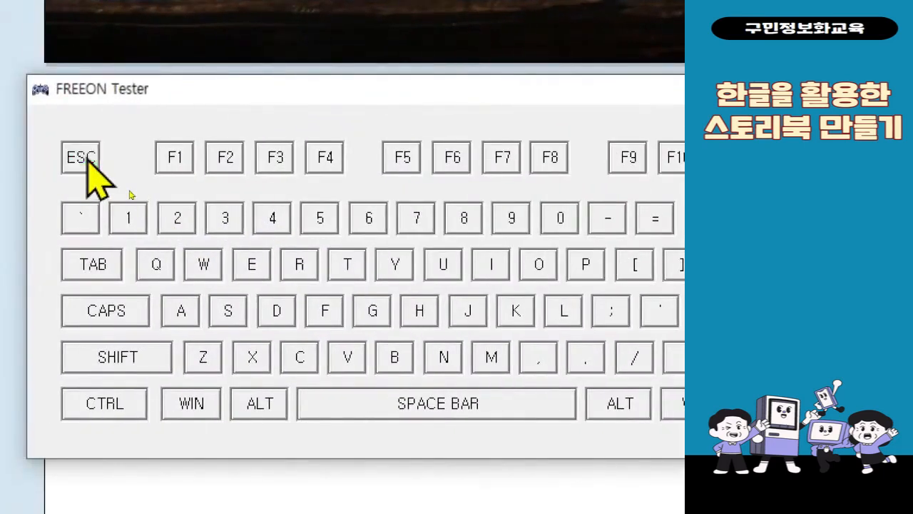
{"action": "key", "text": "Escape"}
{"action": "key", "text": "Escape"}
{"action": "key", "text": "Escape"}
{"action": "key", "text": "Escape"}
{"action": "key", "text": "Escape"}
{"action": "key", "text": "Escape"}
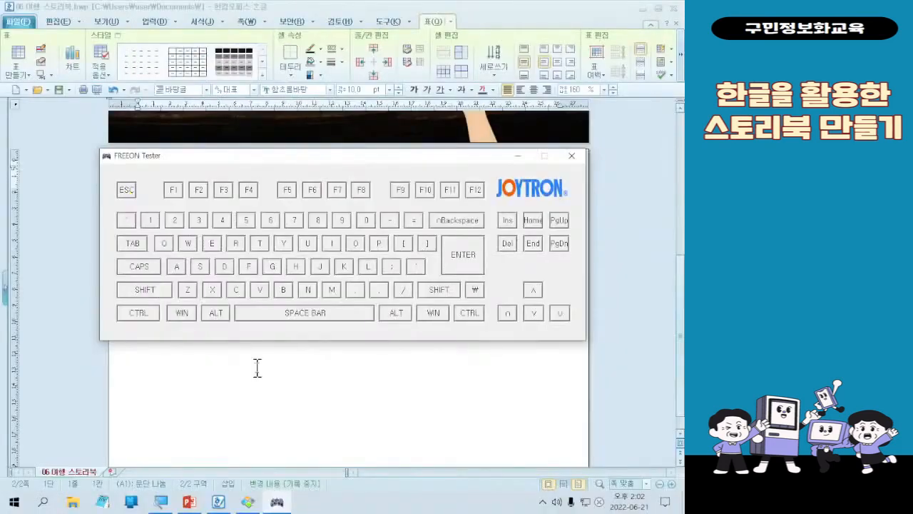
Enter the title "행복 가득한 나의 발자취를 따라서..." in the teal table cell
{"action": "left_click", "coordinate": [257, 368]}
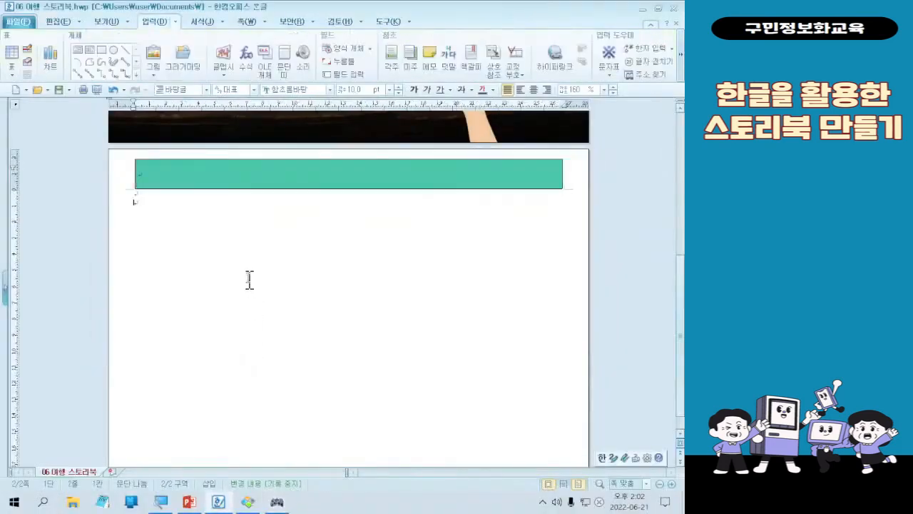
{"action": "left_click", "coordinate": [253, 173]}
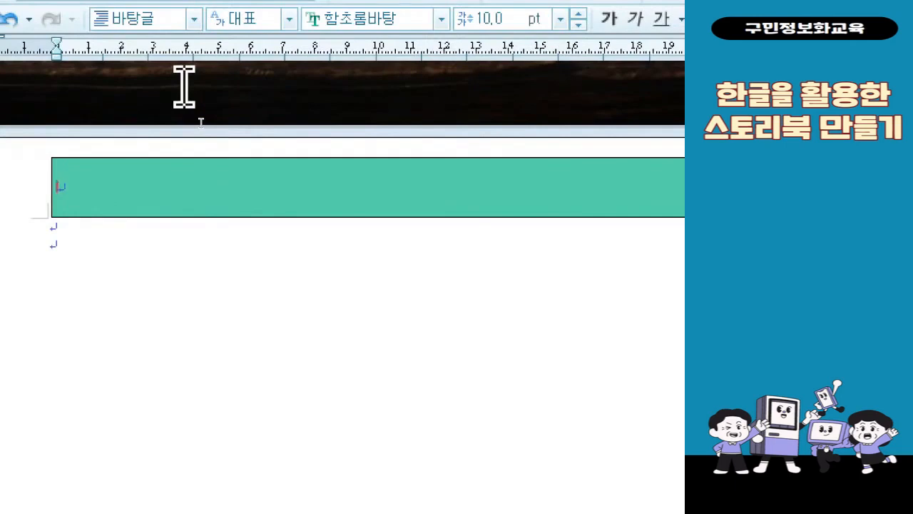
{"action": "type", "text": "행복 가득한"}
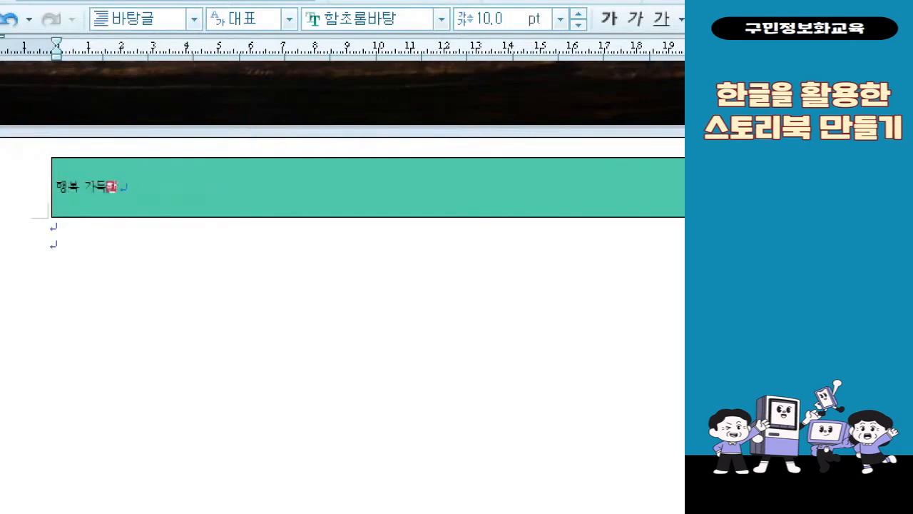
{"action": "type", "text": " 나의 발ㅈ"}
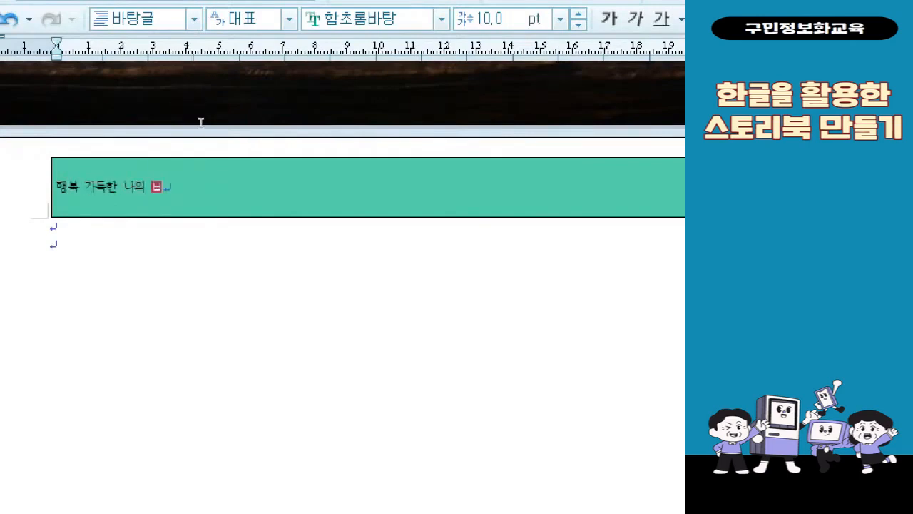
{"action": "type", "text": "자취를 따라"}
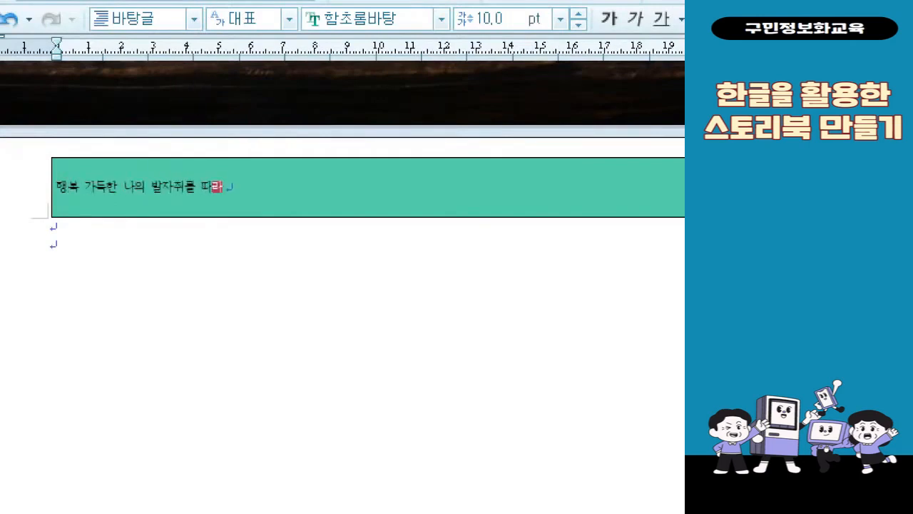
{"action": "type", "text": "서..."}
Copy the title text into a new Windows 메모장 window and widen the window so the sentence fits on one line
{"action": "key", "text": "shift+Home"}
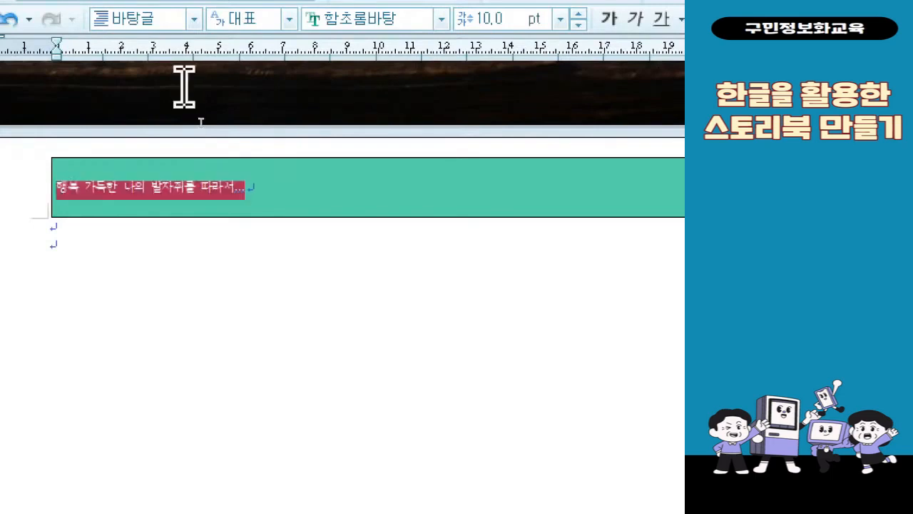
{"action": "key", "text": "End"}
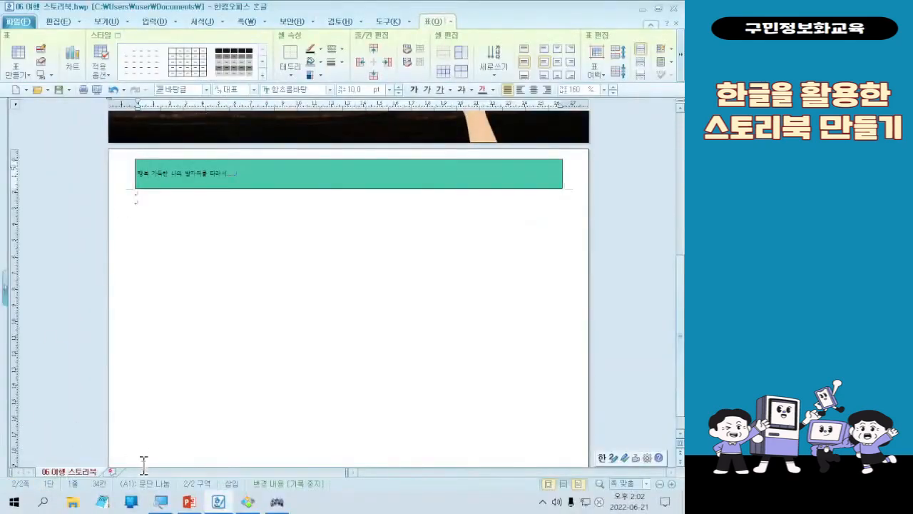
{"action": "left_click", "coordinate": [104, 503]}
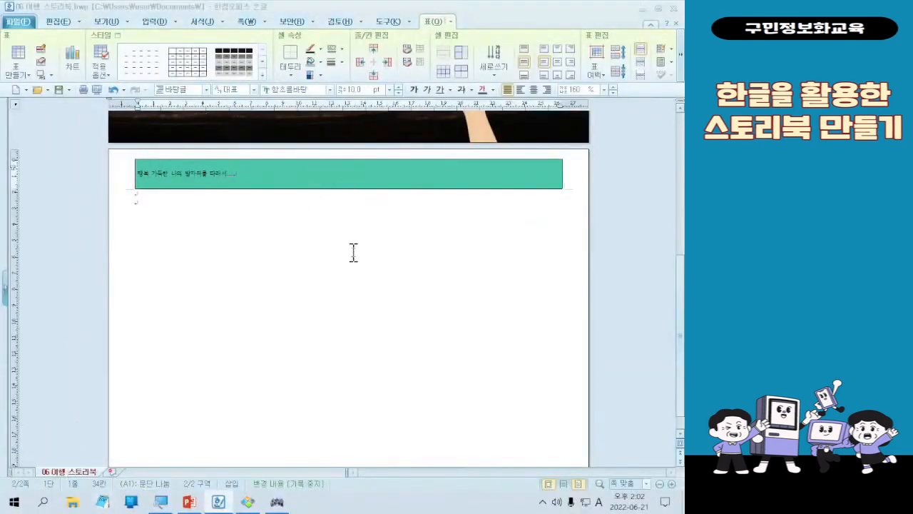
{"action": "key", "text": "ctrl+v"}
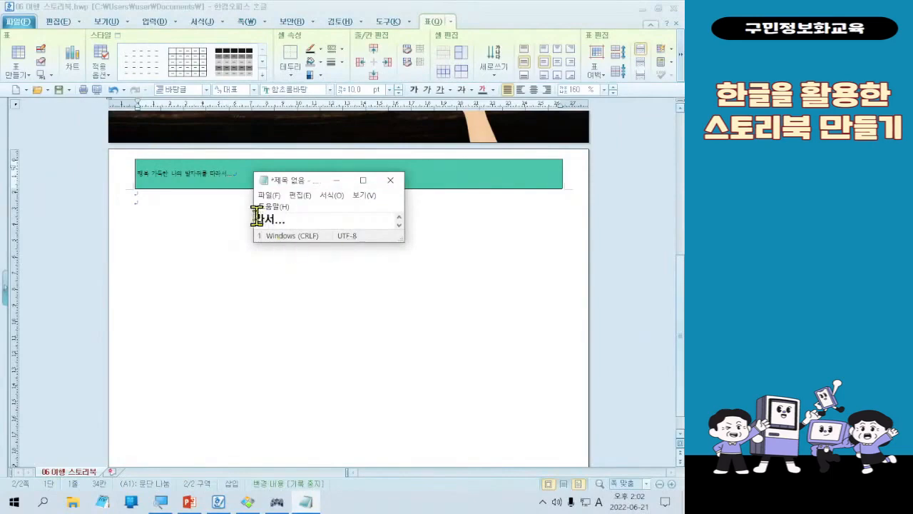
{"action": "left_click_drag", "start_coordinate": [248, 218], "coordinate": [137, 221]}
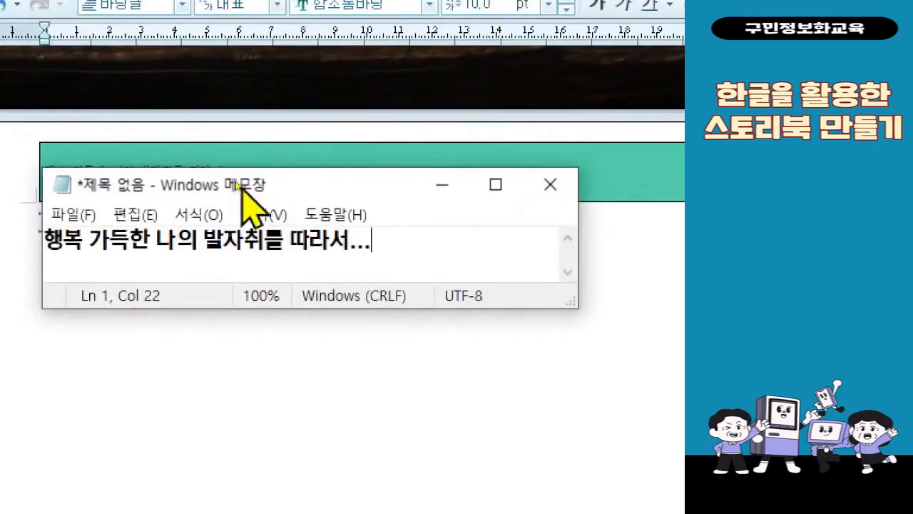
Enlarge the 메모장 text to 140% to show the full title, and minimize the window
{"action": "left_click", "coordinate": [246, 245]}
{"action": "scroll", "coordinate": [246, 245], "scroll_direction": "up", "scroll_amount": 3}
{"action": "scroll", "coordinate": [246, 246], "scroll_direction": "up", "scroll_amount": 1}
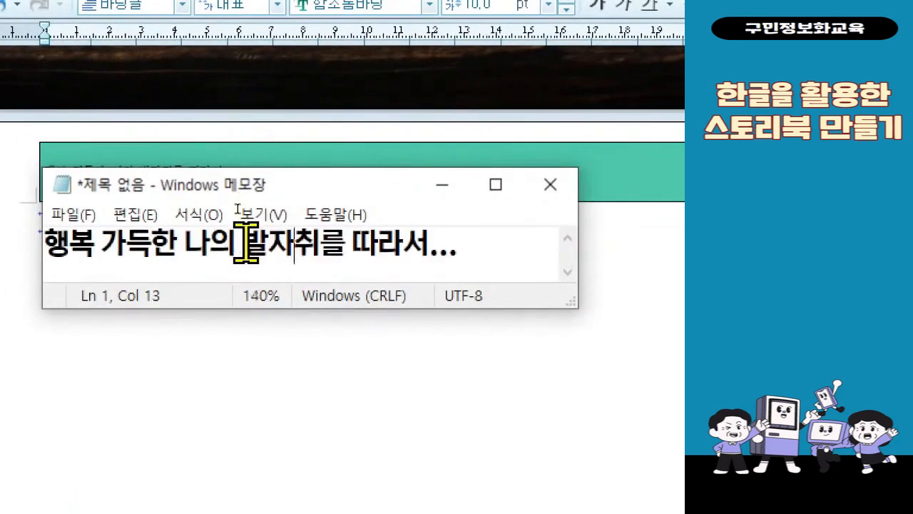
{"action": "key", "text": "End"}
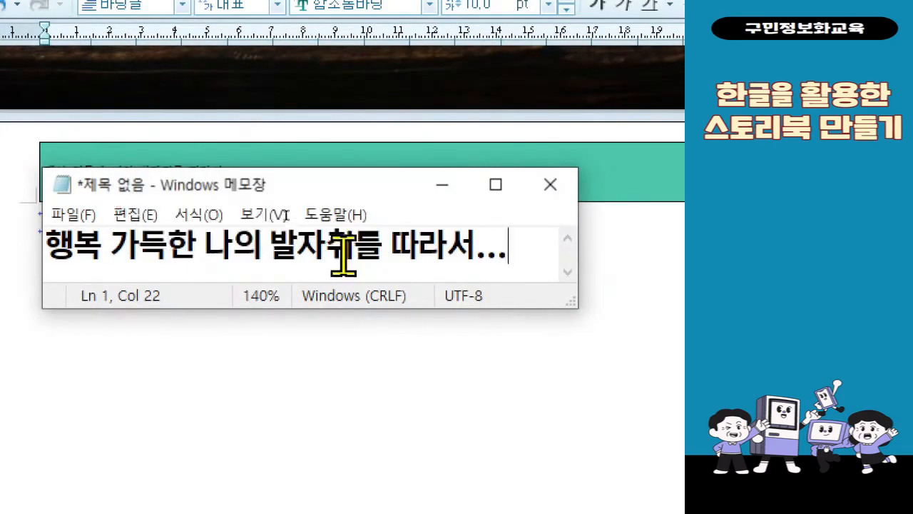
{"action": "left_click", "coordinate": [439, 191]}
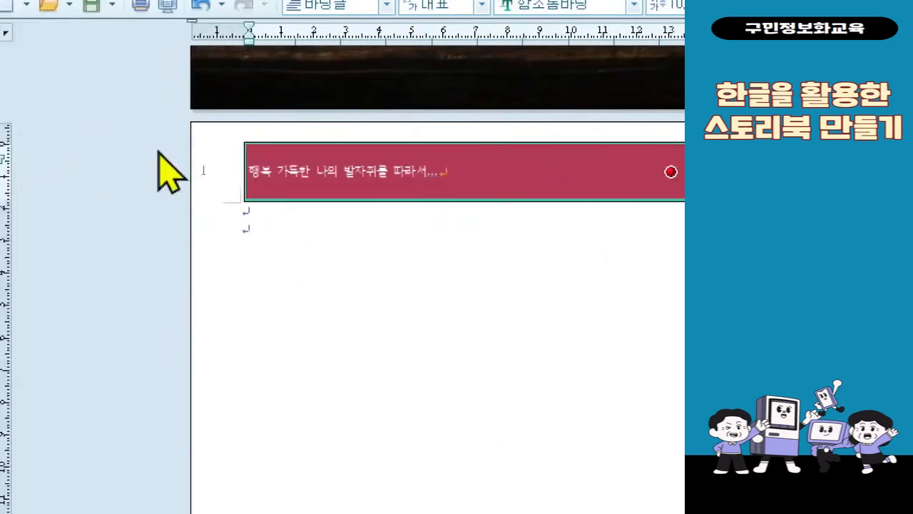
Set the title text in the teal table cell to the 휴먼모음T font at 24 pt
{"action": "left_click", "coordinate": [383, 179]}
{"action": "left_click_drag", "start_coordinate": [387, 175], "coordinate": [184, 171]}
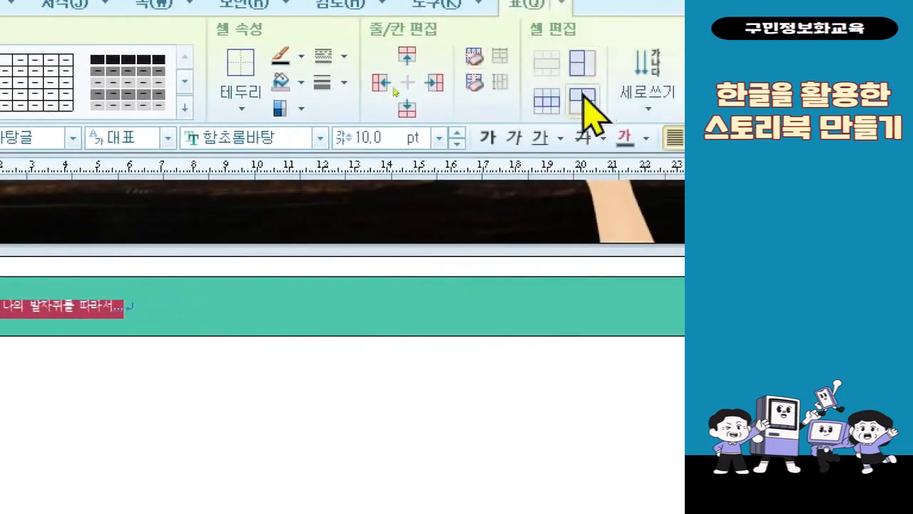
{"action": "left_click", "coordinate": [321, 136]}
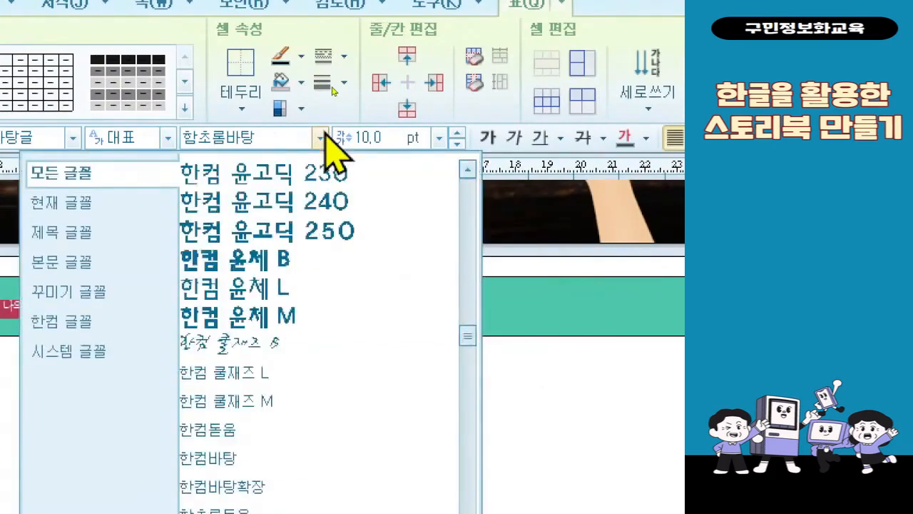
{"action": "scroll", "coordinate": [346, 214], "scroll_direction": "down", "scroll_amount": 2}
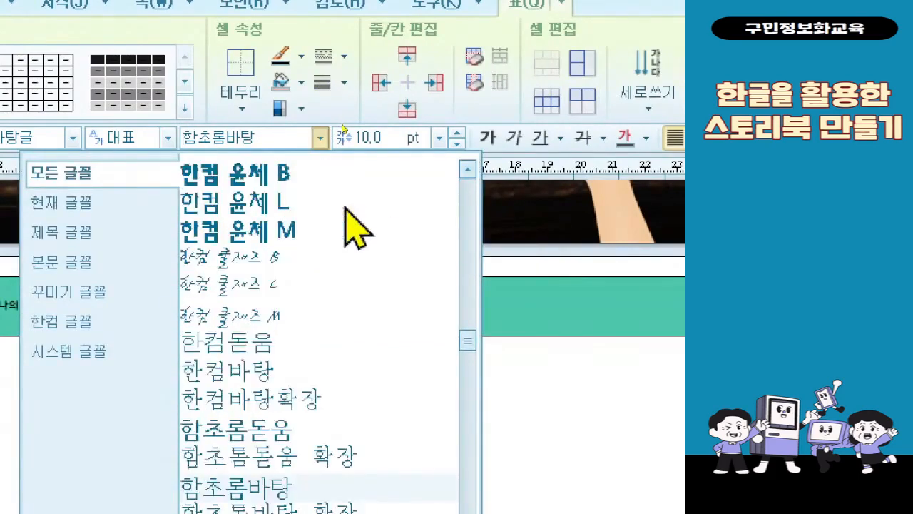
{"action": "scroll", "coordinate": [350, 214], "scroll_direction": "up", "scroll_amount": 1}
{"action": "scroll", "coordinate": [360, 228], "scroll_direction": "down", "scroll_amount": 6}
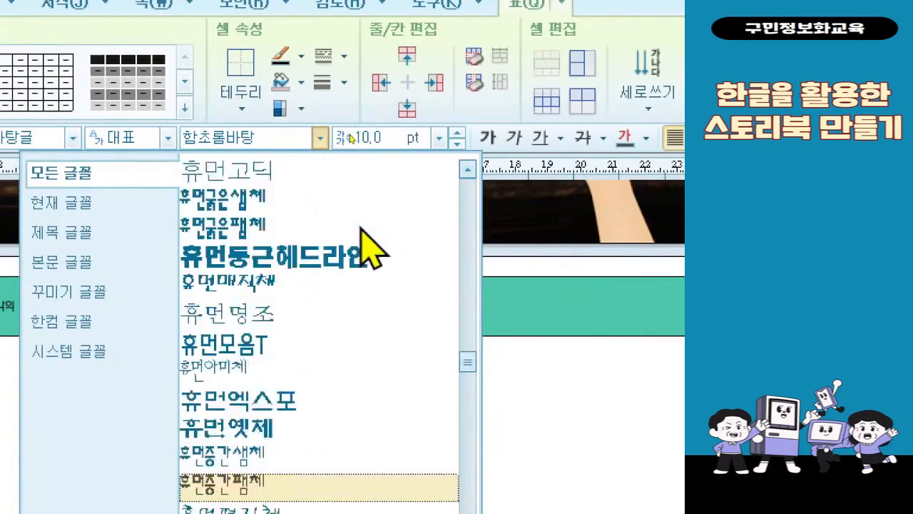
{"action": "scroll", "coordinate": [364, 250], "scroll_direction": "down", "scroll_amount": 3}
{"action": "scroll", "coordinate": [367, 249], "scroll_direction": "up", "scroll_amount": 3}
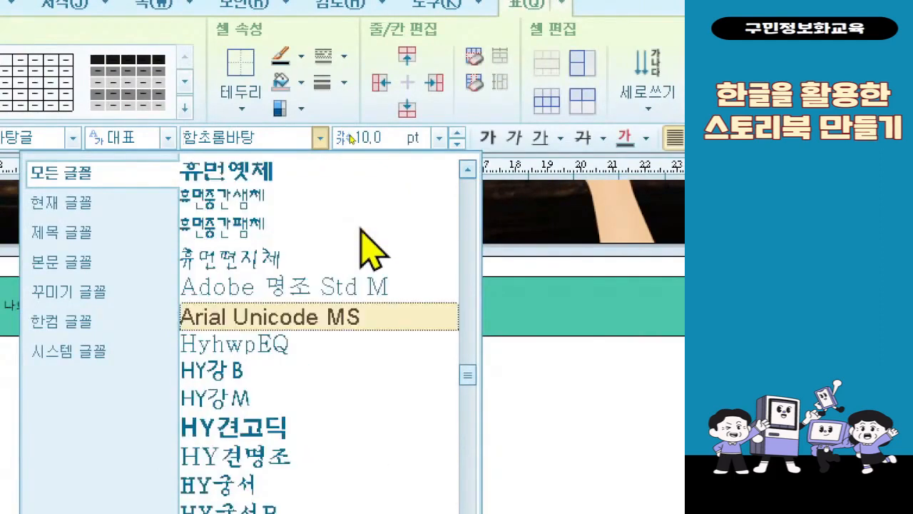
{"action": "scroll", "coordinate": [342, 249], "scroll_direction": "up", "scroll_amount": 1}
{"action": "left_click", "coordinate": [308, 356]}
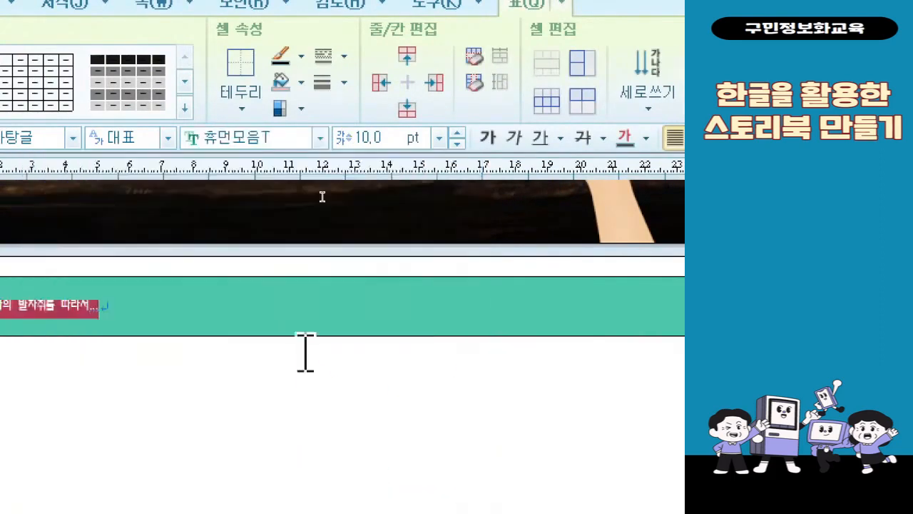
{"action": "left_click", "coordinate": [438, 138]}
{"action": "left_click", "coordinate": [388, 374]}
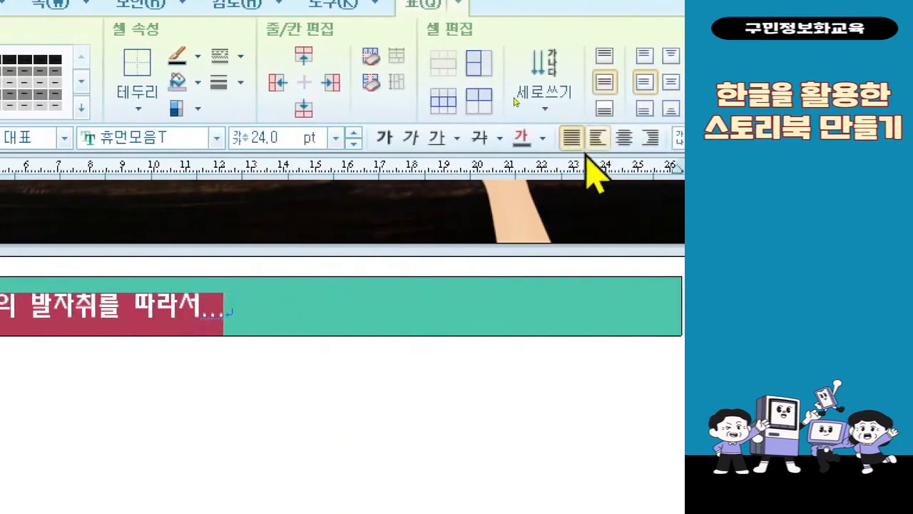
Color the title text 검은 바다색 and center it in the teal cell
{"action": "left_click", "coordinate": [542, 139]}
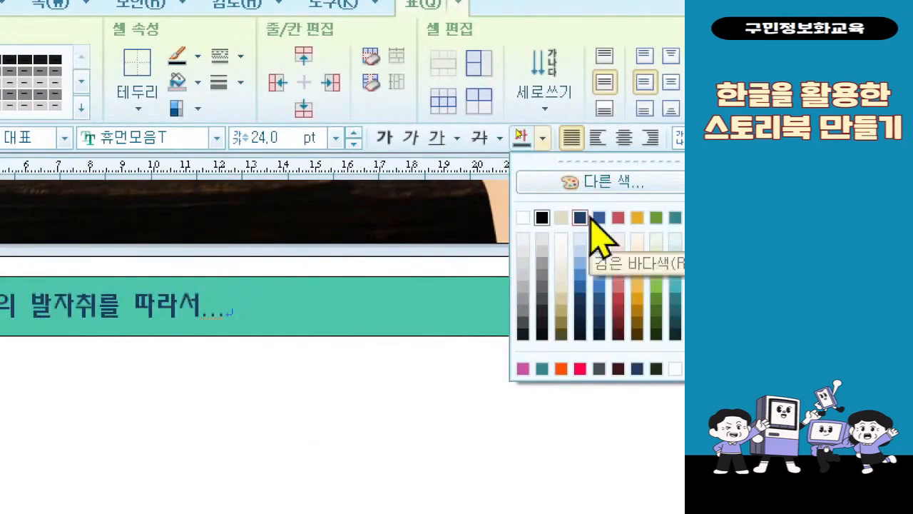
{"action": "left_click", "coordinate": [586, 217]}
{"action": "left_click", "coordinate": [622, 139]}
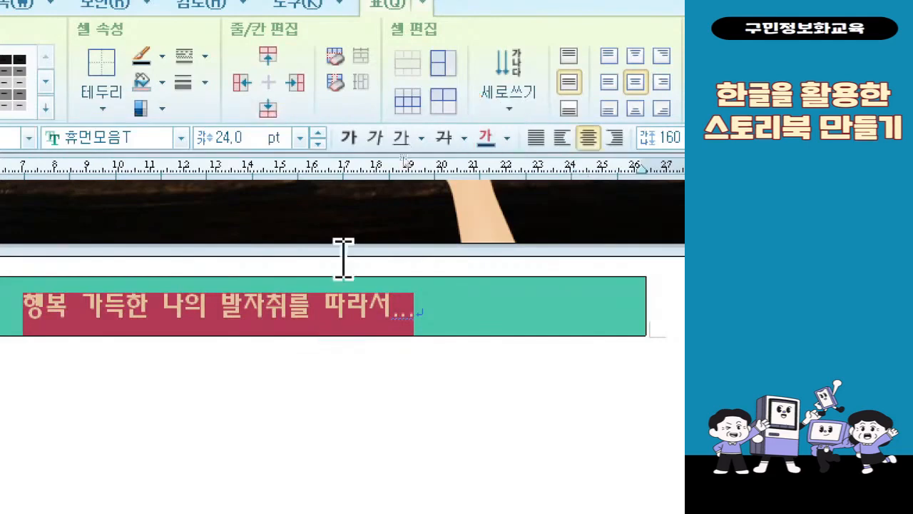
{"action": "key", "text": "ctrl+z"}
{"action": "key", "text": "ctrl+shift+z"}
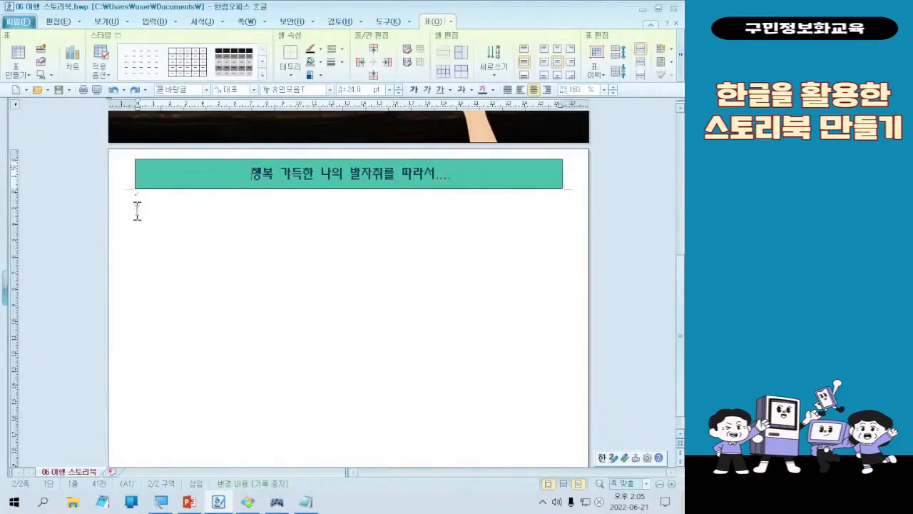
Place the insertion point on the second empty line below the teal title table
{"action": "left_click", "coordinate": [139, 207]}
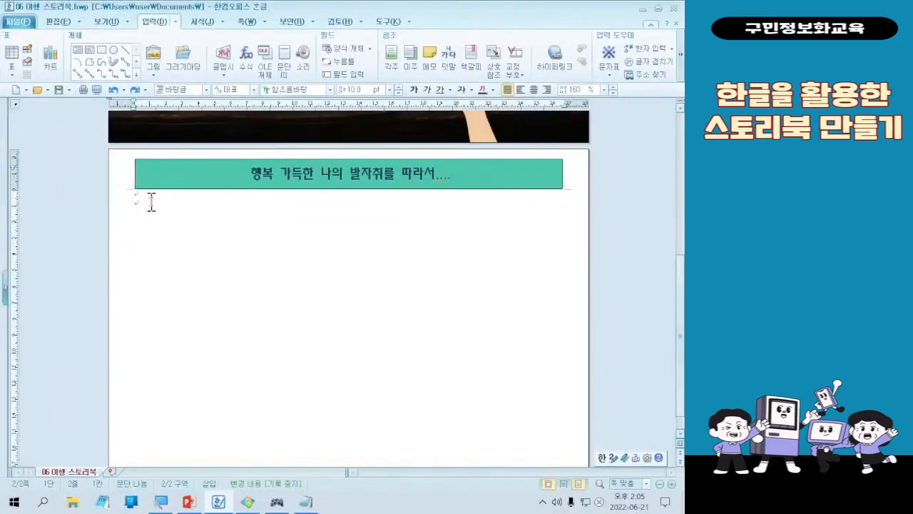
{"action": "left_click", "coordinate": [102, 176]}
{"action": "key", "text": "ctrl+2"}
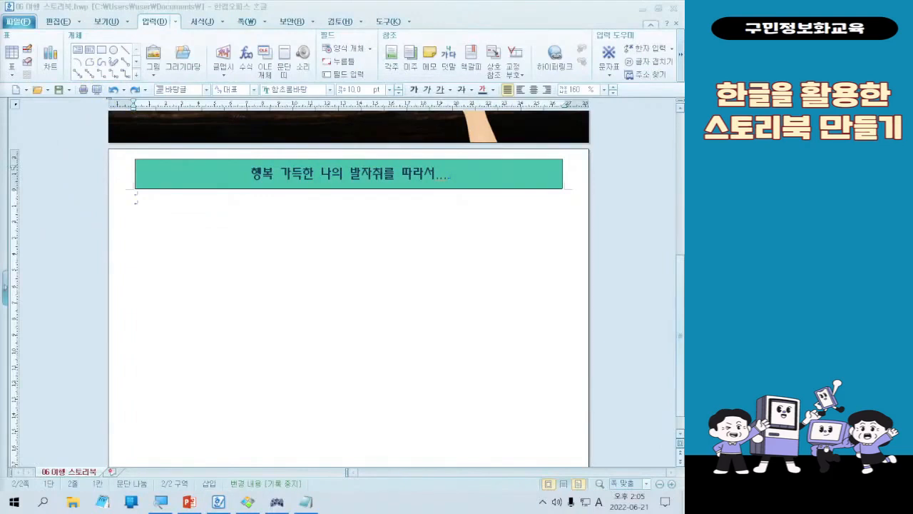
{"action": "key", "text": "Hangul"}
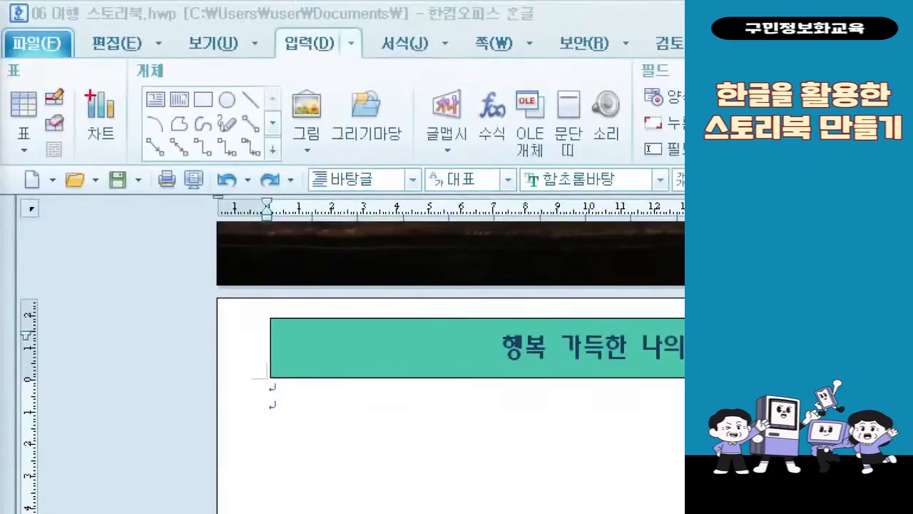
{"action": "mouse_move", "coordinate": [272, 12]}
{"action": "left_mouse_down"}
{"action": "mouse_move", "coordinate": [288, 55]}
{"action": "mouse_move", "coordinate": [333, 74]}
{"action": "mouse_move", "coordinate": [348, 66]}
{"action": "left_mouse_up"}
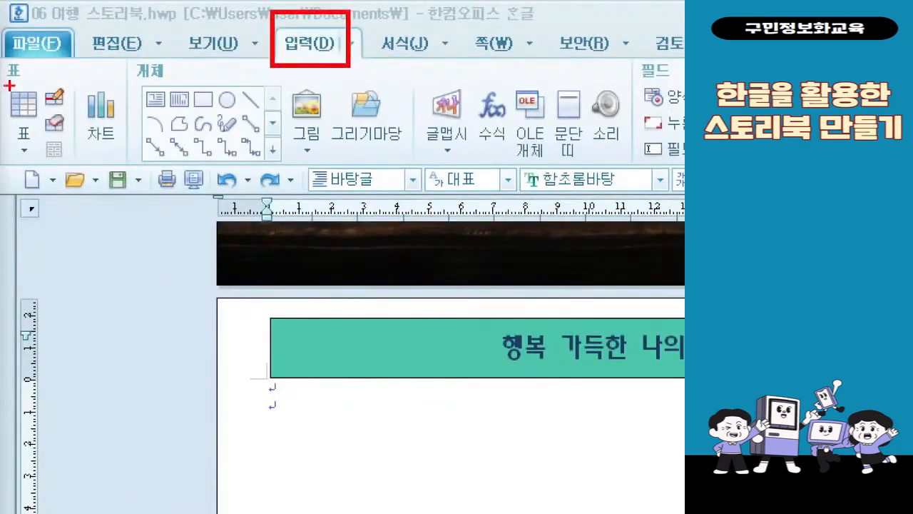
{"action": "mouse_move", "coordinate": [1, 92]}
{"action": "left_mouse_down"}
{"action": "mouse_move", "coordinate": [46, 122]}
{"action": "mouse_move", "coordinate": [218, 98]}
{"action": "mouse_move", "coordinate": [284, 72]}
{"action": "left_mouse_up"}
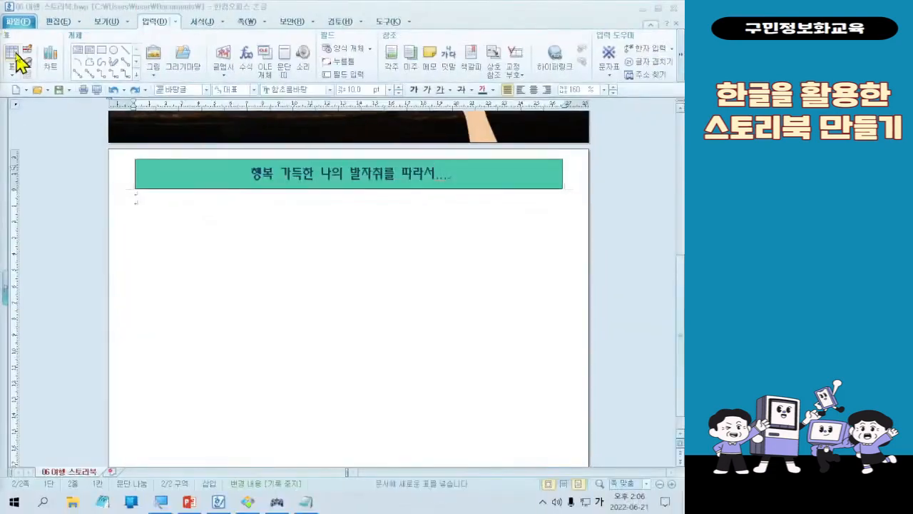
Insert a table with 3 rows and 2 columns below the title banner, treated as a character (글자처럼 취급)
{"action": "left_click", "coordinate": [15, 57]}
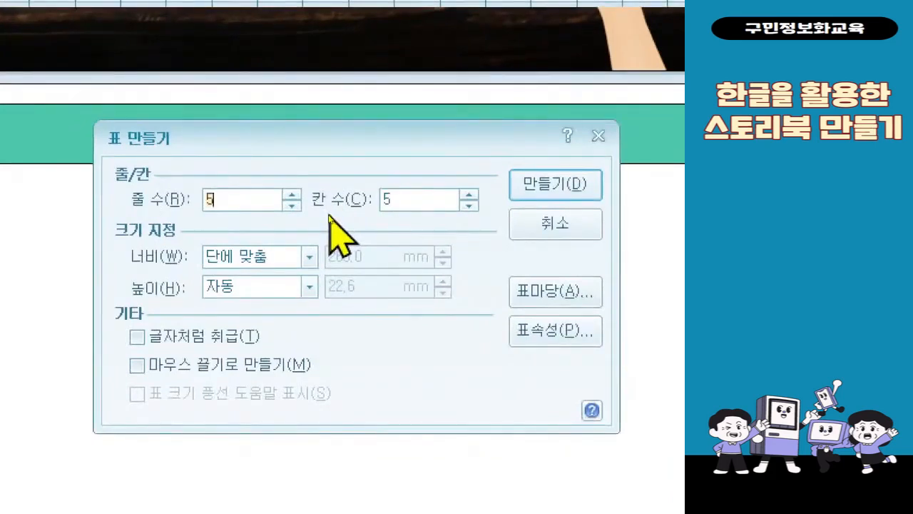
{"action": "type", "text": "3"}
{"action": "key", "text": "Tab"}
{"action": "type", "text": "2"}
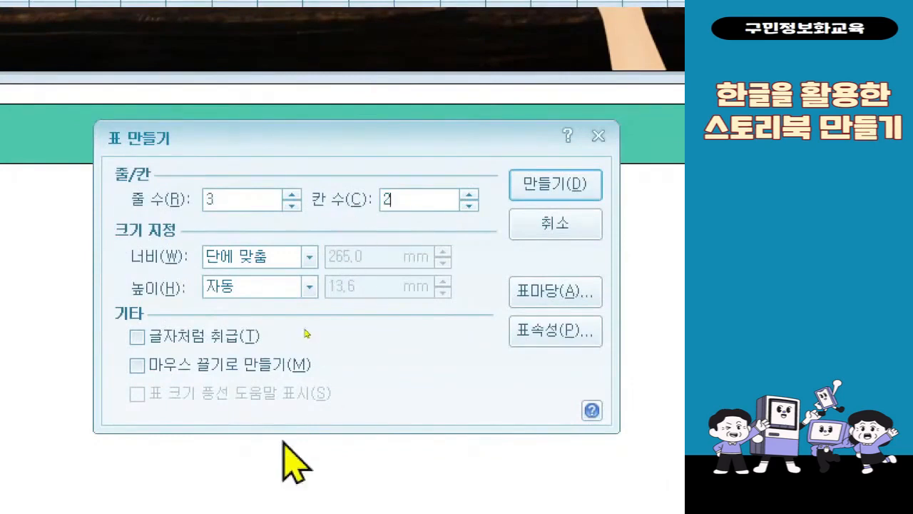
{"action": "left_click", "coordinate": [231, 334]}
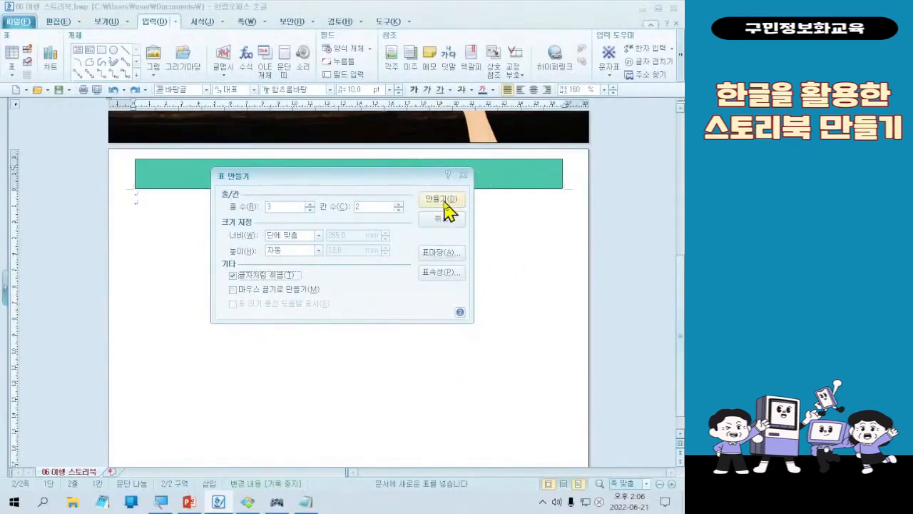
{"action": "left_click", "coordinate": [442, 200]}
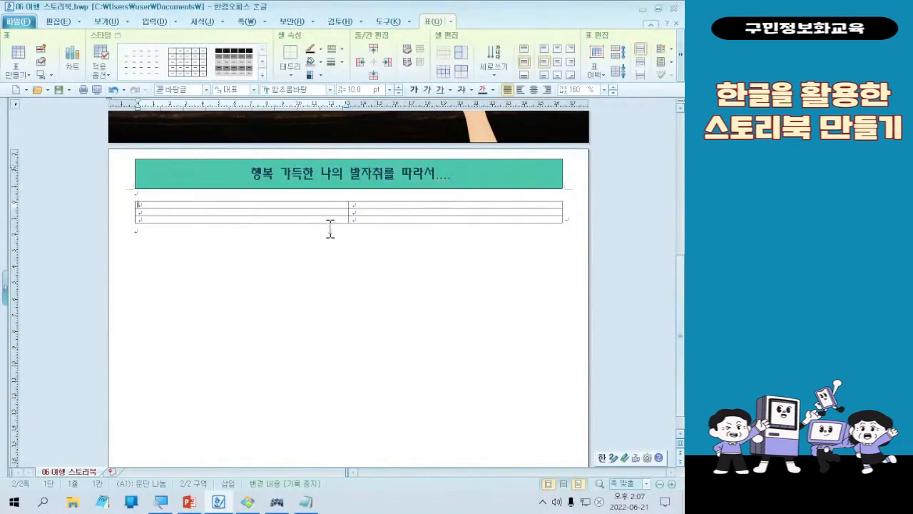
Try stretching only the table's last row down to the bottom of the page, and undo it
{"action": "left_click_drag", "start_coordinate": [332, 223], "coordinate": [349, 453]}
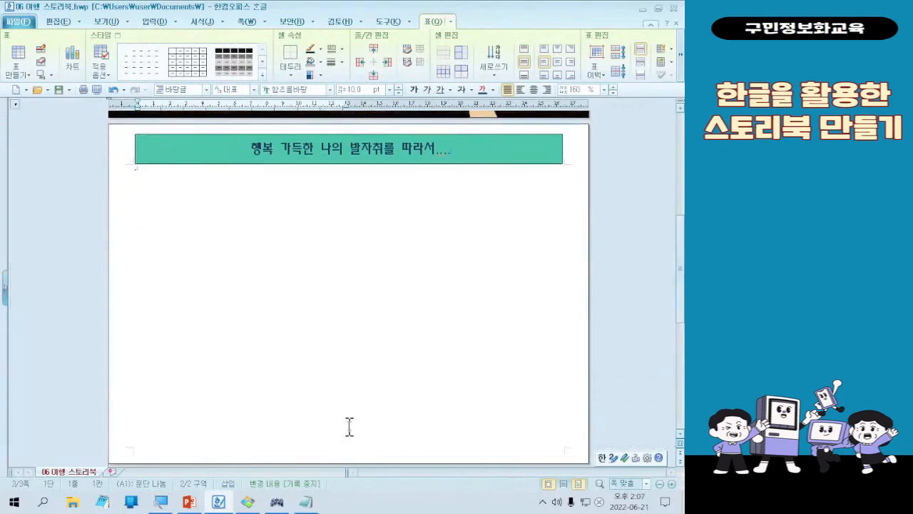
{"action": "scroll", "coordinate": [350, 427], "scroll_direction": "down", "scroll_amount": 5}
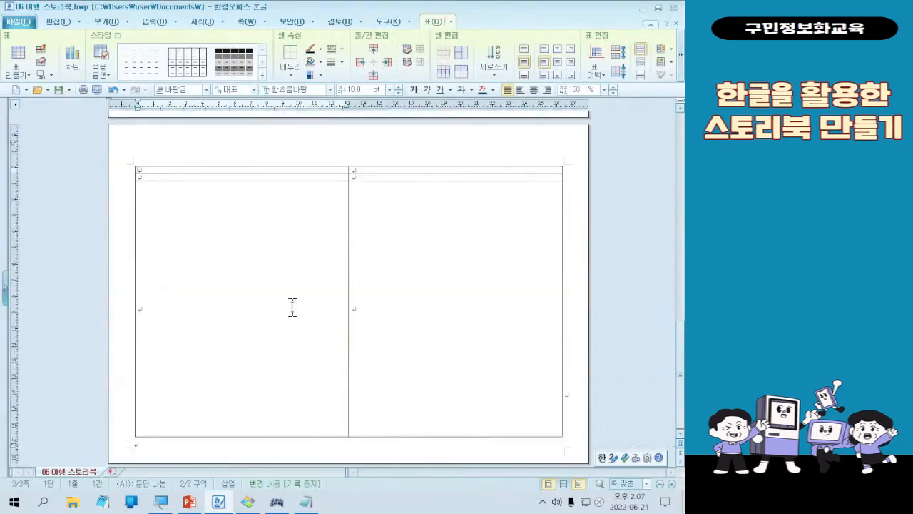
{"action": "key", "text": "ctrl+z"}
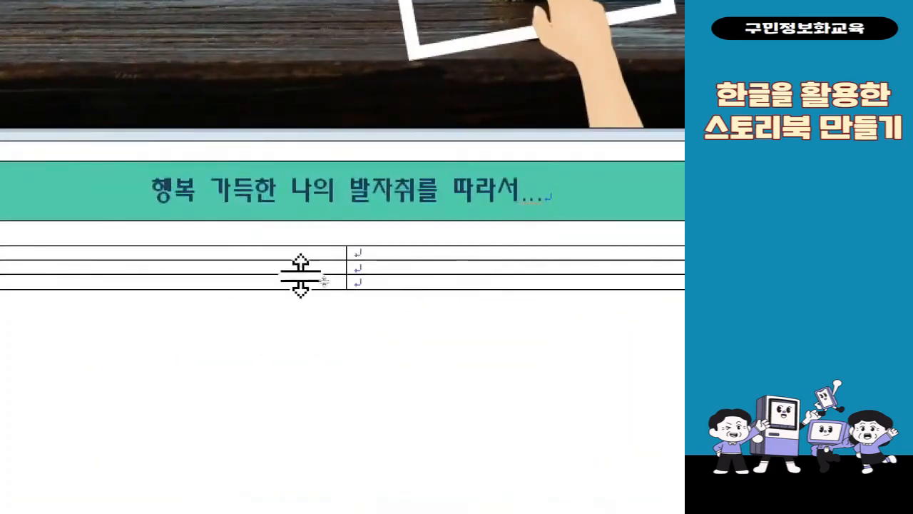
Select all the table's cells and enlarge the three rows together to fill the page below the title banner
{"action": "left_click_drag", "start_coordinate": [275, 251], "coordinate": [406, 282]}
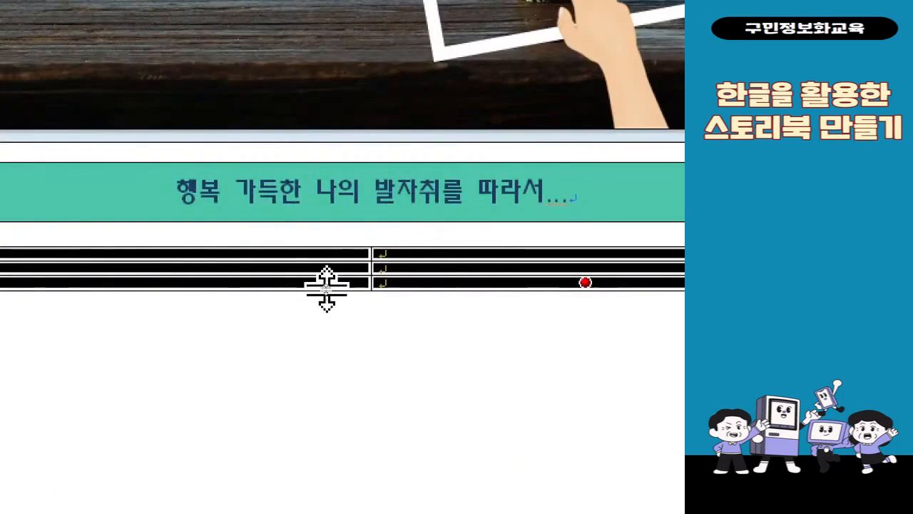
{"action": "left_click", "coordinate": [326, 287]}
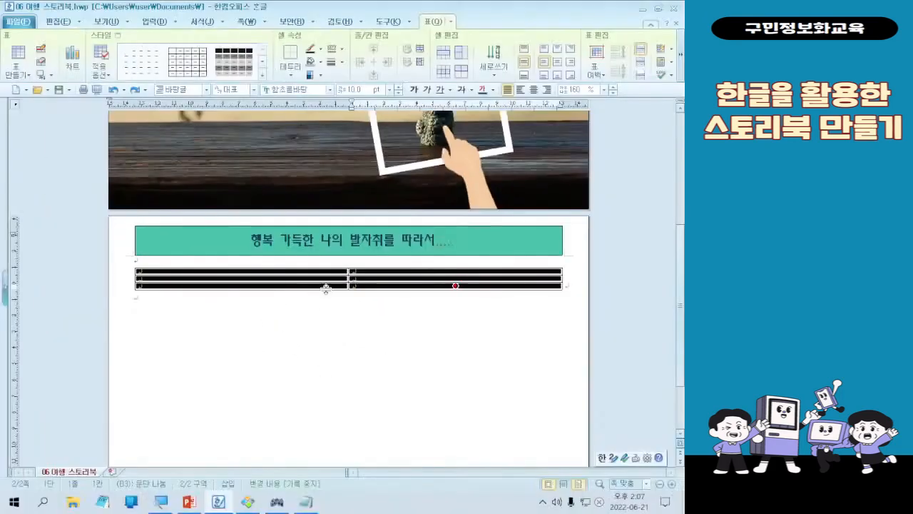
{"action": "left_click", "coordinate": [326, 286]}
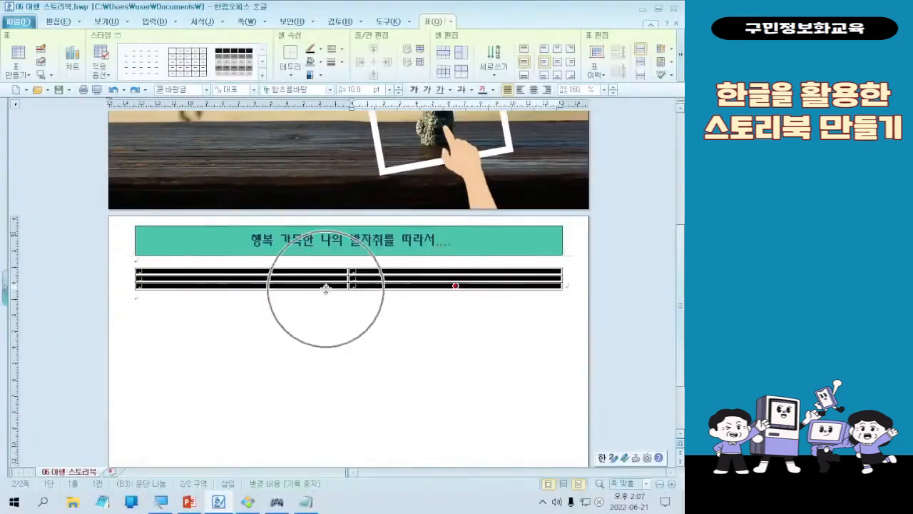
{"action": "scroll", "coordinate": [326, 286], "scroll_direction": "down", "scroll_amount": 2}
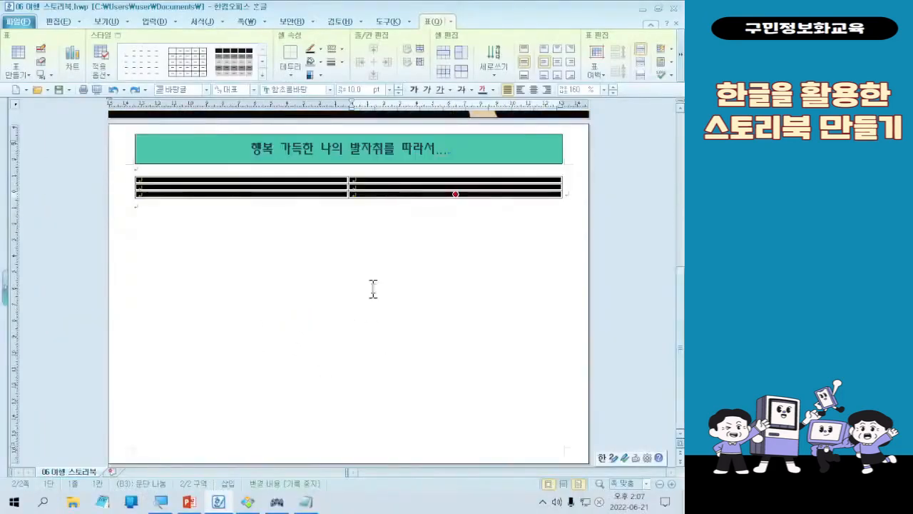
{"action": "left_click", "coordinate": [332, 194]}
{"action": "left_click", "coordinate": [333, 194]}
{"action": "left_click_drag", "start_coordinate": [321, 194], "coordinate": [341, 434]}
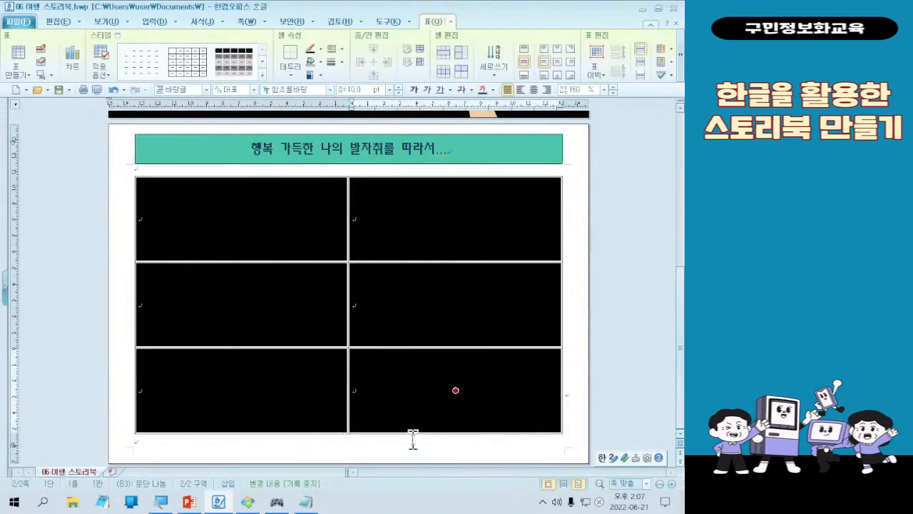
Try enlarging all the table rows further, past the bottom margin of the title page
{"action": "left_click_drag", "start_coordinate": [411, 432], "coordinate": [407, 452]}
{"action": "scroll", "coordinate": [470, 359], "scroll_direction": "down", "scroll_amount": 10}
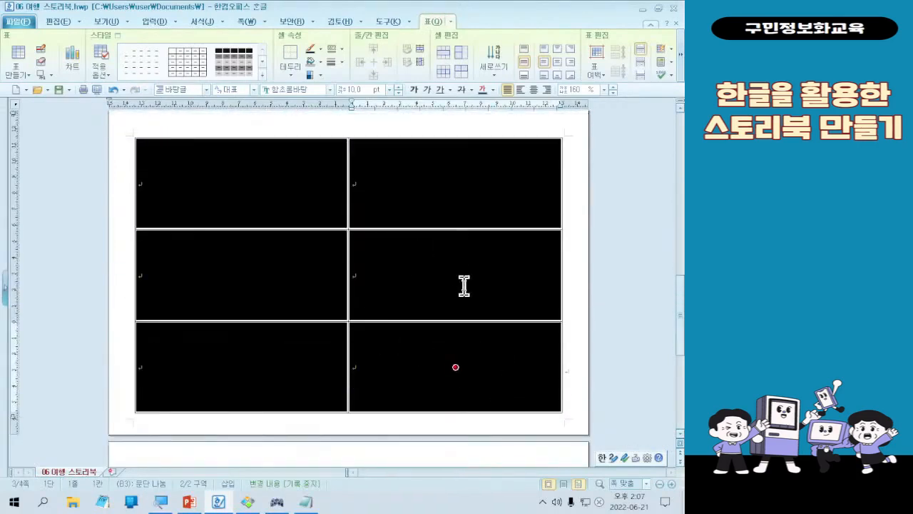
{"action": "left_click", "coordinate": [434, 412]}
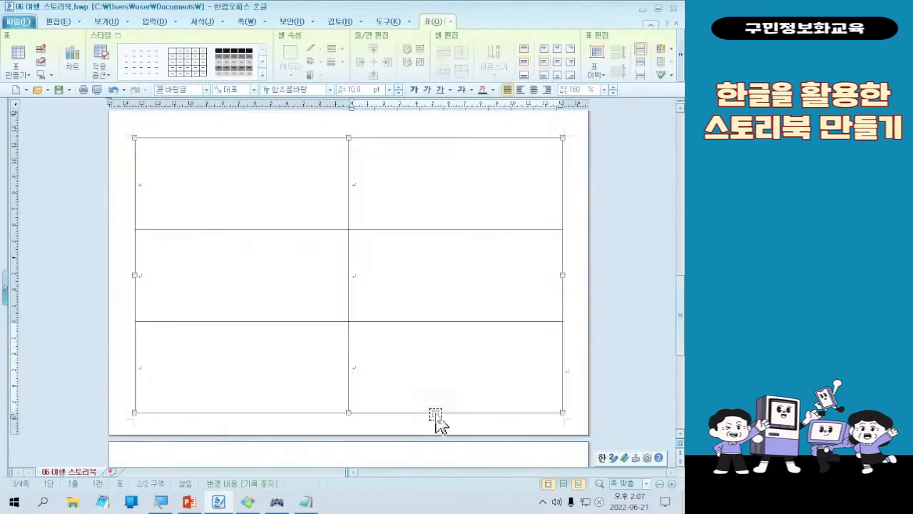
{"action": "left_click", "coordinate": [391, 419]}
{"action": "left_click", "coordinate": [286, 182]}
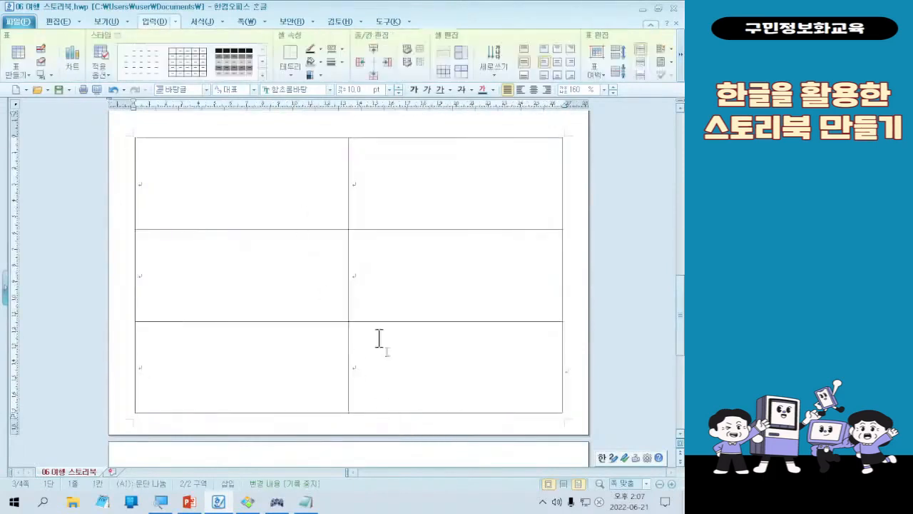
Reselect all the table's cells and reduce the row heights until the table fits back on the title page
{"action": "key", "text": "F5"}
{"action": "key", "text": "F5"}
{"action": "key", "text": "F5"}
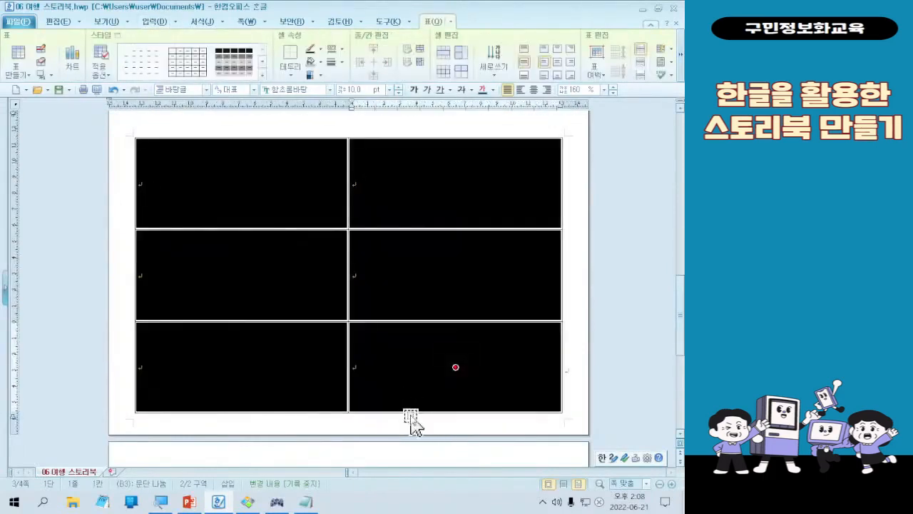
{"action": "left_click_drag", "start_coordinate": [410, 411], "coordinate": [410, 409]}
{"action": "left_click", "coordinate": [410, 408]}
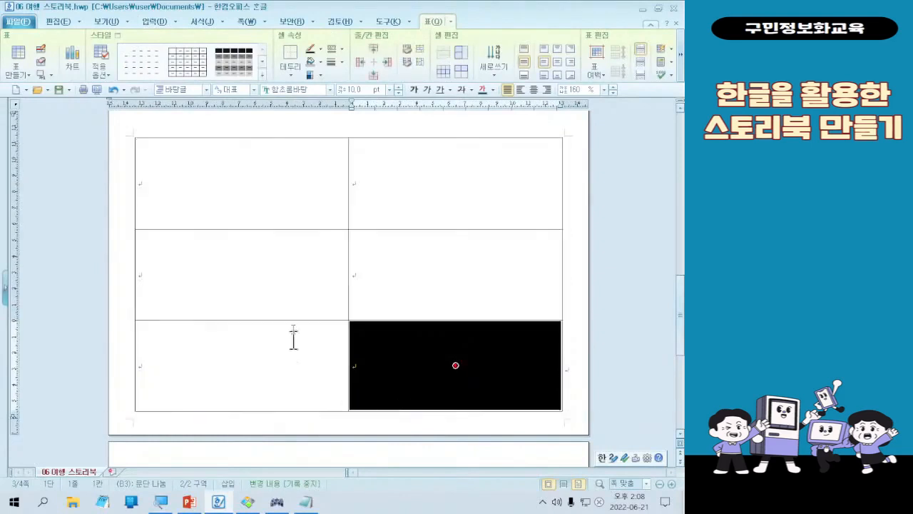
{"action": "left_click", "coordinate": [284, 184]}
{"action": "left_click_drag", "start_coordinate": [296, 171], "coordinate": [430, 363]}
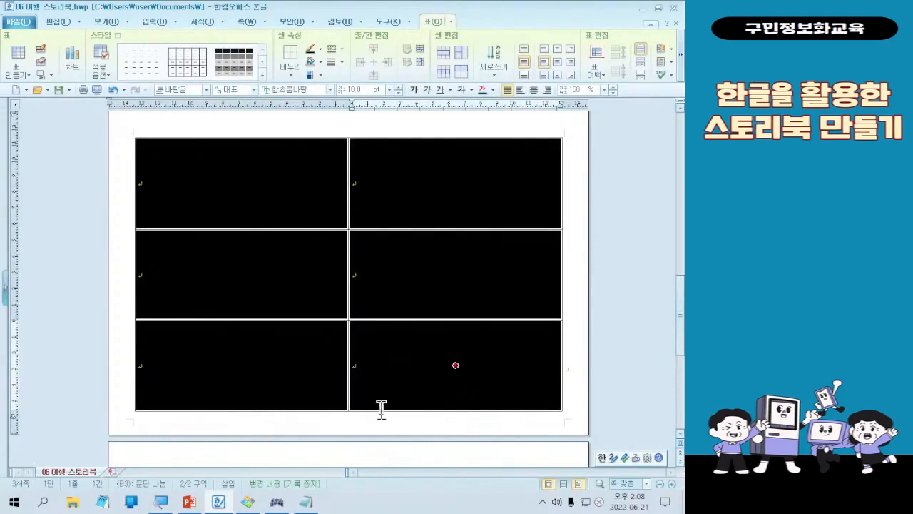
{"action": "left_click_drag", "start_coordinate": [378, 408], "coordinate": [380, 399]}
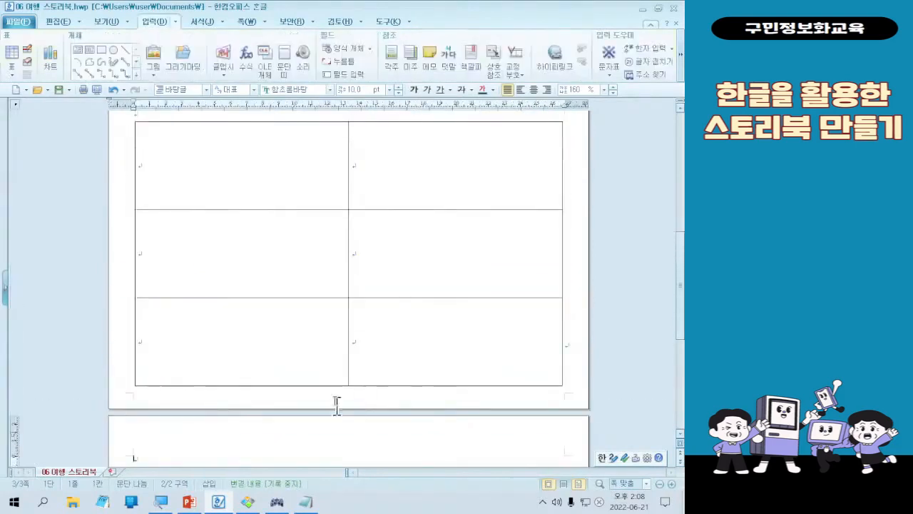
Shrink all three table rows slightly more, leaving room for the empty line below the table on the same page
{"action": "scroll", "coordinate": [321, 435], "scroll_direction": "up", "scroll_amount": 3}
{"action": "scroll", "coordinate": [324, 439], "scroll_direction": "down", "scroll_amount": 2}
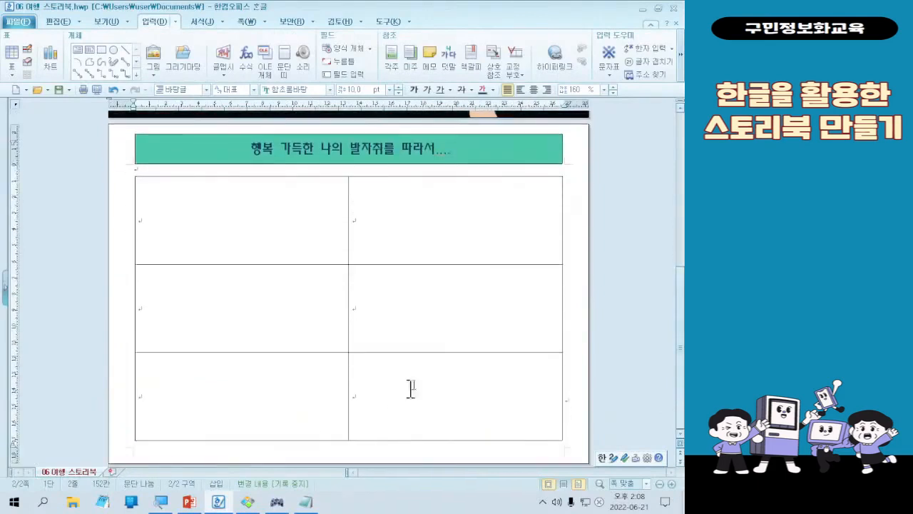
{"action": "left_click_drag", "start_coordinate": [291, 246], "coordinate": [436, 401]}
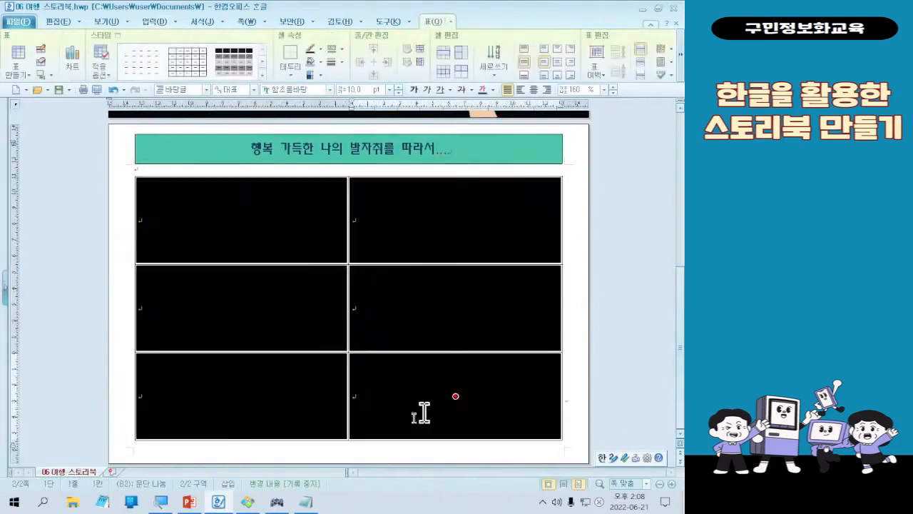
{"action": "left_click_drag", "start_coordinate": [372, 439], "coordinate": [367, 433]}
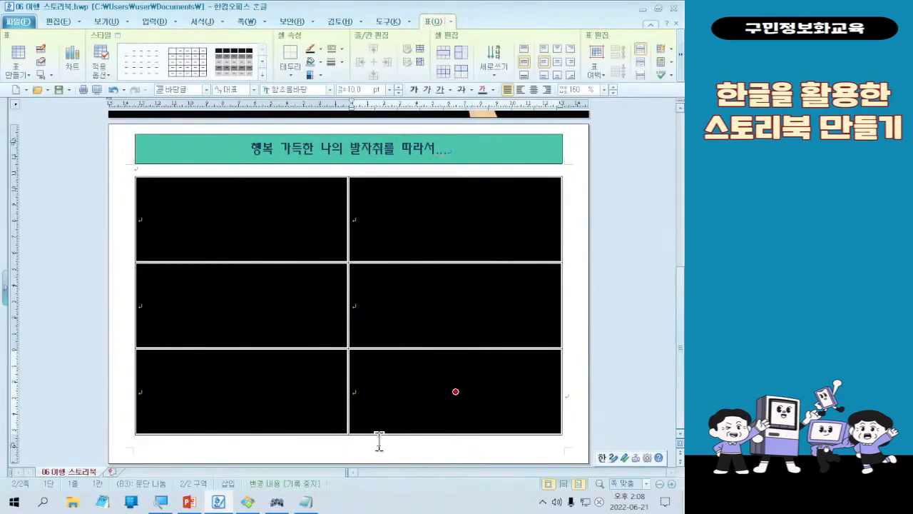
Clear the cell selection in the table
{"action": "left_click", "coordinate": [276, 502]}
{"action": "key", "text": "Escape"}
{"action": "key", "text": "Escape"}
{"action": "key", "text": "Escape"}
{"action": "key", "text": "Escape"}
{"action": "key", "text": "Escape"}
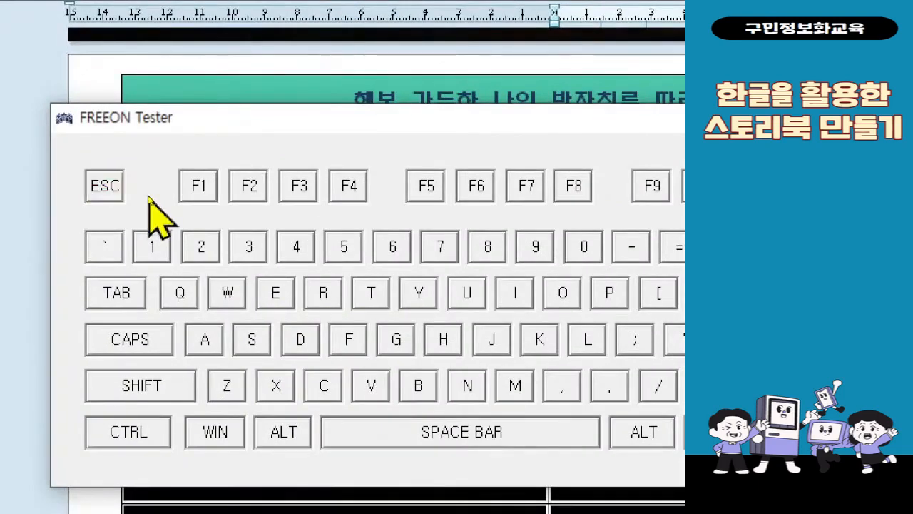
{"action": "key", "text": "ctrl+4"}
{"action": "left_click", "coordinate": [212, 4]}
{"action": "key", "text": "Escape"}
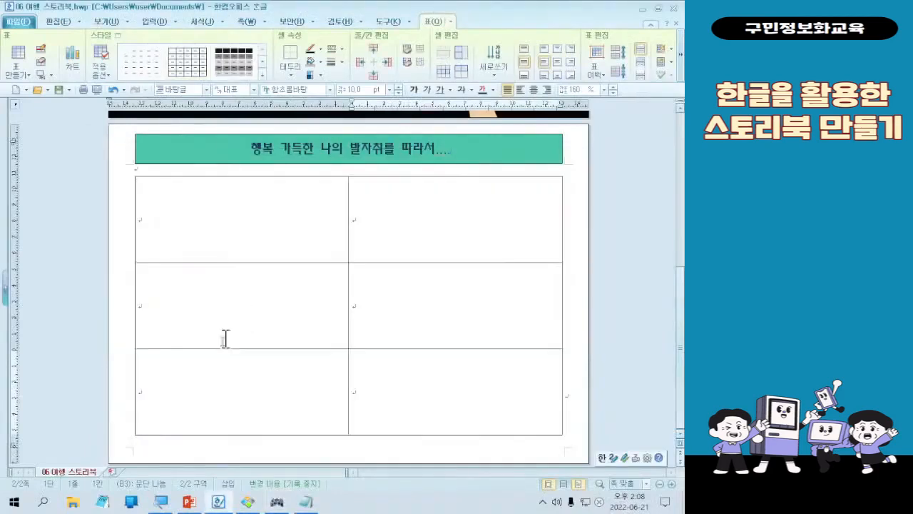
View the finished example page in the image viewer, and return to the document to narrow the table's left column
{"action": "left_click", "coordinate": [247, 501]}
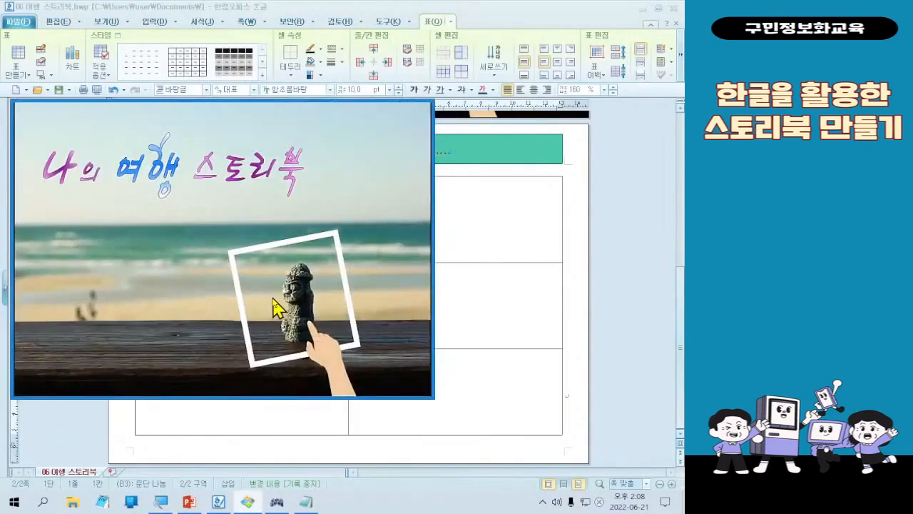
{"action": "scroll", "coordinate": [274, 300], "scroll_direction": "down", "scroll_amount": 1}
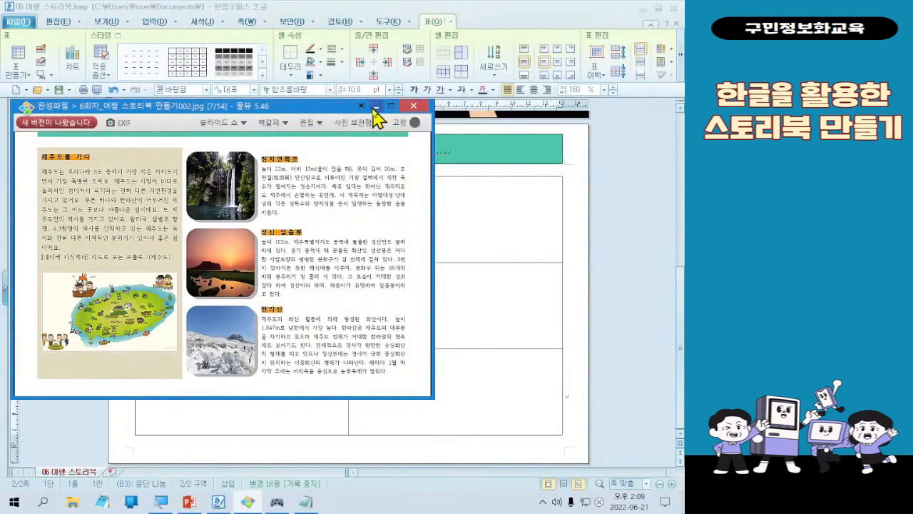
{"action": "left_click", "coordinate": [372, 107]}
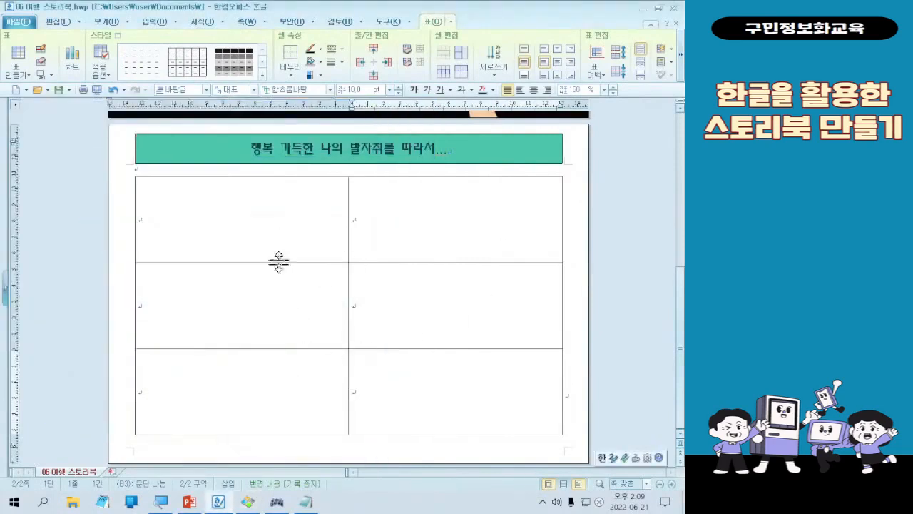
{"action": "left_click_drag", "start_coordinate": [351, 238], "coordinate": [308, 247]}
Compare the column layout with the example image again and narrow the table's left column further to about 10 cm
{"action": "left_click", "coordinate": [248, 502]}
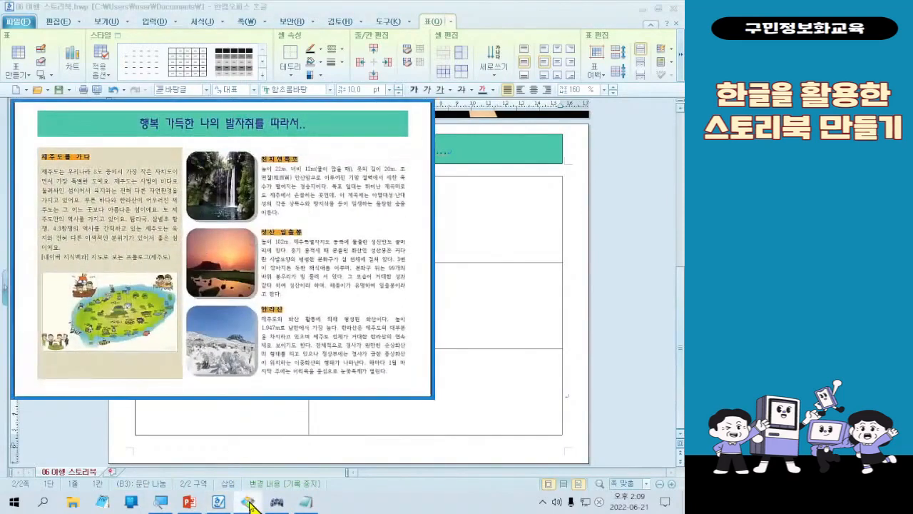
{"action": "left_click_drag", "start_coordinate": [31, 142], "coordinate": [420, 381]}
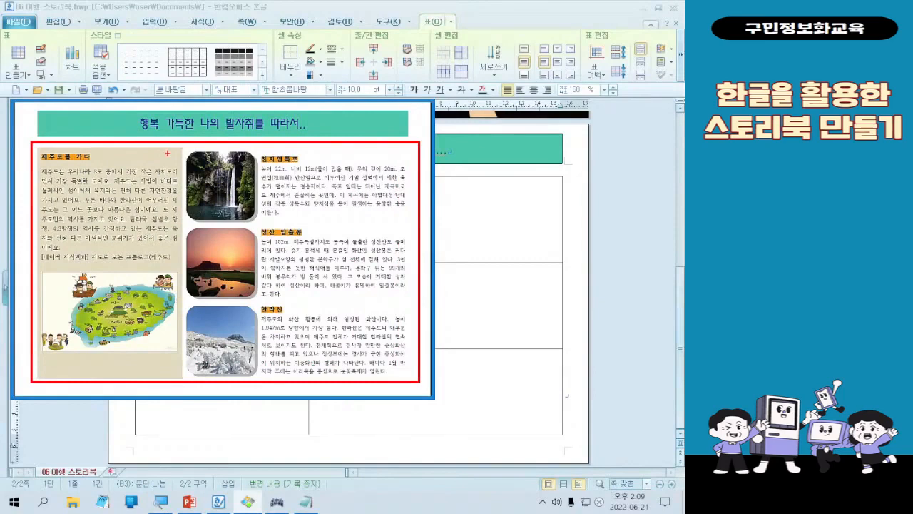
{"action": "left_click_drag", "start_coordinate": [180, 144], "coordinate": [179, 376]}
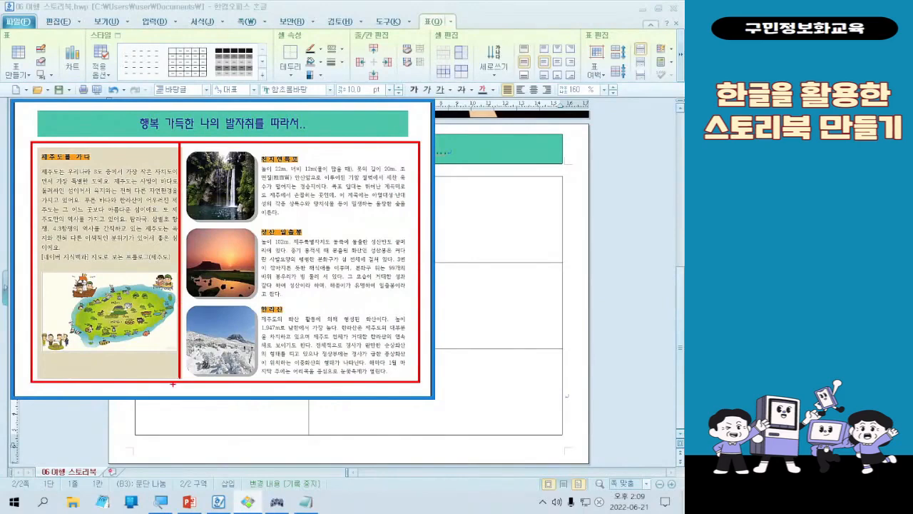
{"action": "key", "text": "Escape"}
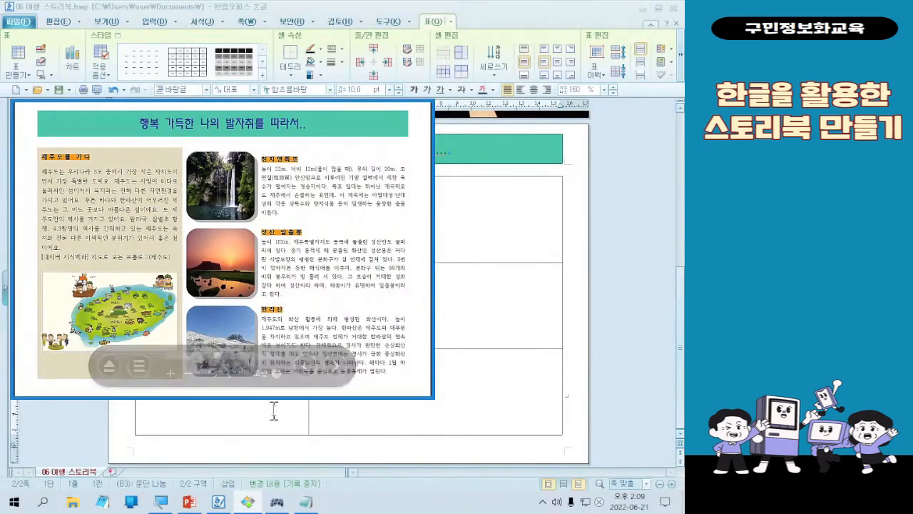
{"action": "left_click", "coordinate": [273, 411]}
{"action": "left_click_drag", "start_coordinate": [310, 319], "coordinate": [301, 316]}
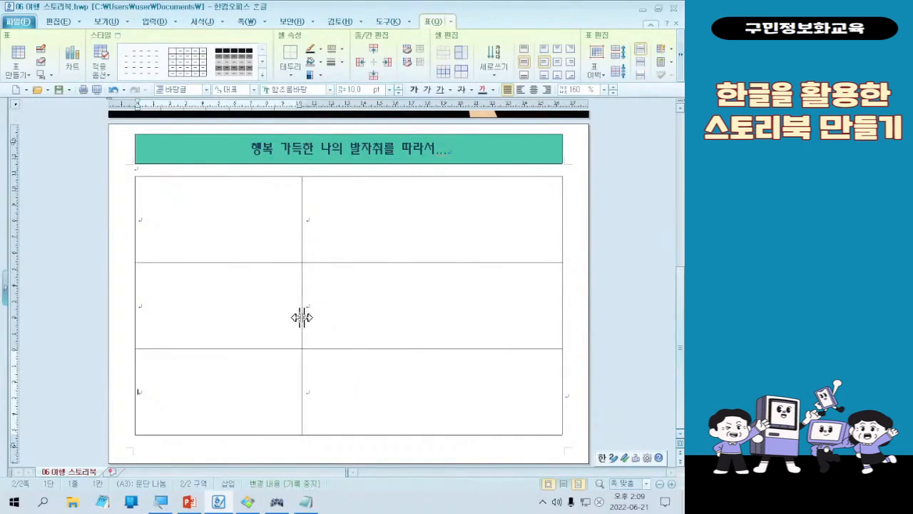
{"action": "left_click_drag", "start_coordinate": [297, 296], "coordinate": [311, 338]}
{"action": "left_click_drag", "start_coordinate": [314, 307], "coordinate": [355, 308]}
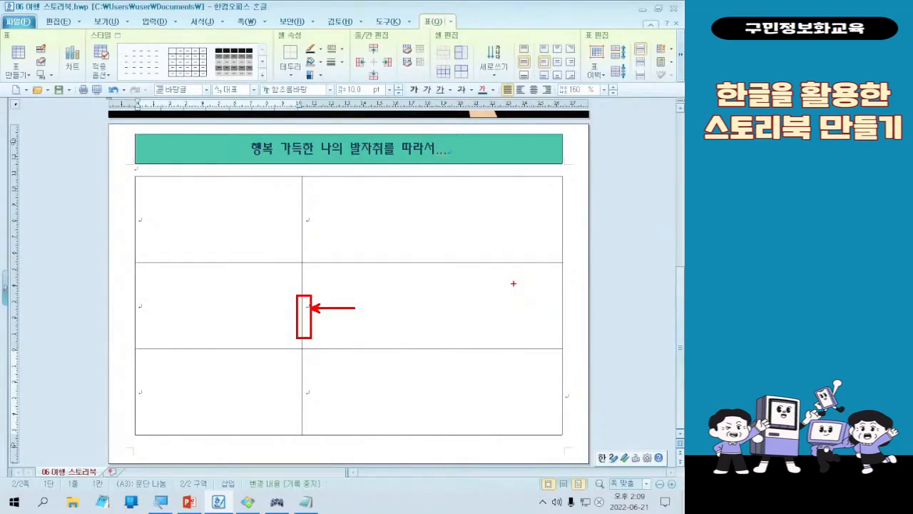
Merge the three cells of the table's left column into one tall cell
{"action": "key", "text": "Escape"}
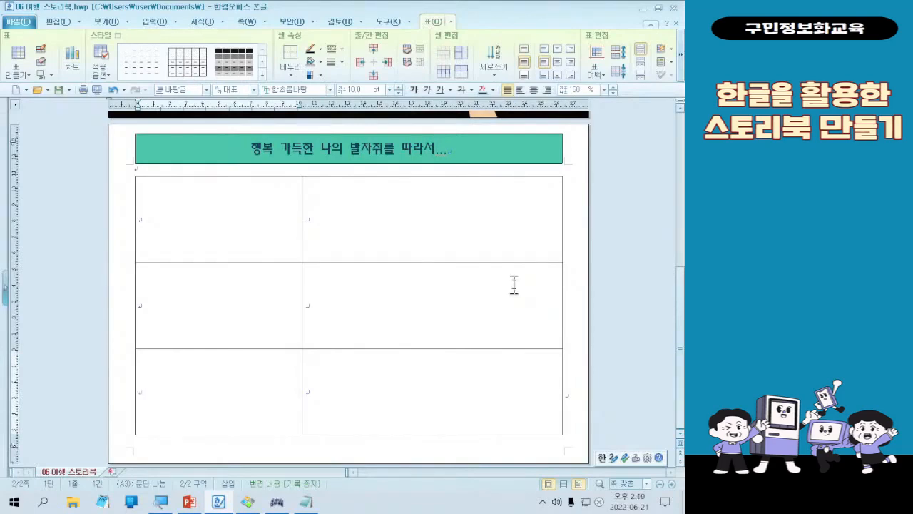
{"action": "left_click_drag", "start_coordinate": [222, 214], "coordinate": [218, 391]}
{"action": "mouse_move", "coordinate": [137, 173]}
{"action": "left_mouse_down"}
{"action": "mouse_move", "coordinate": [158, 193]}
{"action": "mouse_move", "coordinate": [293, 430]}
{"action": "left_mouse_up"}
{"action": "mouse_move", "coordinate": [262, 391]}
{"action": "left_mouse_down"}
{"action": "mouse_move", "coordinate": [236, 173]}
{"action": "mouse_move", "coordinate": [261, 221]}
{"action": "left_mouse_up"}
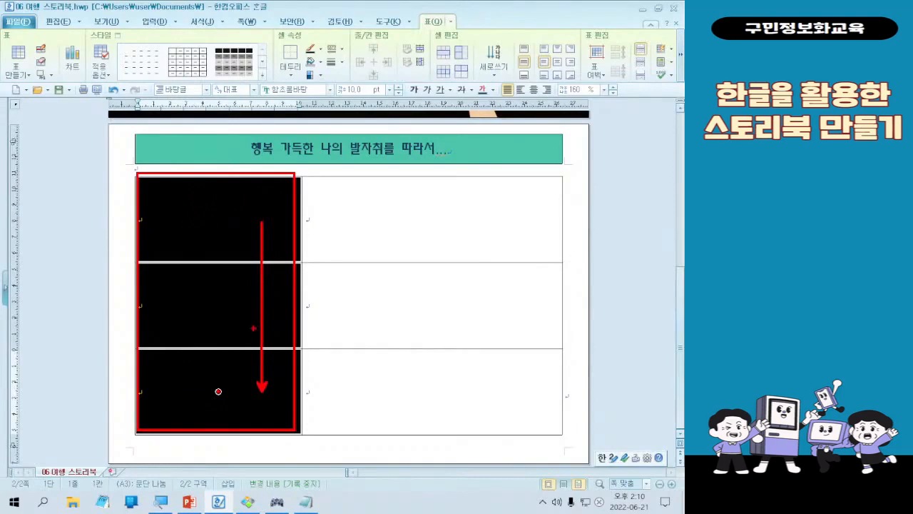
{"action": "key", "text": "Escape"}
{"action": "right_click", "coordinate": [230, 227]}
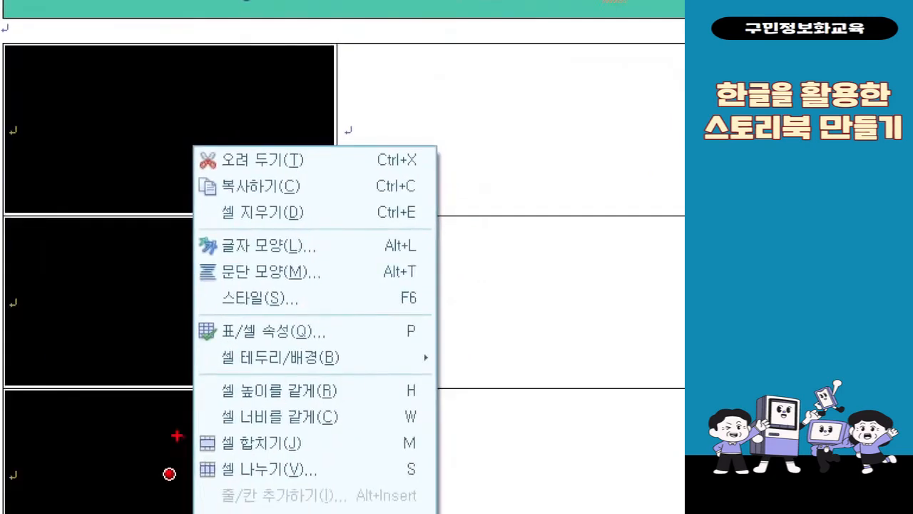
{"action": "mouse_move", "coordinate": [176, 423]}
{"action": "left_mouse_down"}
{"action": "mouse_move", "coordinate": [255, 463]}
{"action": "mouse_move", "coordinate": [305, 462]}
{"action": "left_mouse_up"}
{"action": "mouse_move", "coordinate": [155, 391]}
{"action": "left_mouse_down"}
{"action": "mouse_move", "coordinate": [205, 412]}
{"action": "mouse_move", "coordinate": [206, 368]}
{"action": "left_mouse_up"}
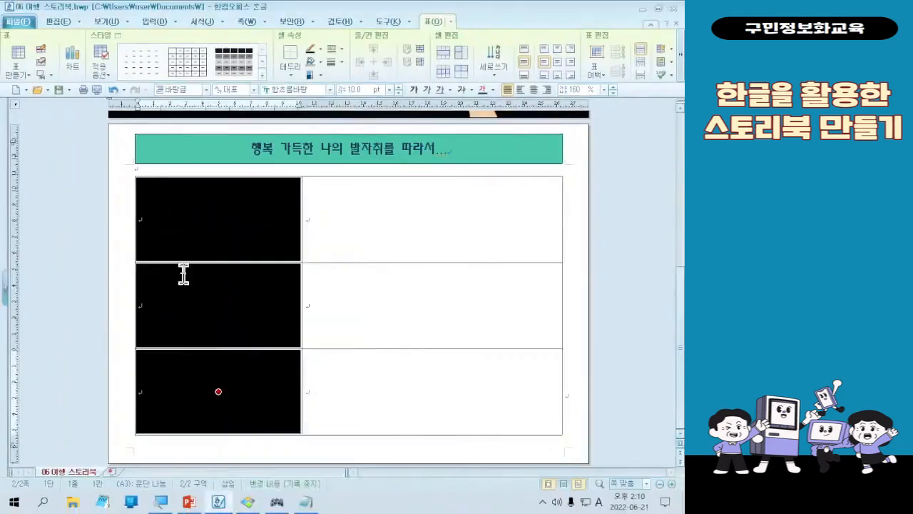
{"action": "right_click", "coordinate": [180, 239]}
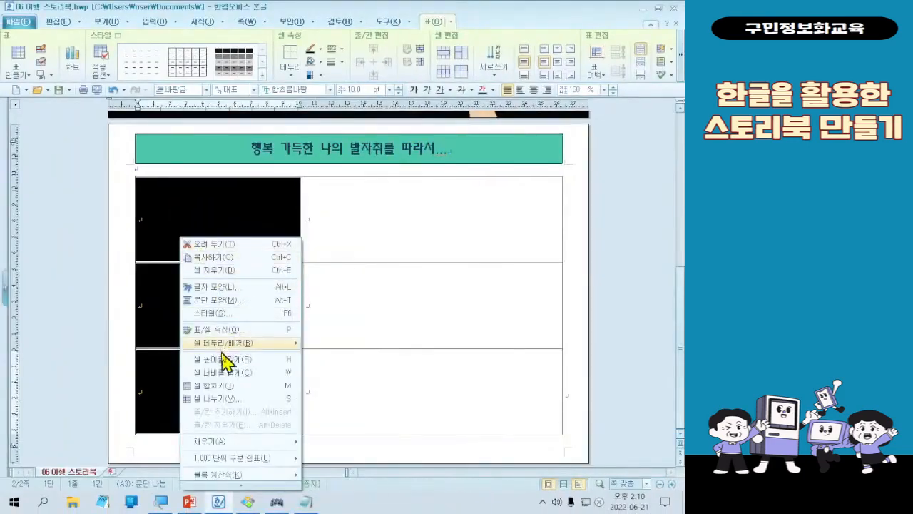
{"action": "left_click", "coordinate": [226, 386]}
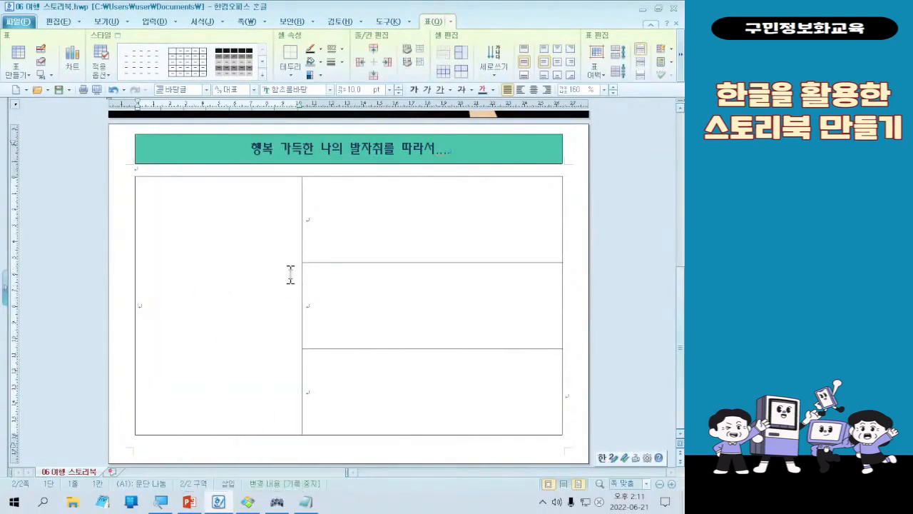
Split each of the three right-hand cells of the table into 2 columns, leaving the row count unchanged
{"action": "left_click_drag", "start_coordinate": [464, 236], "coordinate": [432, 391]}
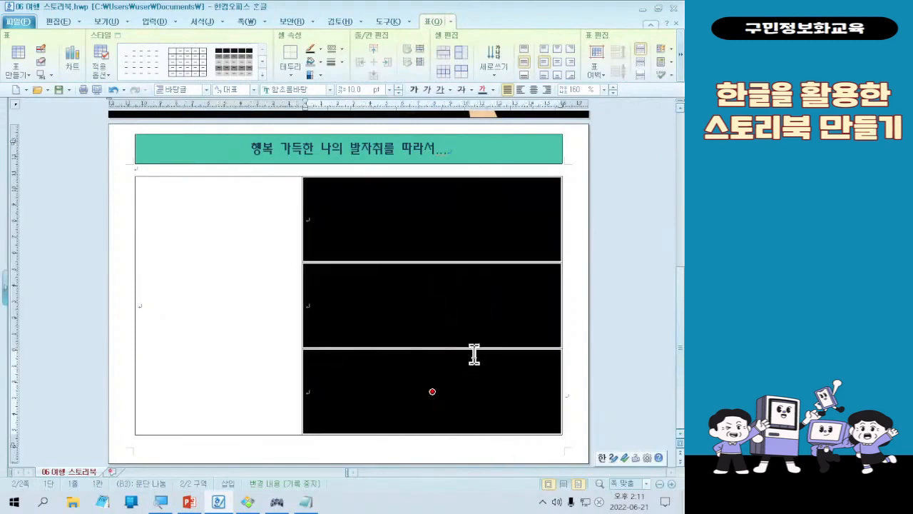
{"action": "left_click_drag", "start_coordinate": [401, 184], "coordinate": [413, 437]}
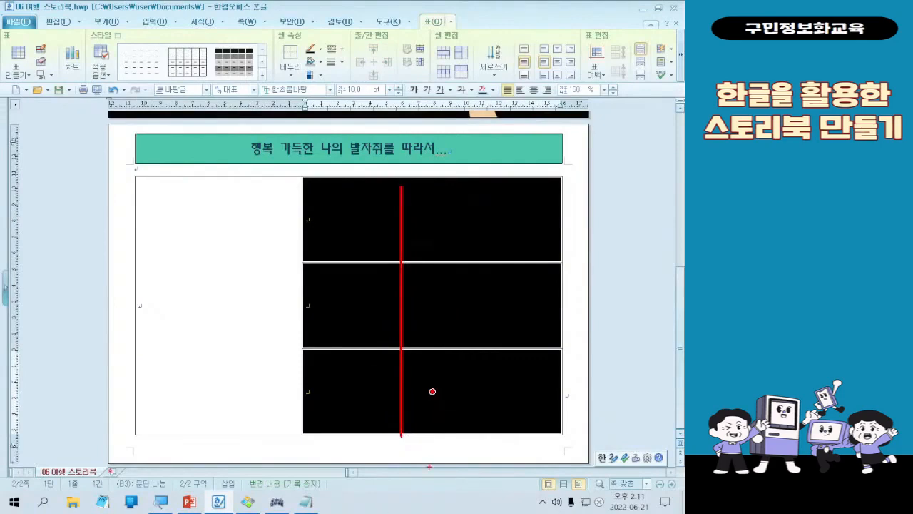
{"action": "key", "text": "Escape"}
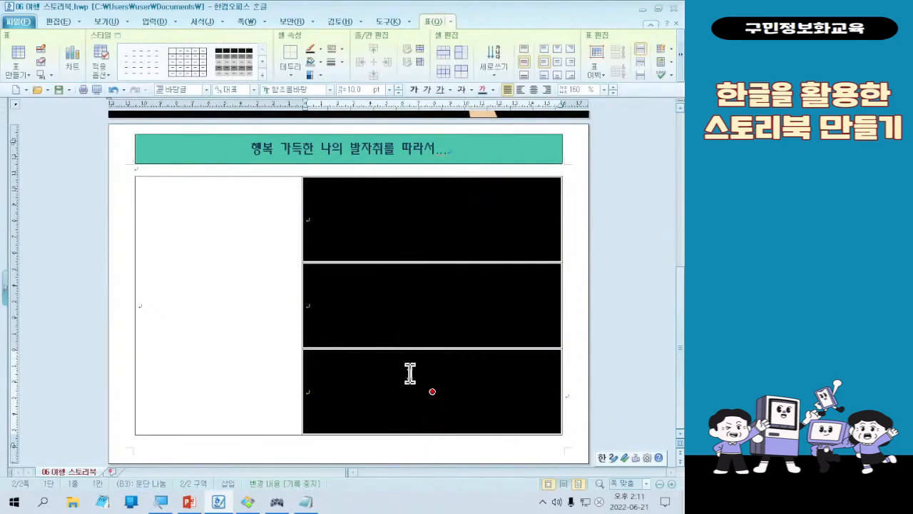
{"action": "left_click_drag", "start_coordinate": [405, 360], "coordinate": [405, 383]}
{"action": "right_click", "coordinate": [403, 285]}
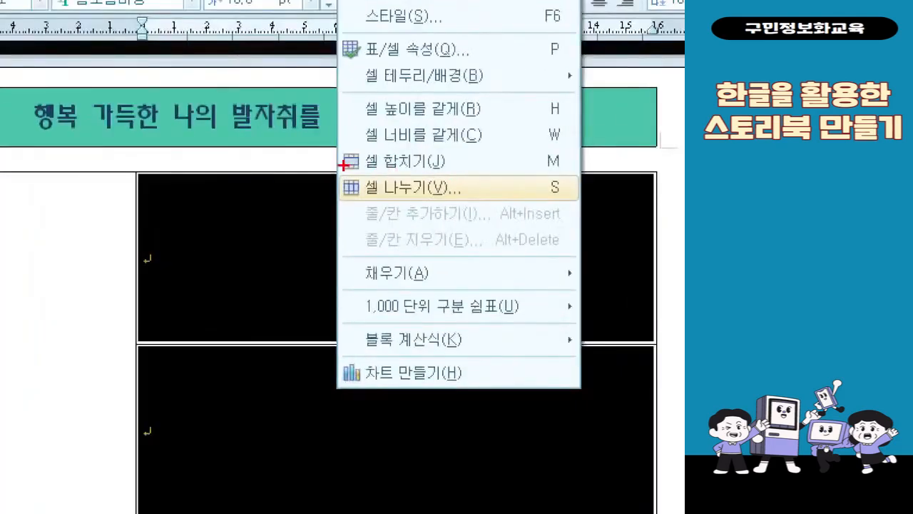
{"action": "left_click_drag", "start_coordinate": [343, 165], "coordinate": [460, 208]}
{"action": "mouse_move", "coordinate": [461, 171]}
{"action": "left_mouse_down"}
{"action": "mouse_move", "coordinate": [482, 204]}
{"action": "mouse_move", "coordinate": [503, 133]}
{"action": "left_mouse_up"}
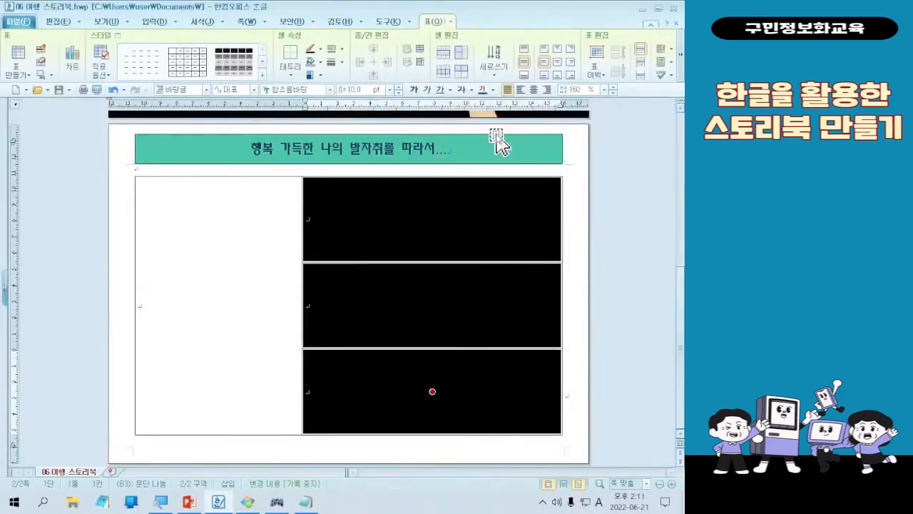
{"action": "right_click", "coordinate": [391, 459]}
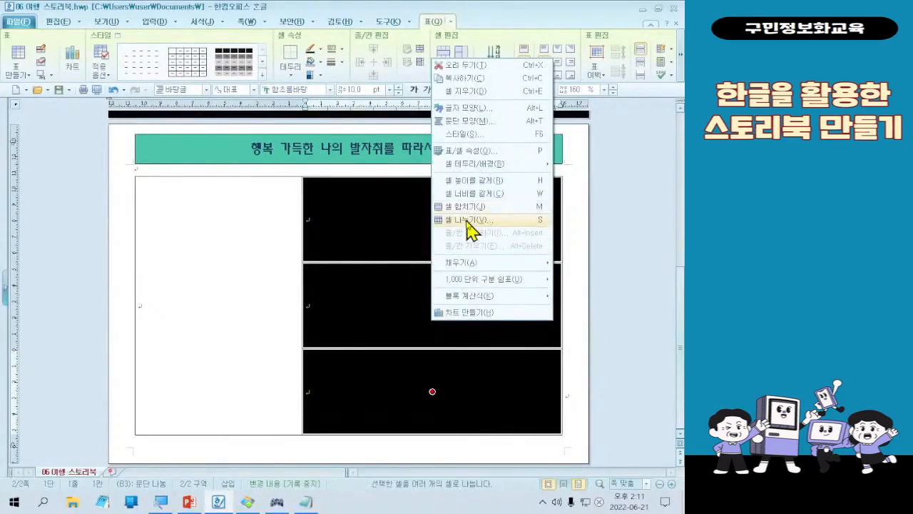
{"action": "left_click", "coordinate": [471, 221]}
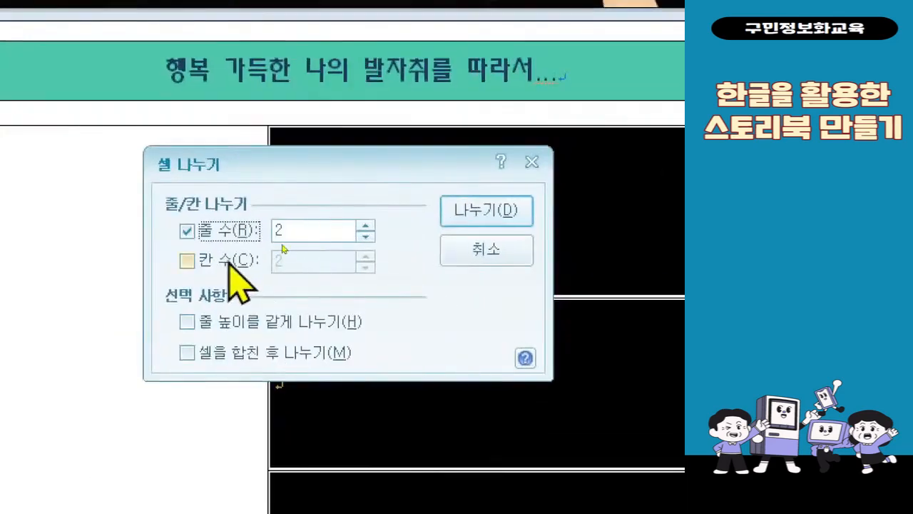
{"action": "left_click", "coordinate": [230, 261]}
{"action": "left_click", "coordinate": [227, 232]}
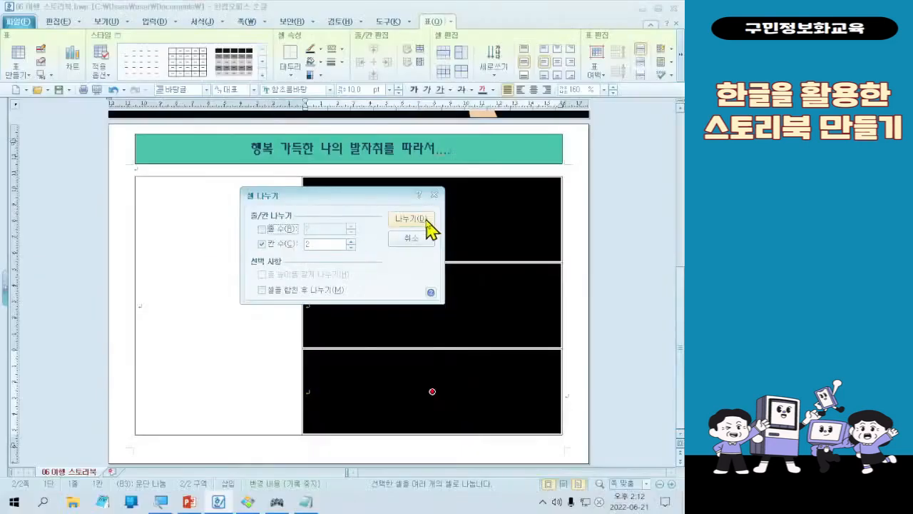
{"action": "left_click", "coordinate": [486, 210]}
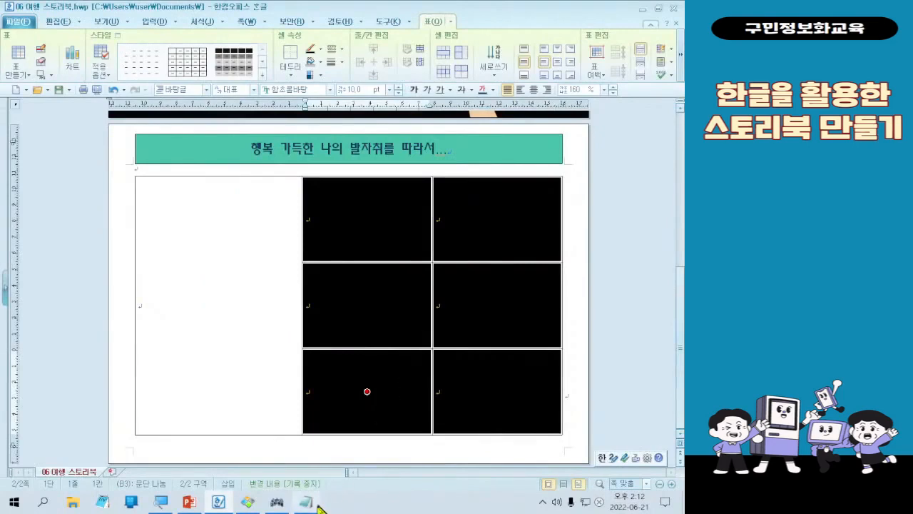
Bring up the FREEON Tester keyboard window, and return to the document to clear the selection of the six split cells
{"action": "left_click", "coordinate": [277, 501]}
{"action": "key", "text": "Escape"}
{"action": "key", "text": "Escape"}
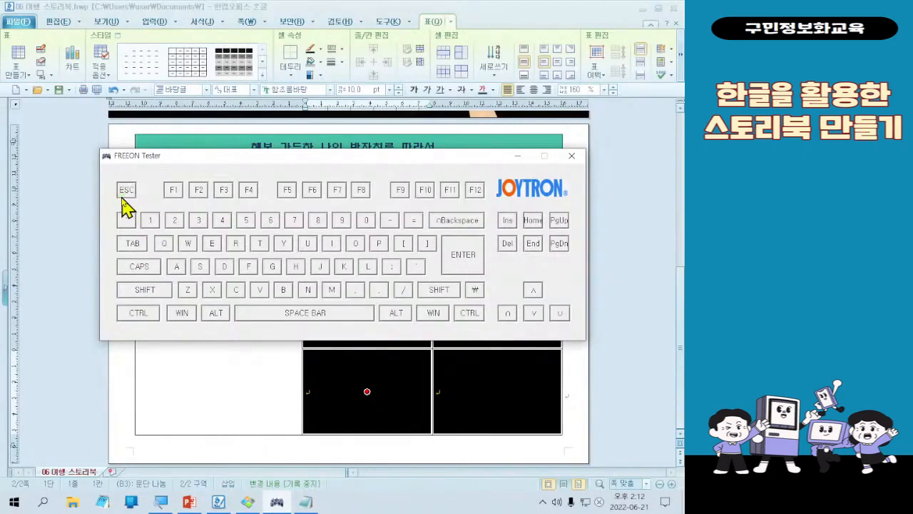
{"action": "key", "text": "Escape"}
{"action": "key", "text": "Escape"}
{"action": "key", "text": "Escape"}
{"action": "key", "text": "Escape"}
{"action": "key", "text": "Escape"}
{"action": "key", "text": "Escape"}
{"action": "key", "text": "Escape"}
{"action": "key", "text": "Escape"}
{"action": "key", "text": "Escape"}
{"action": "key", "text": "Escape"}
{"action": "key", "text": "Escape"}
{"action": "key", "text": "Escape"}
{"action": "key", "text": "Escape"}
{"action": "key", "text": "Escape"}
{"action": "left_click", "coordinate": [394, 419]}
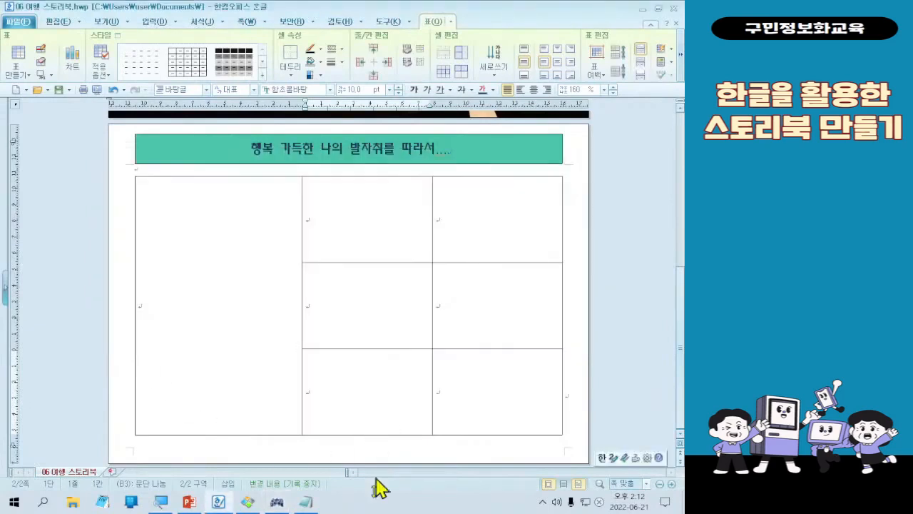
Check the finished example image, align the tall left cell's text to the top left, and enter the heading "제주도를 가다" there
{"action": "left_click", "coordinate": [248, 502]}
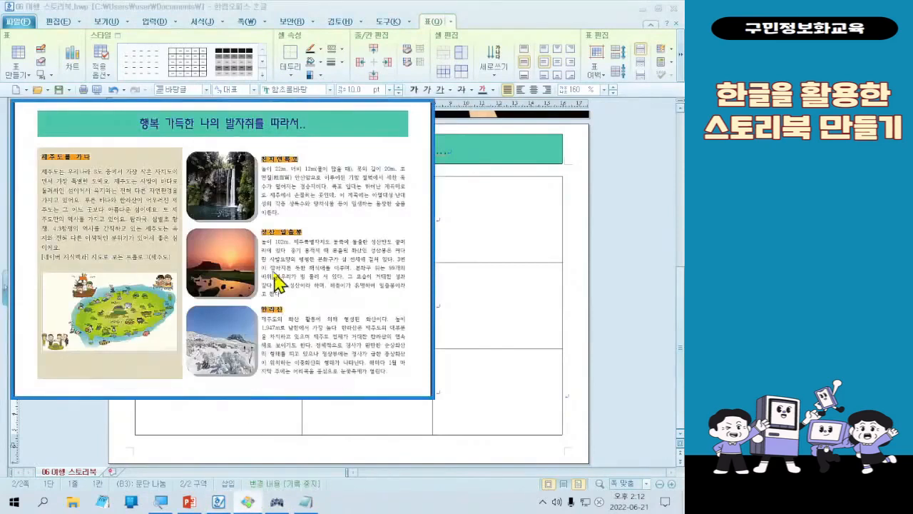
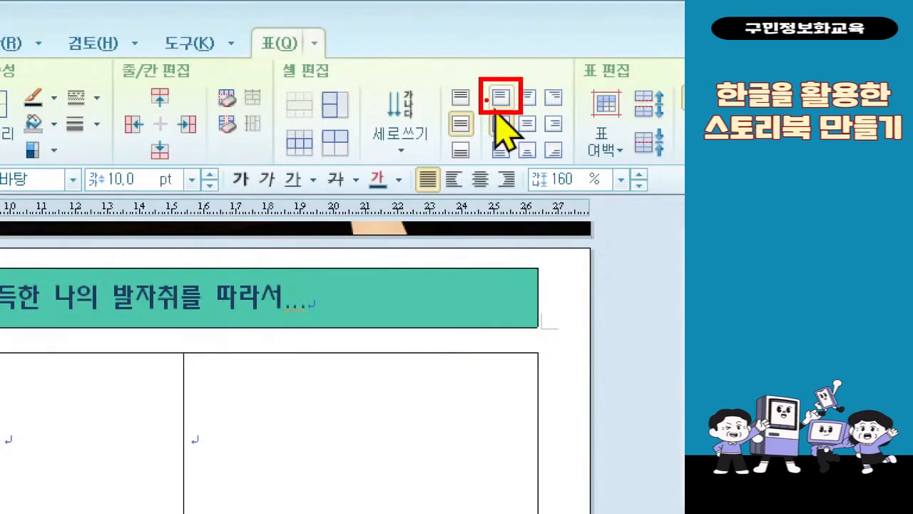
{"action": "left_click", "coordinate": [508, 95]}
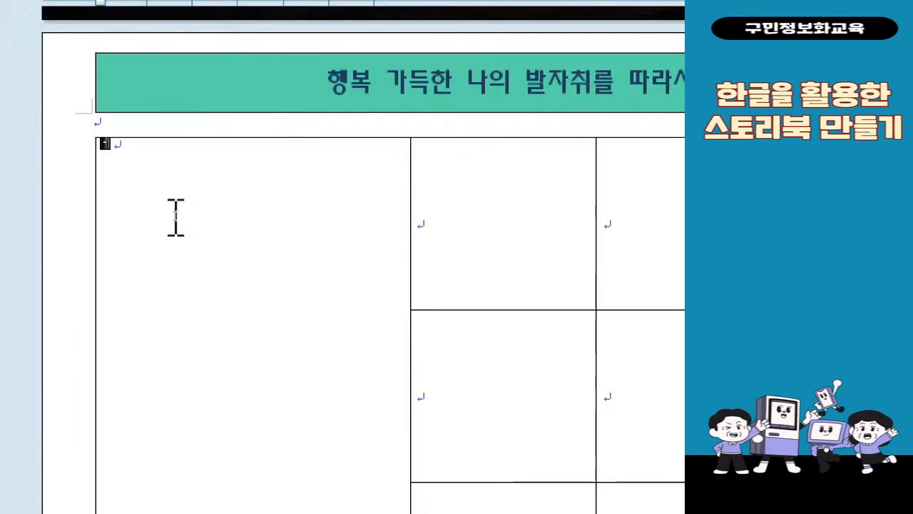
{"action": "type", "text": "제주도를 ㄱ"}
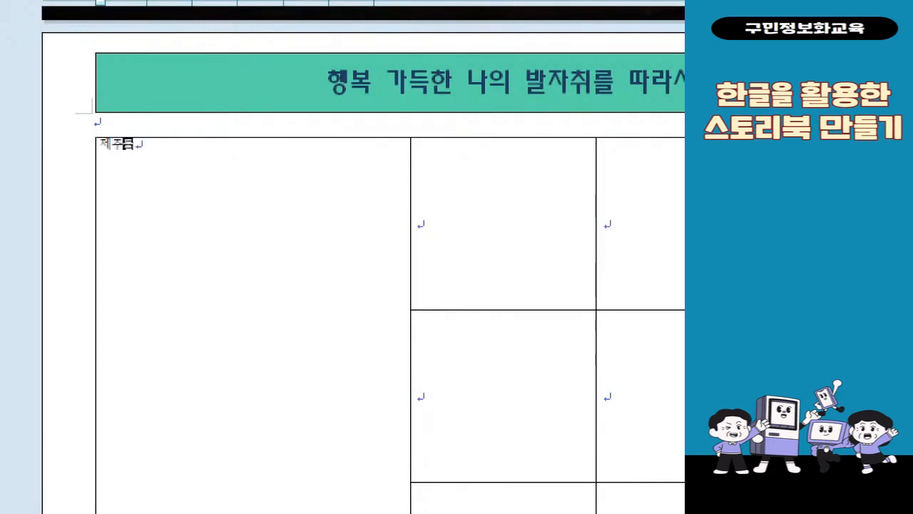
{"action": "type", "text": "ㅏ다"}
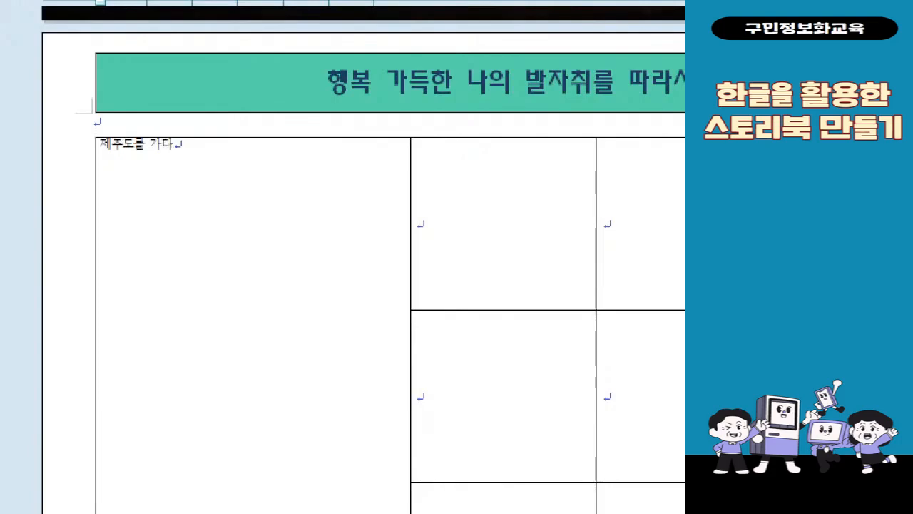
Switch to Notepad, replace its text with "제주도를 가다", and minimize it to return to the document
{"action": "key", "text": "alt+Tab"}
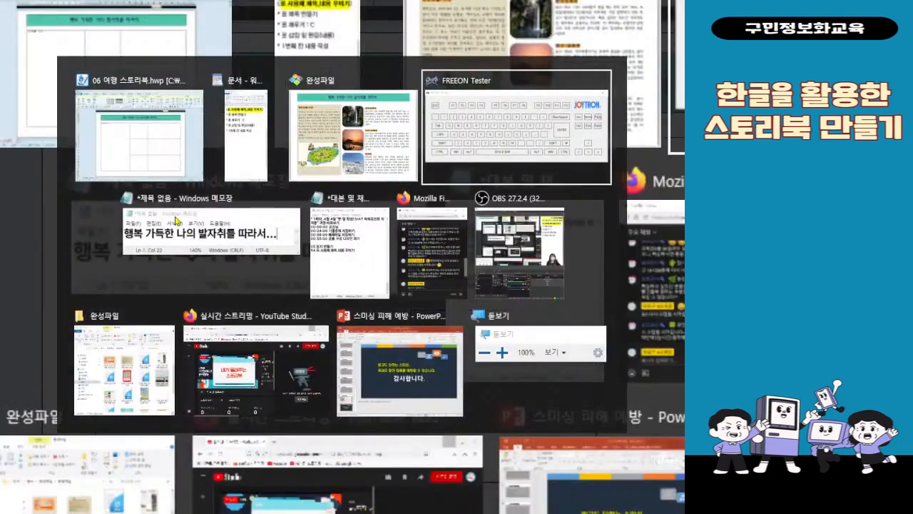
{"action": "left_click", "coordinate": [175, 221]}
{"action": "key", "text": "ctrl+a"}
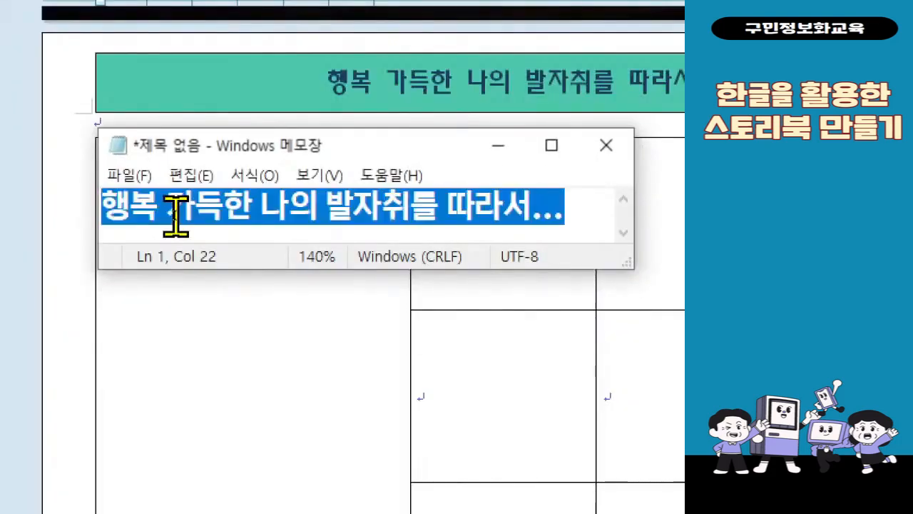
{"action": "type", "text": "wpwne"}
{"action": "key", "text": "BackSpace"}
{"action": "key", "text": "BackSpace"}
{"action": "key", "text": "BackSpace"}
{"action": "key", "text": "BackSpace"}
{"action": "key", "text": "BackSpace"}
{"action": "key", "text": "Hangul"}
{"action": "type", "text": "젯주도를 가다"}
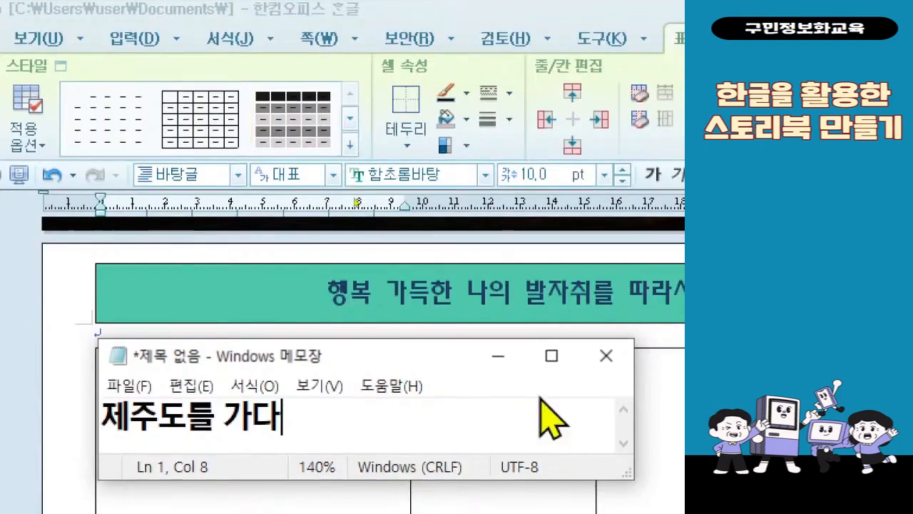
{"action": "left_click", "coordinate": [498, 356]}
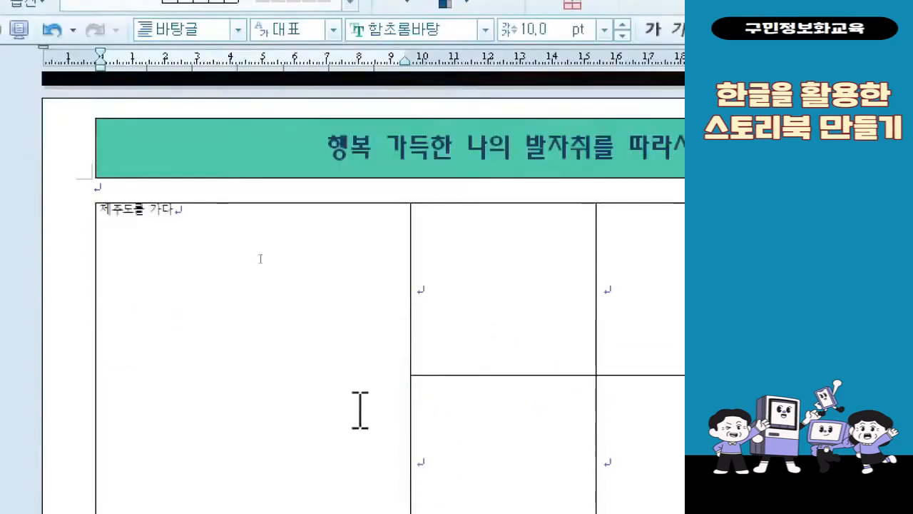
Add two empty lines below the "제주도를 가다" heading in the tall left cell
{"action": "key", "text": "Return"}
{"action": "key", "text": "Return"}
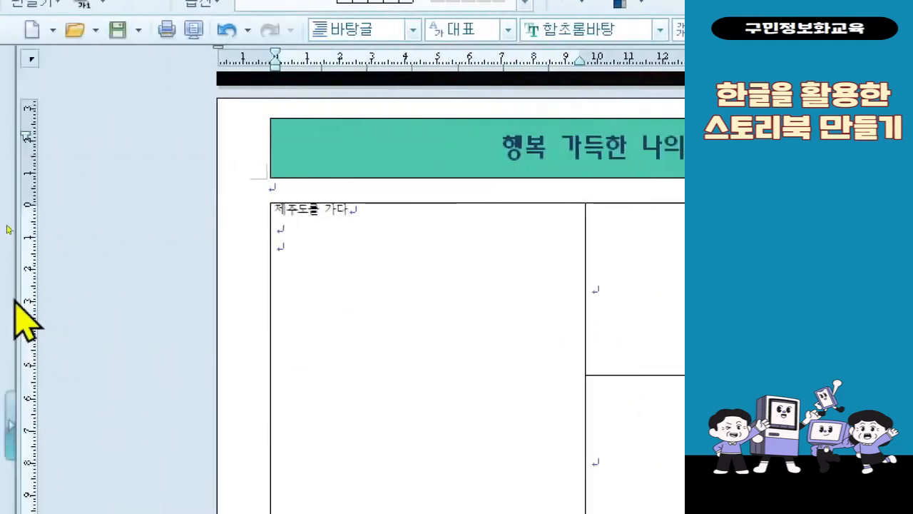
{"action": "key", "text": "alt+Tab"}
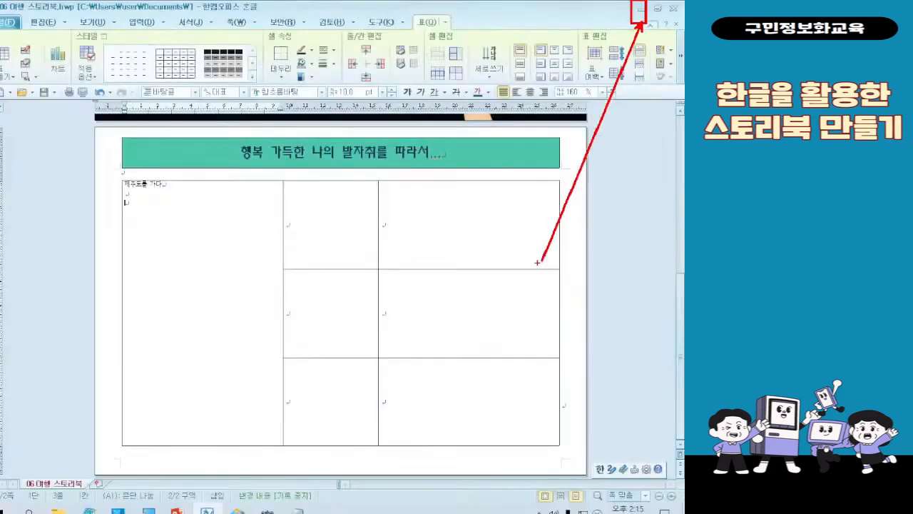
Minimize the document, example image and keyboard tester windows, and open Microsoft Edge from the desktop
{"action": "left_click", "coordinate": [641, 9]}
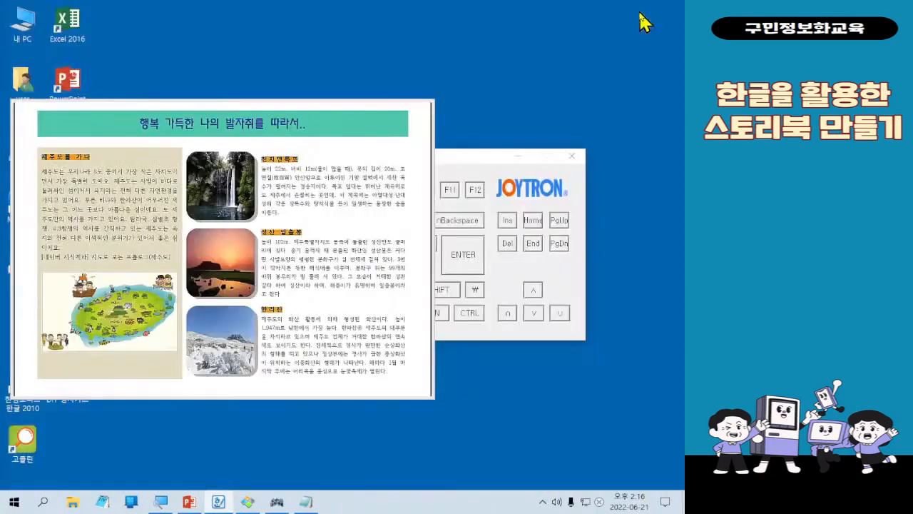
{"action": "left_click", "coordinate": [375, 105]}
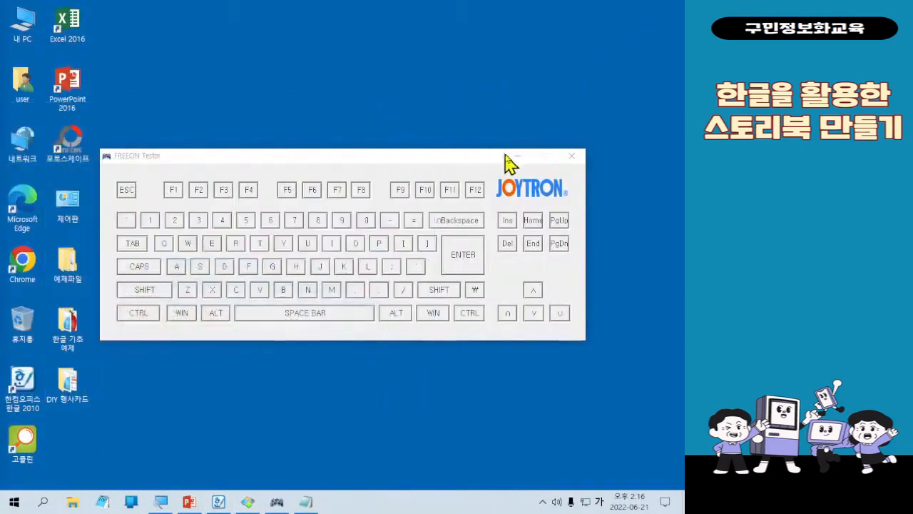
{"action": "left_click", "coordinate": [517, 157]}
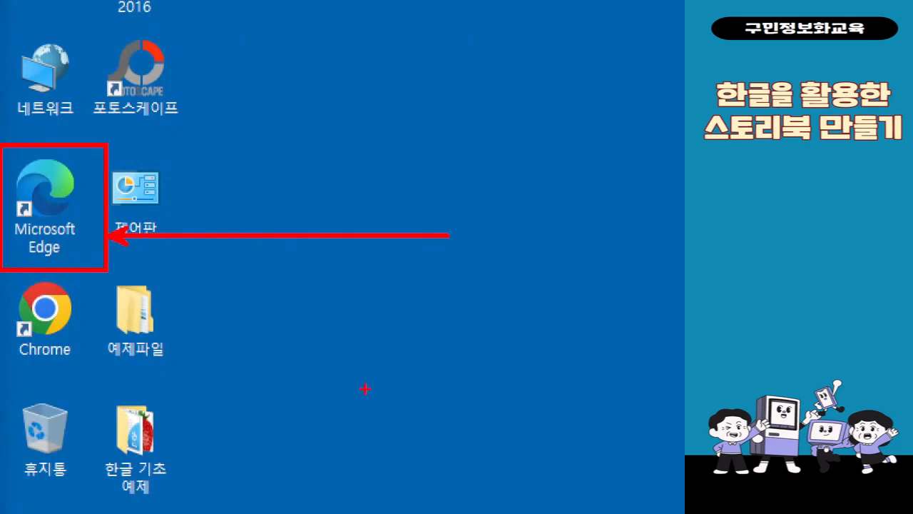
{"action": "double_click", "coordinate": [64, 240]}
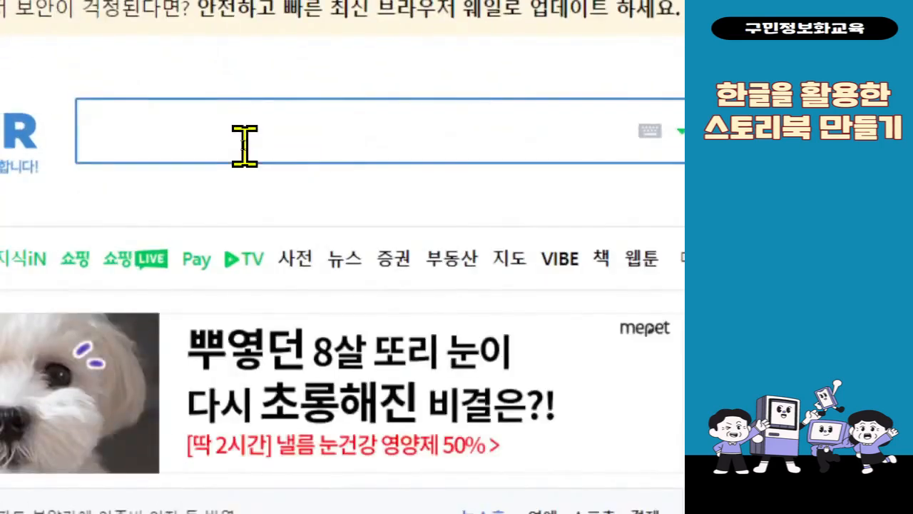
Search Naver for "제주도 지도"
{"action": "type", "text": "잿ㄷ"}
{"action": "key", "text": "BackSpace"}
{"action": "key", "text": "BackSpace"}
{"action": "type", "text": "ㅔㅈ"}
{"action": "key", "text": "BackSpace"}
{"action": "key", "text": "BackSpace"}
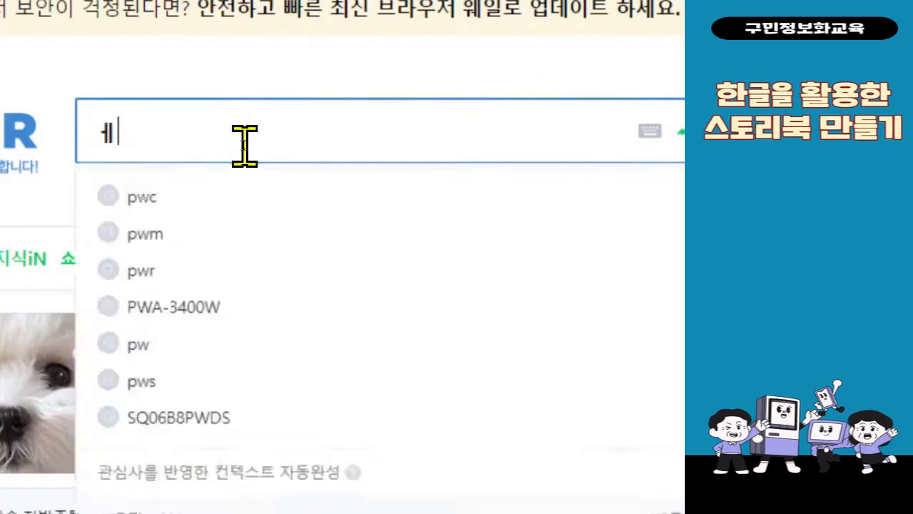
{"action": "type", "text": "제주더ㅗ"}
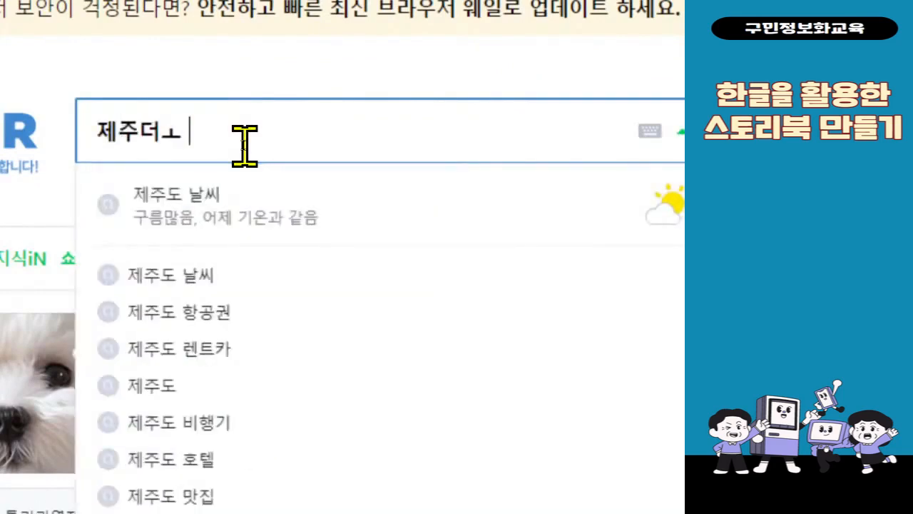
{"action": "key", "text": "BackSpace"}
{"action": "key", "text": "BackSpace"}
{"action": "key", "text": "BackSpace"}
{"action": "key", "text": "BackSpace"}
{"action": "type", "text": "제"}
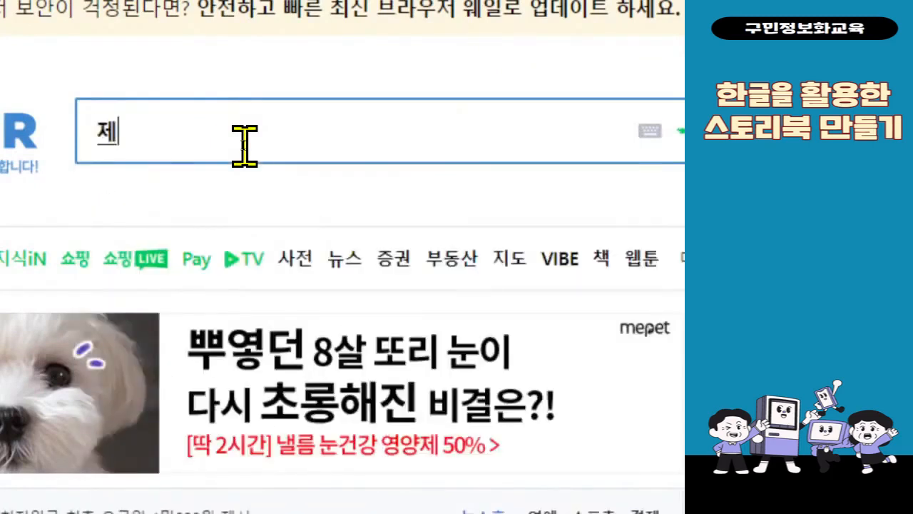
{"action": "type", "text": "주도 지도"}
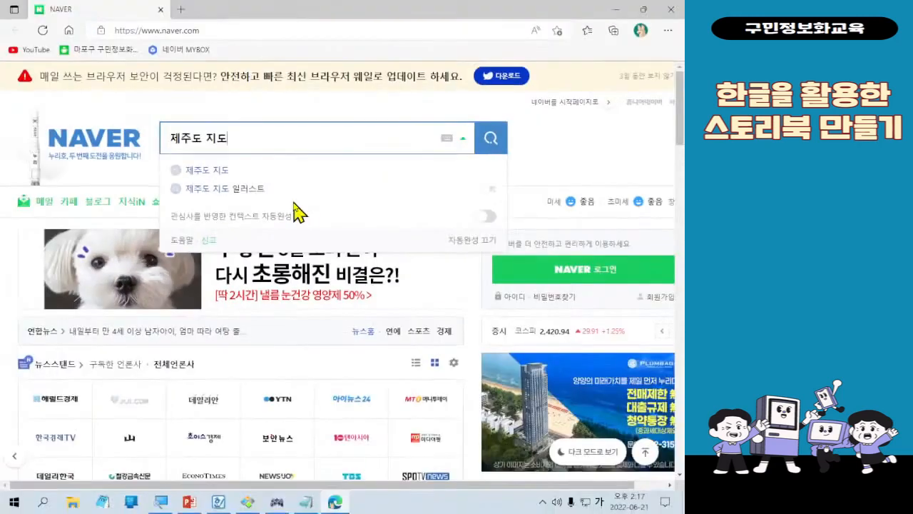
{"action": "key", "text": "Return"}
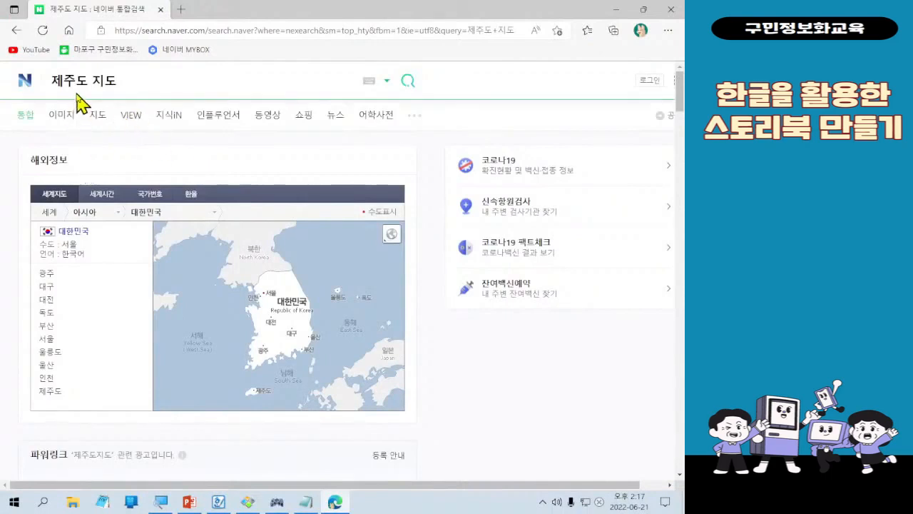
Show the extra search categories and narrow the "제주도 지도" results to 지식백과 entries
{"action": "mouse_move", "coordinate": [396, 106]}
{"action": "left_mouse_down"}
{"action": "mouse_move", "coordinate": [442, 129]}
{"action": "mouse_move", "coordinate": [443, 343]}
{"action": "mouse_move", "coordinate": [454, 383]}
{"action": "left_mouse_up"}
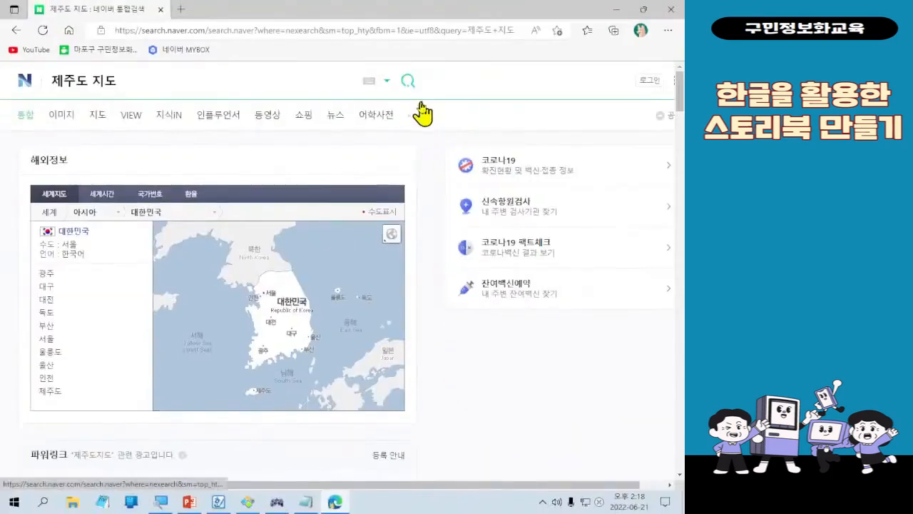
{"action": "left_click", "coordinate": [427, 99]}
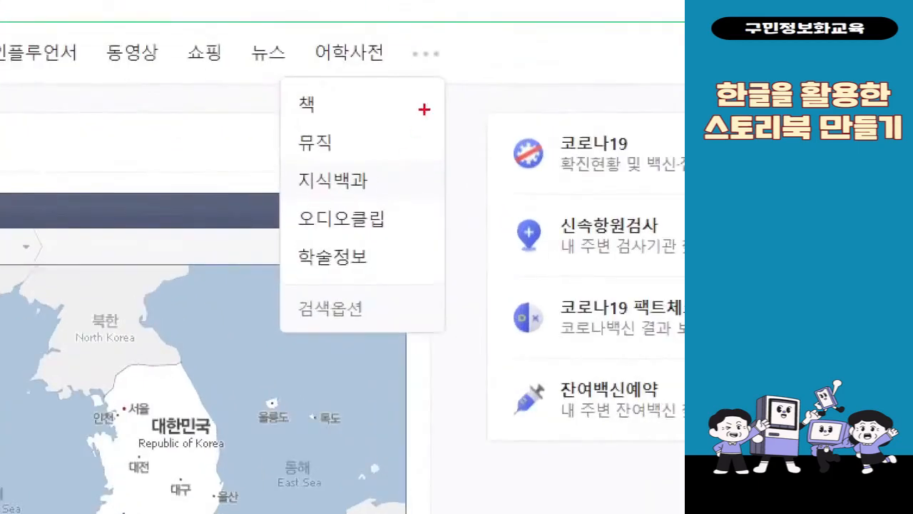
{"action": "left_click_drag", "start_coordinate": [387, 33], "coordinate": [487, 91]}
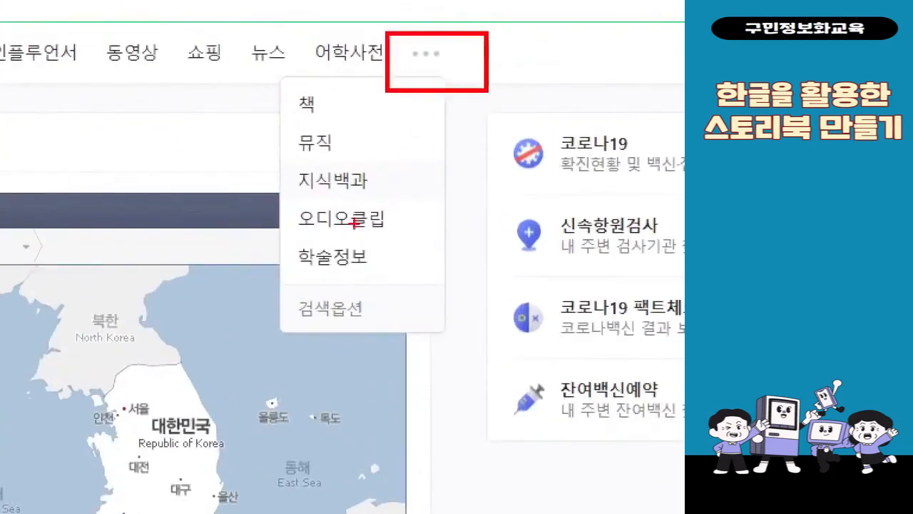
{"action": "left_click_drag", "start_coordinate": [284, 169], "coordinate": [404, 216]}
{"action": "left_click_drag", "start_coordinate": [455, 86], "coordinate": [403, 163]}
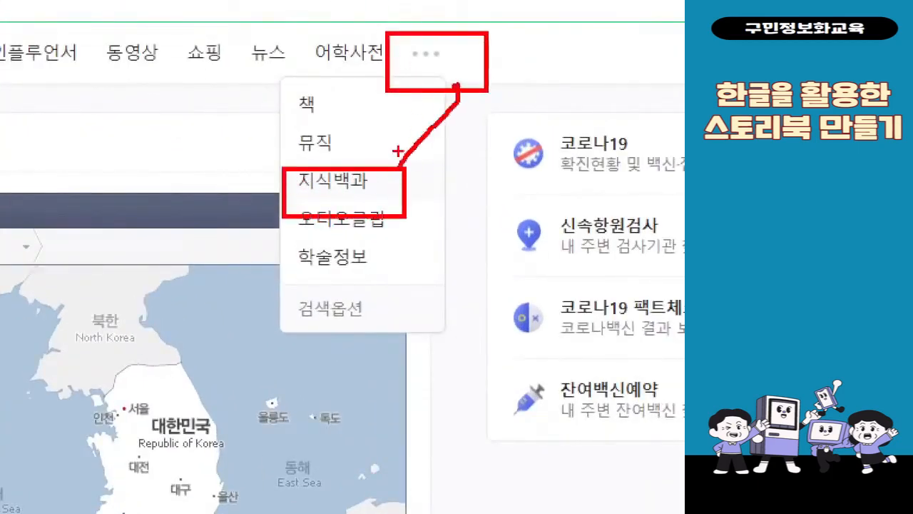
{"action": "left_click_drag", "start_coordinate": [401, 128], "coordinate": [404, 164]}
{"action": "left_click_drag", "start_coordinate": [407, 184], "coordinate": [441, 161]}
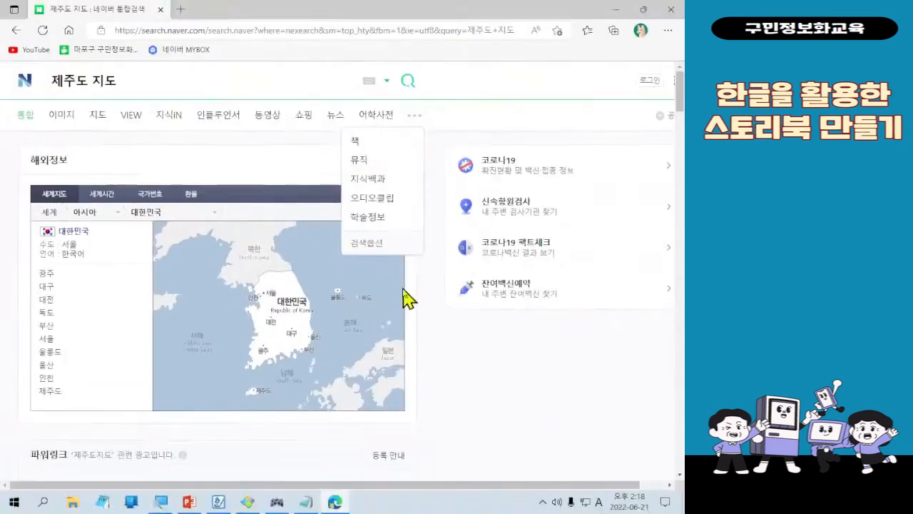
{"action": "left_click", "coordinate": [363, 181]}
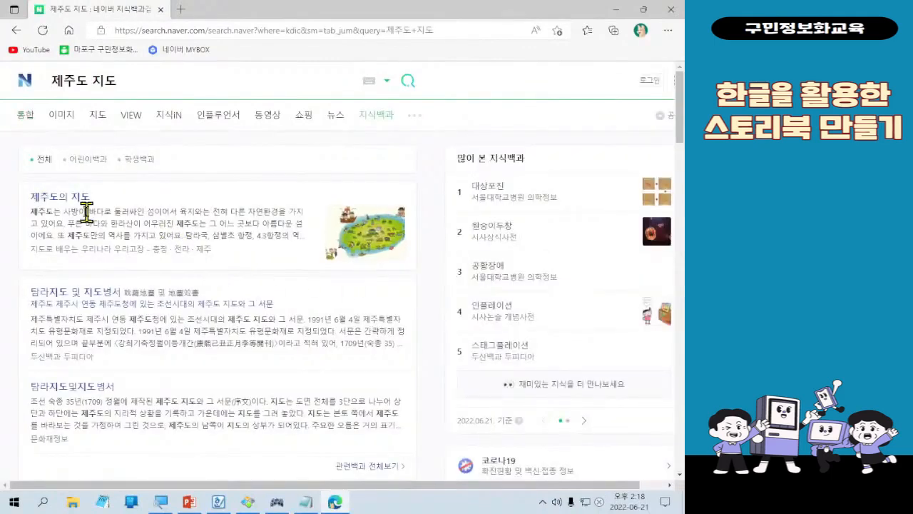
Open the "제주도의 지도" encyclopedia entry and bring its introductory paragraph and map into view
{"action": "mouse_move", "coordinate": [25, 183]}
{"action": "left_mouse_down"}
{"action": "mouse_move", "coordinate": [82, 216]}
{"action": "mouse_move", "coordinate": [105, 212]}
{"action": "left_mouse_up"}
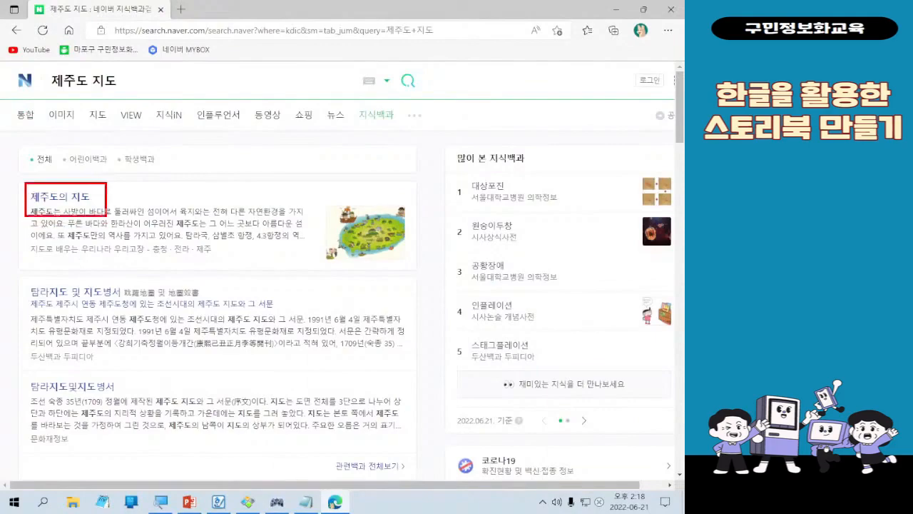
{"action": "left_click_drag", "start_coordinate": [123, 174], "coordinate": [179, 157]}
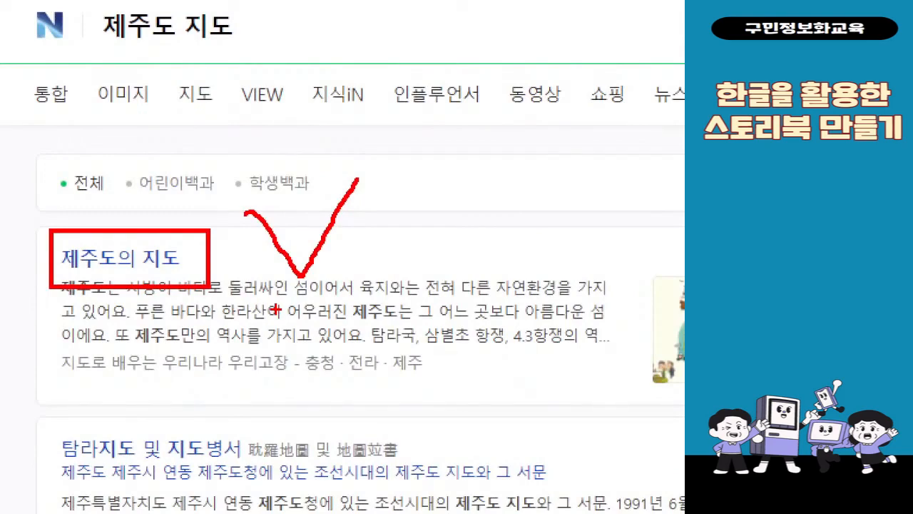
{"action": "left_click", "coordinate": [72, 258]}
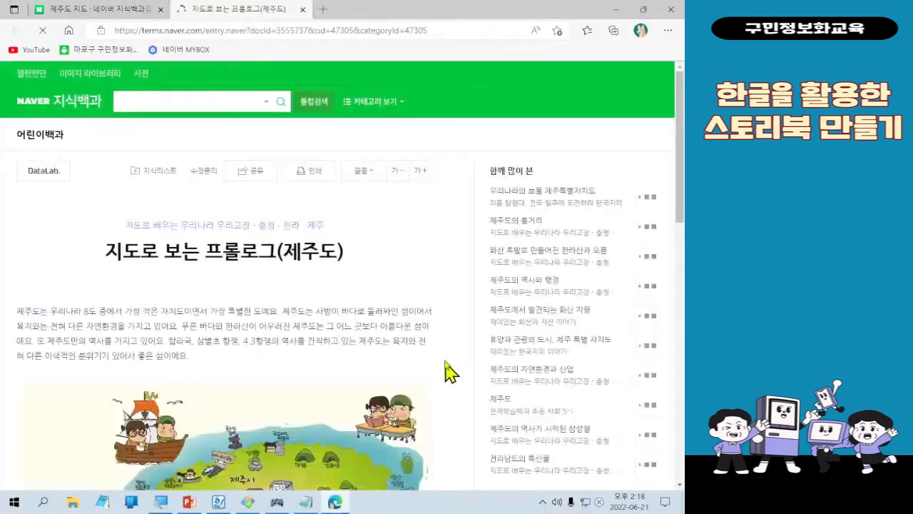
{"action": "scroll", "coordinate": [457, 350], "scroll_direction": "down", "scroll_amount": 2}
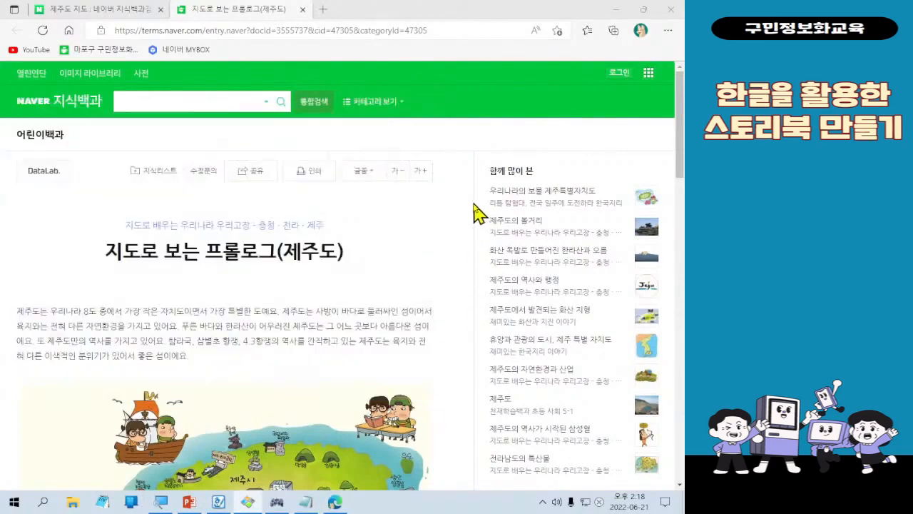
{"action": "scroll", "coordinate": [489, 357], "scroll_direction": "down", "scroll_amount": 2}
{"action": "scroll", "coordinate": [485, 359], "scroll_direction": "up", "scroll_amount": 1}
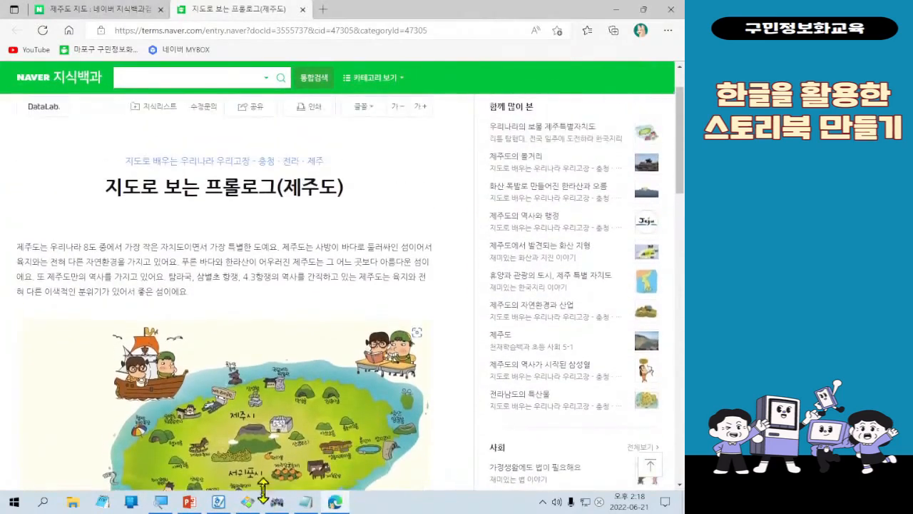
Check the finished example image for the text used in the left column, and return to the encyclopedia page
{"action": "mouse_move", "coordinate": [231, 507]}
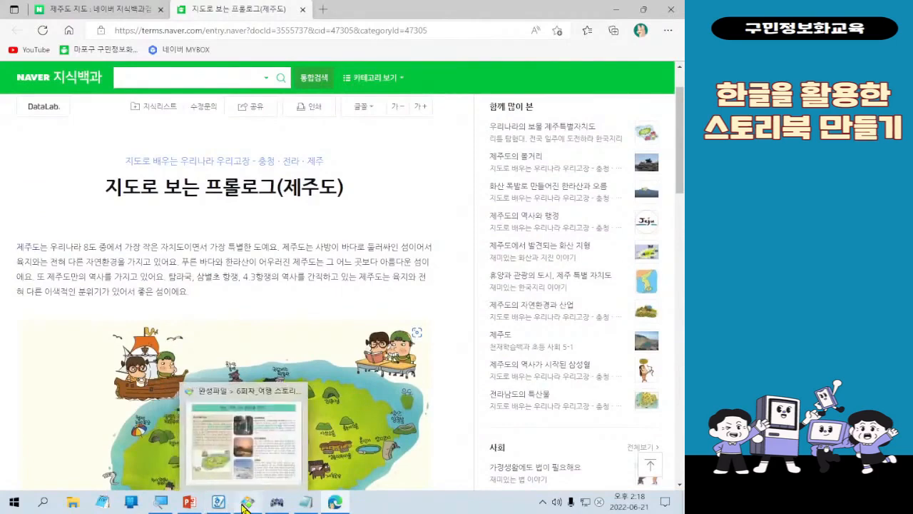
{"action": "left_click", "coordinate": [242, 506]}
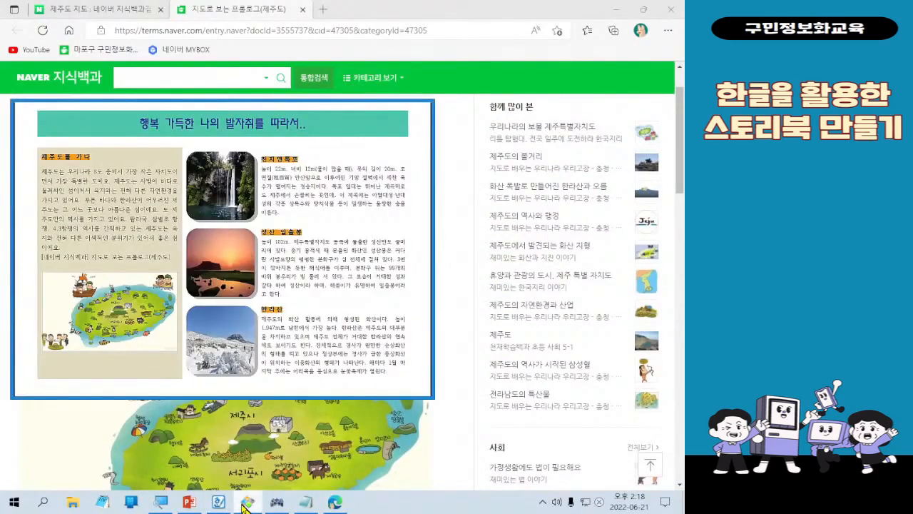
{"action": "left_click", "coordinate": [243, 506]}
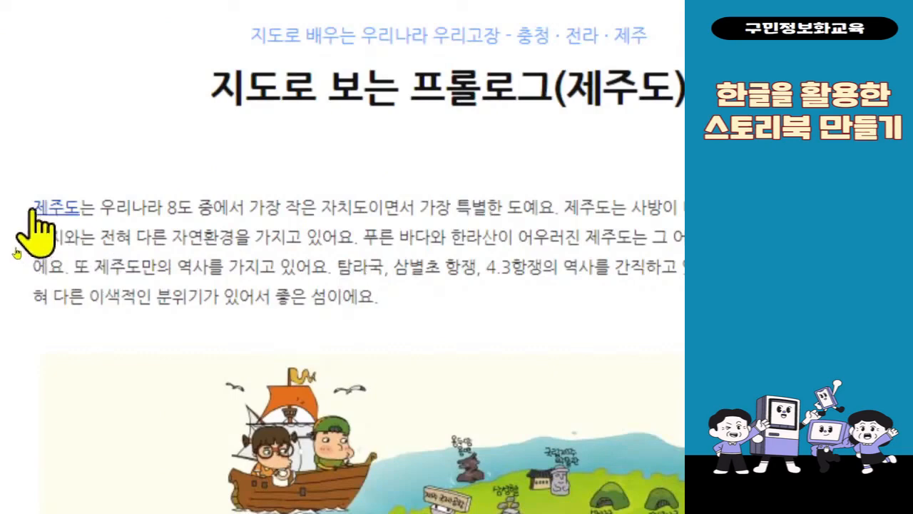
Copy the introductory paragraph of "지도로 보는 프롤로그(제주도)", from "제주도는 우리나라 8도" to "좋은 섬이에요."
{"action": "left_click_drag", "start_coordinate": [32, 207], "coordinate": [395, 299]}
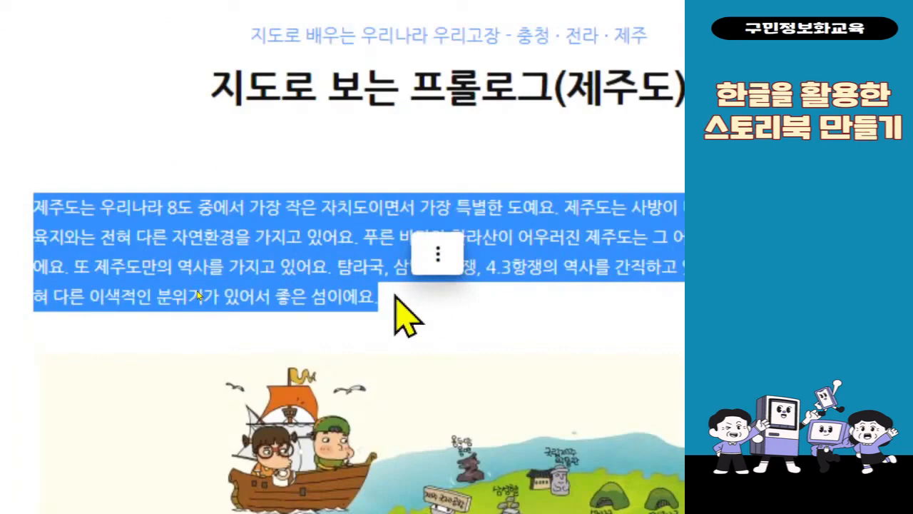
{"action": "right_click", "coordinate": [368, 243]}
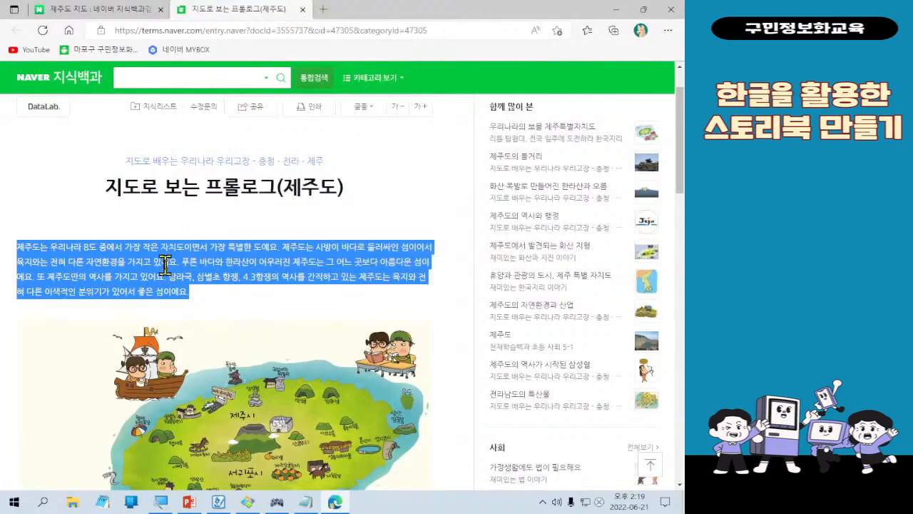
{"action": "right_click", "coordinate": [167, 265]}
{"action": "left_click", "coordinate": [238, 20]}
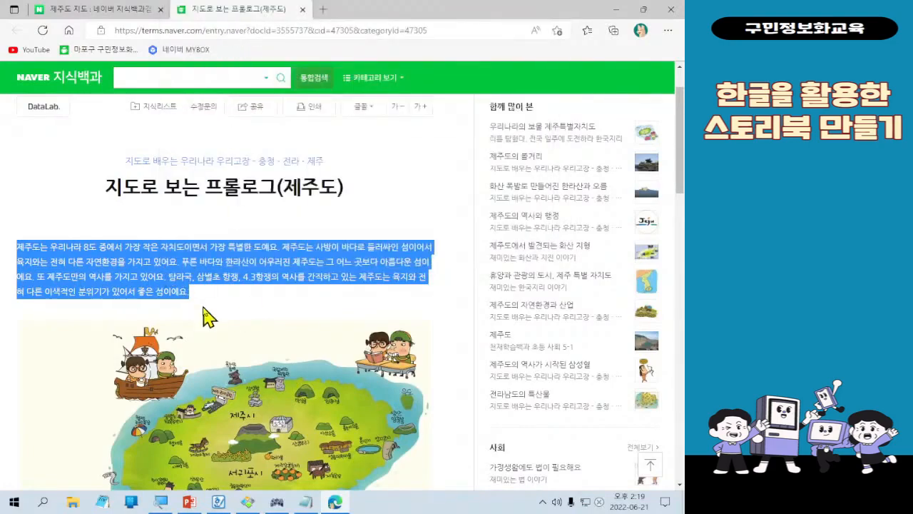
Show the keyboard tester window over the encyclopedia page and minimize it again
{"action": "mouse_move", "coordinate": [277, 502]}
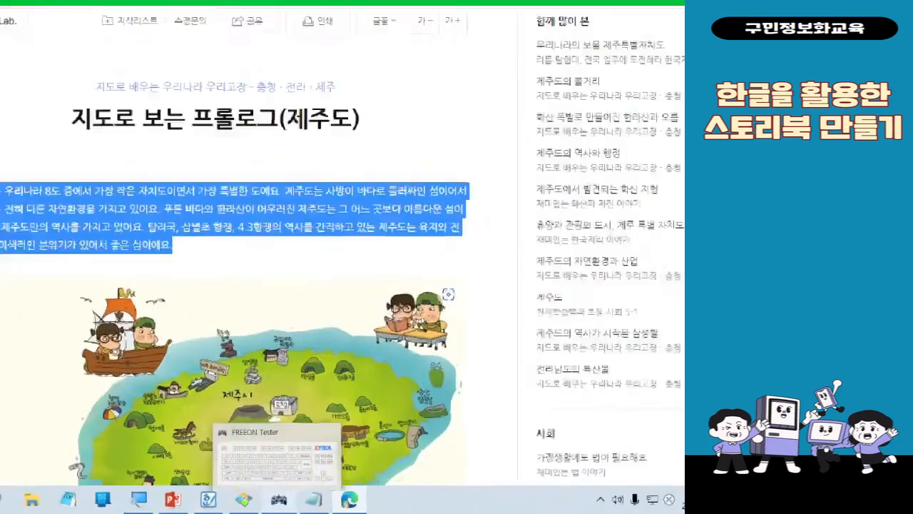
{"action": "left_click", "coordinate": [277, 457]}
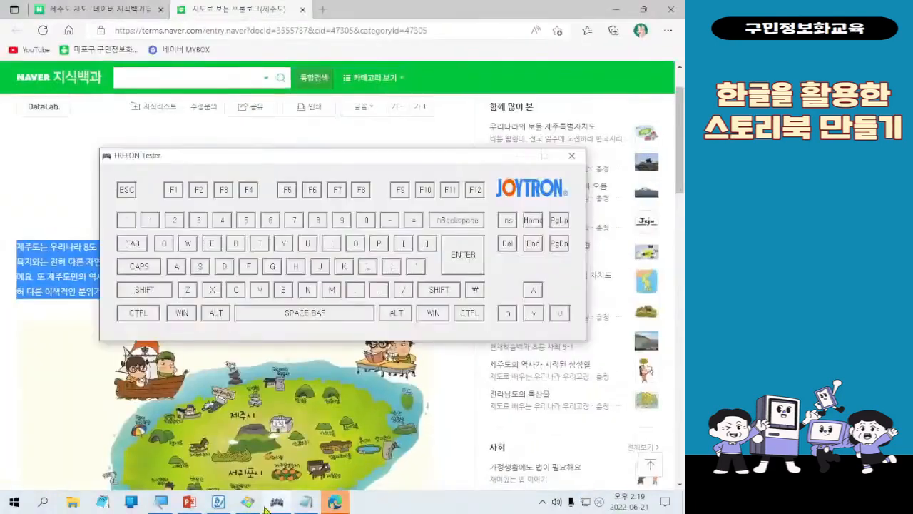
{"action": "left_click", "coordinate": [518, 156]}
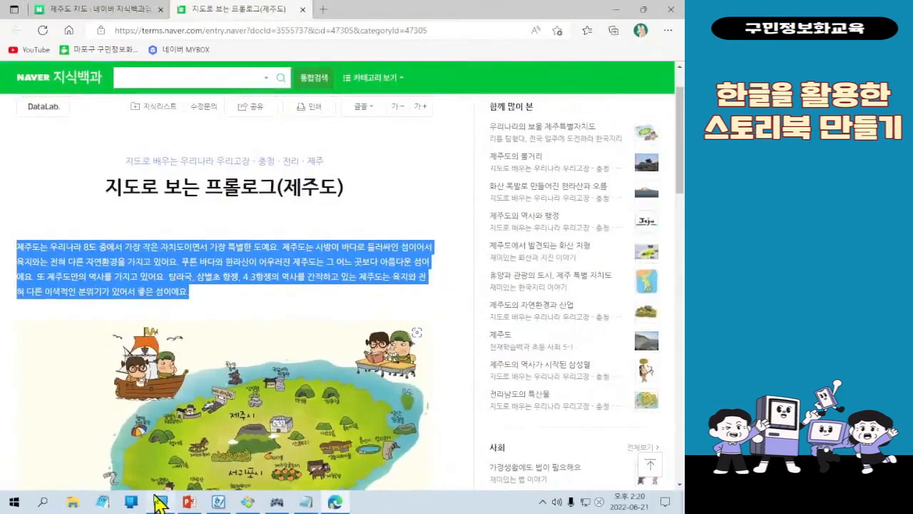
Switch to the Hangul document and paste the copied paragraph as plain text (텍스트 형식으로 붙이기) below the tall left cell's heading
{"action": "left_click", "coordinate": [291, 490]}
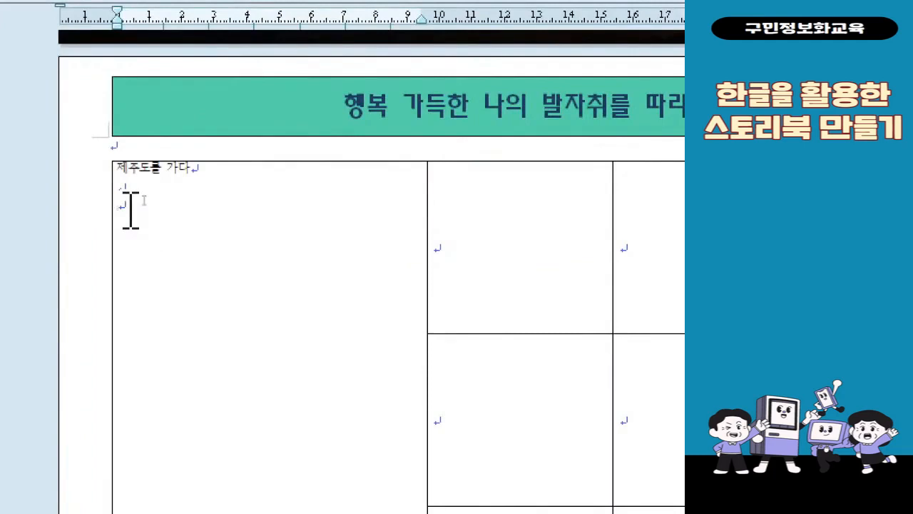
{"action": "right_click", "coordinate": [131, 210]}
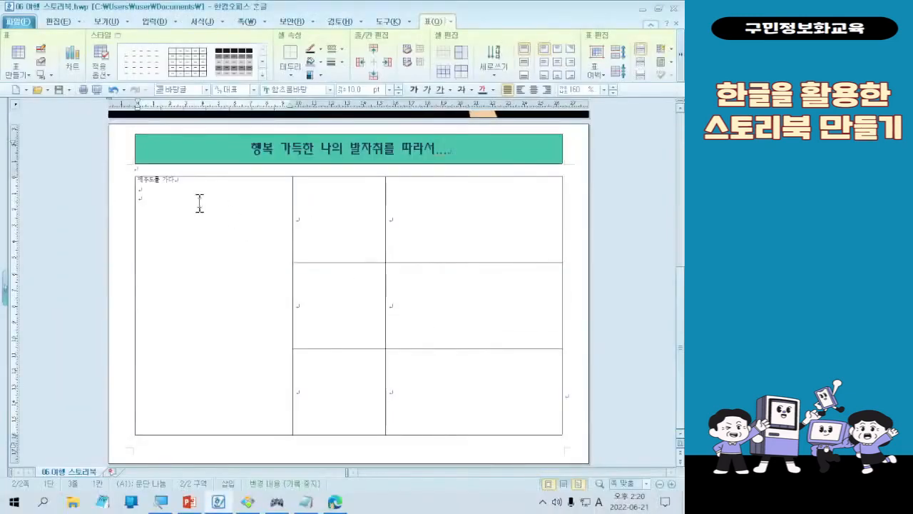
{"action": "right_click", "coordinate": [199, 204]}
{"action": "left_click", "coordinate": [225, 208]}
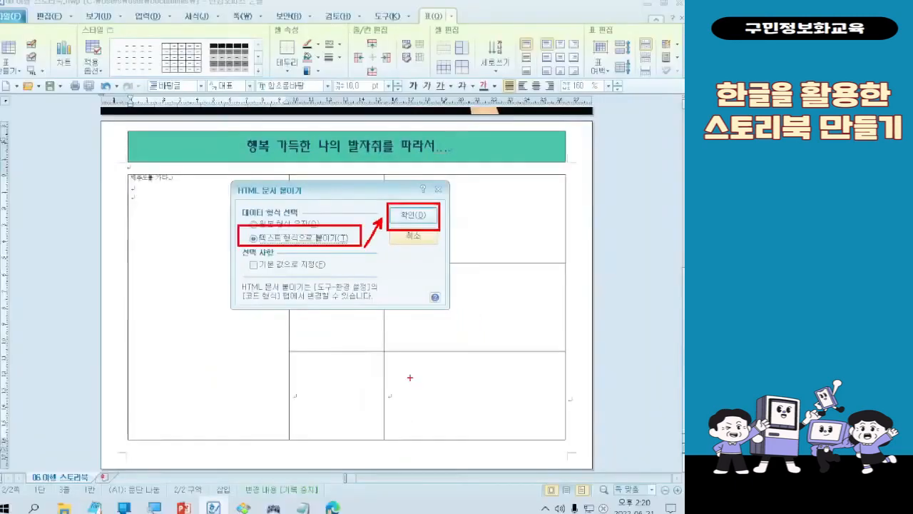
{"action": "left_click", "coordinate": [426, 219]}
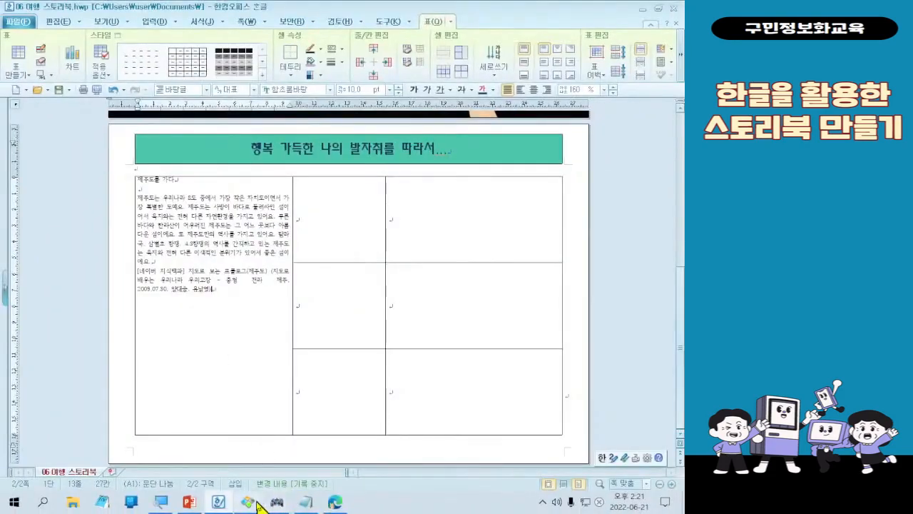
Compare the pasted text and source line in the tall left cell with the finished example image
{"action": "left_click", "coordinate": [256, 502]}
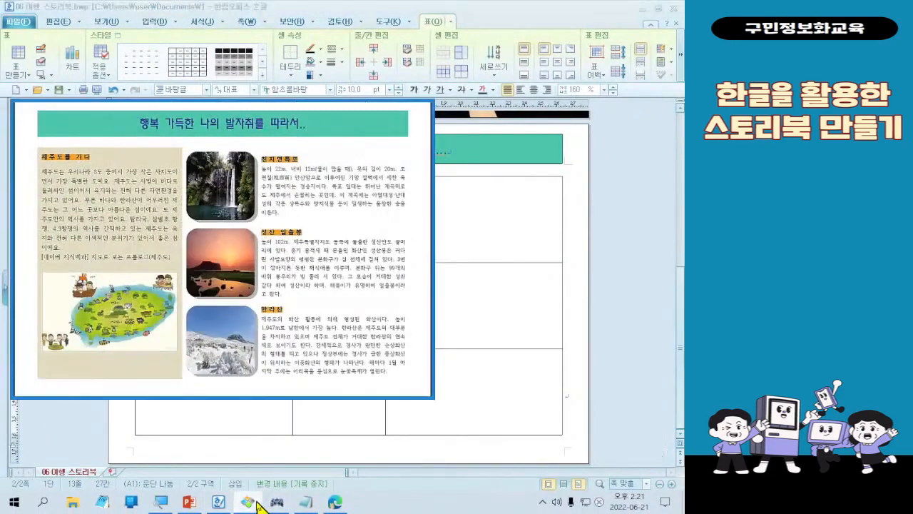
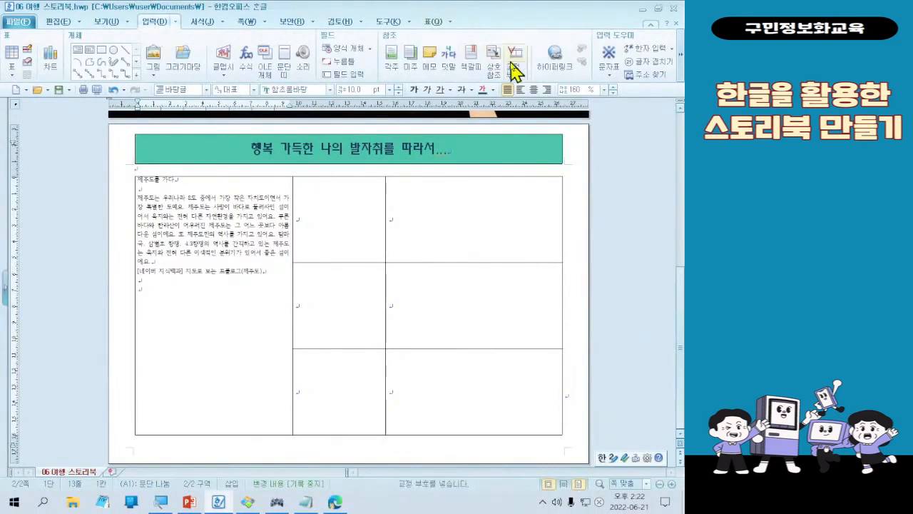
{"action": "scroll", "coordinate": [510, 62], "scroll_direction": "down", "scroll_amount": 2}
{"action": "scroll", "coordinate": [510, 69], "scroll_direction": "up", "scroll_amount": 2}
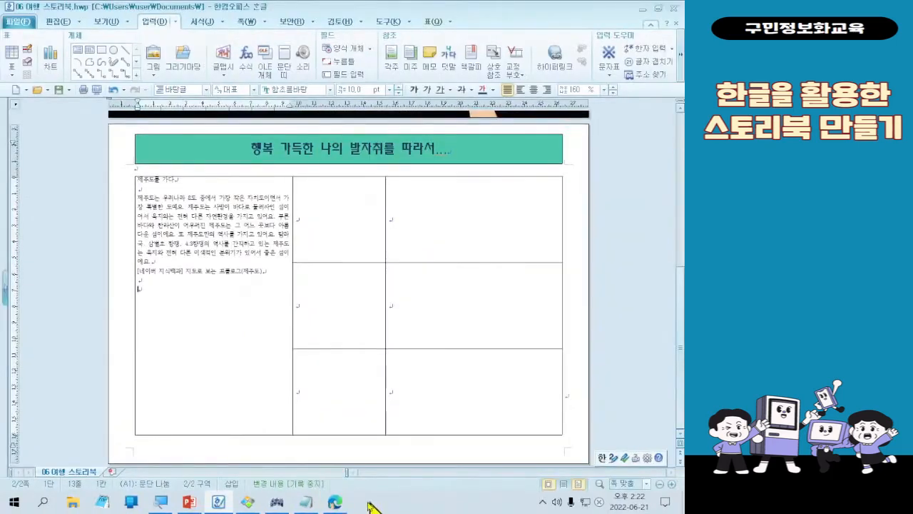
Switch to the browser, select the area around the Jeju map illustration with web capture (웹 캡처), and copy it
{"action": "left_click", "coordinate": [334, 502]}
{"action": "scroll", "coordinate": [456, 328], "scroll_direction": "down", "scroll_amount": 3}
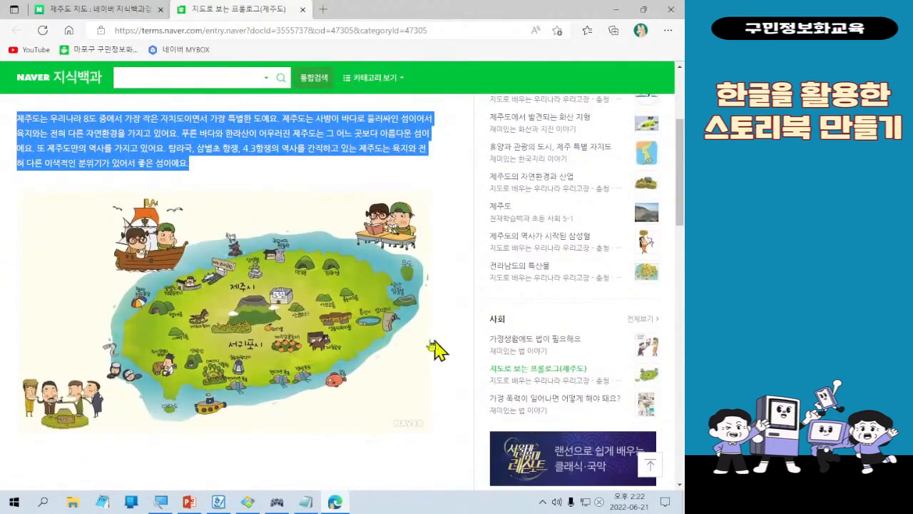
{"action": "right_click", "coordinate": [419, 295]}
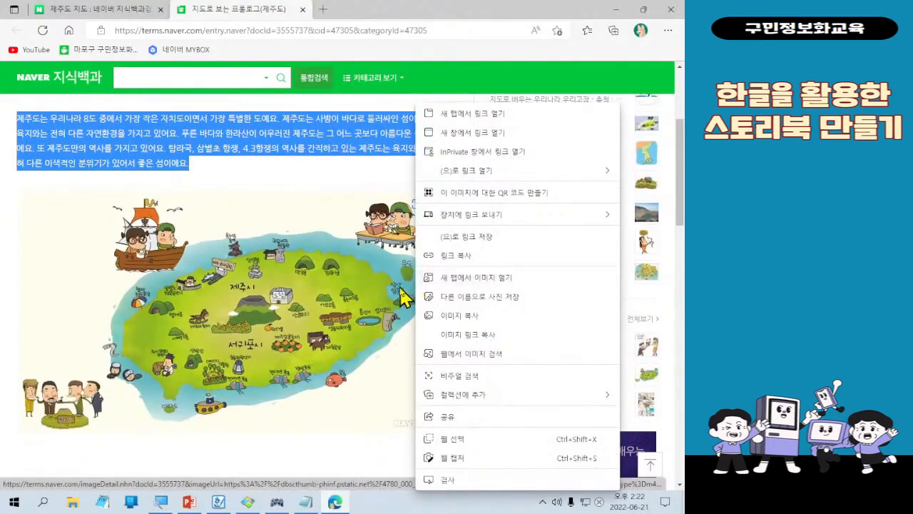
{"action": "right_click", "coordinate": [404, 294]}
{"action": "key", "text": "ctrl"}
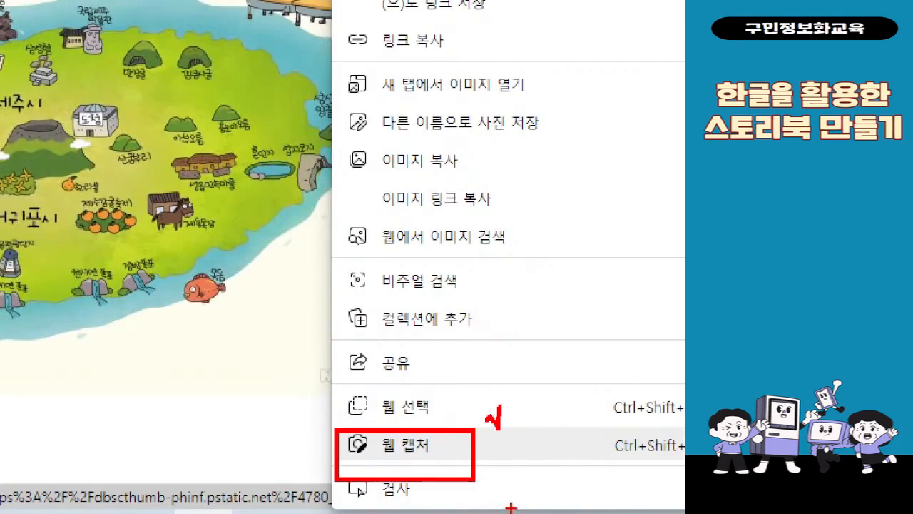
{"action": "key", "text": "Escape"}
{"action": "right_click", "coordinate": [391, 424]}
{"action": "left_click", "coordinate": [449, 385]}
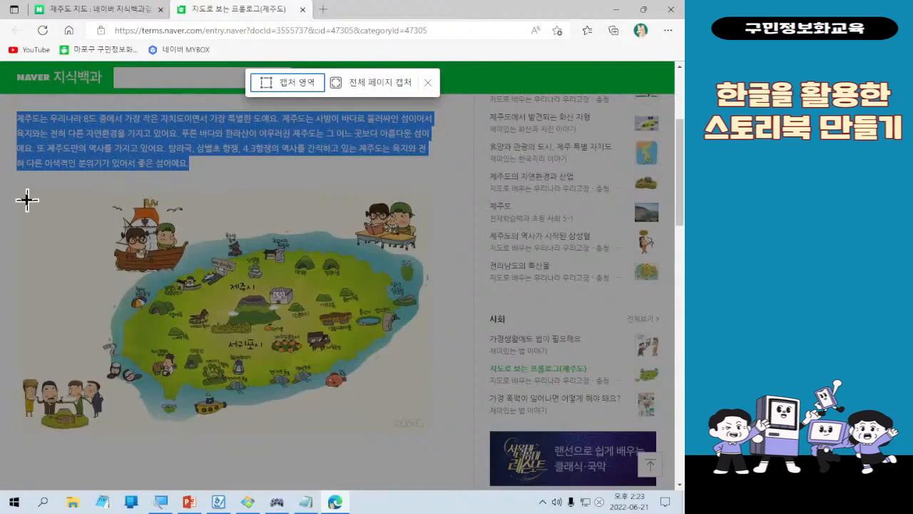
{"action": "left_click_drag", "start_coordinate": [23, 191], "coordinate": [428, 433]}
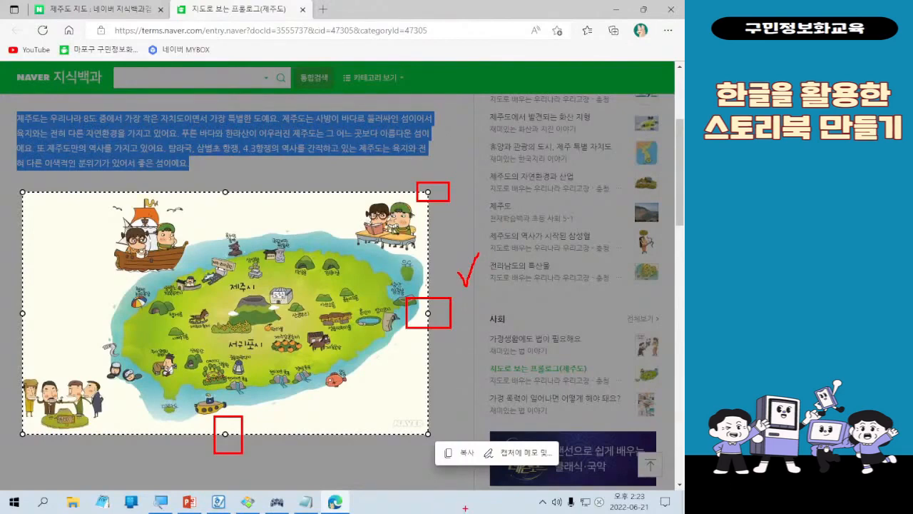
{"action": "key", "text": "Escape"}
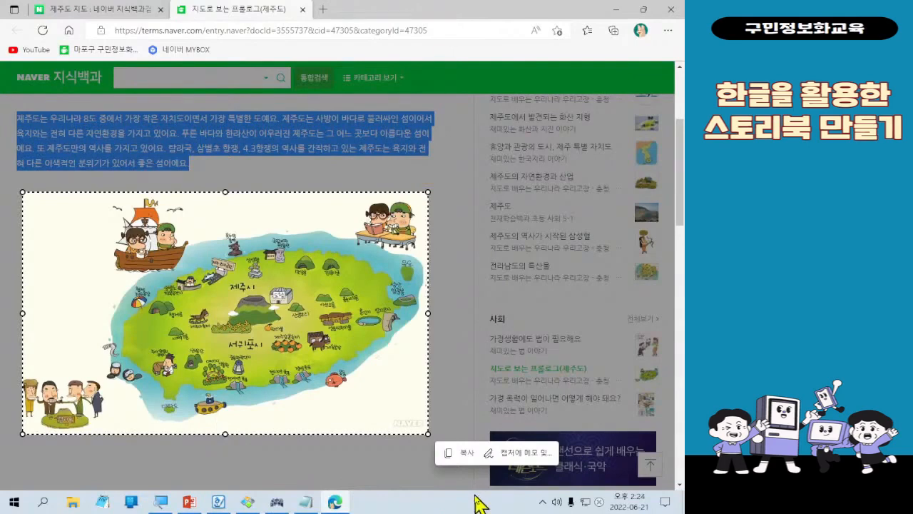
{"action": "left_click", "coordinate": [459, 454]}
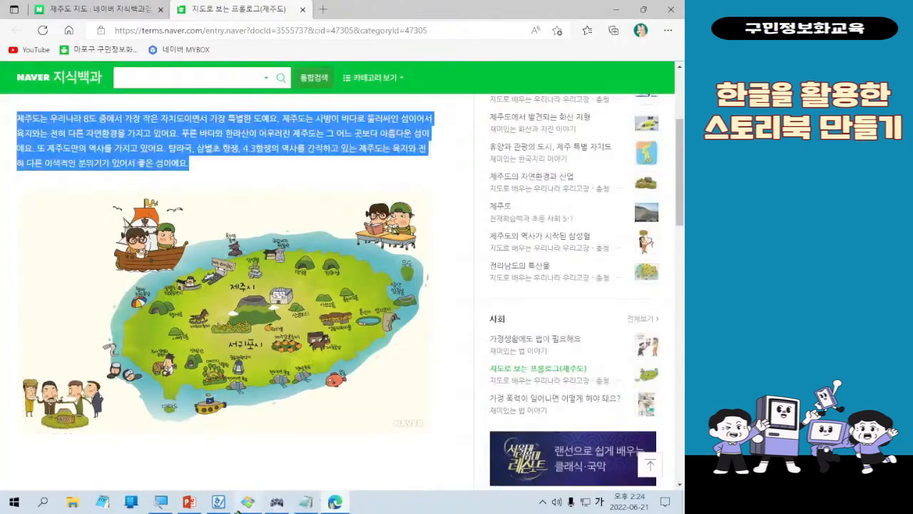
Switch to the Hangul document, paste the captured map below the source line in the tall left cell, and undo the paste
{"action": "left_click", "coordinate": [218, 502]}
{"action": "right_click", "coordinate": [197, 292]}
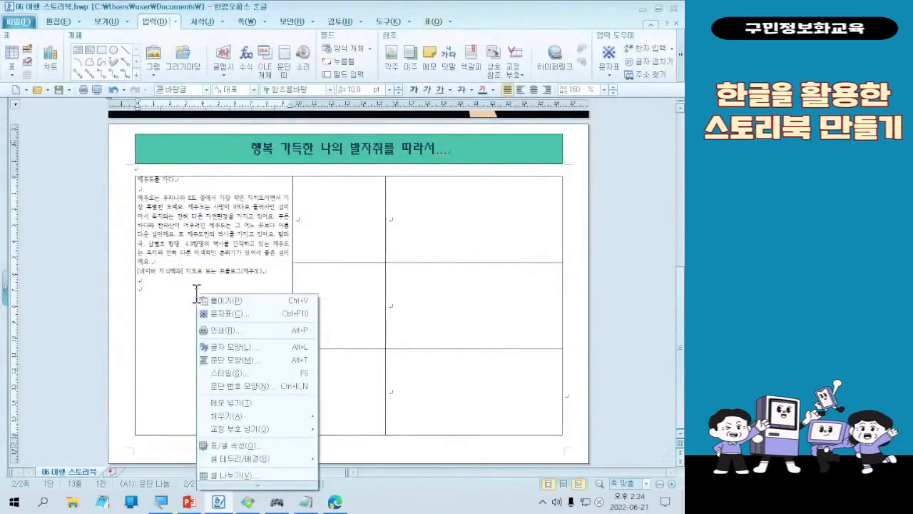
{"action": "left_click", "coordinate": [214, 303]}
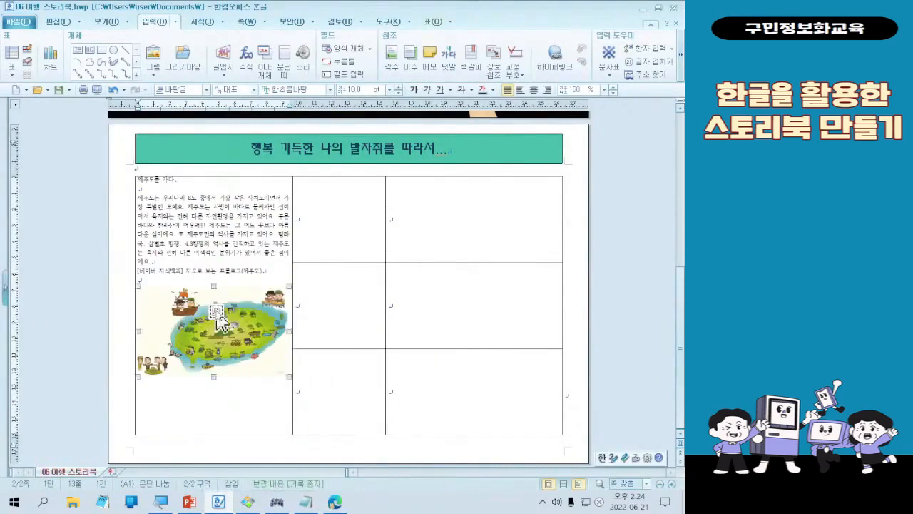
{"action": "key", "text": "ctrl+z"}
Switch back to the browser, web-capture (웹 캡처) the whole Jeju map illustration again, and copy the adjusted area
{"action": "key", "text": "alt+Tab"}
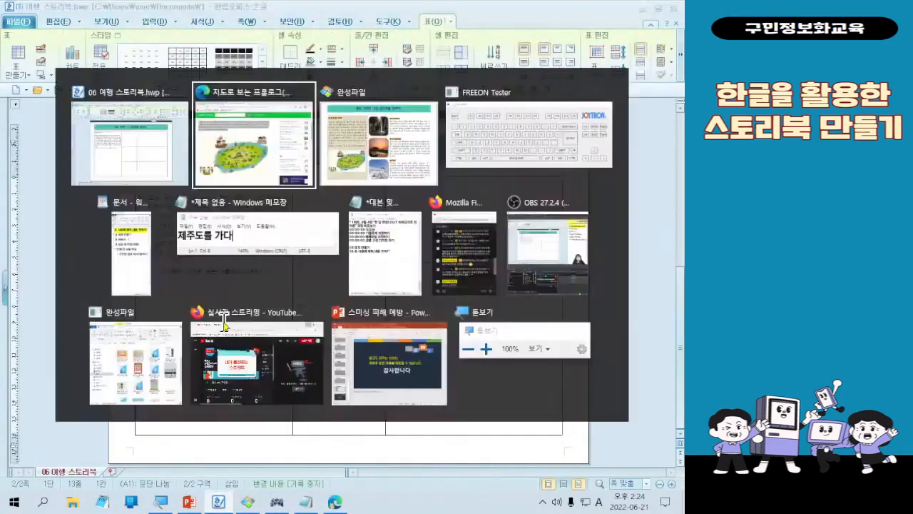
{"action": "right_click", "coordinate": [438, 427]}
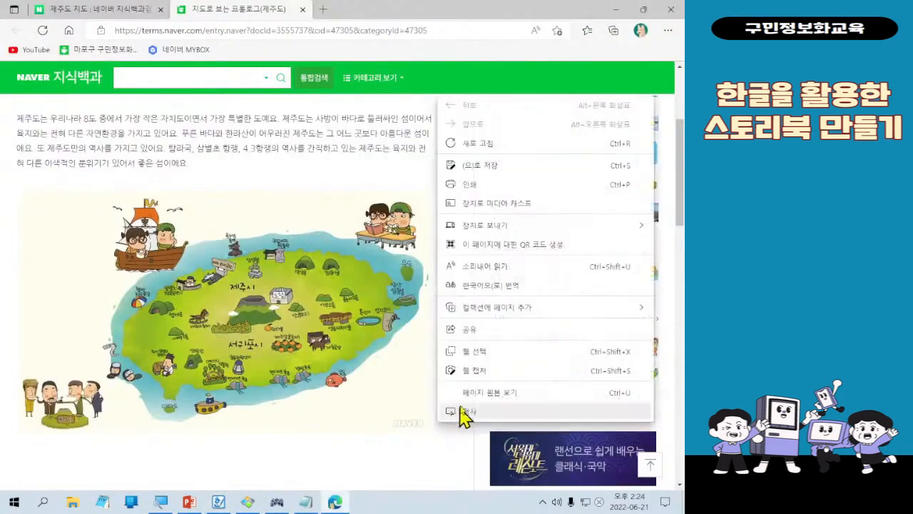
{"action": "left_click", "coordinate": [476, 370]}
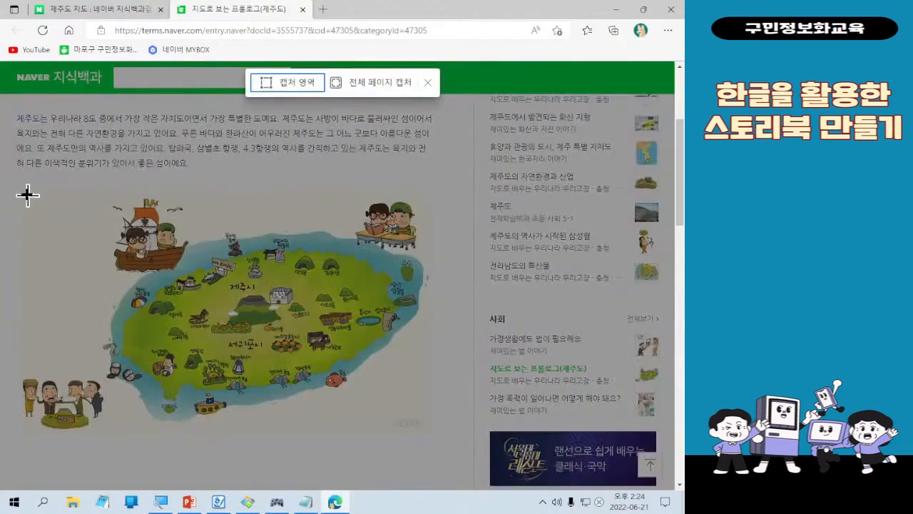
{"action": "left_click_drag", "start_coordinate": [25, 192], "coordinate": [430, 440]}
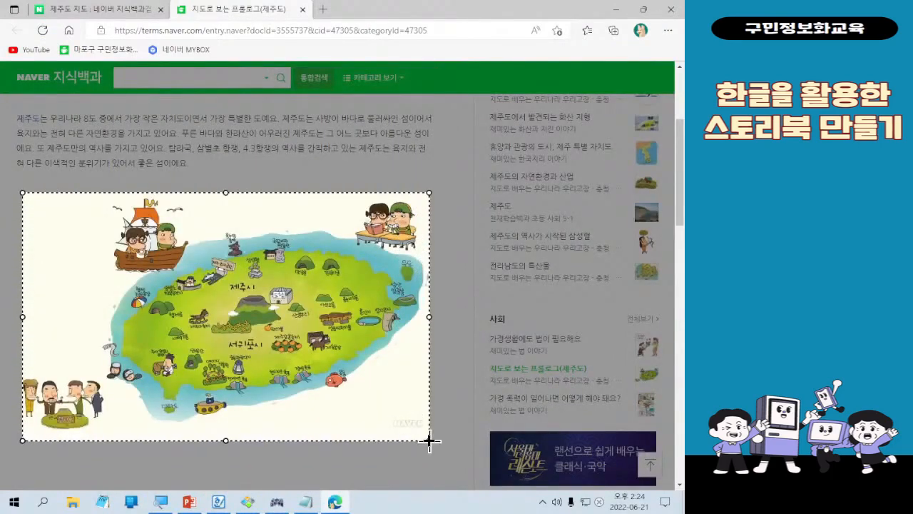
{"action": "left_click_drag", "start_coordinate": [430, 440], "coordinate": [426, 436]}
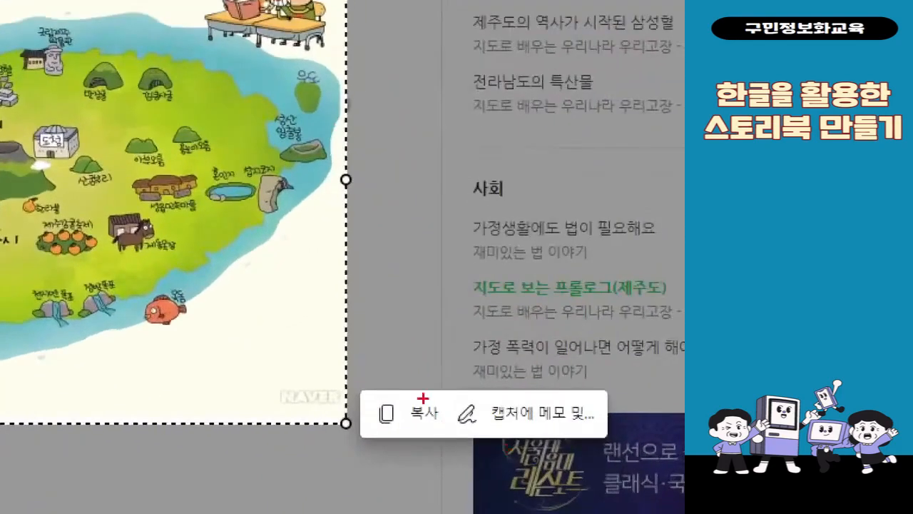
{"action": "mouse_move", "coordinate": [369, 390]}
{"action": "left_mouse_down"}
{"action": "mouse_move", "coordinate": [395, 420]}
{"action": "mouse_move", "coordinate": [443, 436]}
{"action": "mouse_move", "coordinate": [445, 455]}
{"action": "left_mouse_up"}
{"action": "left_click_drag", "start_coordinate": [379, 341], "coordinate": [443, 317]}
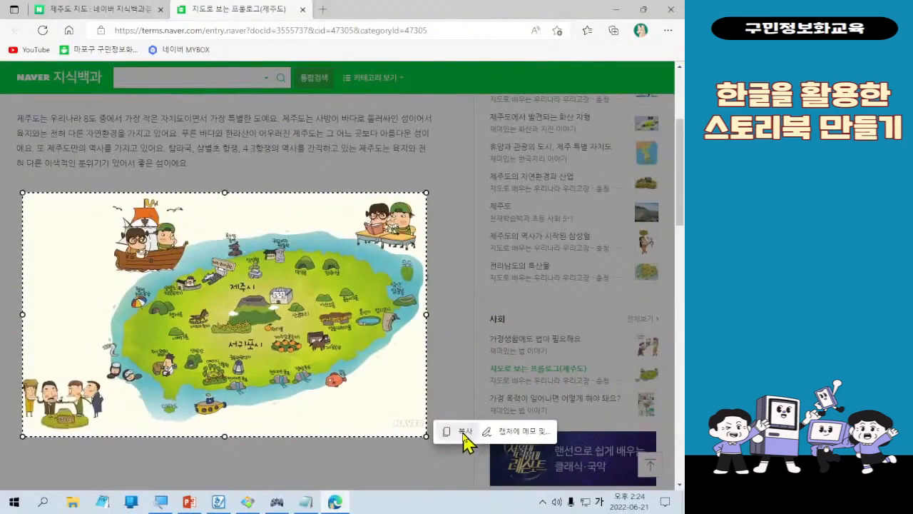
{"action": "left_click", "coordinate": [464, 432]}
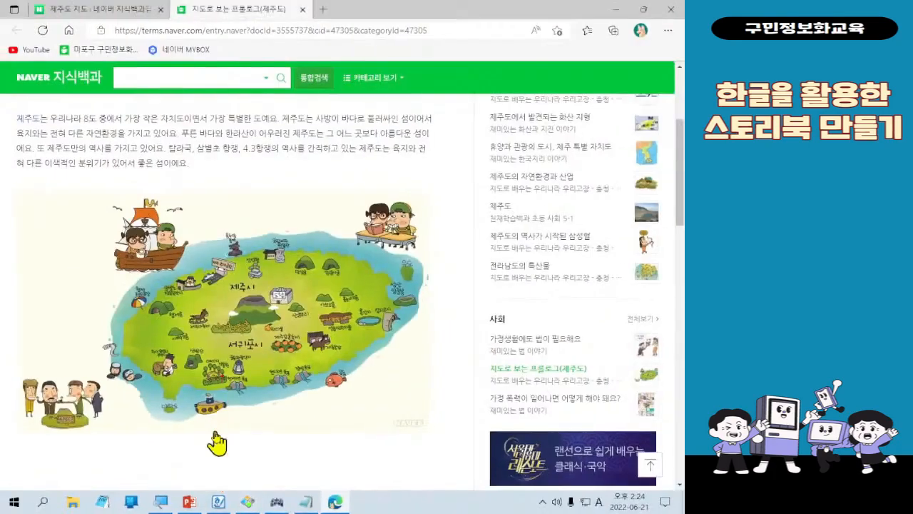
Switch to the Hangul document and paste the captured Jeju map on the last blank line of the tall left cell
{"action": "left_click", "coordinate": [184, 489]}
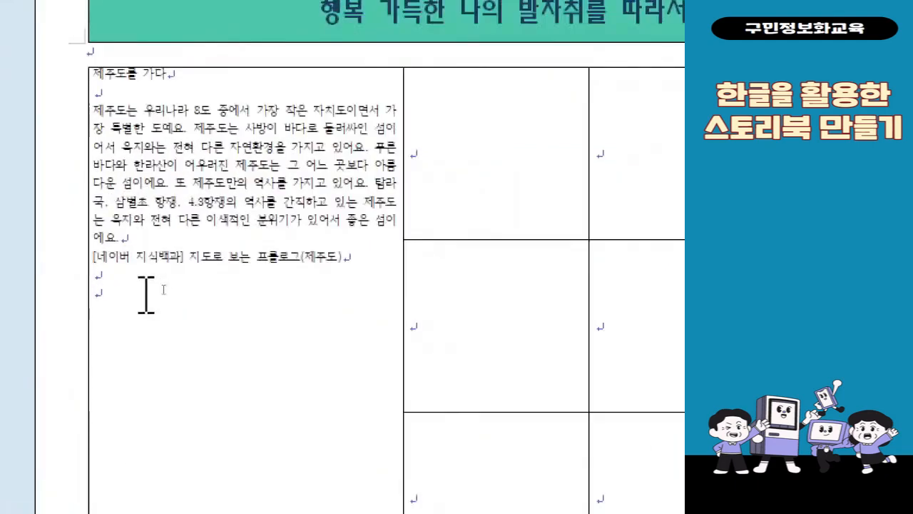
{"action": "right_click", "coordinate": [105, 293]}
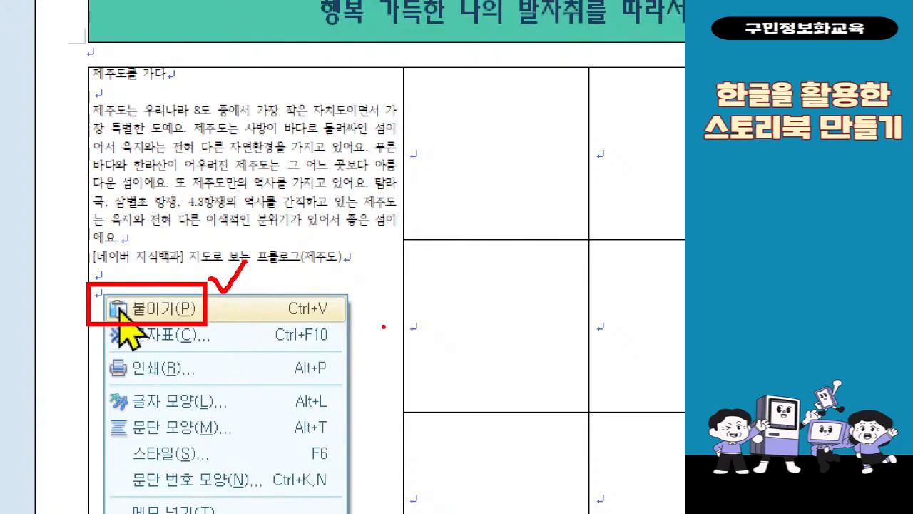
{"action": "key", "text": "Escape"}
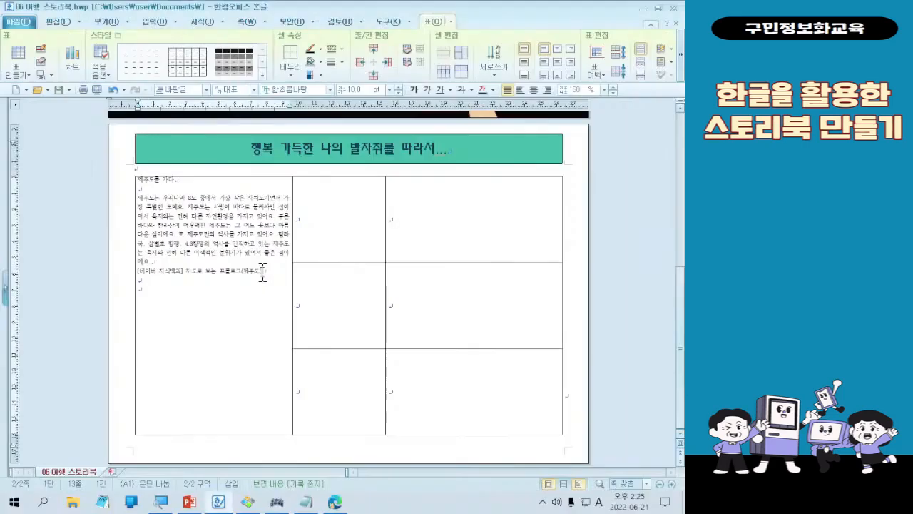
{"action": "right_click", "coordinate": [139, 303]}
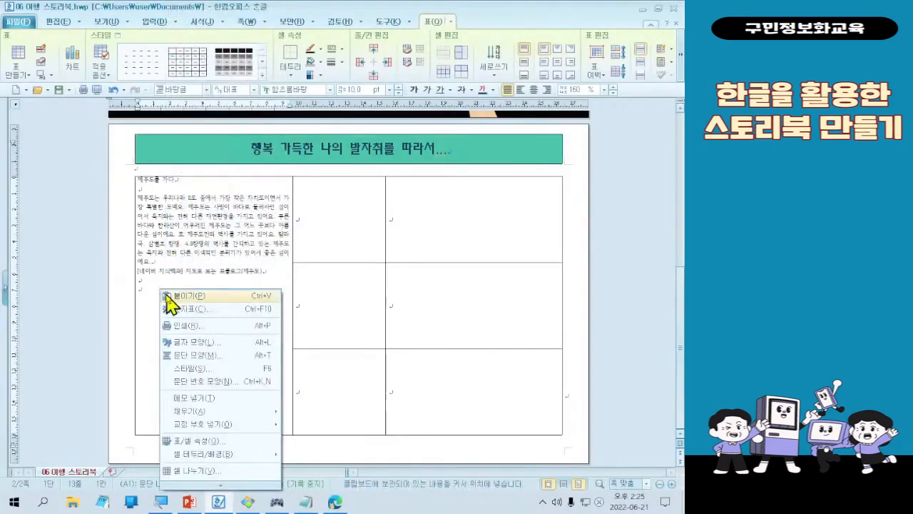
{"action": "left_click", "coordinate": [174, 295]}
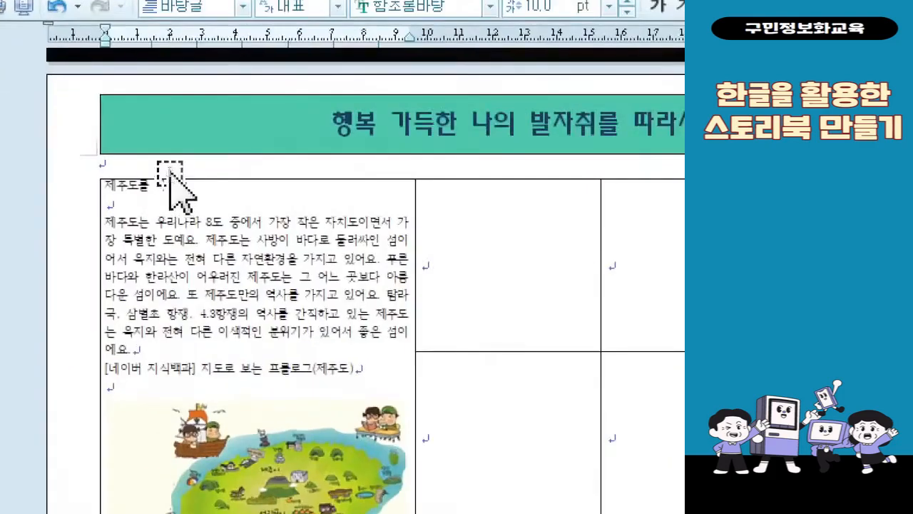
{"action": "left_click_drag", "start_coordinate": [197, 184], "coordinate": [107, 184]}
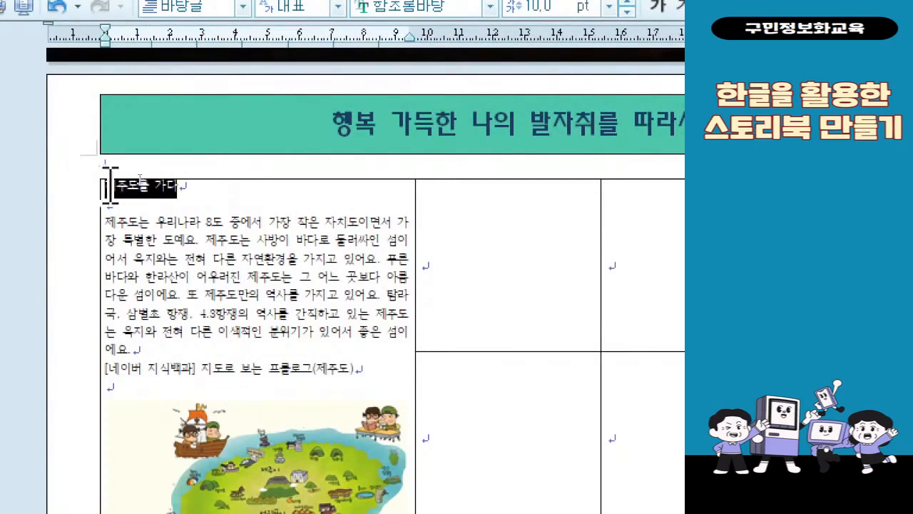
{"action": "left_click", "coordinate": [241, 246]}
{"action": "left_click_drag", "start_coordinate": [201, 193], "coordinate": [85, 183]}
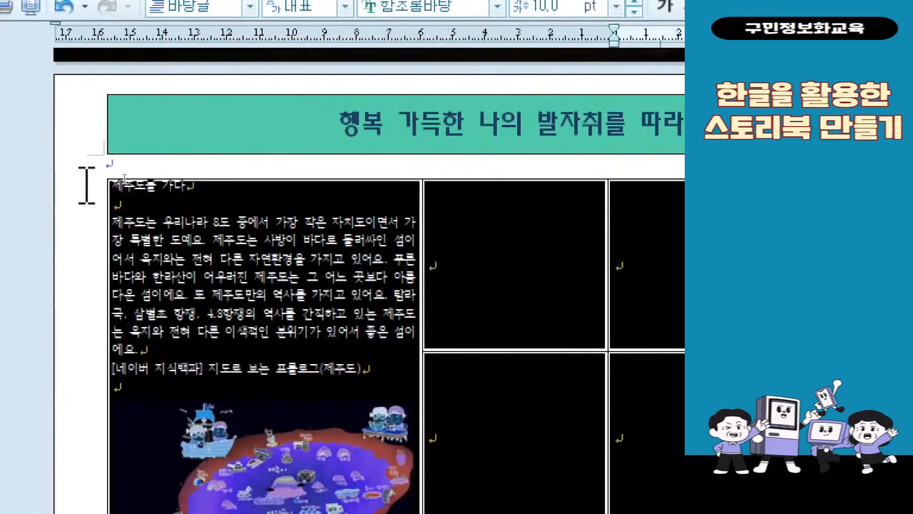
{"action": "left_click", "coordinate": [224, 261]}
Select the heading "제주도를 가다" and set its base size (기준 크기) to 12 pt in the character shape (글자 모양) settings
{"action": "left_click_drag", "start_coordinate": [184, 187], "coordinate": [117, 184]}
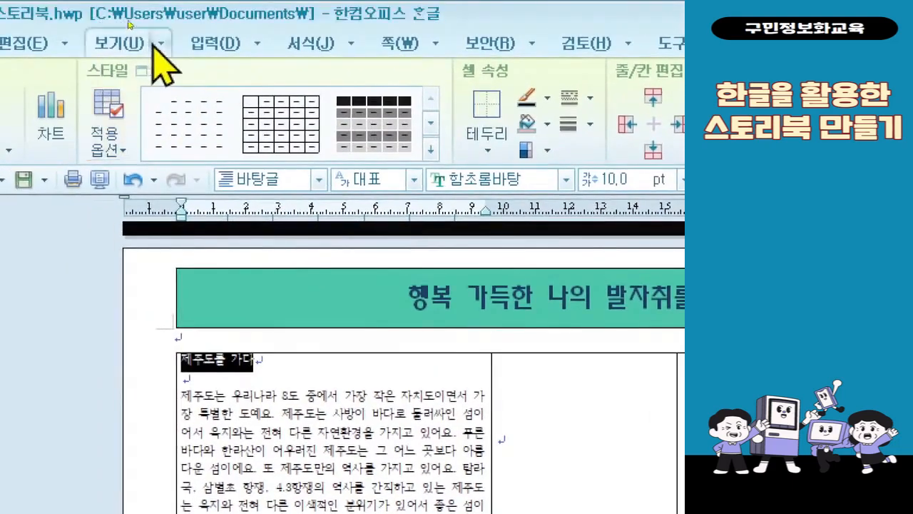
{"action": "left_click", "coordinate": [39, 43]}
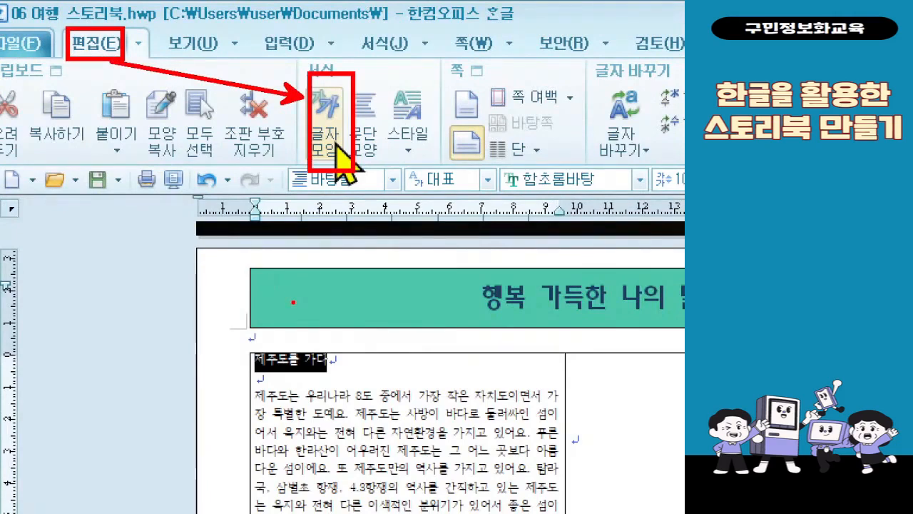
{"action": "left_click", "coordinate": [335, 120]}
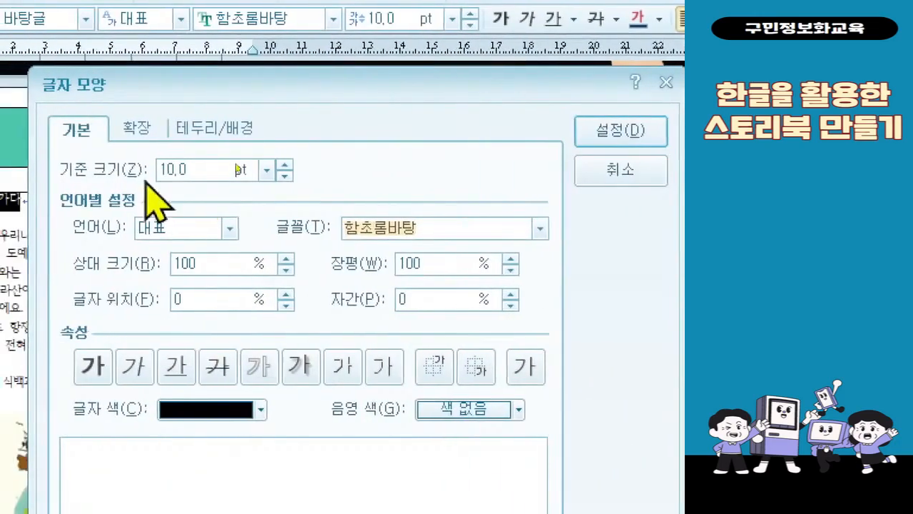
{"action": "left_click", "coordinate": [190, 169]}
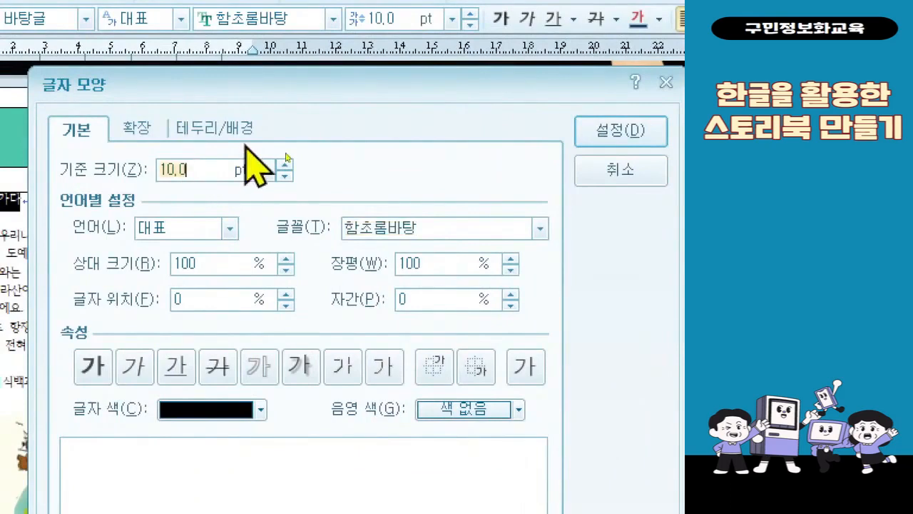
{"action": "type", "text": "12"}
{"action": "key", "text": "Tab"}
{"action": "key", "text": "Tab"}
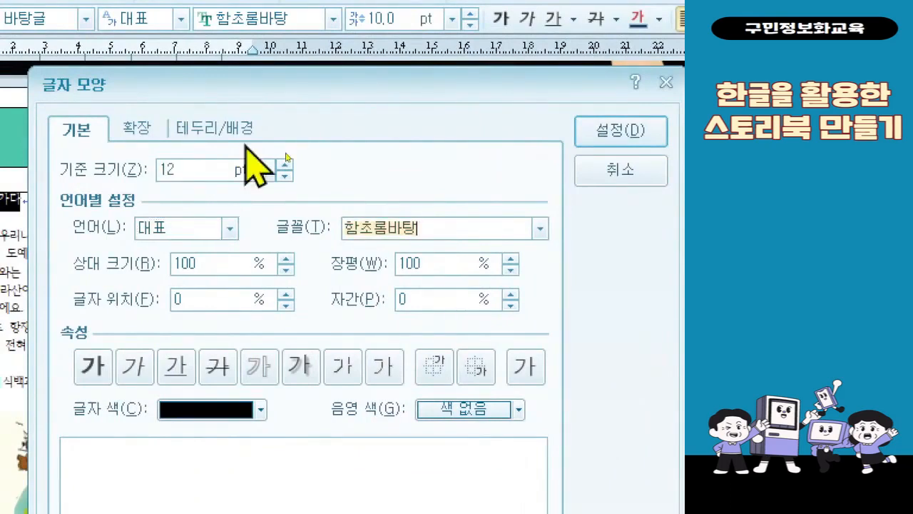
Set the heading's font to 한컴 소망 B, with 30% letter spacing (자간) and the emboss (양각) attribute
{"action": "type", "text": "gksz"}
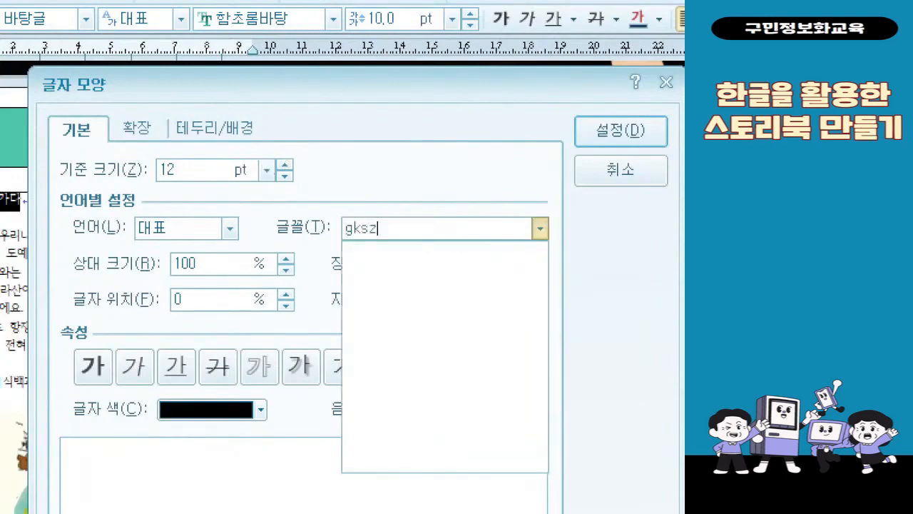
{"action": "key", "text": "BackSpace"}
{"action": "key", "text": "BackSpace"}
{"action": "key", "text": "BackSpace"}
{"action": "key", "text": "BackSpace"}
{"action": "type", "text": "한컴"}
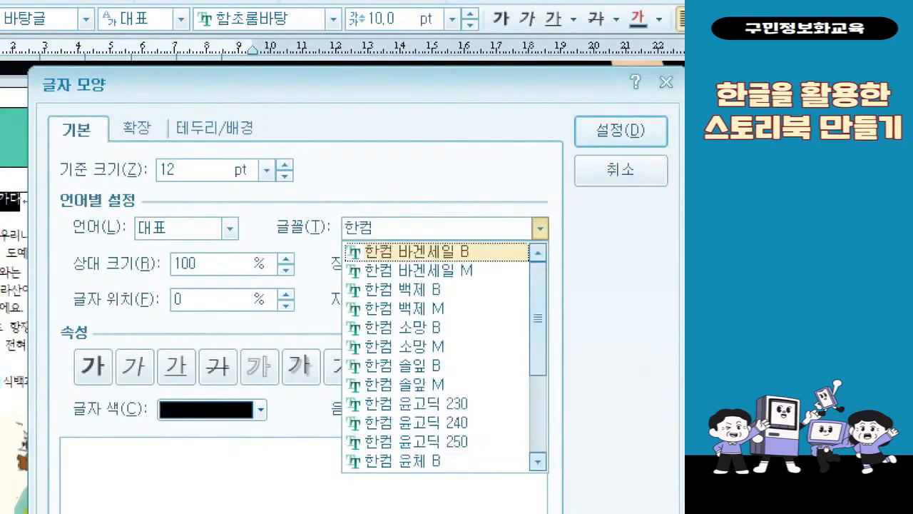
{"action": "key", "text": "Down"}
{"action": "key", "text": "Down"}
{"action": "key", "text": "Down"}
{"action": "key", "text": "Down"}
{"action": "key", "text": "Return"}
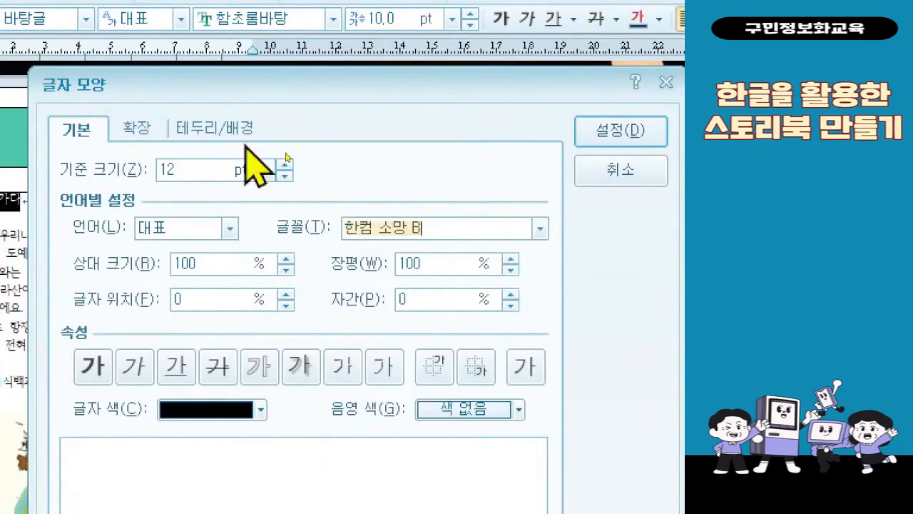
{"action": "left_click", "coordinate": [407, 300]}
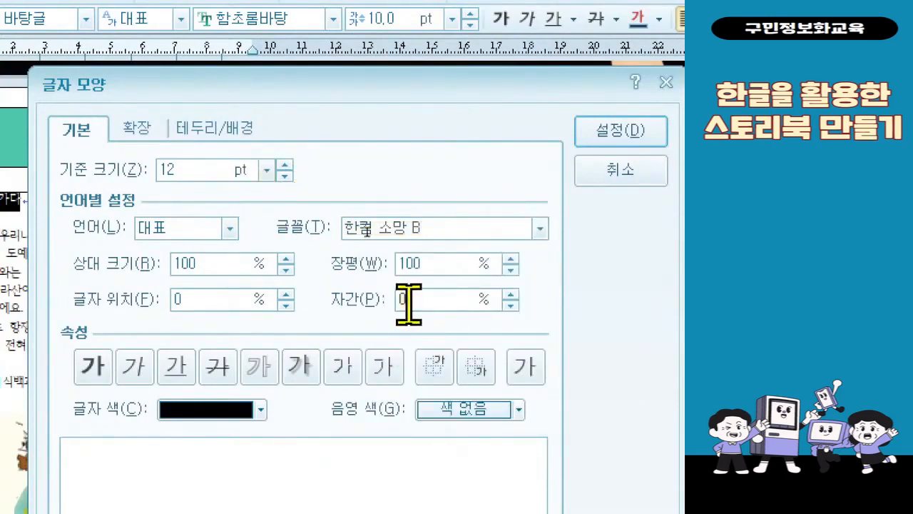
{"action": "type", "text": "30"}
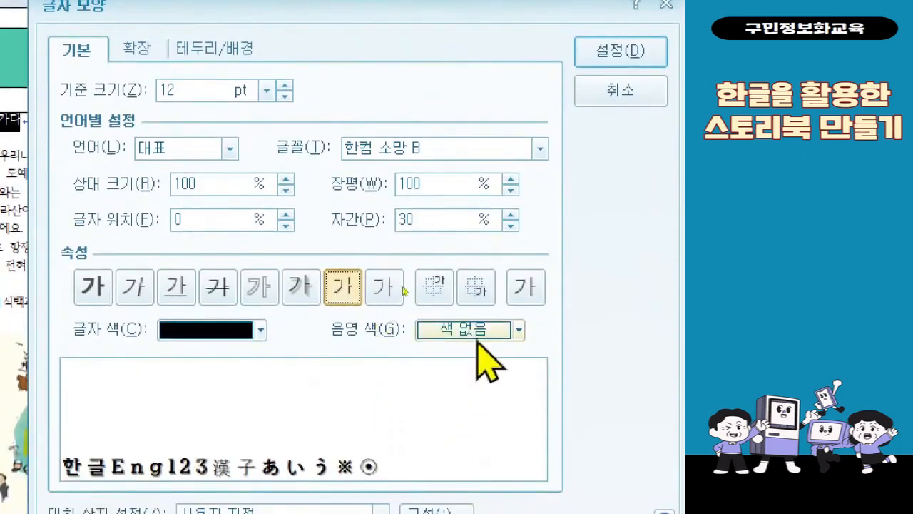
Set the heading's shading colour (음영 색) to the golden orange of the 기본 colour theme and apply the character shape settings
{"action": "left_click", "coordinate": [478, 412]}
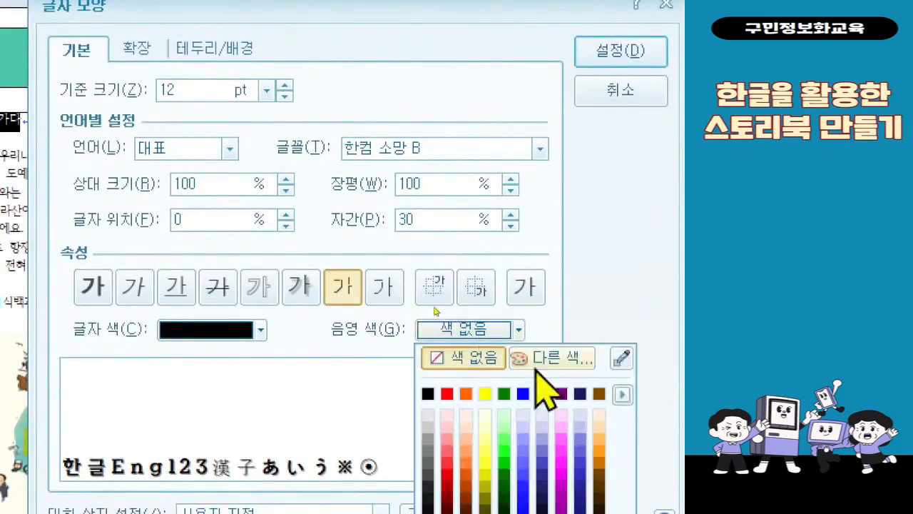
{"action": "left_click", "coordinate": [624, 394]}
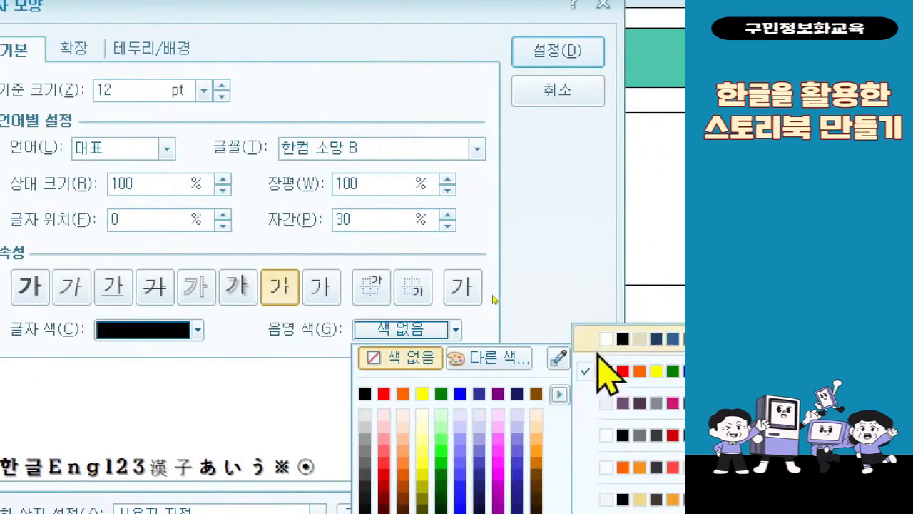
{"action": "left_click", "coordinate": [642, 339]}
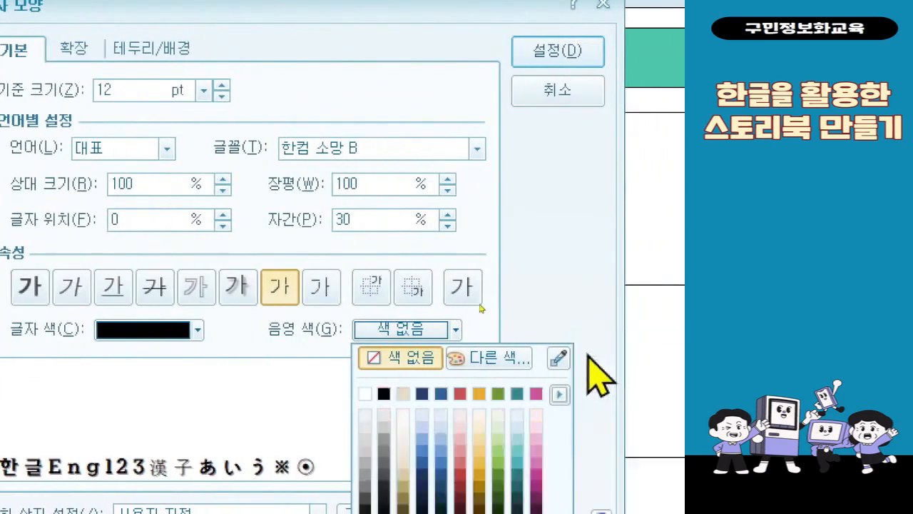
{"action": "left_click", "coordinate": [485, 398]}
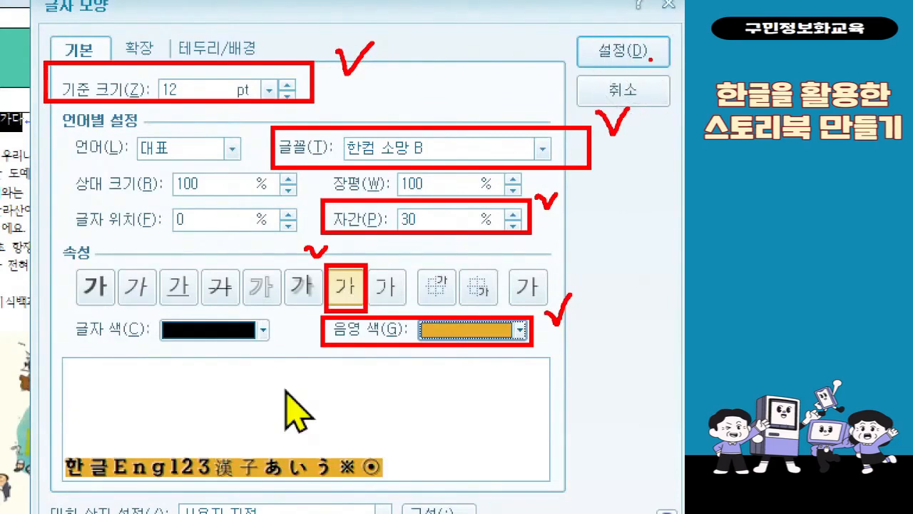
{"action": "left_click", "coordinate": [595, 63]}
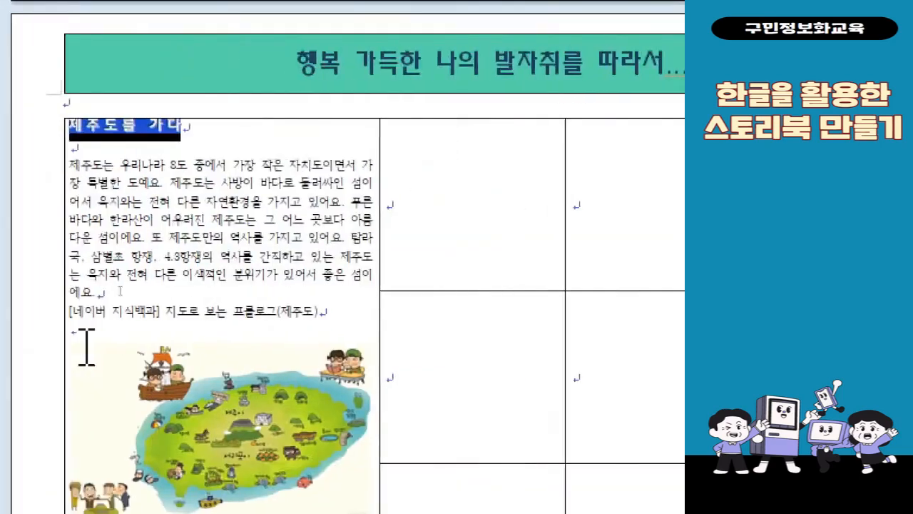
{"action": "left_click", "coordinate": [161, 221]}
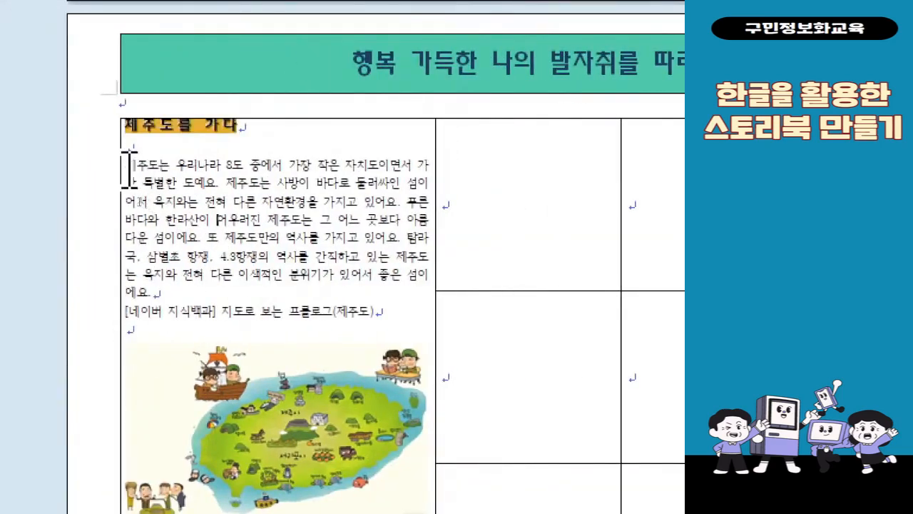
{"action": "left_click_drag", "start_coordinate": [130, 165], "coordinate": [378, 315]}
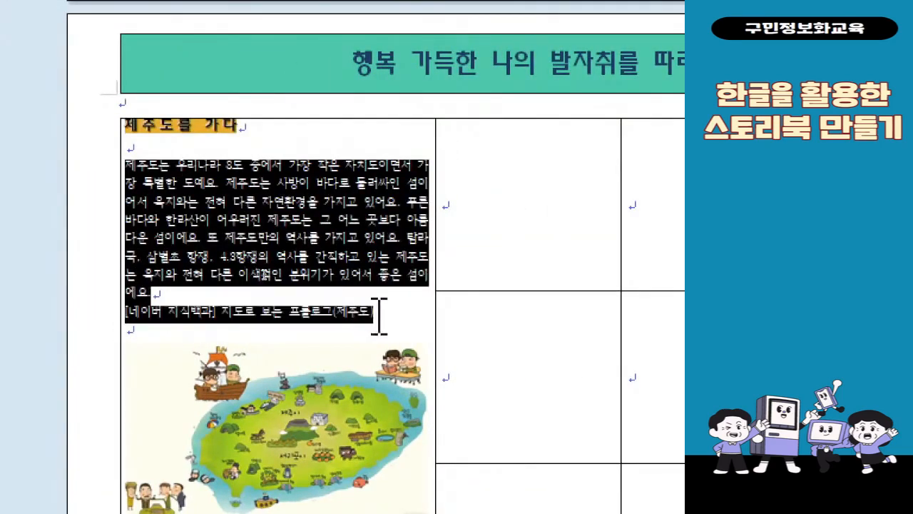
{"action": "key", "text": "ctrl+shift+Insert"}
{"action": "key", "text": "ctrl+z"}
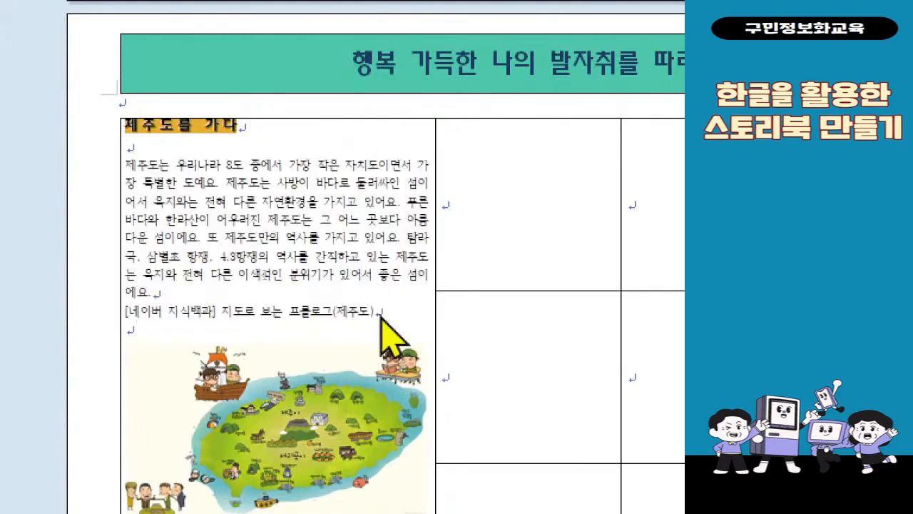
{"action": "left_click_drag", "start_coordinate": [125, 164], "coordinate": [428, 309]}
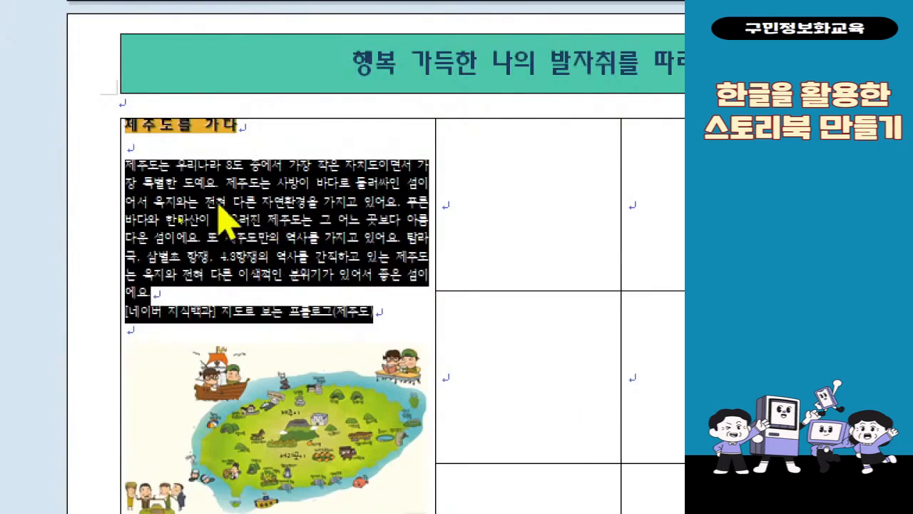
{"action": "left_click", "coordinate": [367, 255]}
{"action": "left_click", "coordinate": [390, 317]}
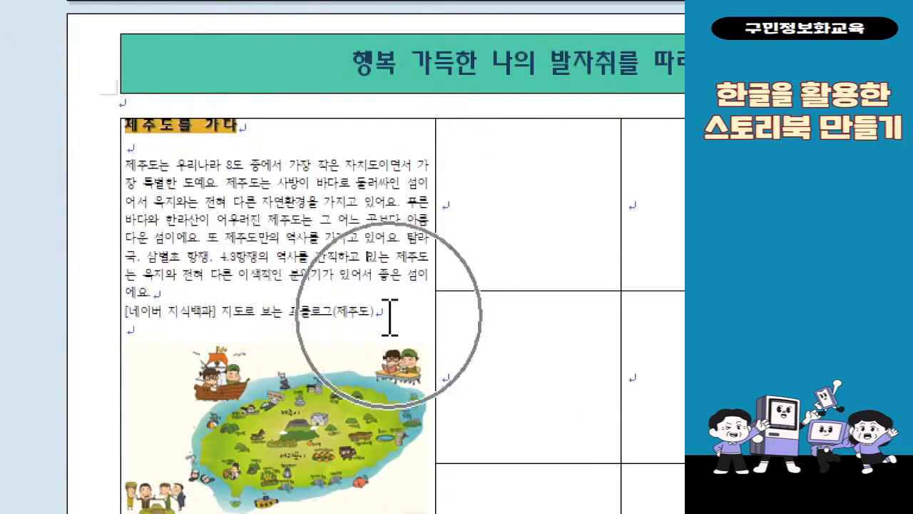
Set the font size of the Jeju description and its [네이버 지식백과] source line to 12 pt
{"action": "left_click_drag", "start_coordinate": [388, 316], "coordinate": [126, 168]}
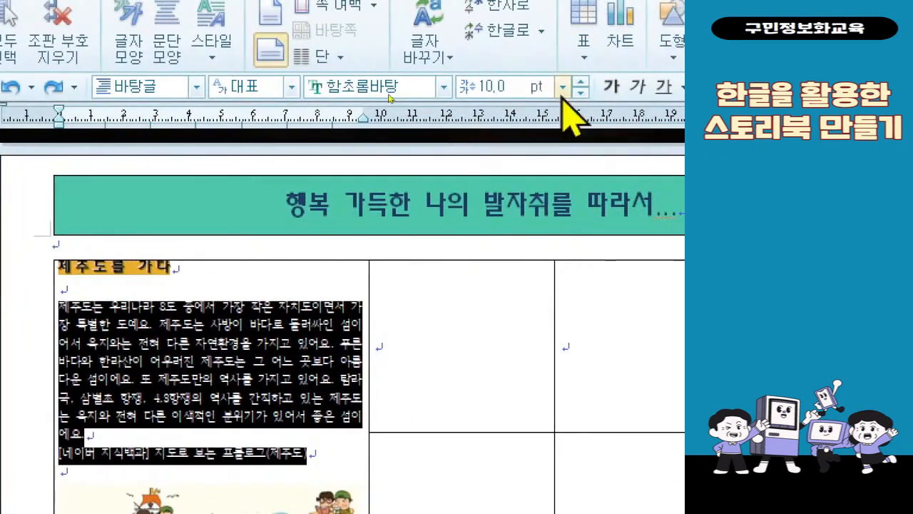
{"action": "left_click", "coordinate": [563, 87]}
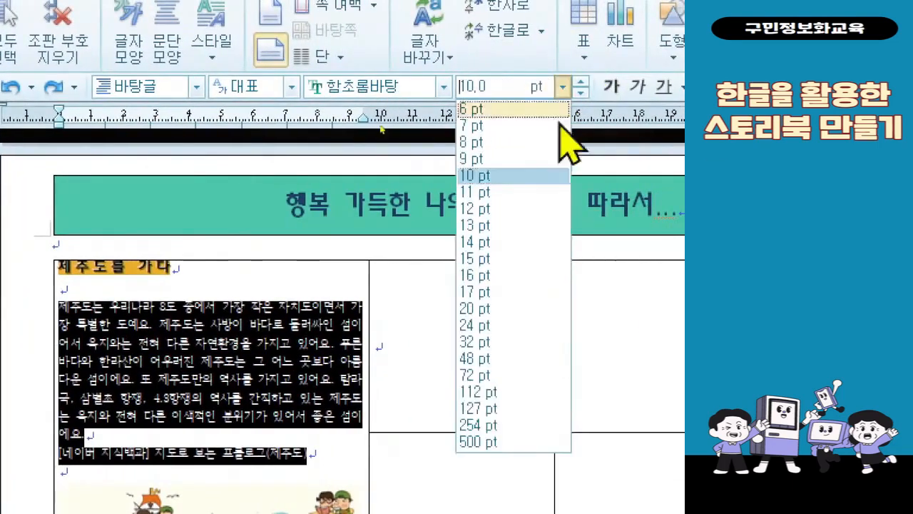
{"action": "left_click", "coordinate": [535, 209]}
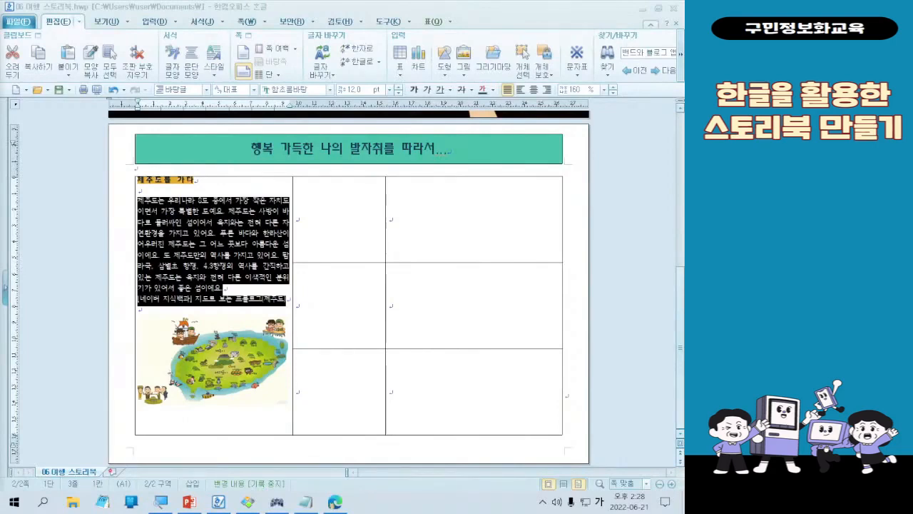
{"action": "left_click", "coordinate": [205, 239]}
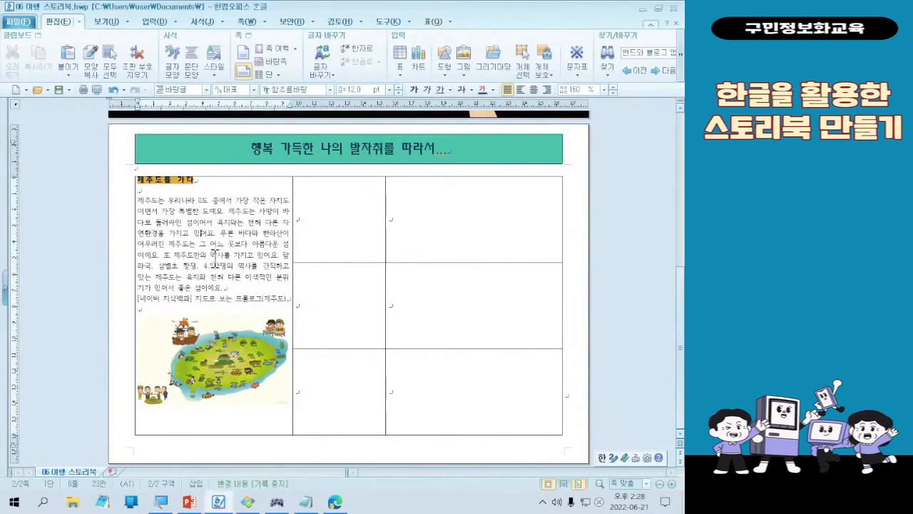
{"action": "left_click", "coordinate": [276, 502]}
{"action": "key", "text": "ctrl"}
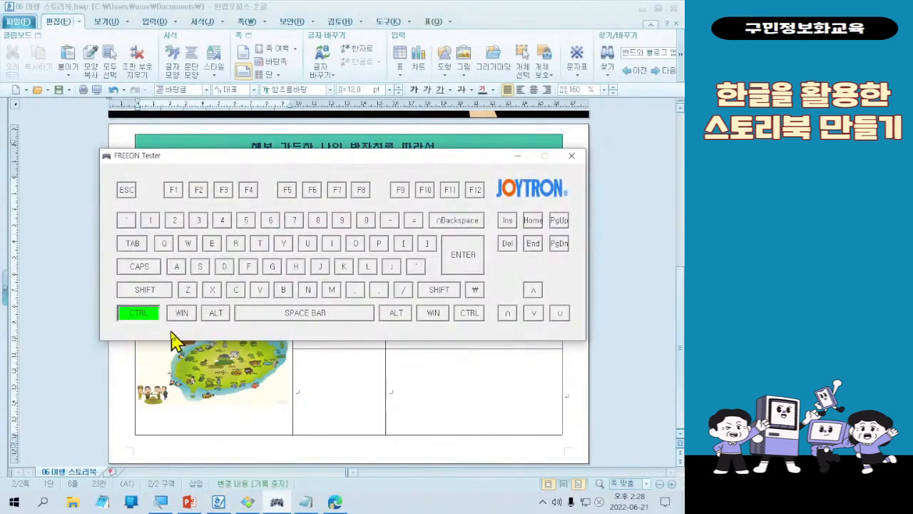
{"action": "left_click", "coordinate": [518, 155]}
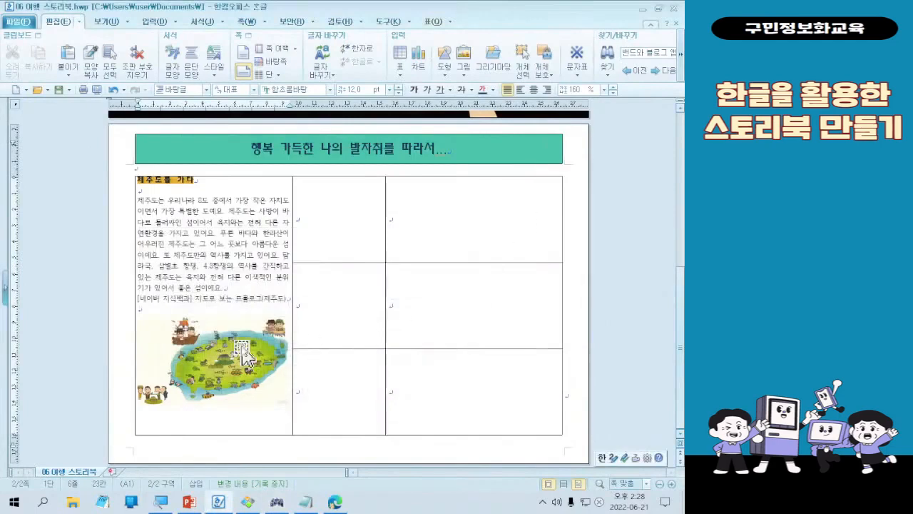
Select the tall left cell as a block and enable inner margins (안 여백 지정) in its cell properties (표/셀 속성)
{"action": "left_click", "coordinate": [200, 245], "text": "ctrl"}
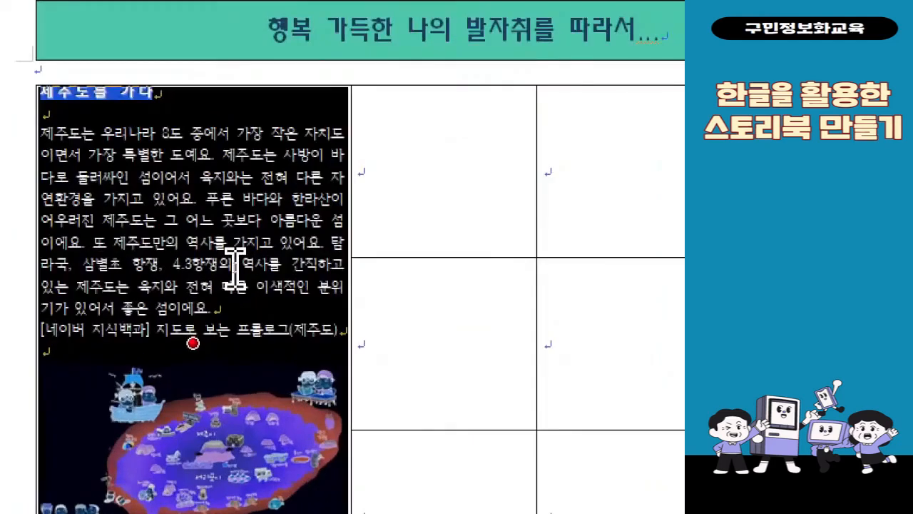
{"action": "right_click", "coordinate": [235, 269]}
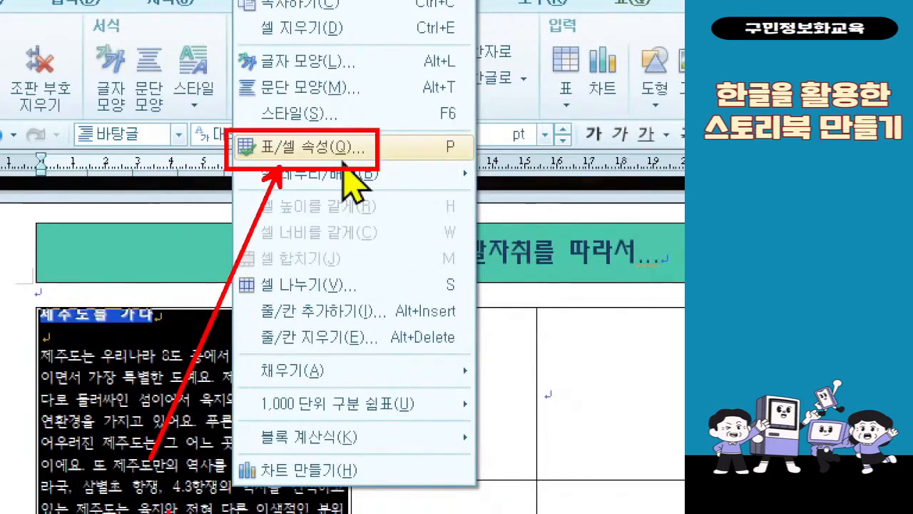
{"action": "key", "text": "Escape"}
{"action": "right_click", "coordinate": [235, 418]}
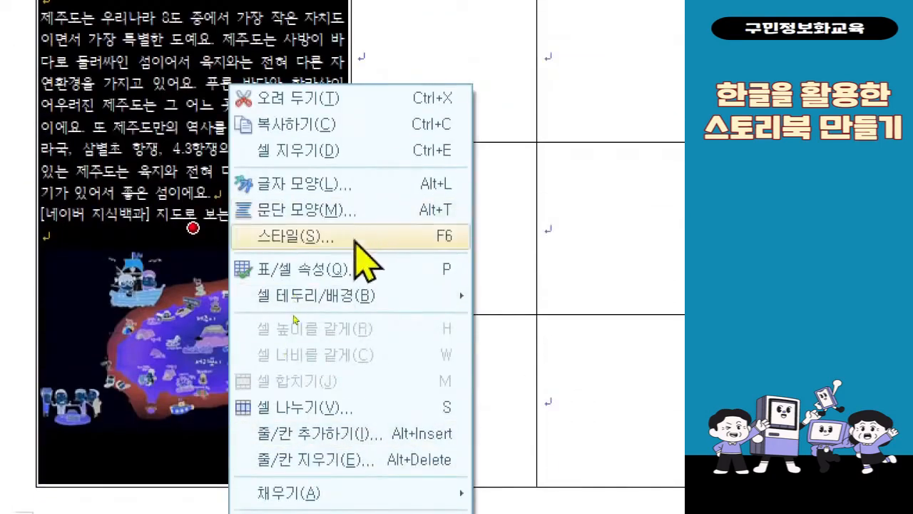
{"action": "left_click", "coordinate": [351, 269]}
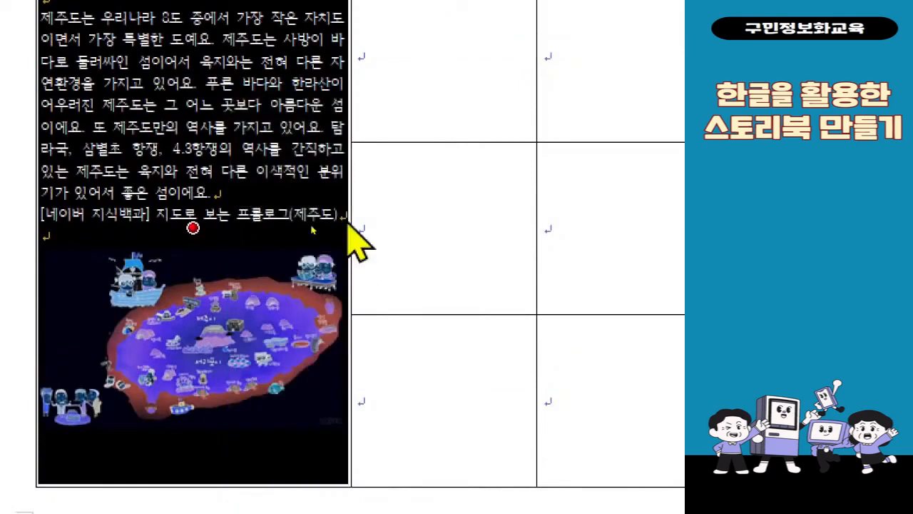
{"action": "left_click", "coordinate": [323, 103]}
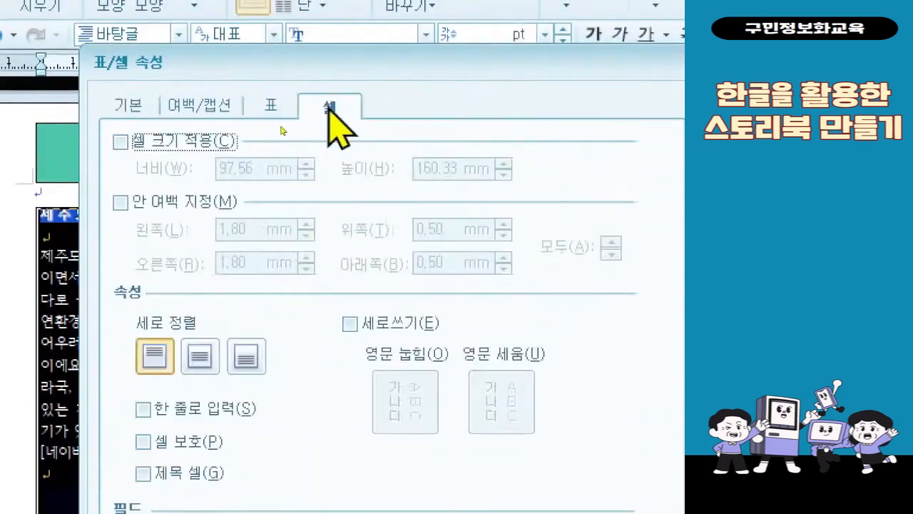
{"action": "left_click", "coordinate": [281, 103]}
{"action": "left_click", "coordinate": [189, 105]}
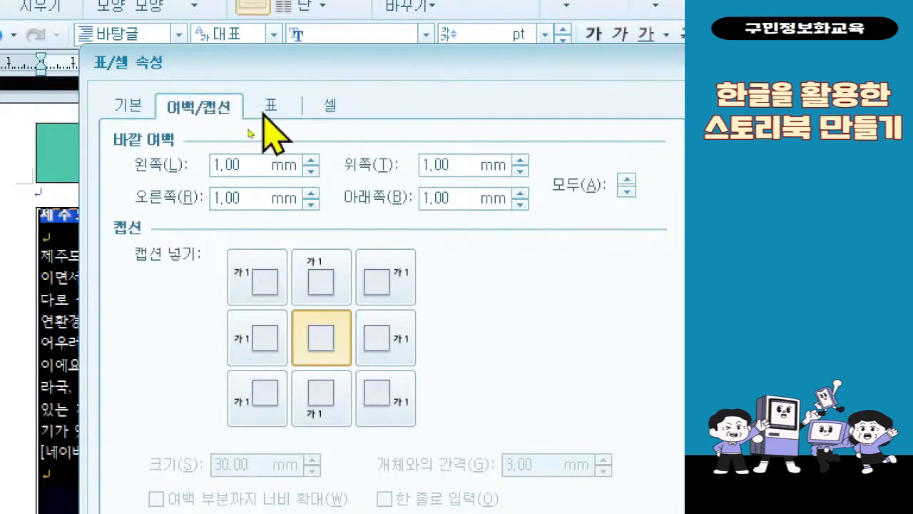
{"action": "left_click", "coordinate": [260, 113]}
{"action": "left_click", "coordinate": [315, 113]}
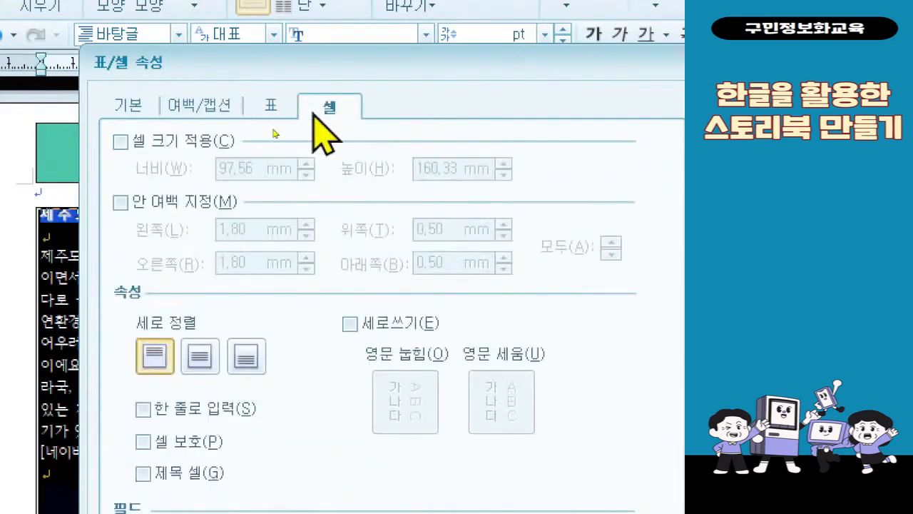
{"action": "left_click", "coordinate": [214, 202]}
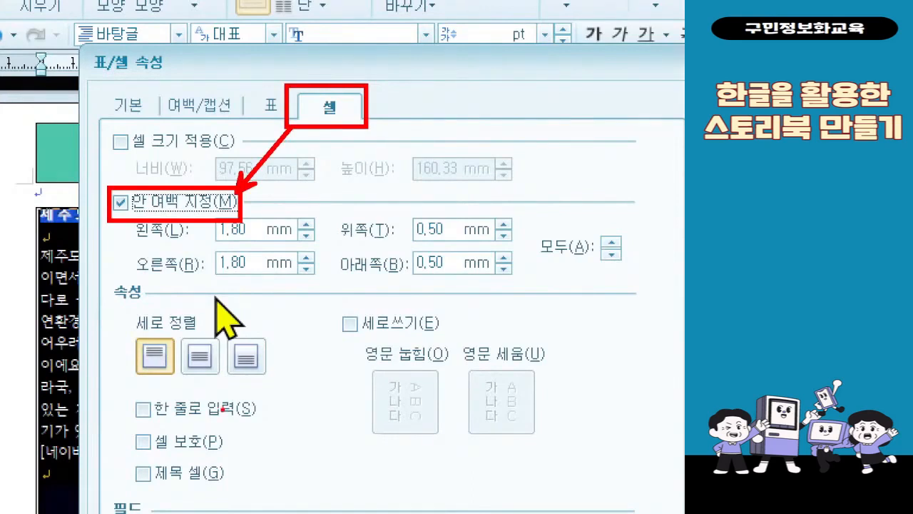
Set the cell's inner margins to 3 mm left, 3 mm right and 5 mm top, and apply the properties
{"action": "double_click", "coordinate": [263, 228]}
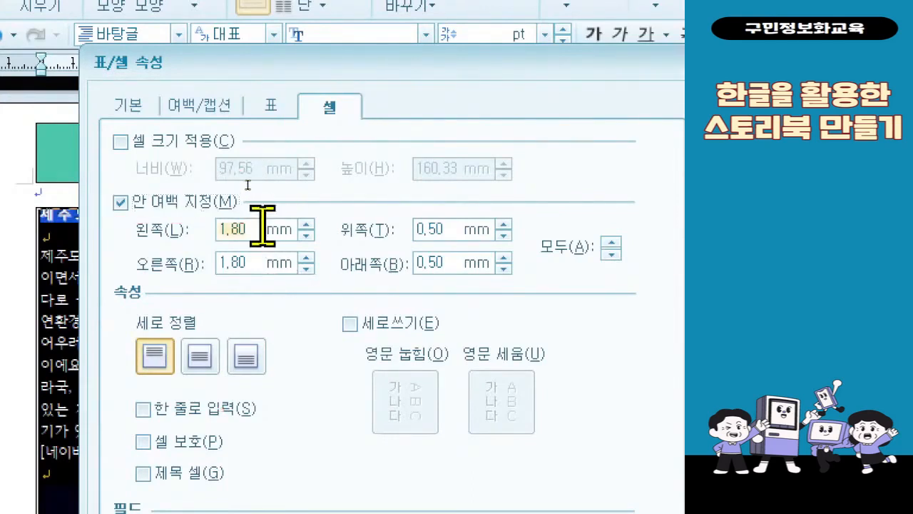
{"action": "type", "text": "3"}
{"action": "double_click", "coordinate": [252, 263]}
{"action": "type", "text": "3"}
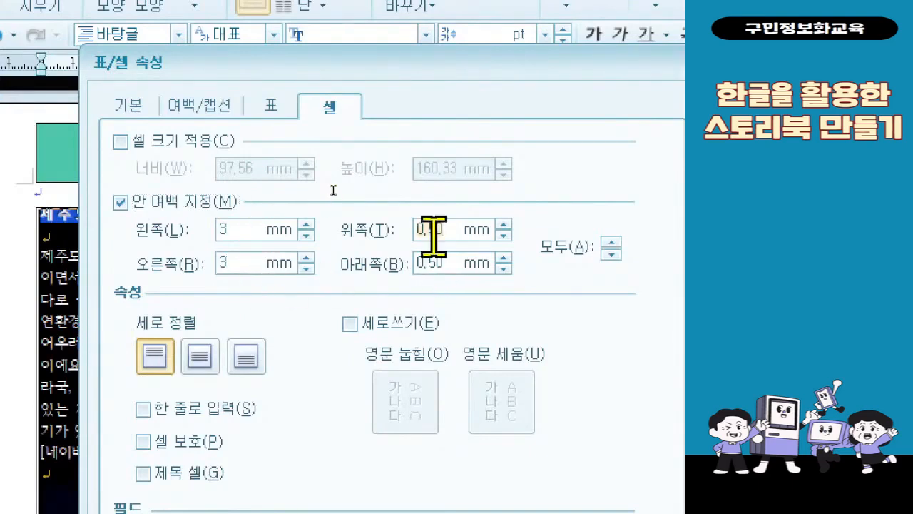
{"action": "double_click", "coordinate": [433, 229]}
{"action": "type", "text": "5"}
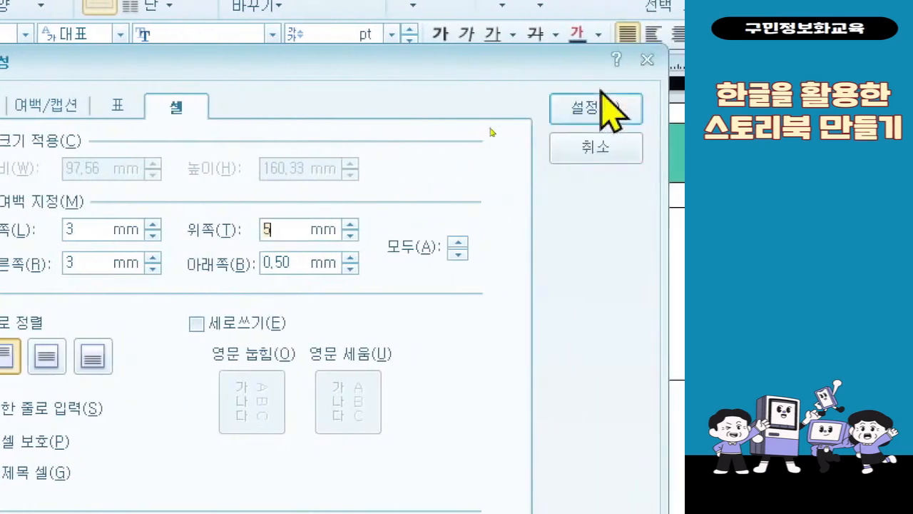
{"action": "left_click", "coordinate": [596, 111]}
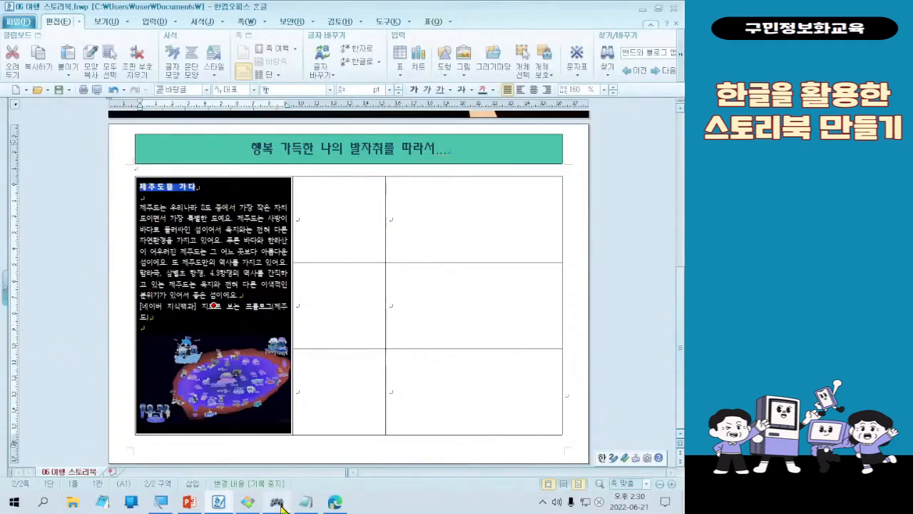
{"action": "mouse_move", "coordinate": [282, 506]}
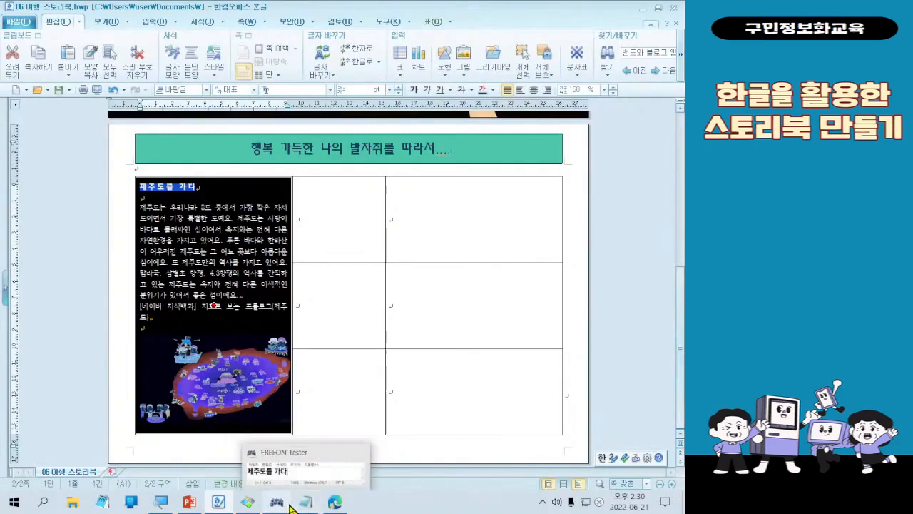
{"action": "left_click", "coordinate": [289, 506]}
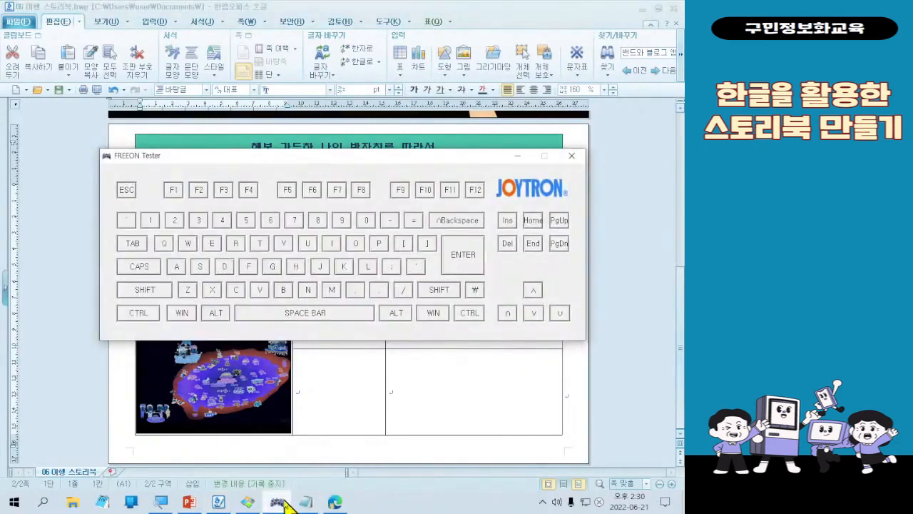
{"action": "key", "text": "c"}
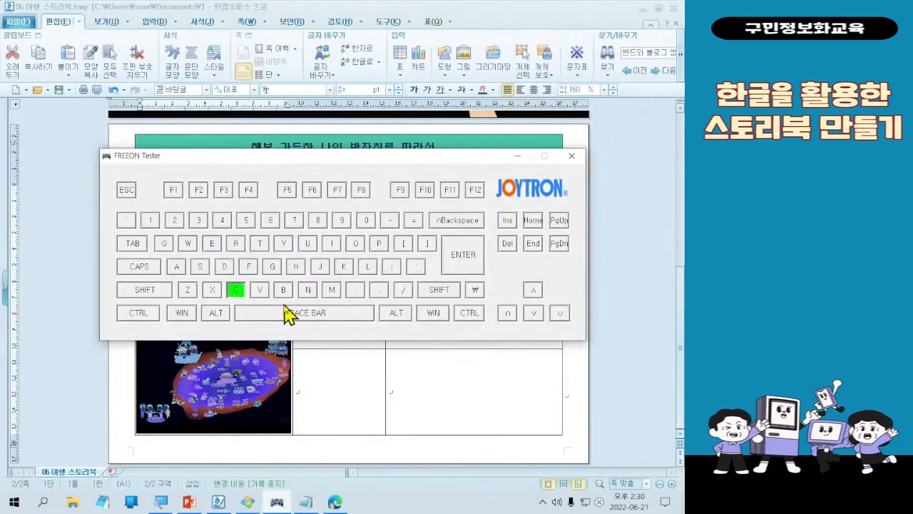
{"action": "key", "text": "c"}
Set the tall left cell's background fill colour (면 색) to the beige of the 기본 colour theme
{"action": "key", "text": "c"}
{"action": "left_click", "coordinate": [244, 14]}
{"action": "key", "text": "l"}
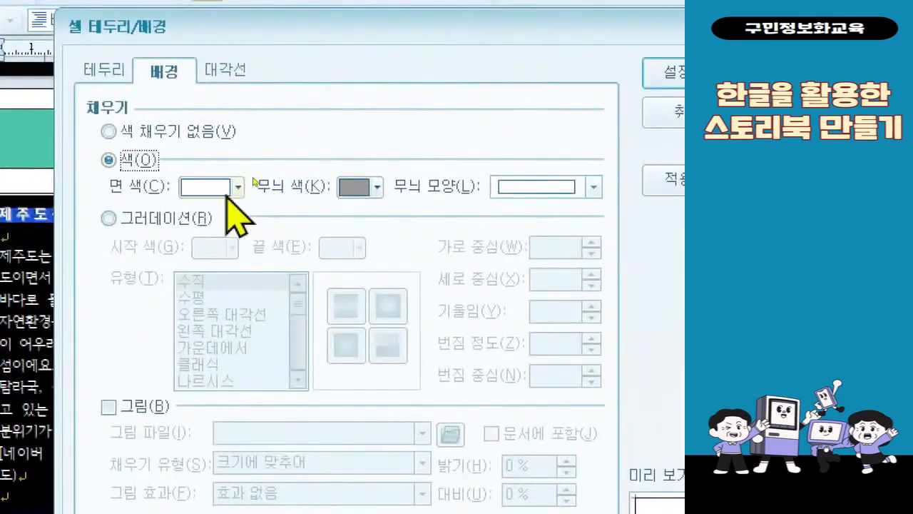
{"action": "left_click", "coordinate": [259, 172]}
{"action": "left_click", "coordinate": [386, 251]}
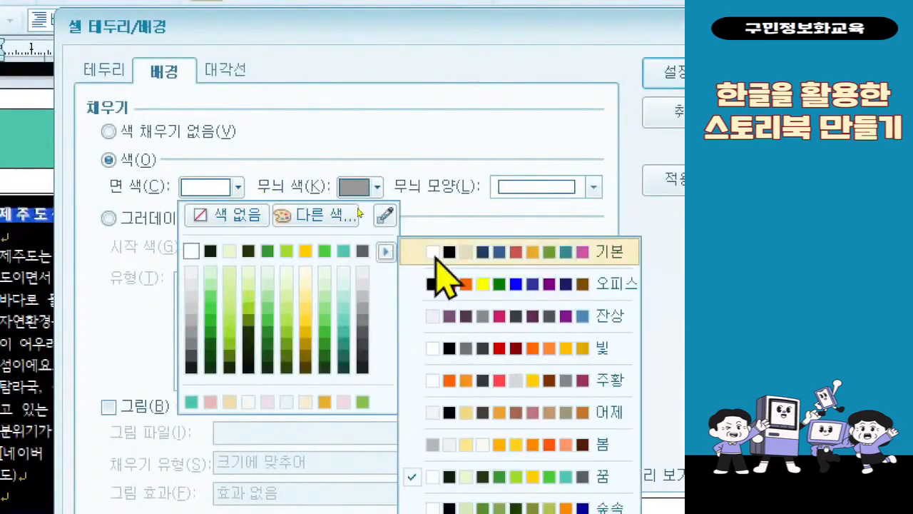
{"action": "left_click", "coordinate": [436, 258]}
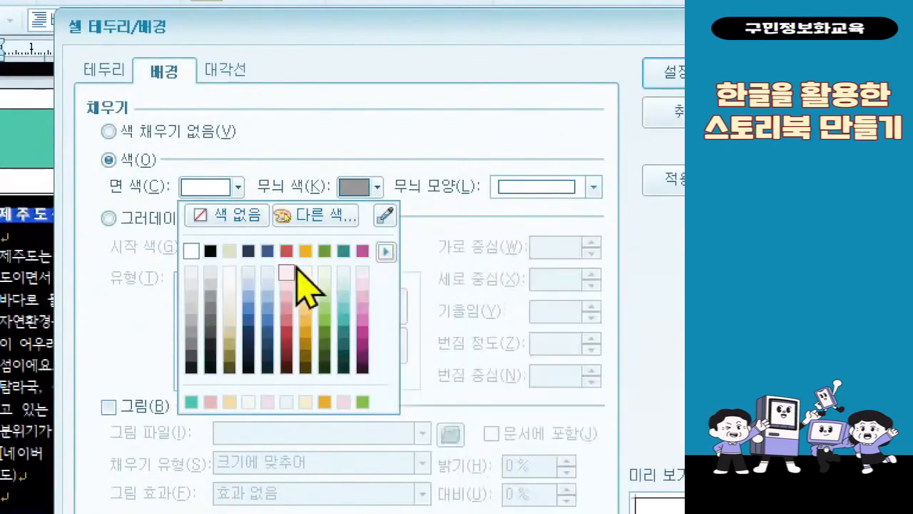
{"action": "left_click", "coordinate": [229, 251]}
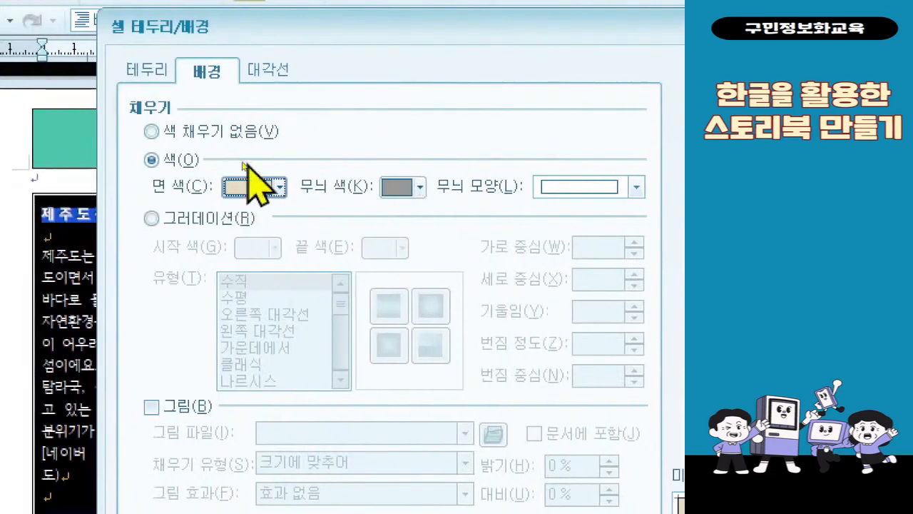
Reselect the 기본 theme's beige as the cell's 면 색 and apply the cell border/background settings
{"action": "left_click", "coordinate": [136, 155]}
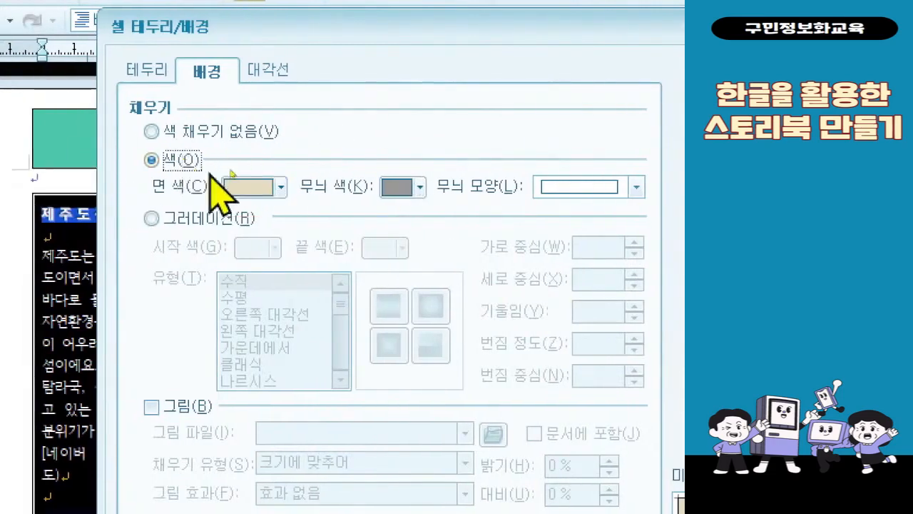
{"action": "left_click", "coordinate": [226, 183]}
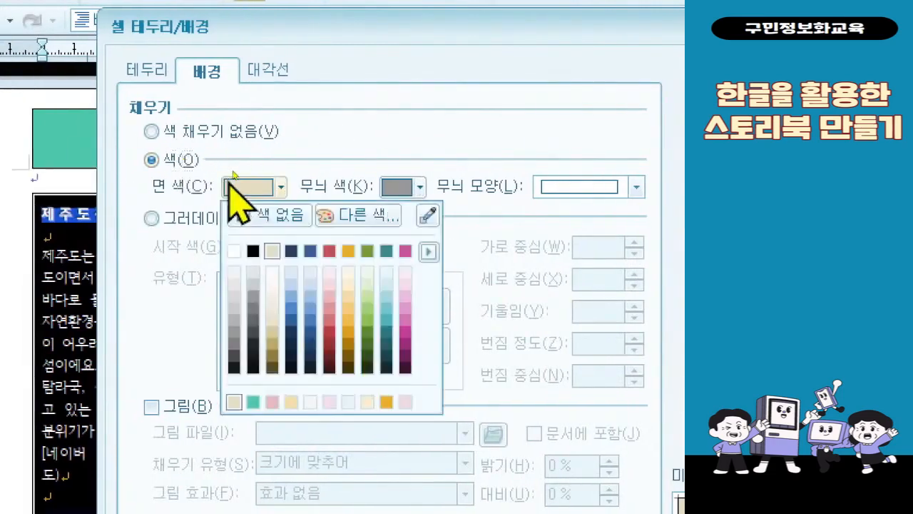
{"action": "left_click", "coordinate": [428, 251]}
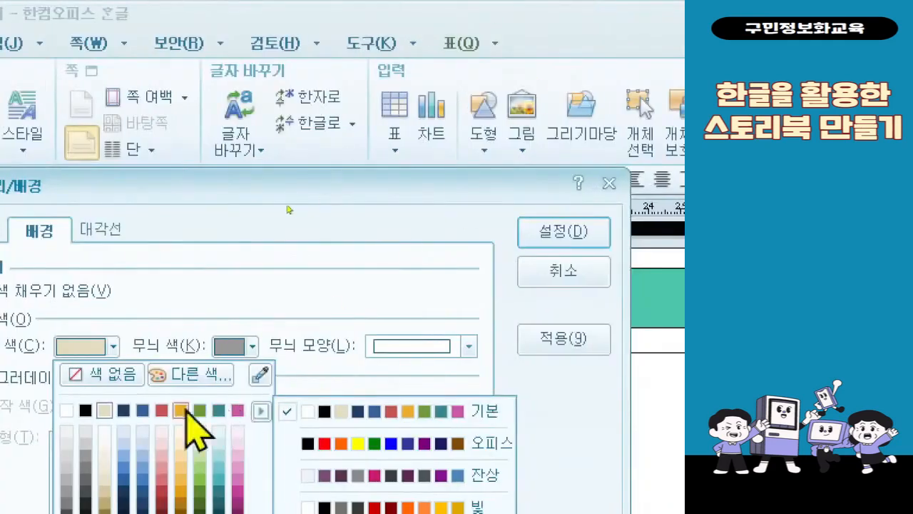
{"action": "left_click", "coordinate": [99, 422]}
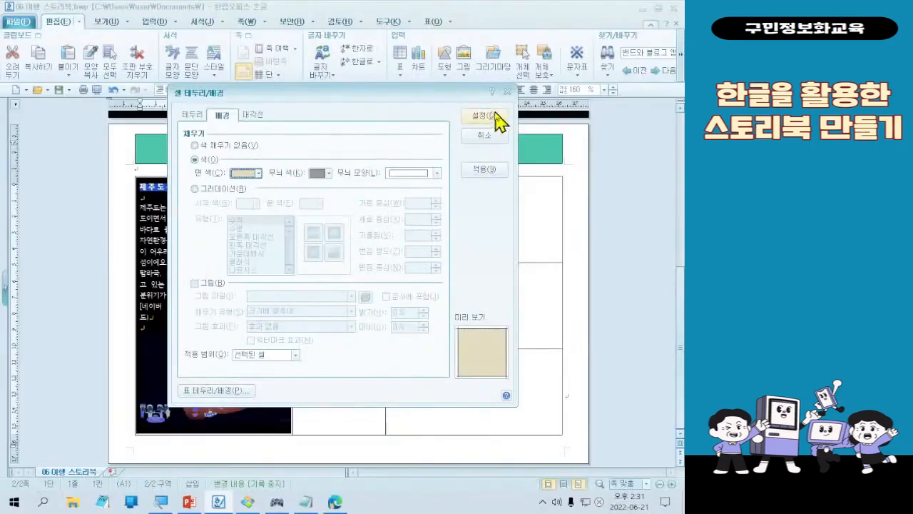
{"action": "left_click", "coordinate": [492, 117]}
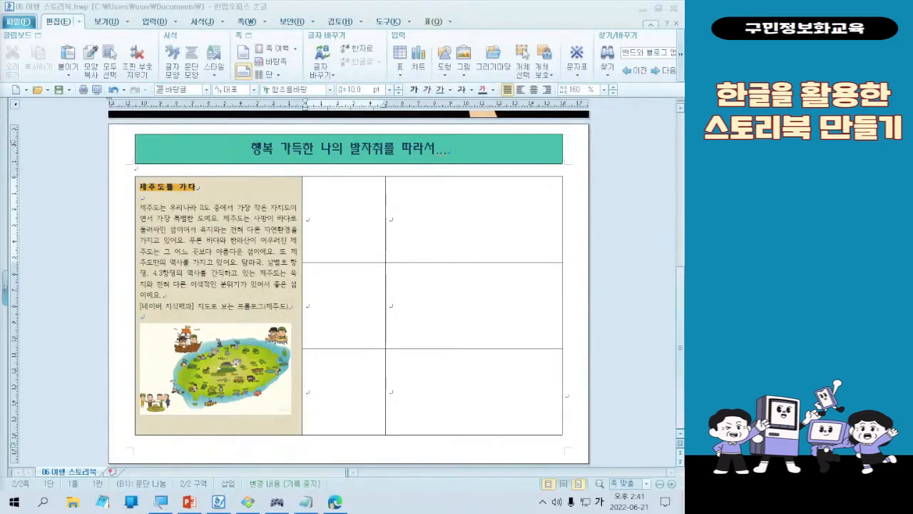
{"action": "left_click", "coordinate": [330, 245]}
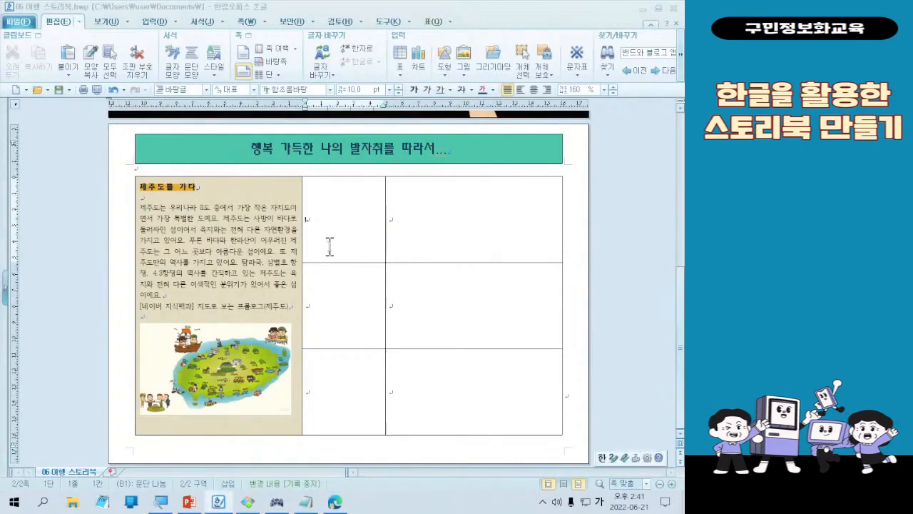
{"action": "left_click_drag", "start_coordinate": [330, 245], "coordinate": [344, 391]}
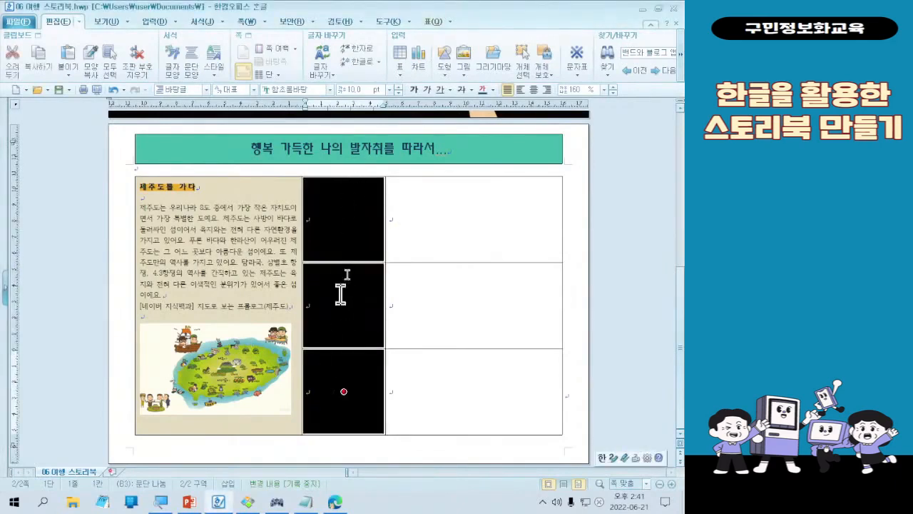
{"action": "left_click", "coordinate": [316, 230]}
{"action": "key", "text": "ctrl"}
{"action": "key", "text": "ctrl"}
{"action": "key", "text": "ctrl"}
{"action": "key", "text": "ctrl"}
{"action": "key", "text": "ctrl"}
{"action": "key", "text": "ctrl"}
{"action": "key", "text": "ctrl"}
{"action": "key", "text": "ctrl"}
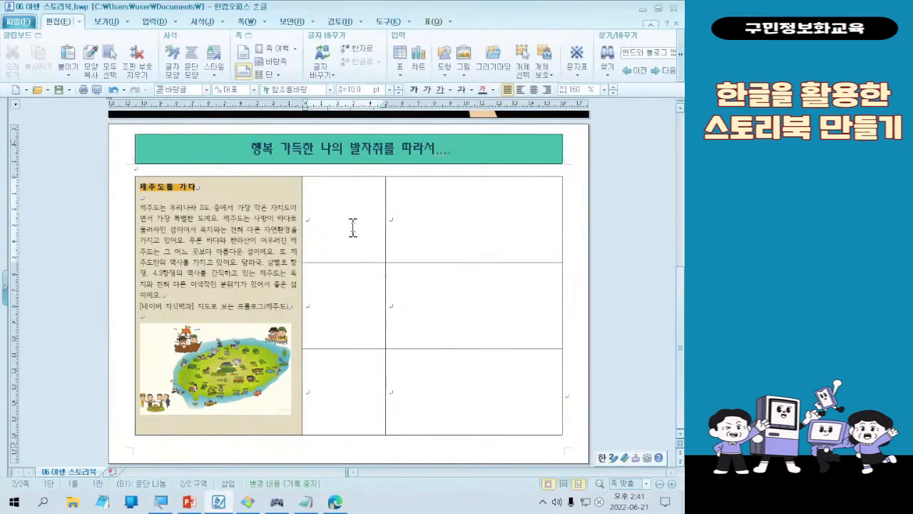
Insert a rounded rectangle from the 그리기마당 basic shapes (기본도형), about 58 by 35 mm, starting in the table's top middle cell
{"action": "left_click", "coordinate": [156, 23]}
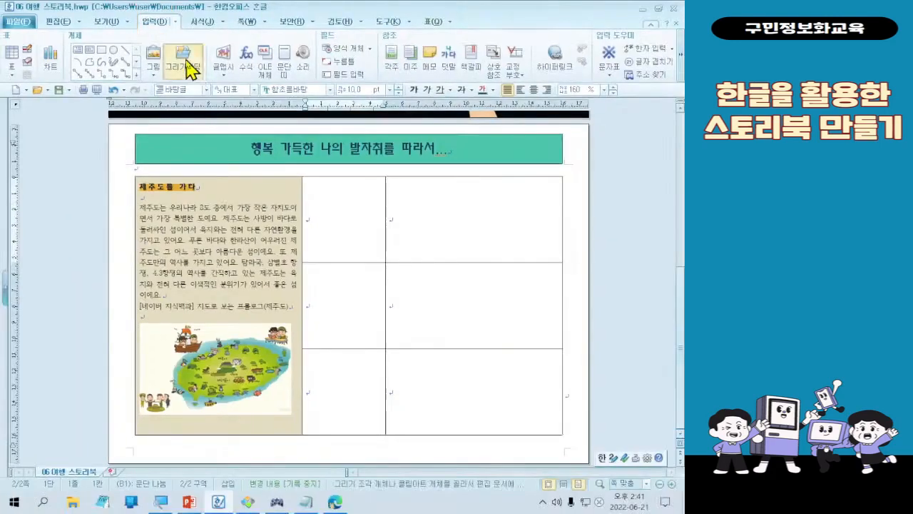
{"action": "left_click", "coordinate": [188, 67]}
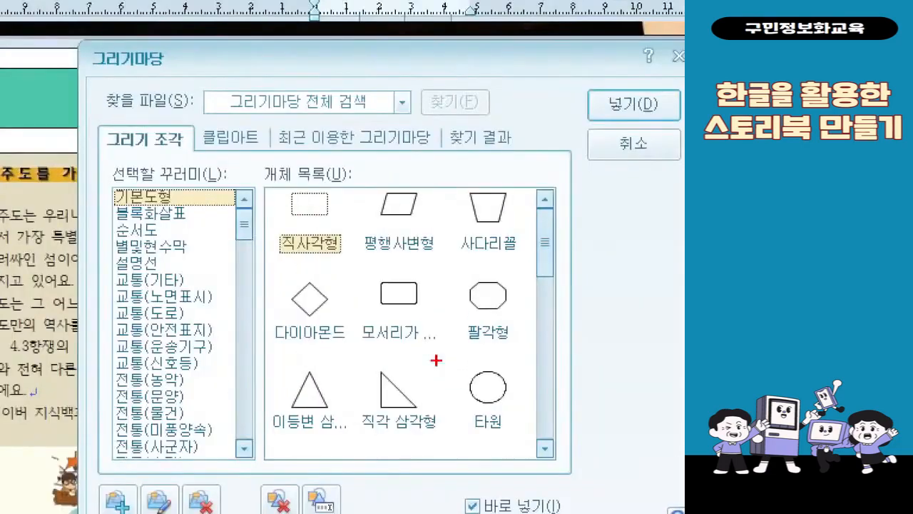
{"action": "left_click_drag", "start_coordinate": [343, 275], "coordinate": [478, 351]}
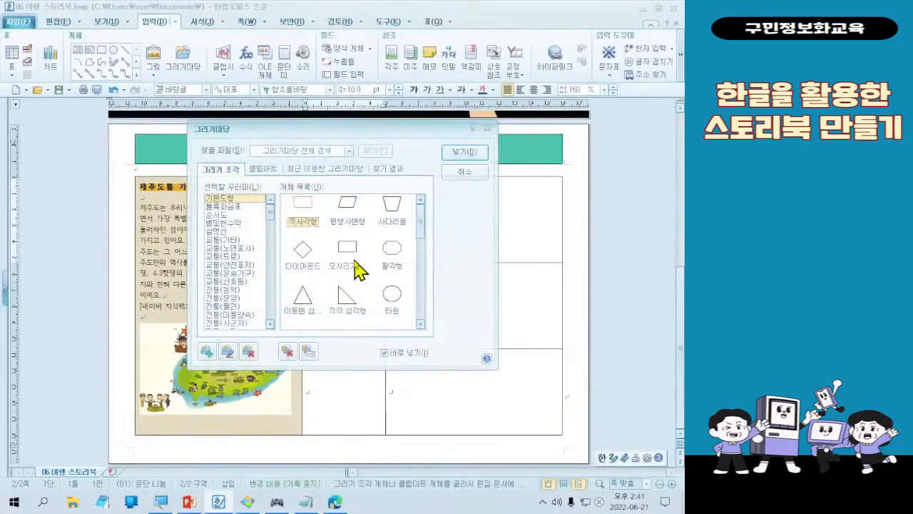
{"action": "double_click", "coordinate": [398, 303]}
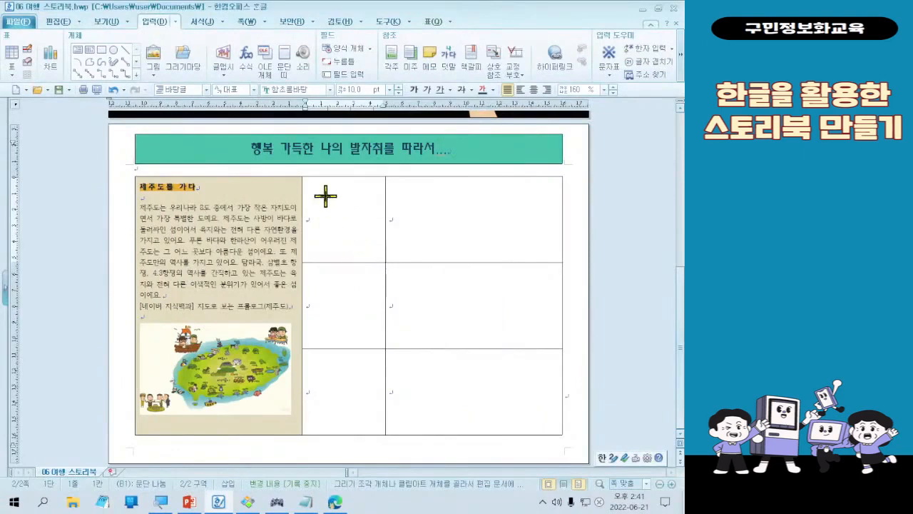
{"action": "left_click_drag", "start_coordinate": [317, 184], "coordinate": [411, 254]}
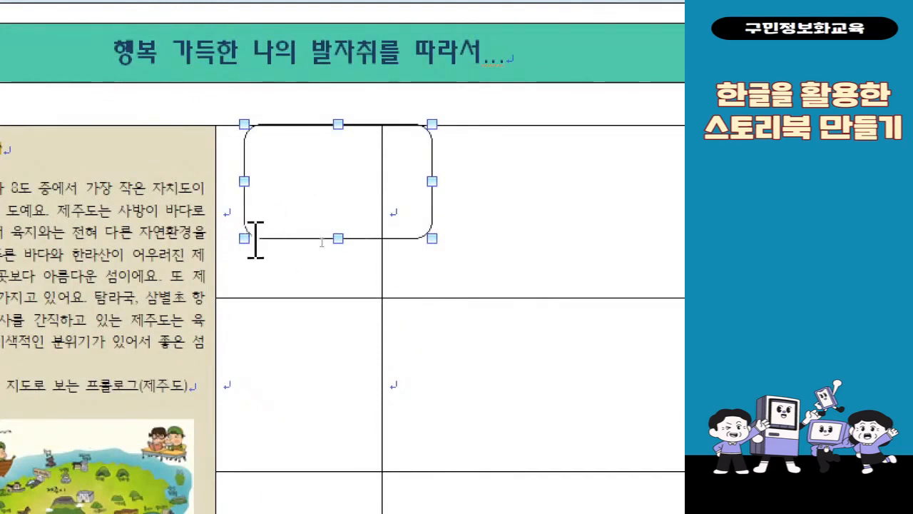
Set the rounded rectangle's width and height to 49 mm each in its object properties (개체 속성)
{"action": "double_click", "coordinate": [293, 235]}
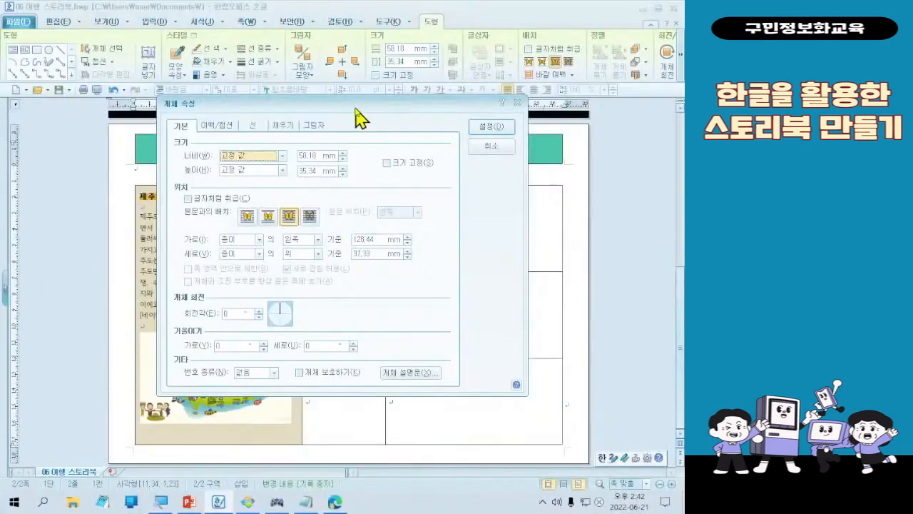
{"action": "left_click_drag", "start_coordinate": [352, 116], "coordinate": [342, 356]}
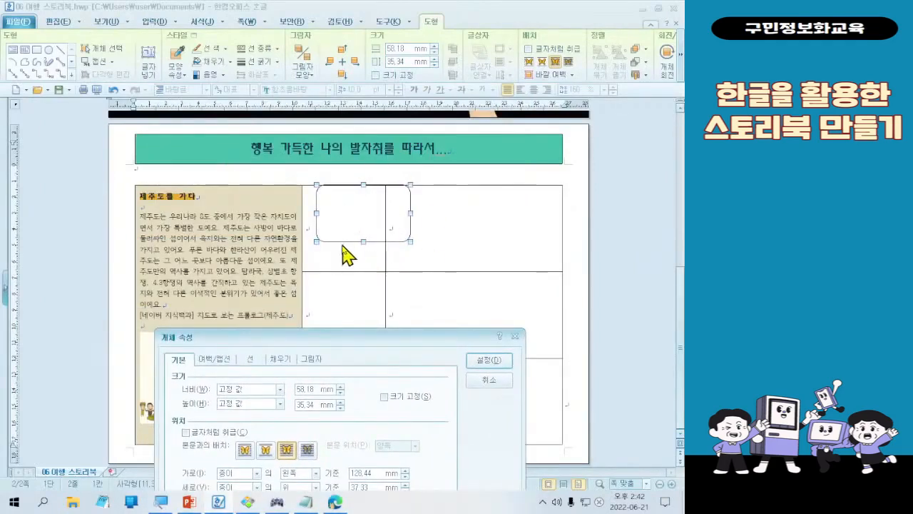
{"action": "left_click_drag", "start_coordinate": [348, 336], "coordinate": [345, 87]}
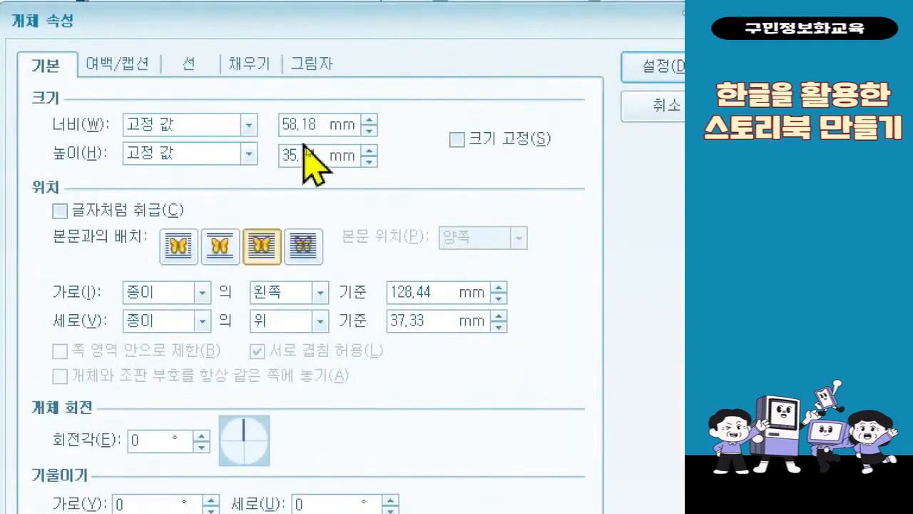
{"action": "left_click", "coordinate": [300, 126]}
{"action": "type", "text": "49"}
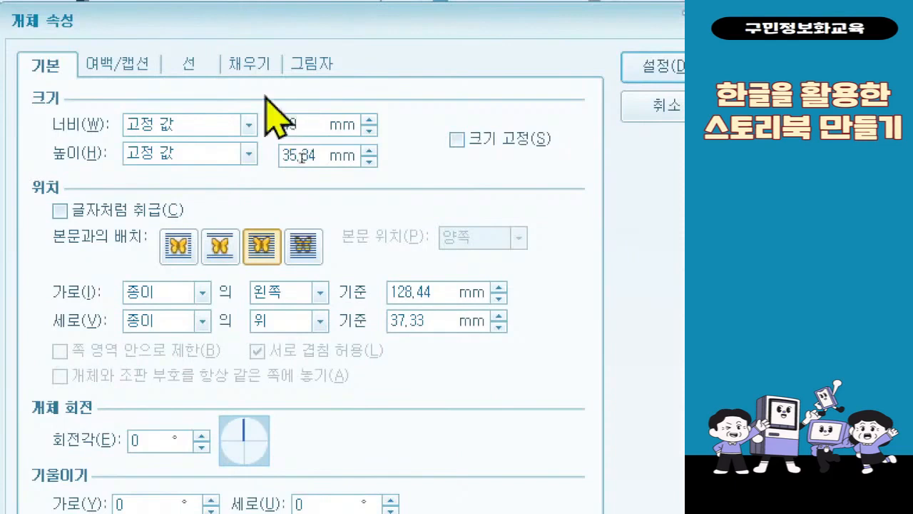
{"action": "left_click", "coordinate": [288, 159]}
{"action": "type", "text": "49"}
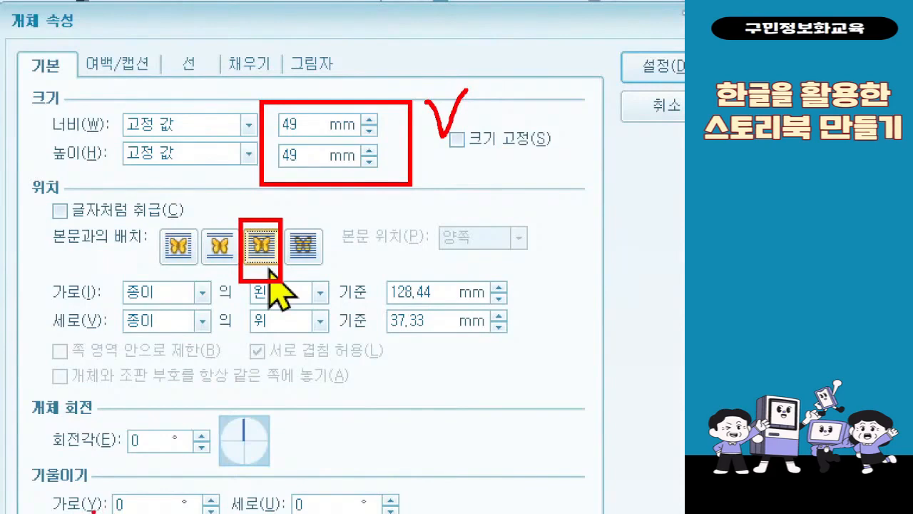
Set the rounded rectangle's line type (선 종류) to 선 없음
{"action": "left_click", "coordinate": [201, 72]}
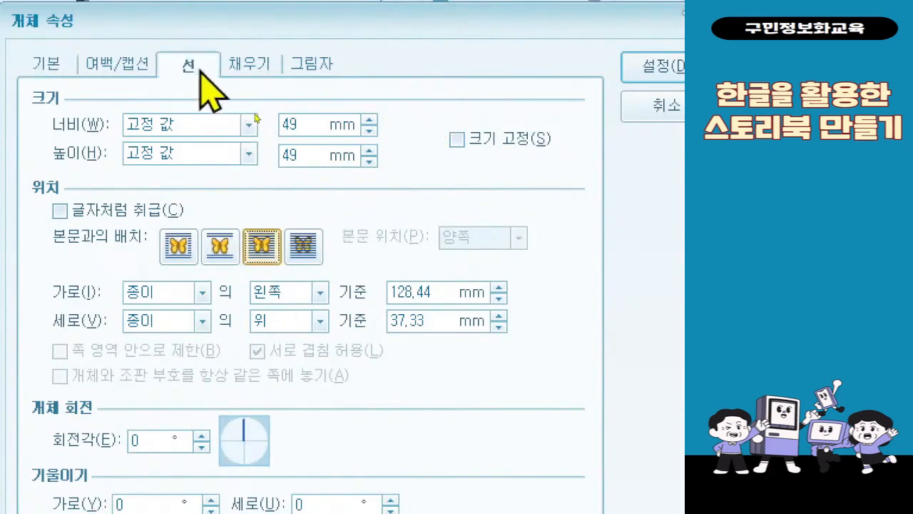
{"action": "left_click", "coordinate": [410, 126]}
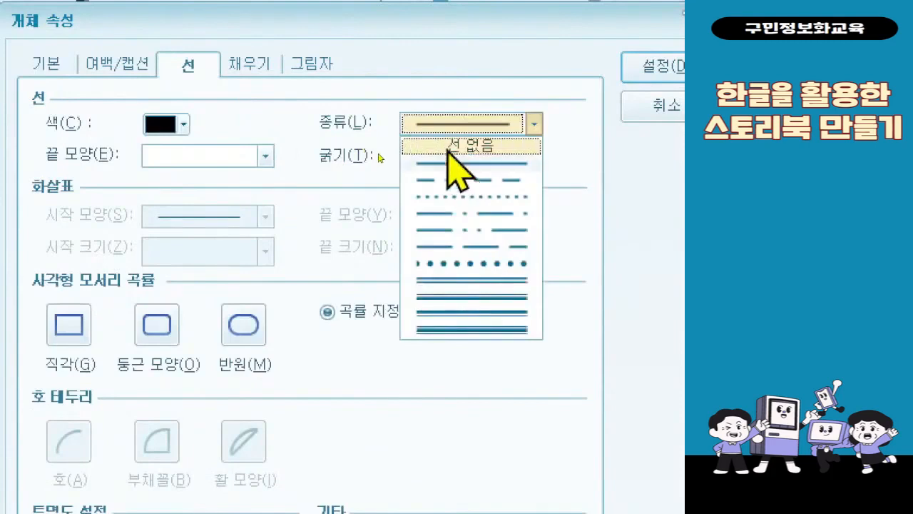
{"action": "left_click", "coordinate": [448, 148]}
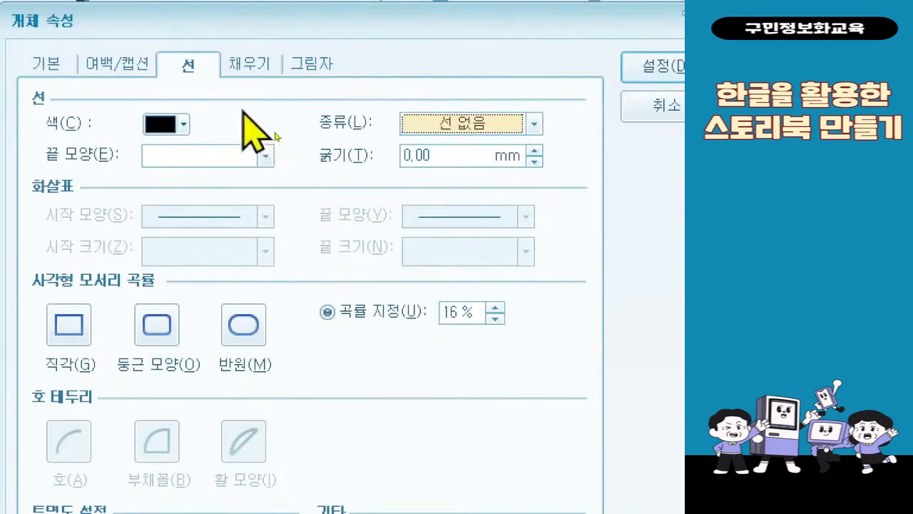
Fill the rounded rectangle with the picture 천지연폭포 from the 6회차 folder
{"action": "left_click", "coordinate": [238, 68]}
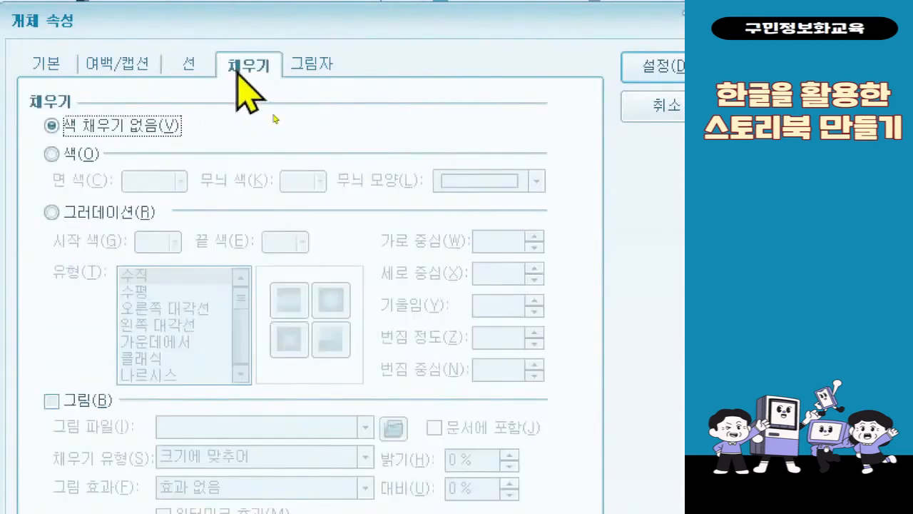
{"action": "left_click", "coordinate": [103, 401]}
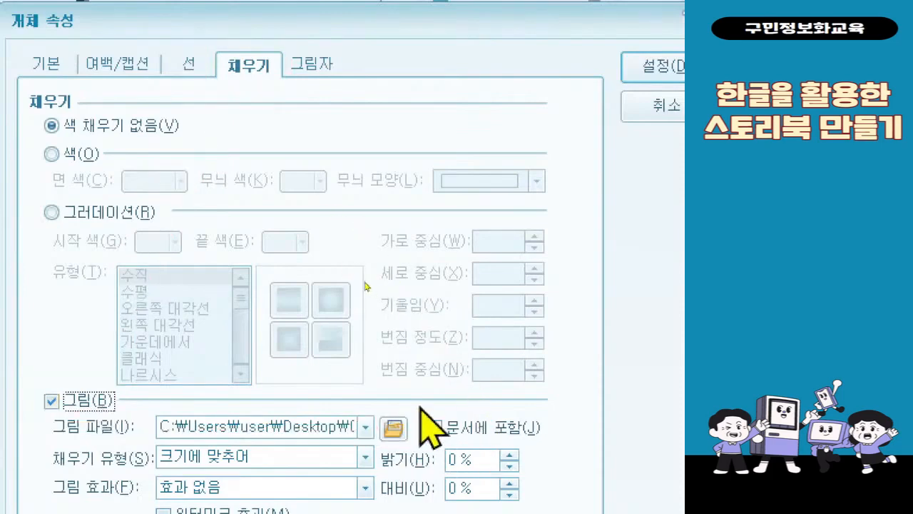
{"action": "left_click", "coordinate": [404, 436]}
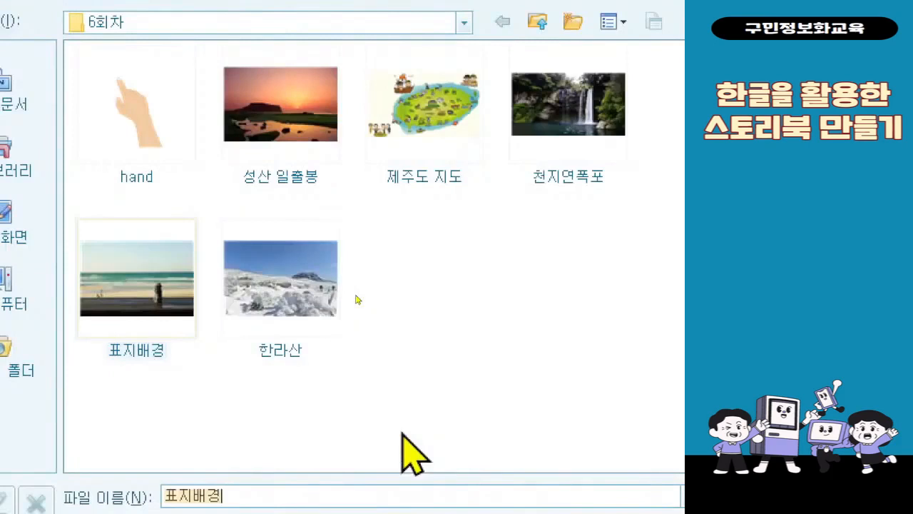
{"action": "left_click", "coordinate": [535, 168]}
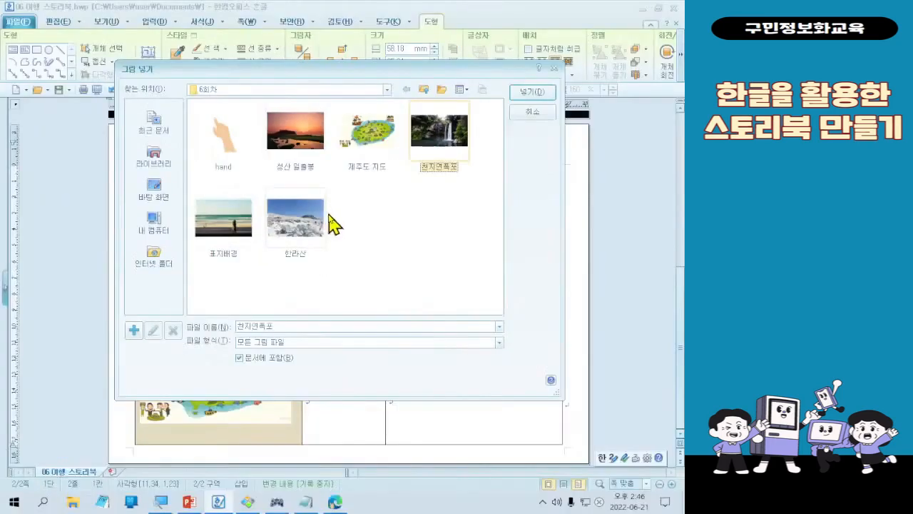
{"action": "double_click", "coordinate": [439, 143]}
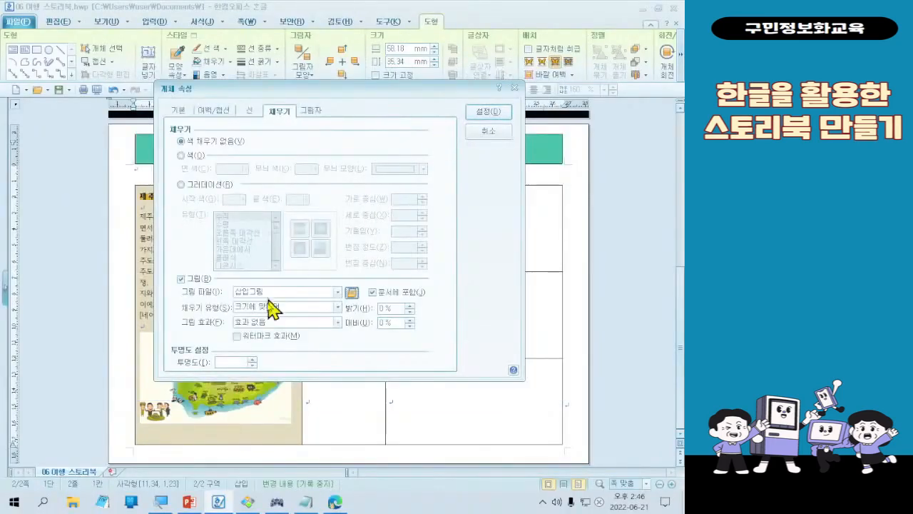
{"action": "left_click", "coordinate": [350, 293]}
{"action": "double_click", "coordinate": [453, 117]}
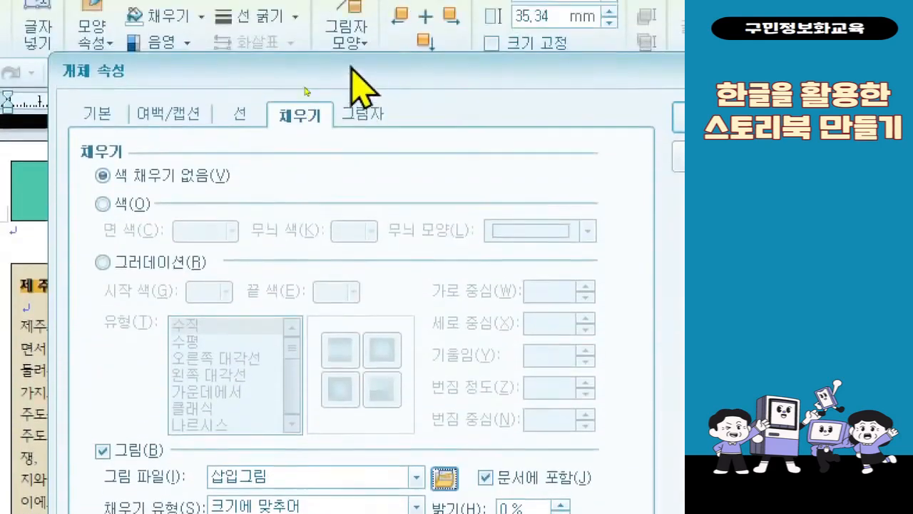
Give the rounded picture shape a lower-right shadow (그림자) with a vertical offset (세로 방향 이동) of -0.5 mm
{"action": "left_click", "coordinate": [363, 118]}
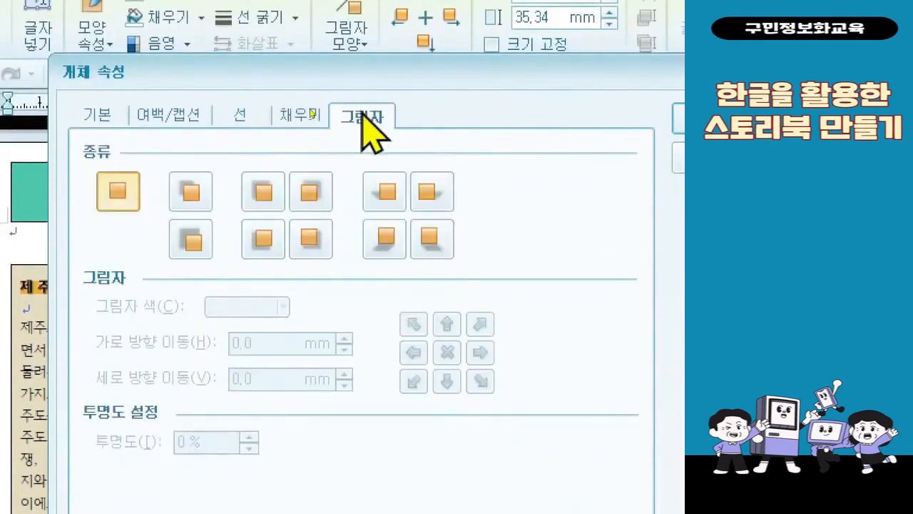
{"action": "left_click", "coordinate": [328, 234]}
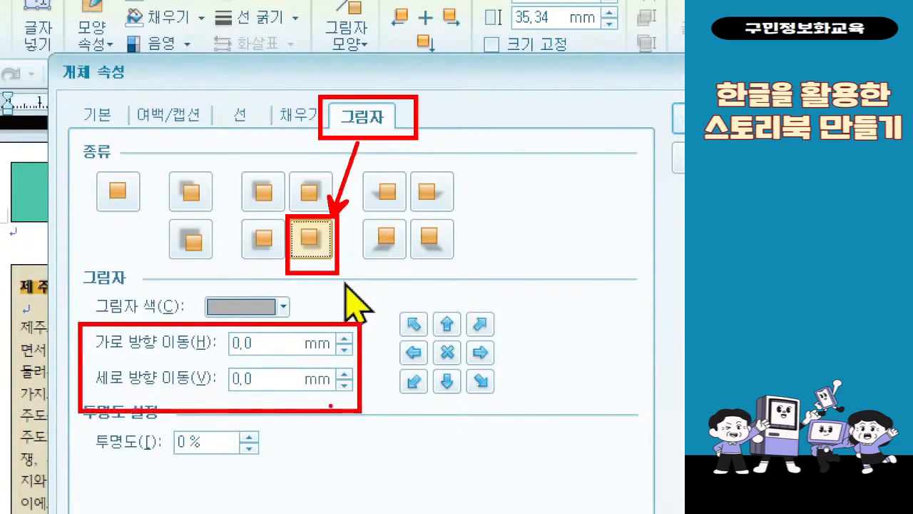
{"action": "key", "text": "Escape"}
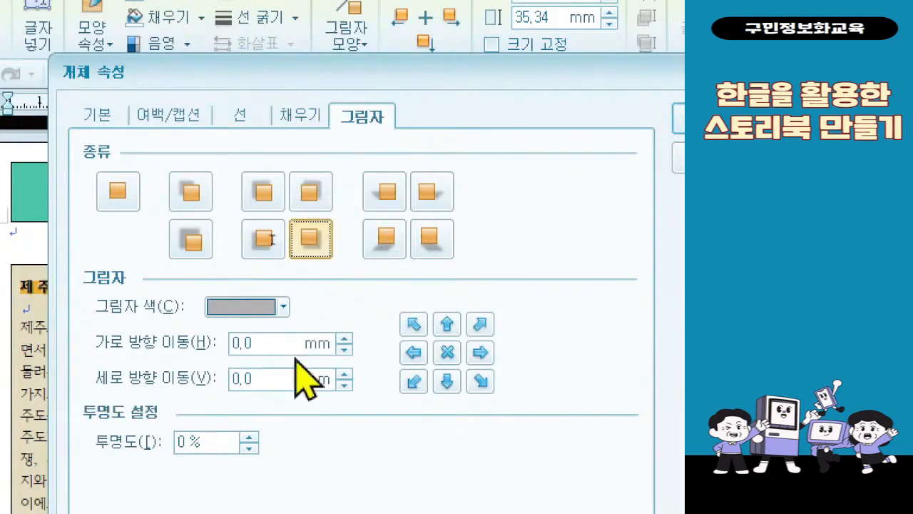
{"action": "left_click", "coordinate": [285, 386]}
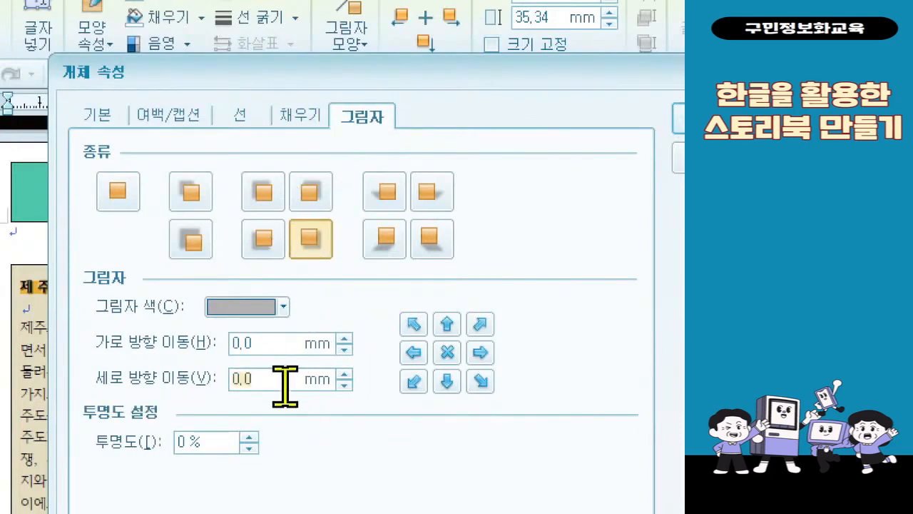
{"action": "type", "text": "-"}
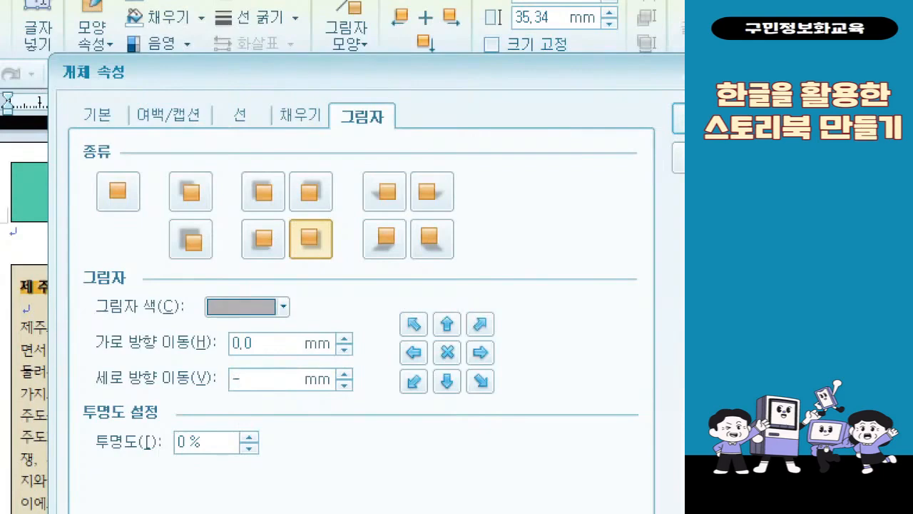
{"action": "type", "text": "0,5"}
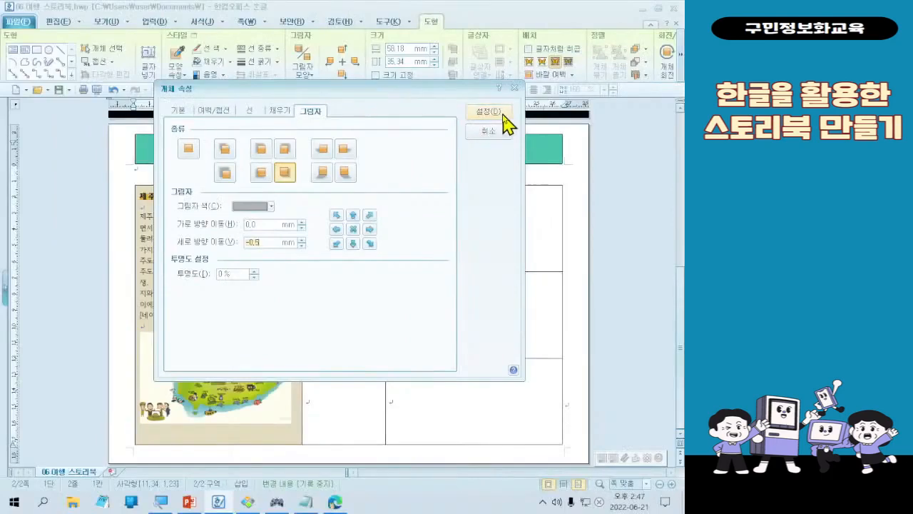
{"action": "left_click", "coordinate": [489, 112]}
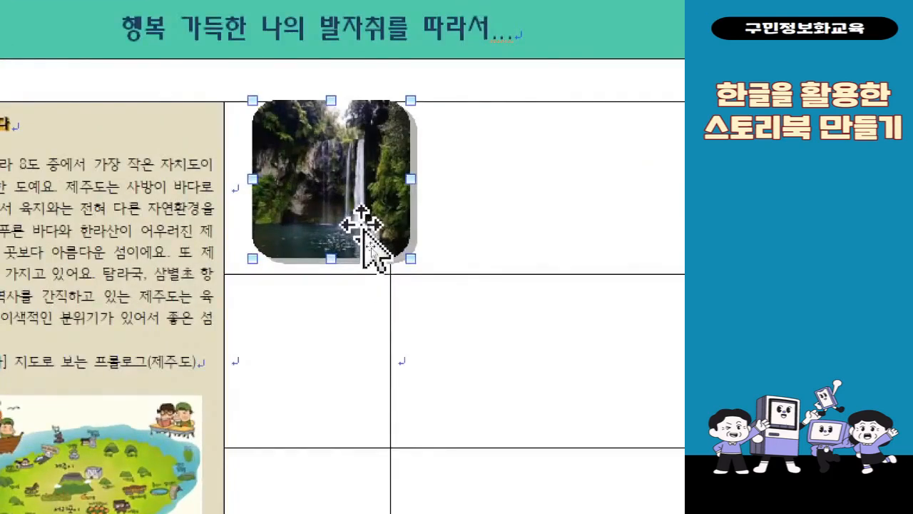
Widen the table's middle column slightly and position the 천지연폭포 shape centrally inside its top cell
{"action": "left_click_drag", "start_coordinate": [355, 221], "coordinate": [337, 233]}
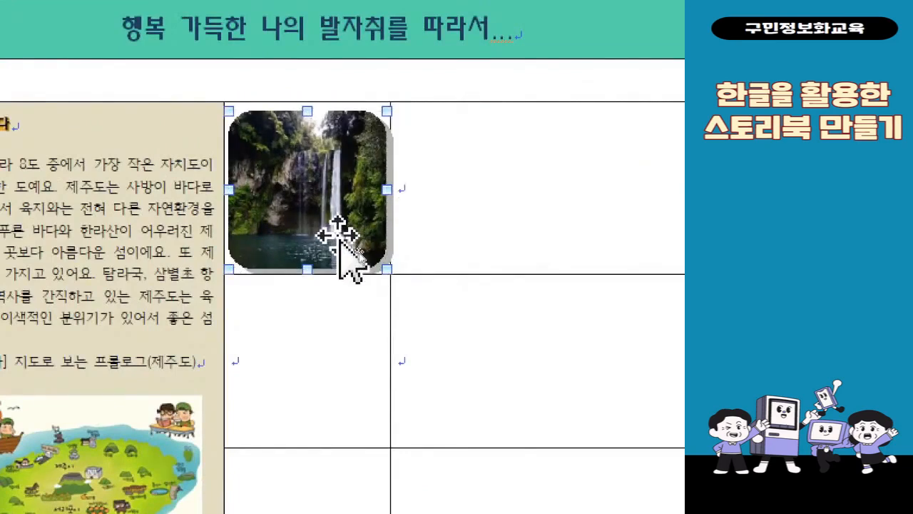
{"action": "left_click_drag", "start_coordinate": [391, 316], "coordinate": [401, 317]}
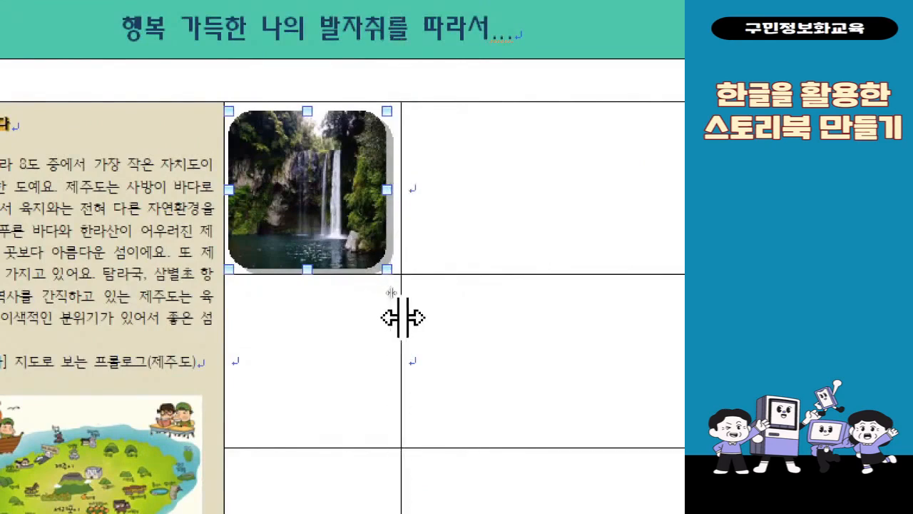
{"action": "left_click_drag", "start_coordinate": [345, 233], "coordinate": [355, 228]}
{"action": "key", "text": "Left"}
{"action": "key", "text": "Left"}
{"action": "key", "text": "Left"}
{"action": "key", "text": "Left"}
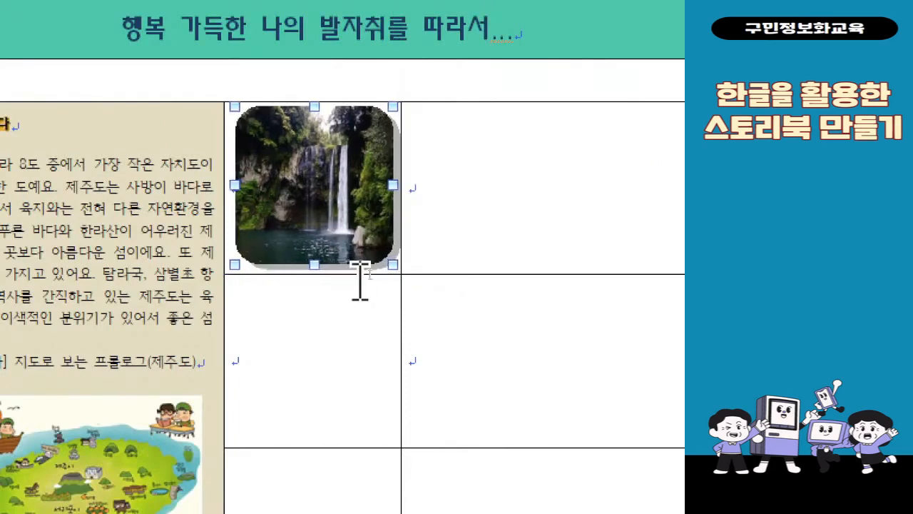
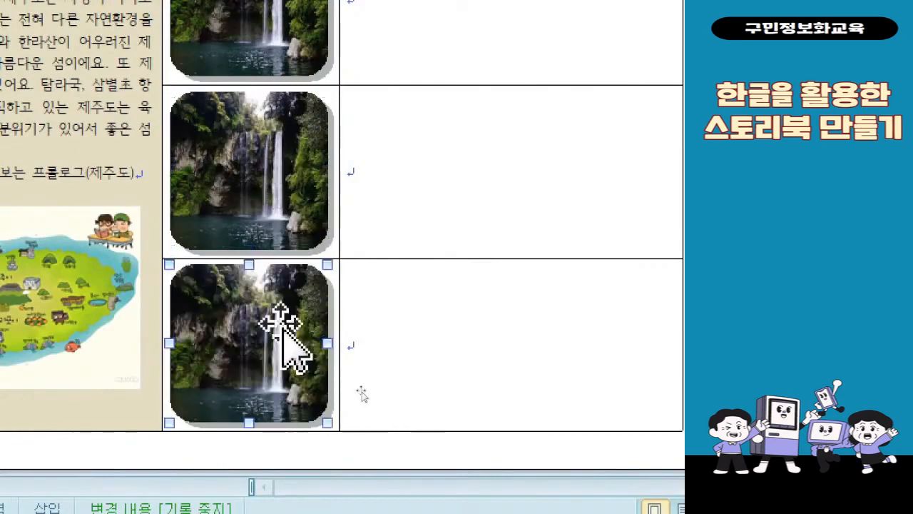
Replace the picture fill of the rounded shape in the middle row with 성산 일출봉 from the 6회차 folder
{"action": "scroll", "coordinate": [285, 314], "scroll_direction": "up", "scroll_amount": 2}
{"action": "scroll", "coordinate": [285, 314], "scroll_direction": "up", "scroll_amount": 5}
{"action": "scroll", "coordinate": [284, 314], "scroll_direction": "down", "scroll_amount": 7}
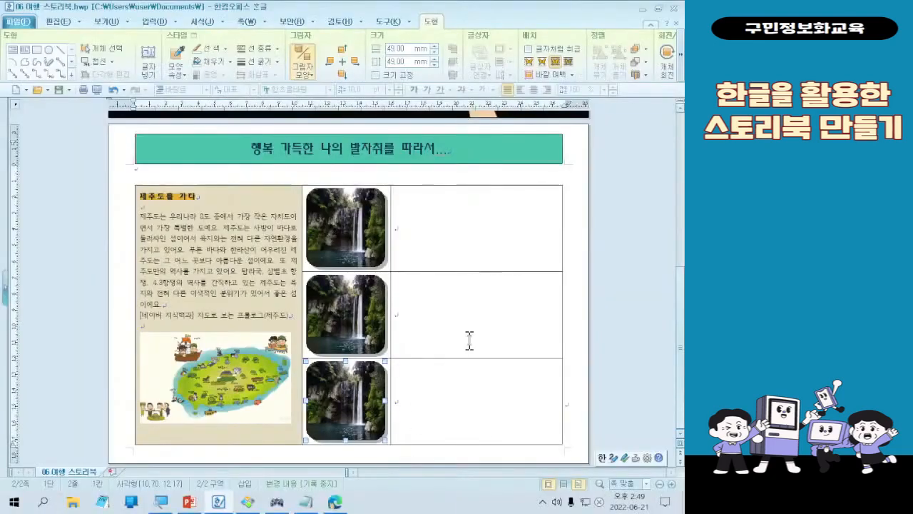
{"action": "left_click", "coordinate": [371, 331]}
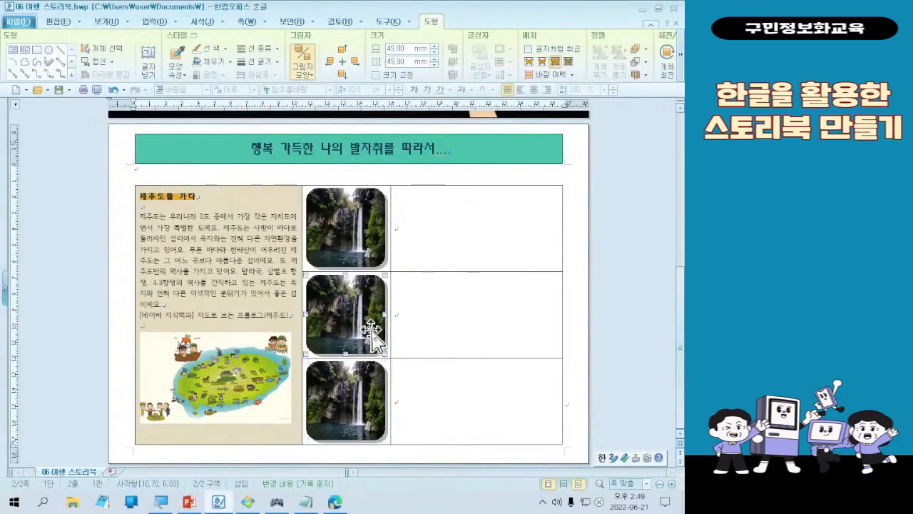
{"action": "left_click", "coordinate": [371, 329]}
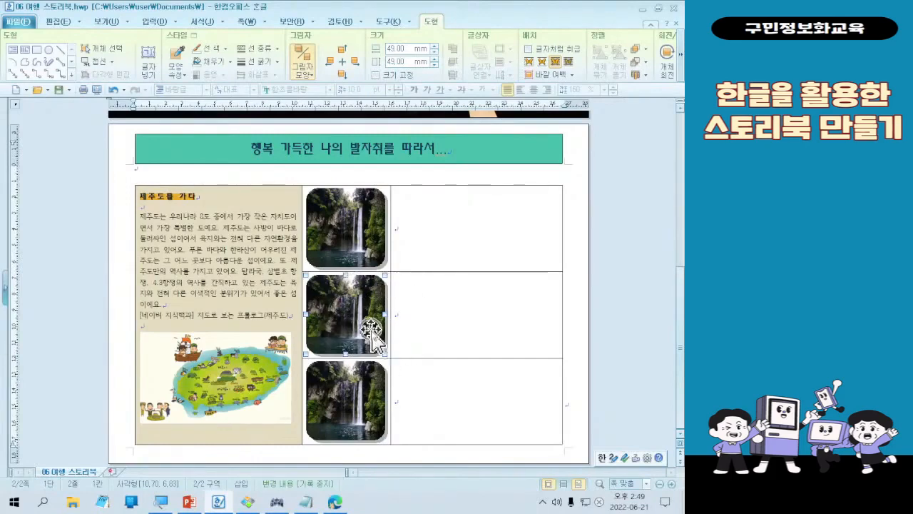
{"action": "double_click", "coordinate": [371, 329]}
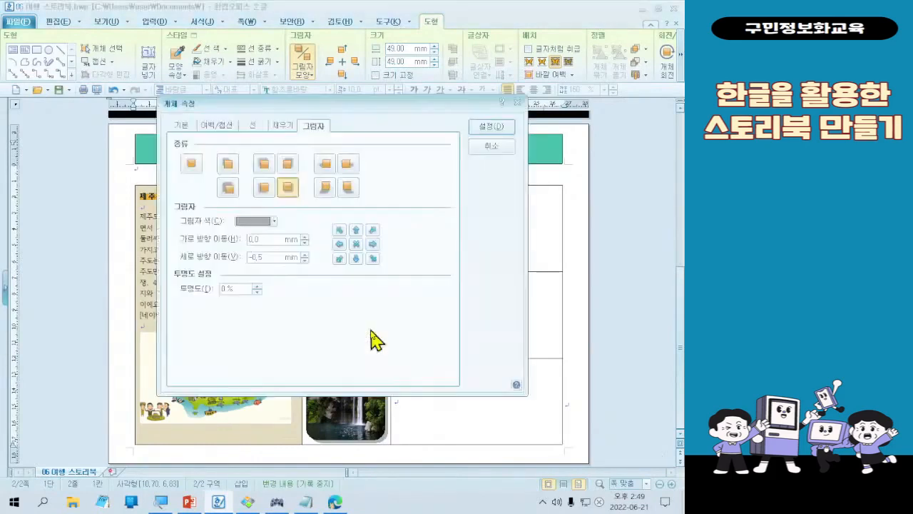
{"action": "left_click", "coordinate": [280, 127]}
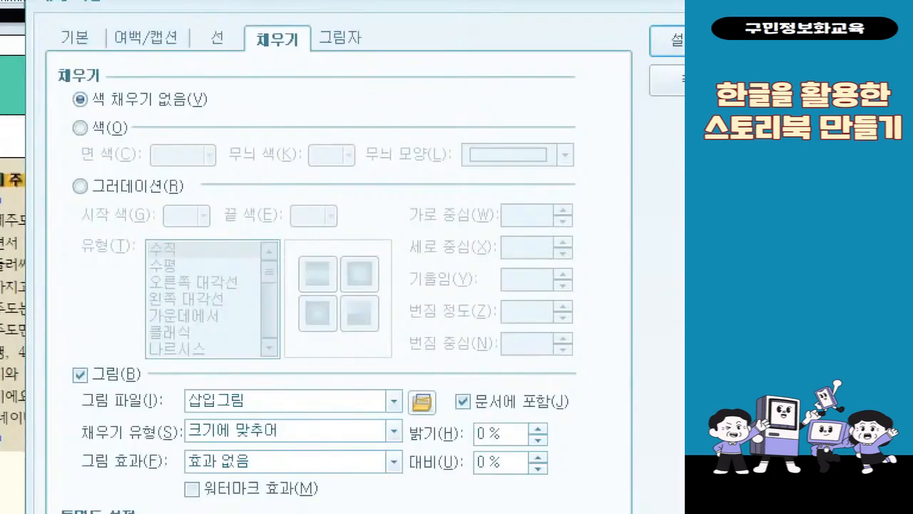
{"action": "left_click_drag", "start_coordinate": [236, 19], "coordinate": [318, 59]}
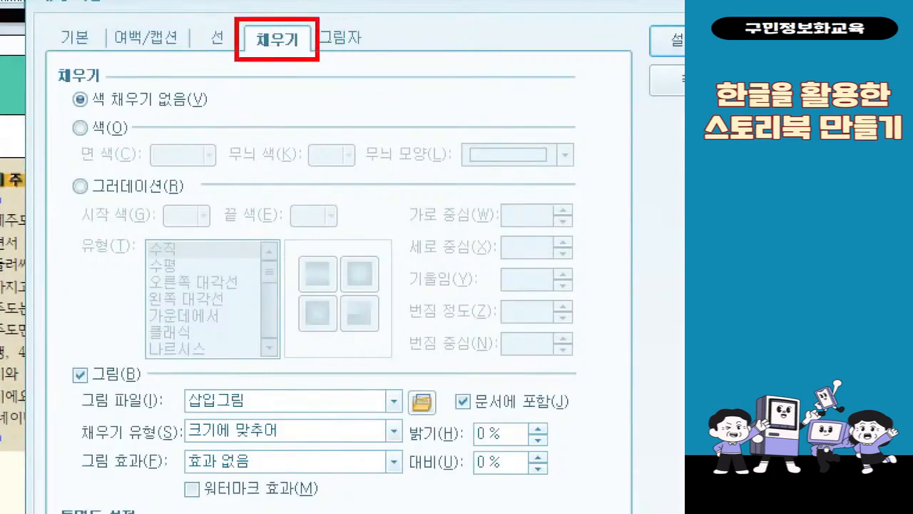
{"action": "left_click_drag", "start_coordinate": [386, 376], "coordinate": [442, 399]}
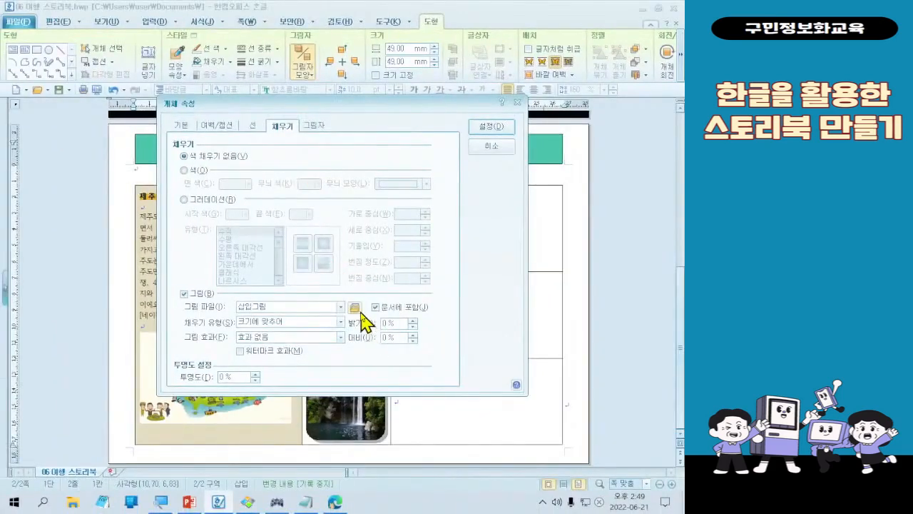
{"action": "left_click", "coordinate": [421, 402]}
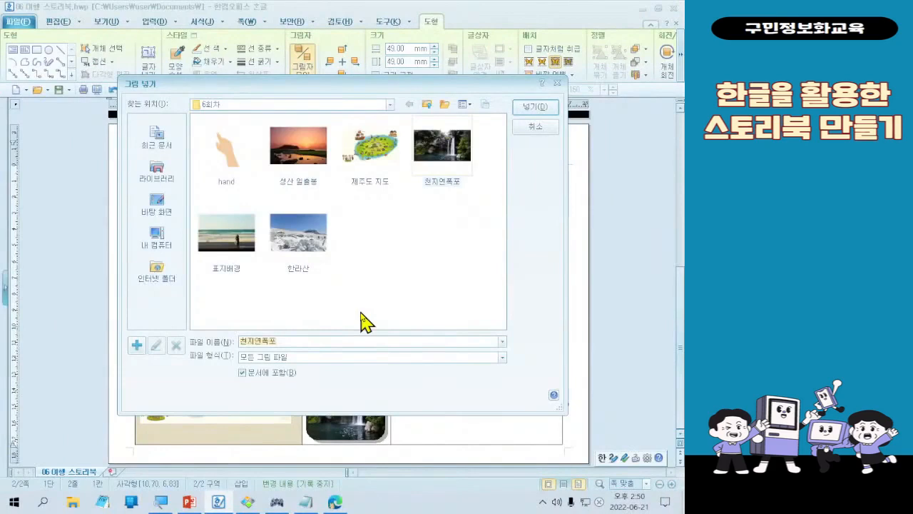
{"action": "left_click", "coordinate": [313, 162]}
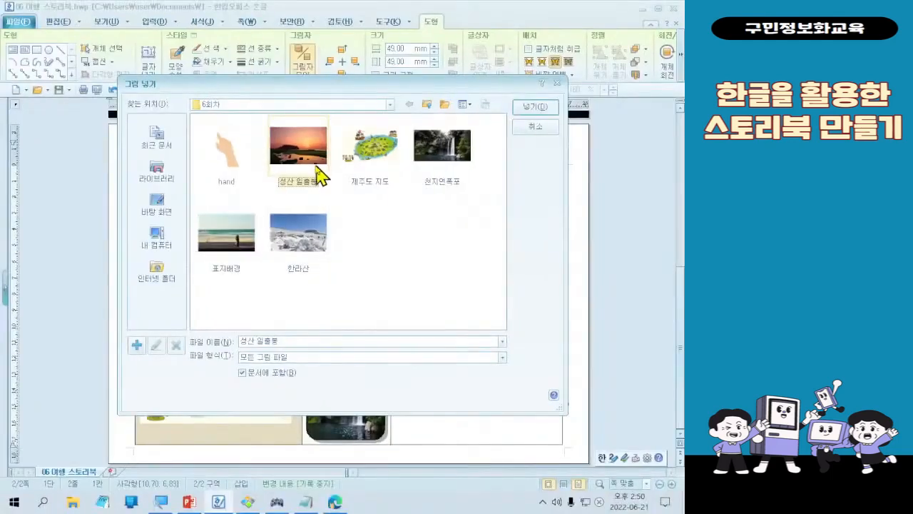
{"action": "double_click", "coordinate": [335, 176]}
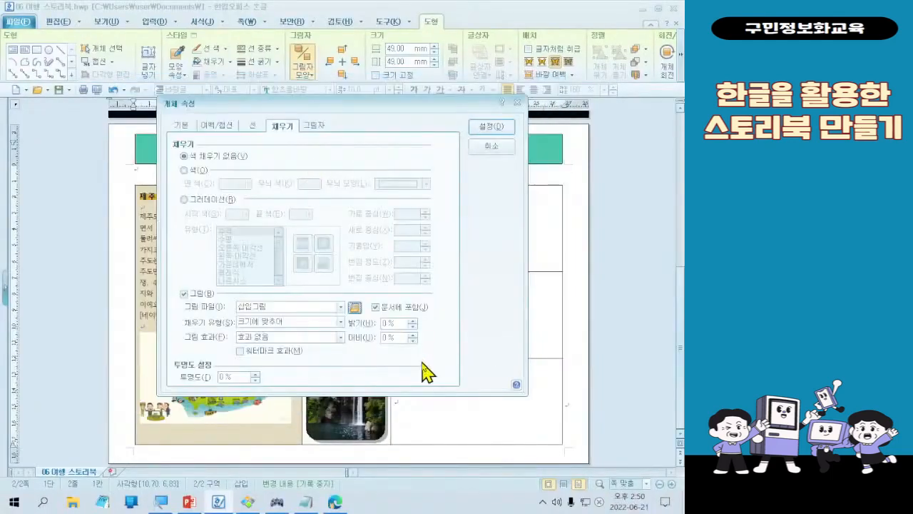
{"action": "left_click", "coordinate": [492, 129]}
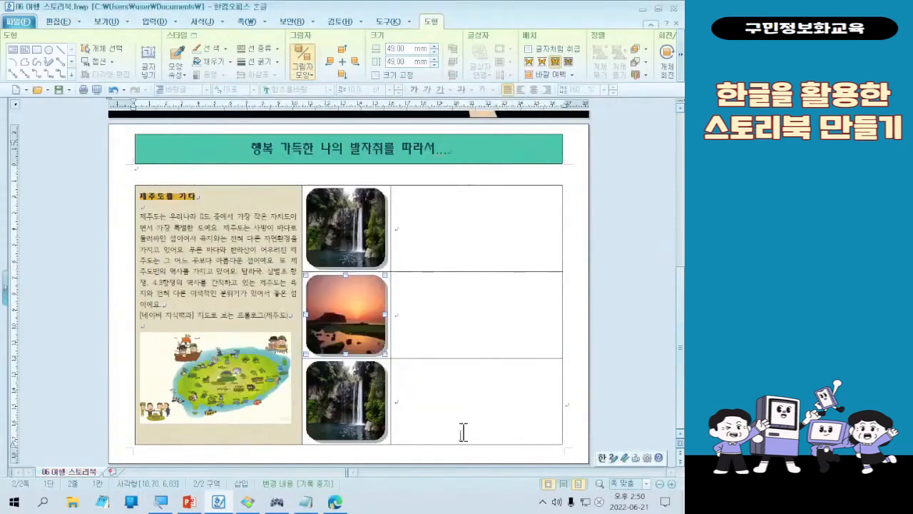
Replace the picture fill of the rounded shape in the bottom row with 한라산 from the 6회차 folder
{"action": "left_click", "coordinate": [341, 419]}
{"action": "double_click", "coordinate": [341, 419]}
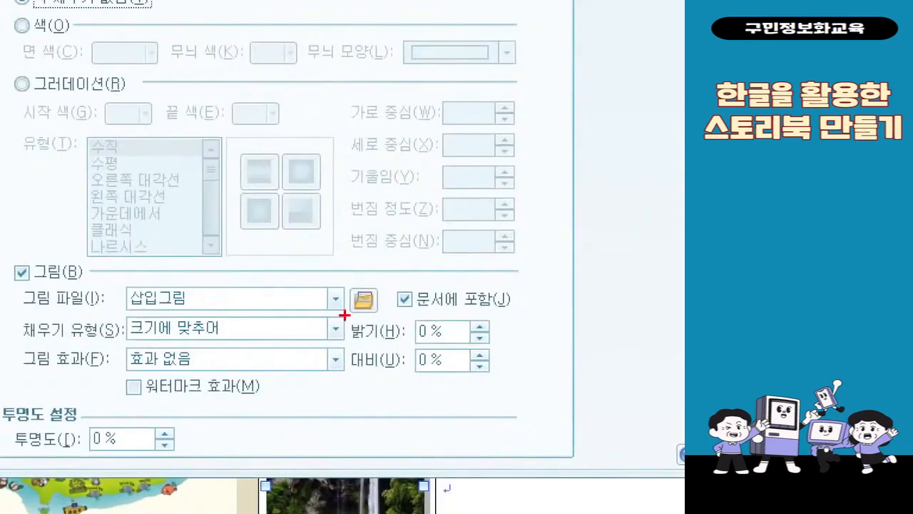
{"action": "left_click_drag", "start_coordinate": [330, 279], "coordinate": [411, 342]}
{"action": "left_click_drag", "start_coordinate": [374, 246], "coordinate": [502, 179]}
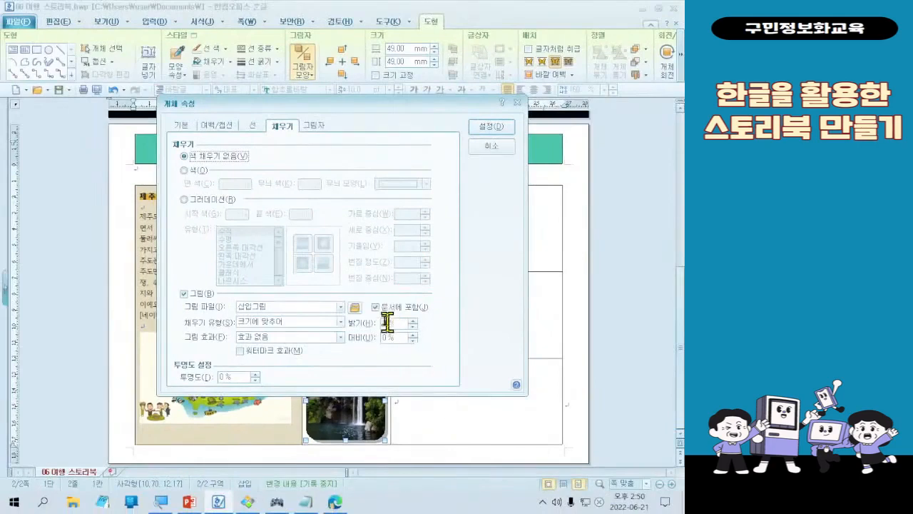
{"action": "left_click", "coordinate": [354, 308]}
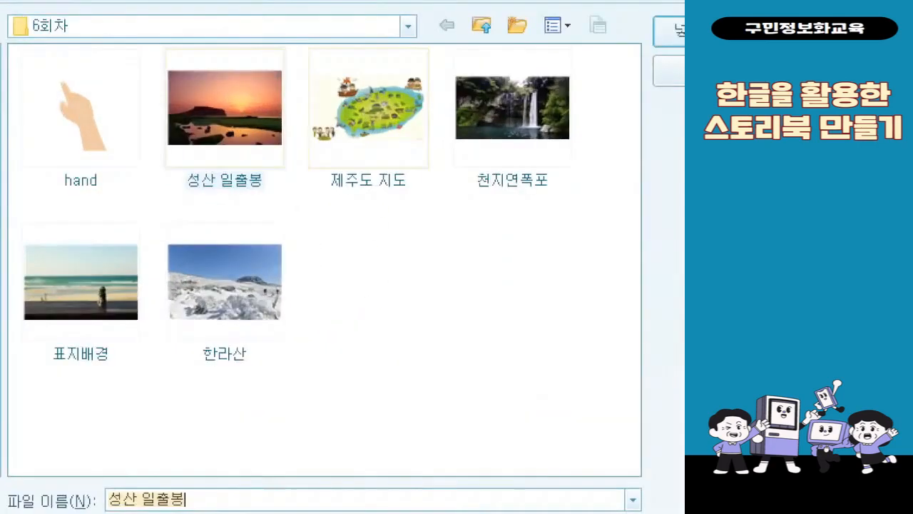
{"action": "left_click_drag", "start_coordinate": [163, 209], "coordinate": [302, 389]}
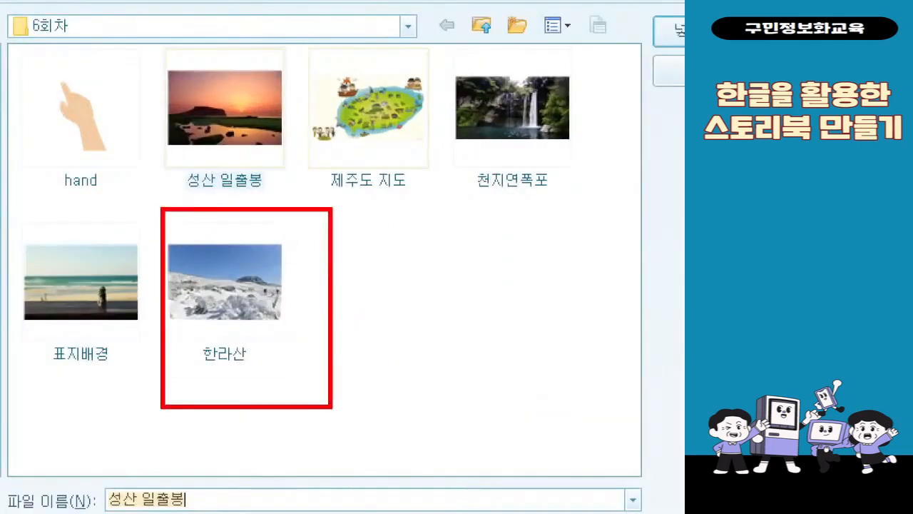
{"action": "mouse_move", "coordinate": [310, 289]}
{"action": "left_mouse_down"}
{"action": "mouse_move", "coordinate": [332, 330]}
{"action": "mouse_move", "coordinate": [374, 238]}
{"action": "left_mouse_up"}
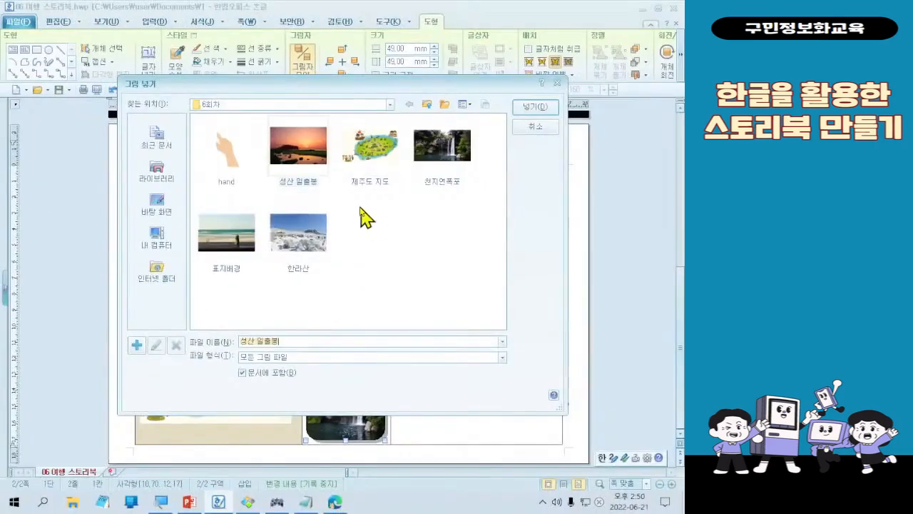
{"action": "double_click", "coordinate": [235, 299]}
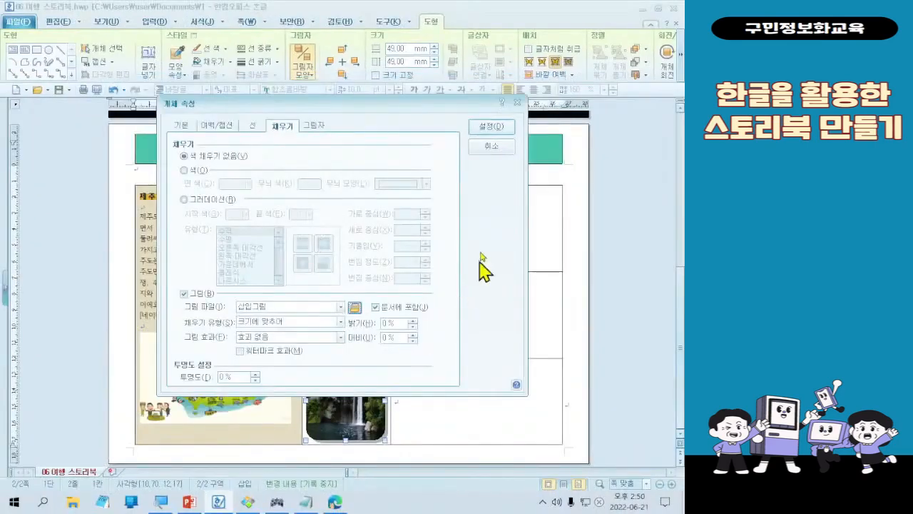
{"action": "left_click", "coordinate": [492, 128]}
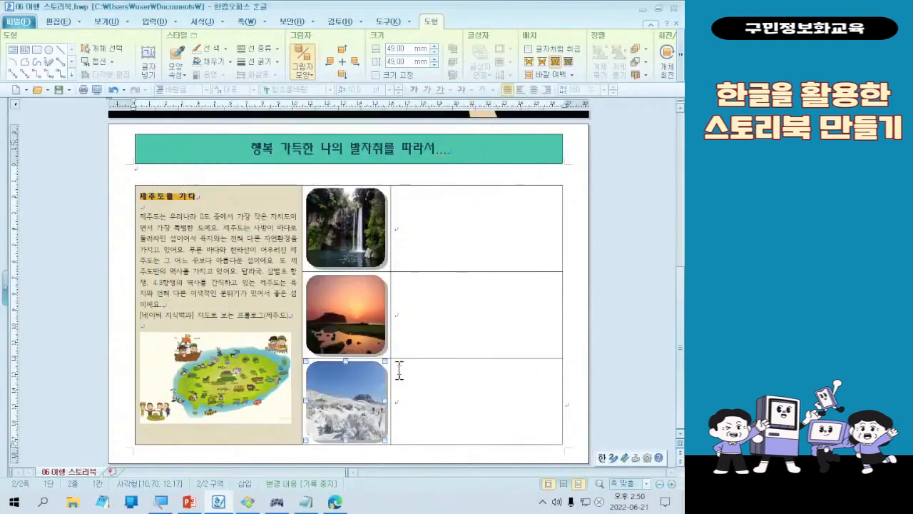
Set the font size of the three empty cells in the table's last column to 11 pt and place the cursor in the first one
{"action": "left_click", "coordinate": [435, 414]}
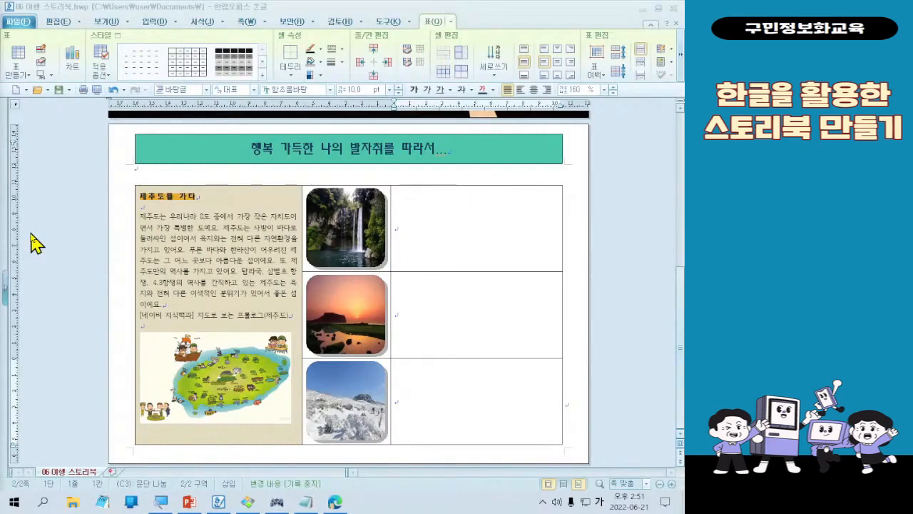
{"action": "left_click_drag", "start_coordinate": [509, 235], "coordinate": [477, 401]}
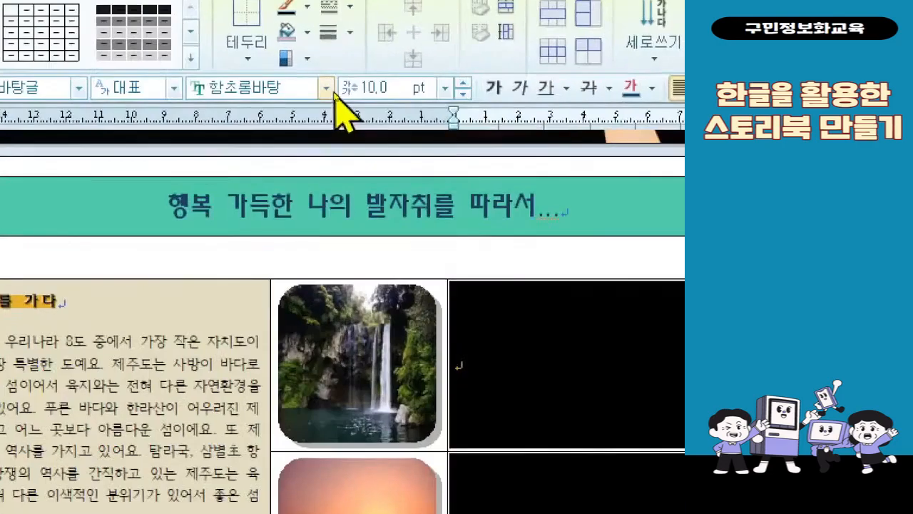
{"action": "left_click", "coordinate": [445, 92]}
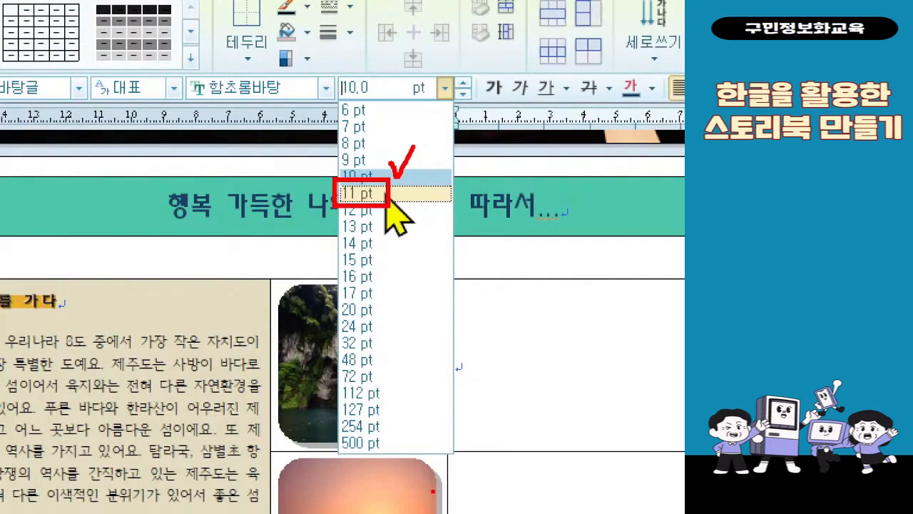
{"action": "key", "text": "Escape"}
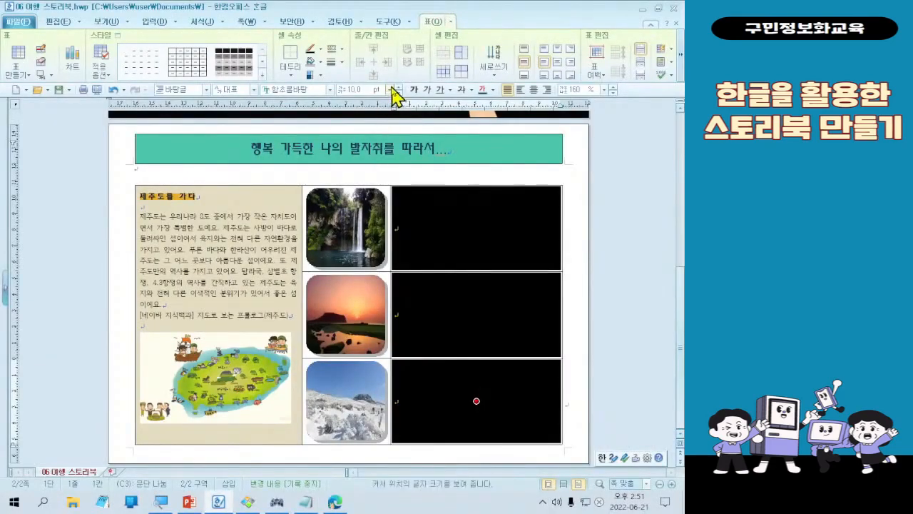
{"action": "left_click", "coordinate": [390, 89]}
{"action": "left_click", "coordinate": [356, 143]}
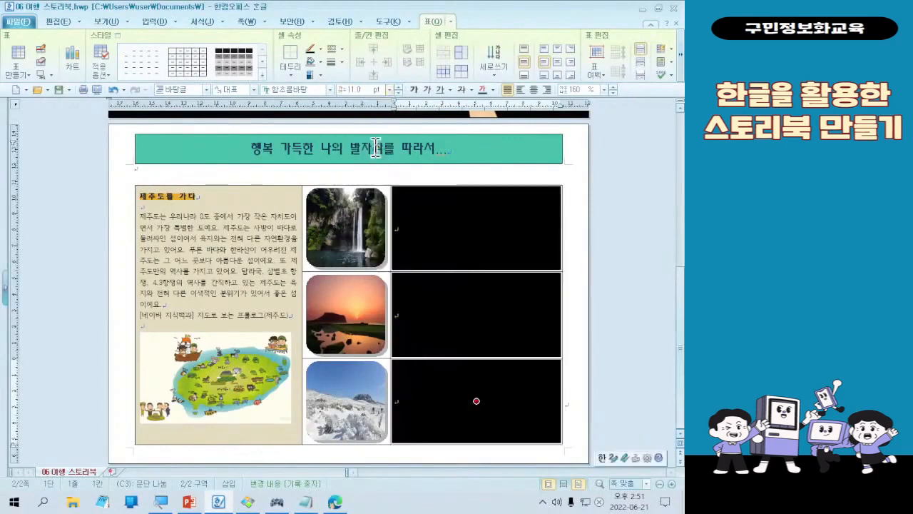
{"action": "left_click", "coordinate": [478, 237]}
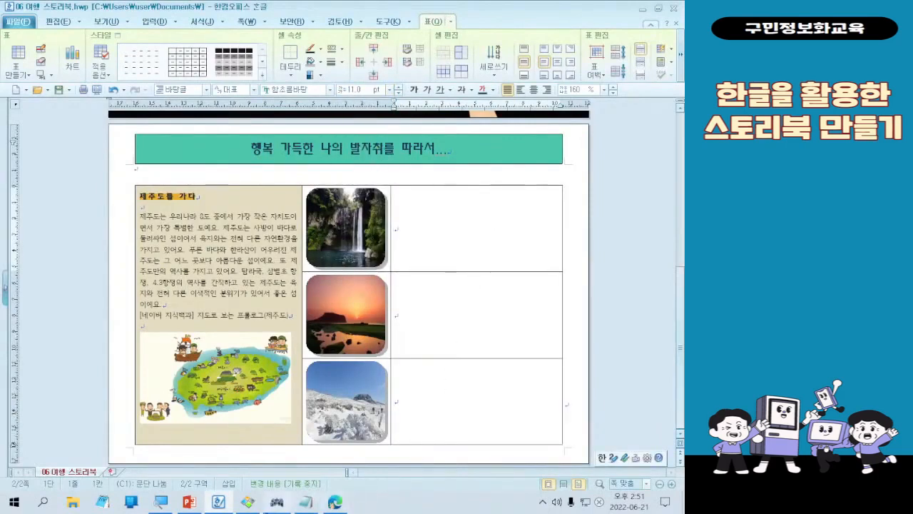
{"action": "left_click", "coordinate": [278, 502]}
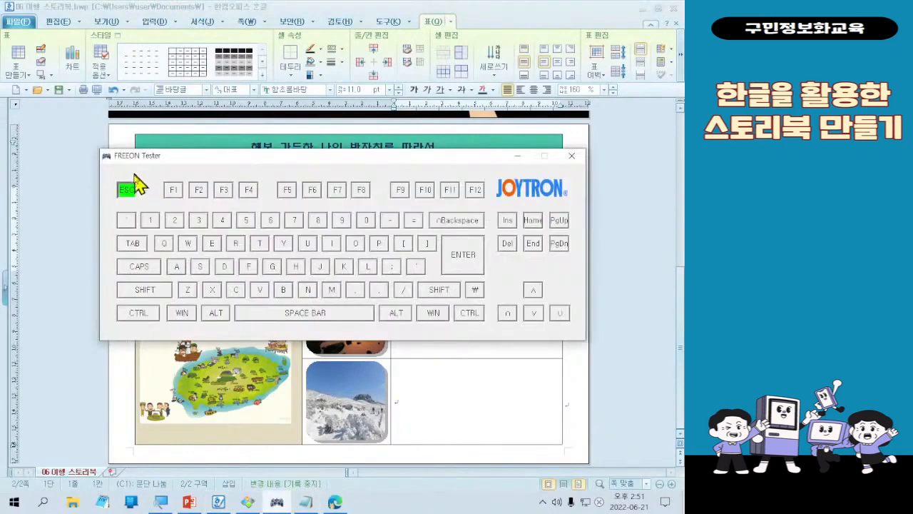
{"action": "key", "text": "Escape"}
{"action": "key", "text": "Escape"}
{"action": "key", "text": "Escape"}
{"action": "key", "text": "Escape"}
{"action": "key", "text": "Escape"}
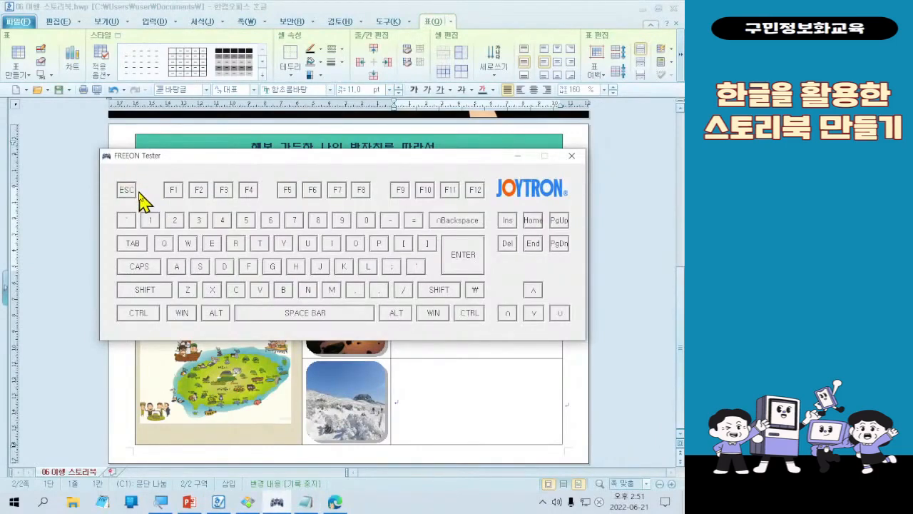
{"action": "key", "text": "Escape"}
{"action": "key", "text": "Escape"}
{"action": "key", "text": "Escape"}
{"action": "left_click", "coordinate": [520, 156]}
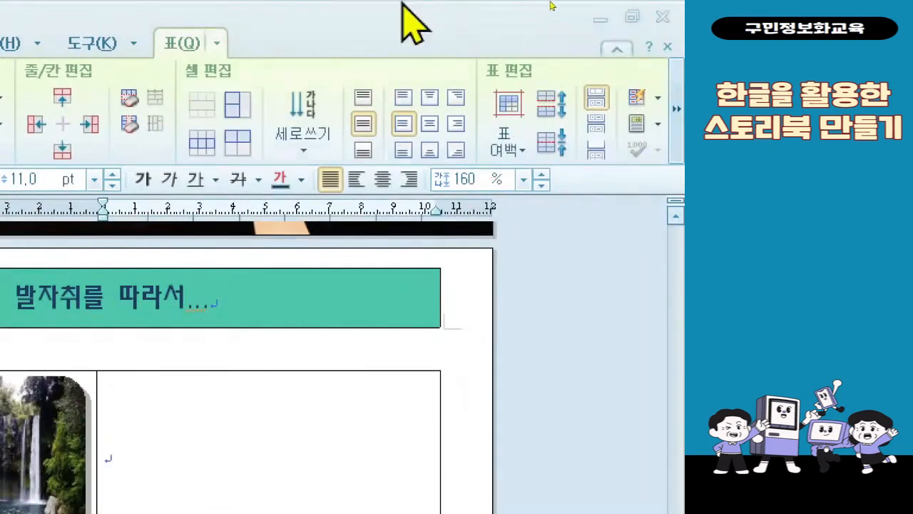
Switch to File Explorer and open the 제주도_내용 text file from the 6회차 folder inside 예제파일
{"action": "left_click", "coordinate": [600, 19]}
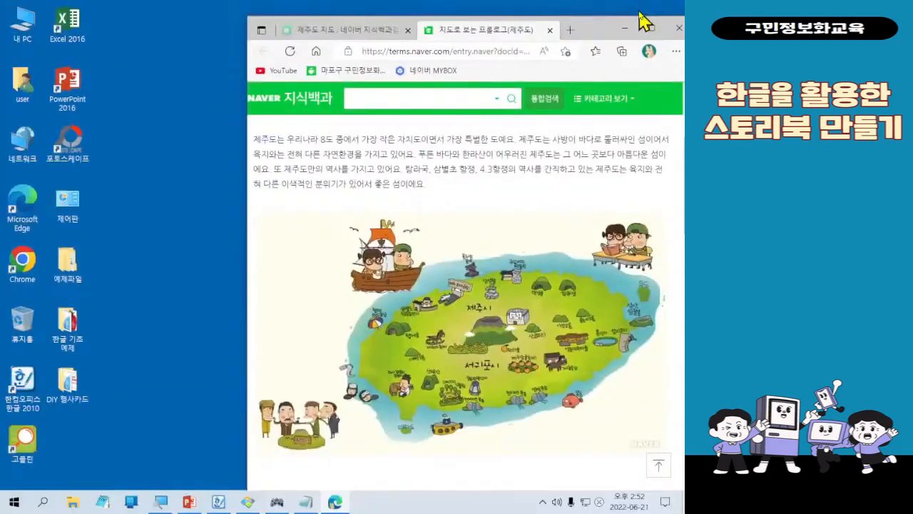
{"action": "left_click", "coordinate": [565, 56]}
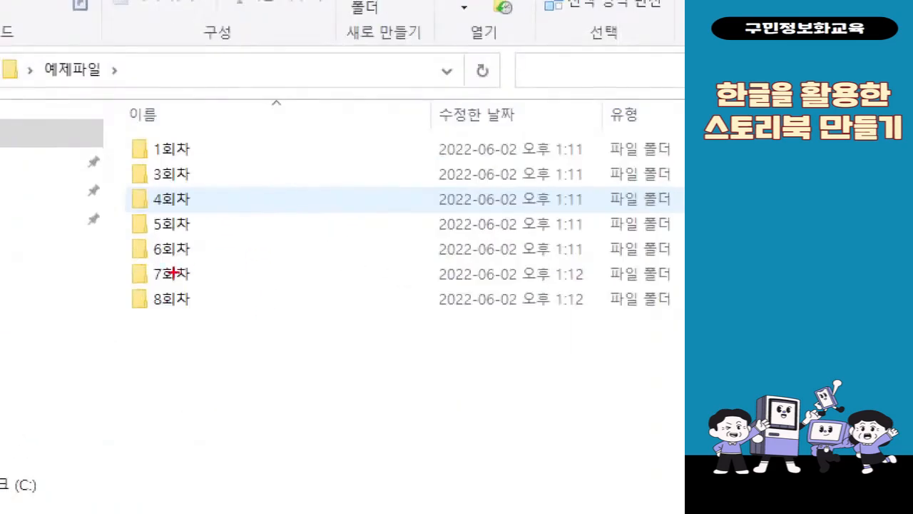
{"action": "mouse_move", "coordinate": [99, 239]}
{"action": "left_mouse_down"}
{"action": "mouse_move", "coordinate": [216, 267]}
{"action": "mouse_move", "coordinate": [281, 215]}
{"action": "left_mouse_up"}
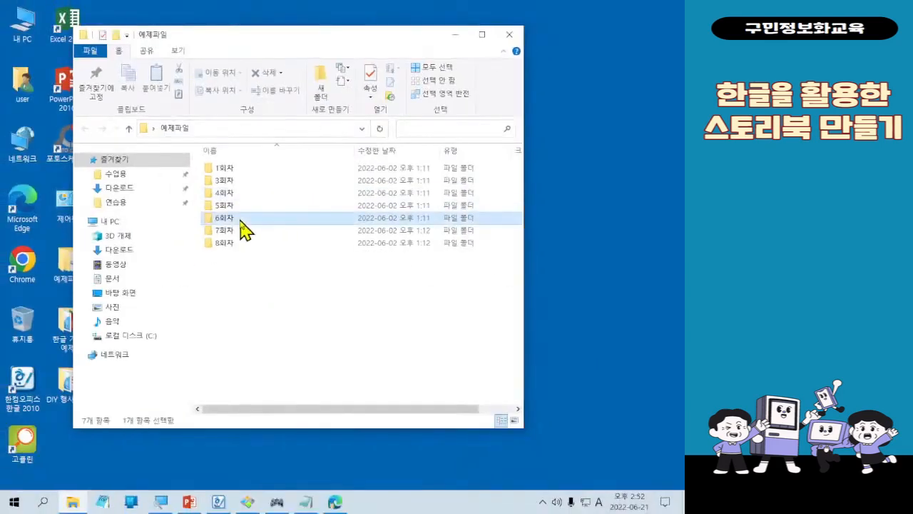
{"action": "double_click", "coordinate": [201, 249]}
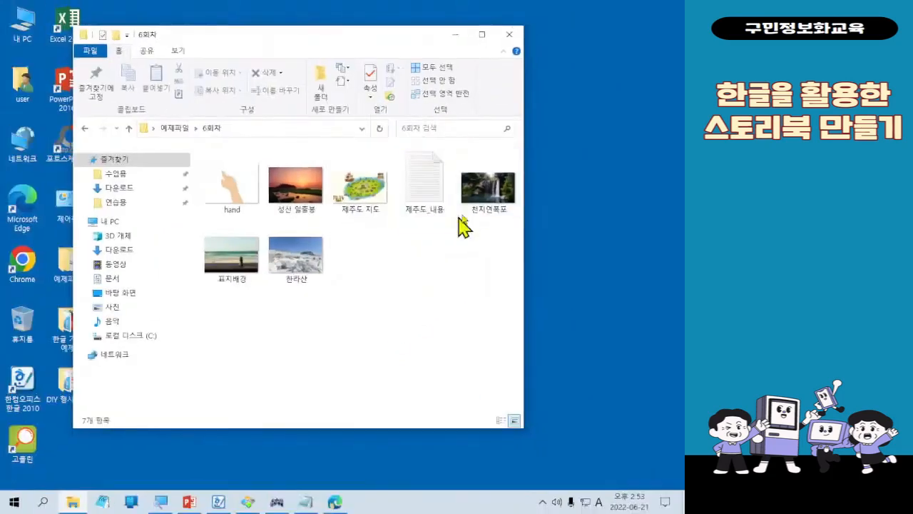
{"action": "double_click", "coordinate": [428, 271]}
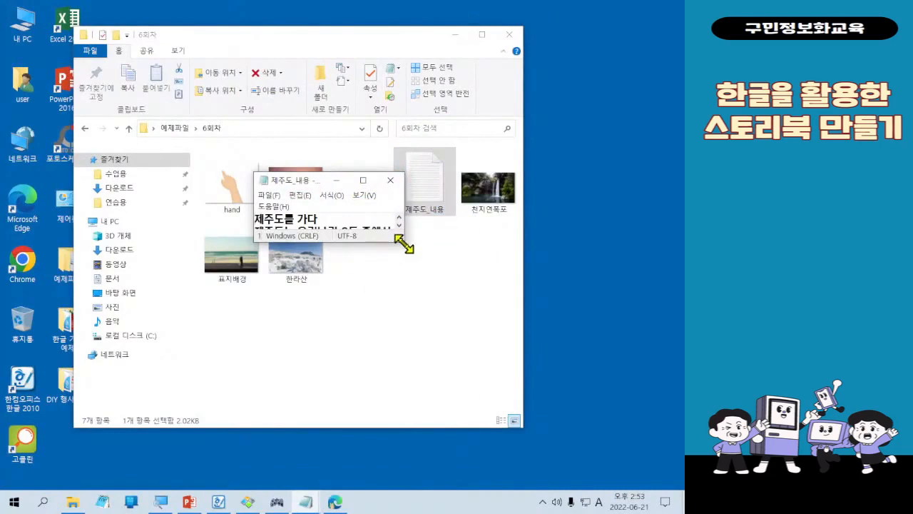
Enlarge and reposition the 제주도_내용 Notepad window so the 천지연폭포, 성산 일출봉 and 한라산 passages fit together
{"action": "left_click_drag", "start_coordinate": [404, 245], "coordinate": [526, 475]}
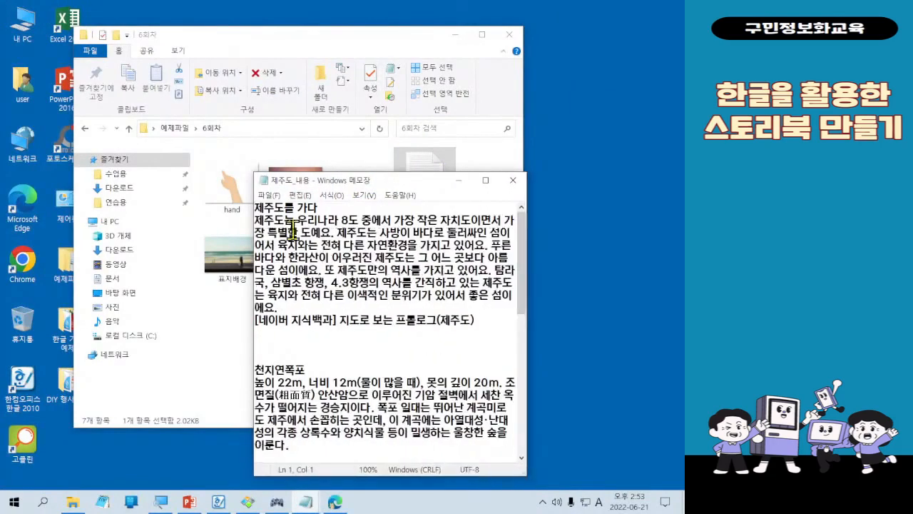
{"action": "left_click_drag", "start_coordinate": [307, 181], "coordinate": [275, 106]}
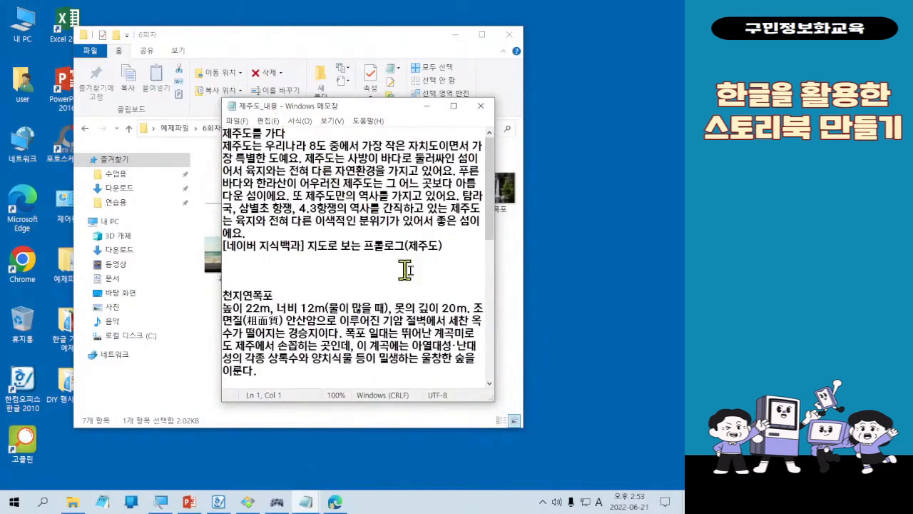
{"action": "left_click_drag", "start_coordinate": [493, 234], "coordinate": [609, 301]}
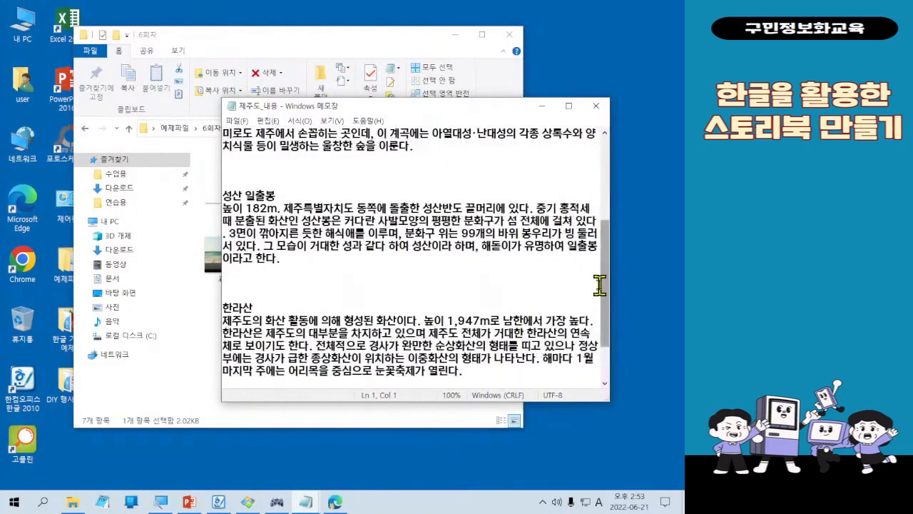
{"action": "scroll", "coordinate": [599, 285], "scroll_direction": "up", "scroll_amount": 3}
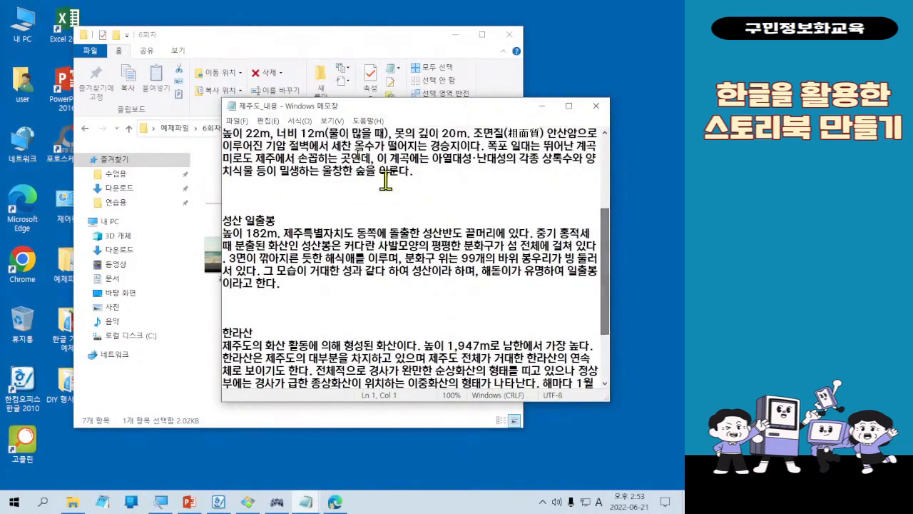
{"action": "scroll", "coordinate": [333, 192], "scroll_direction": "down", "scroll_amount": 5}
{"action": "scroll", "coordinate": [333, 191], "scroll_direction": "up", "scroll_amount": 3}
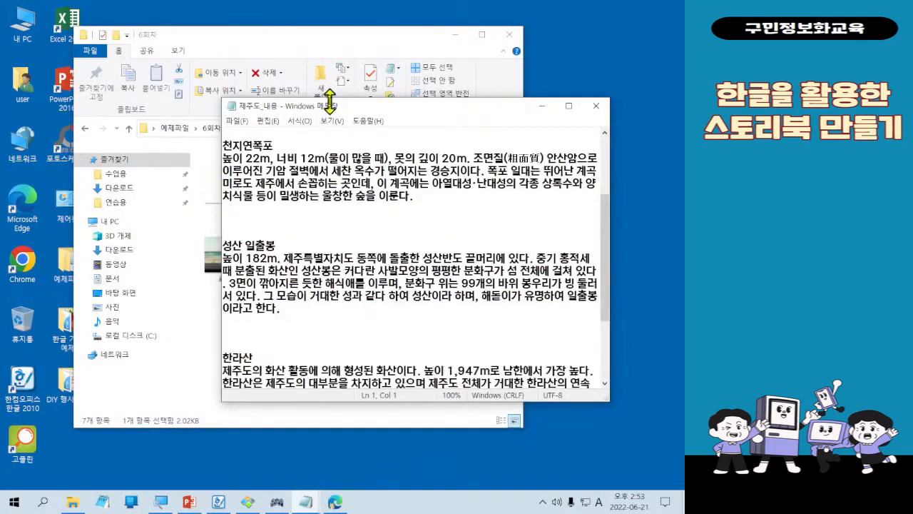
{"action": "left_click_drag", "start_coordinate": [337, 98], "coordinate": [337, 15]}
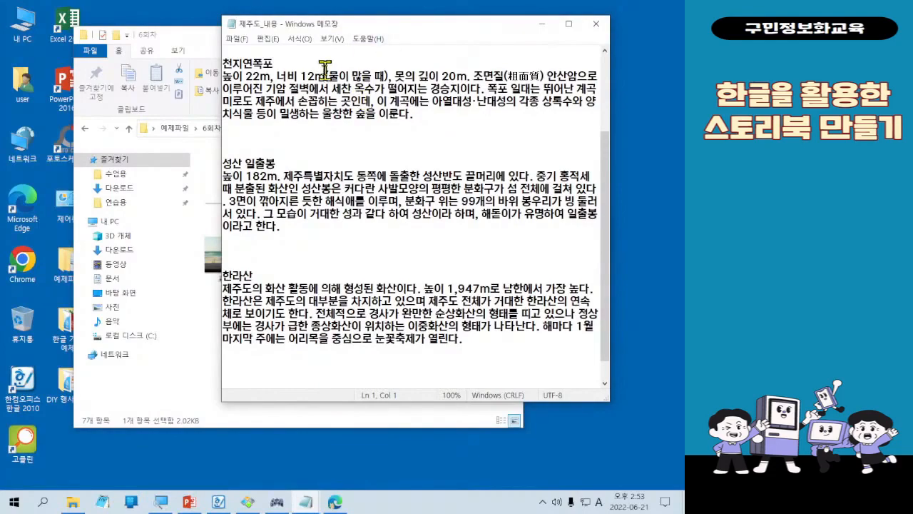
Copy the 천지연폭포 heading and its paragraph from the 제주도_내용 text file
{"action": "key", "text": "ctrl+1"}
{"action": "left_click", "coordinate": [287, 64]}
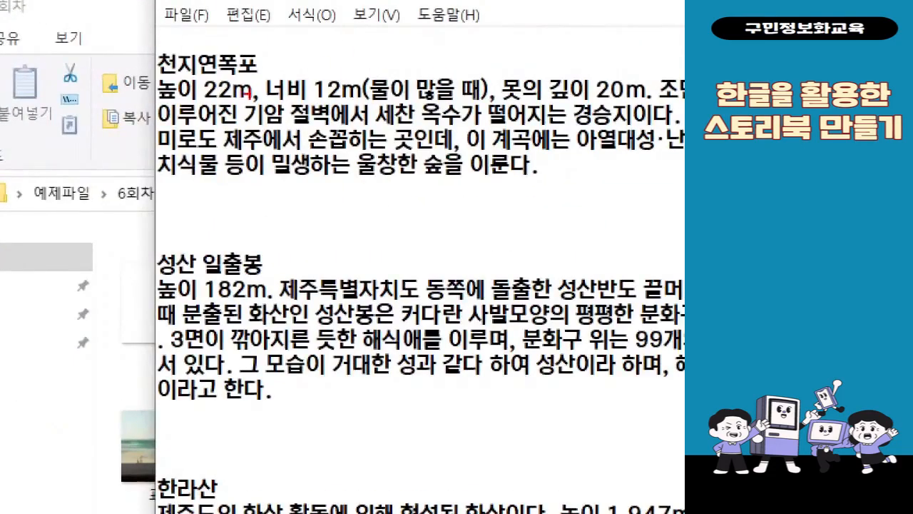
{"action": "left_click_drag", "start_coordinate": [529, 175], "coordinate": [156, 57]}
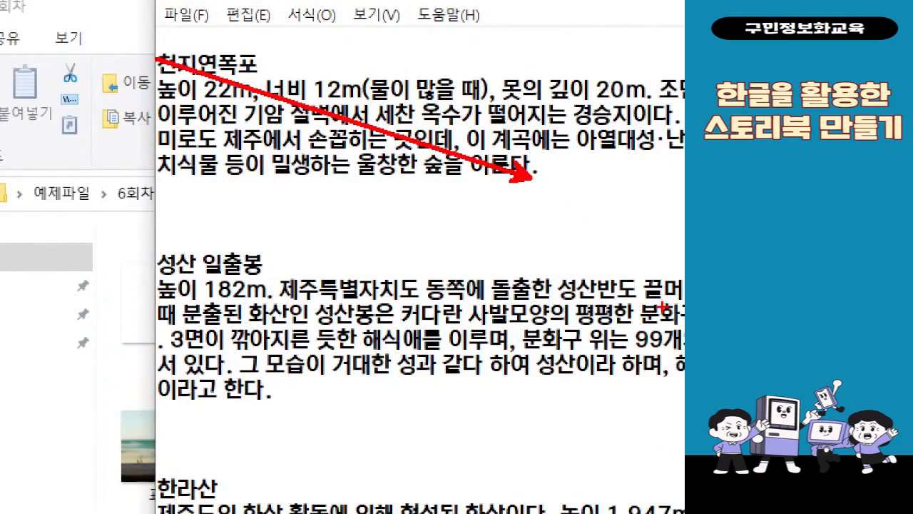
{"action": "key", "text": "Escape"}
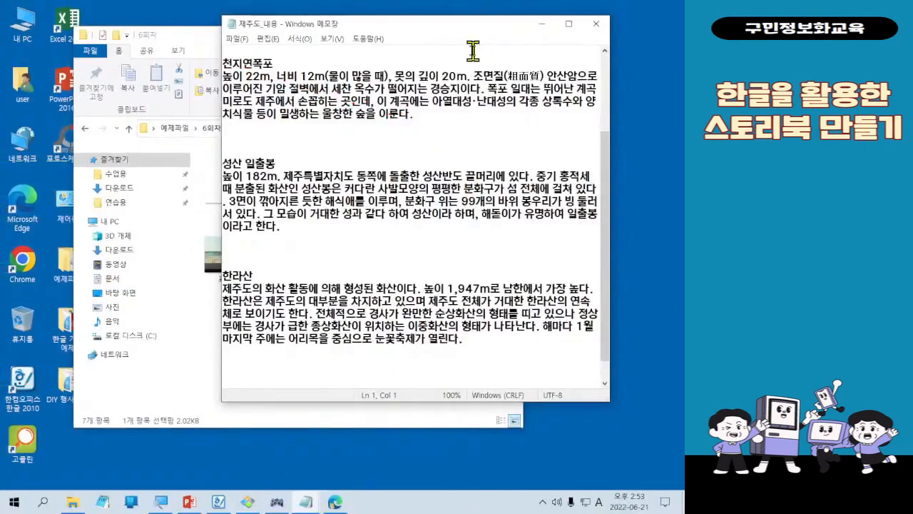
{"action": "key", "text": "ctrl+1"}
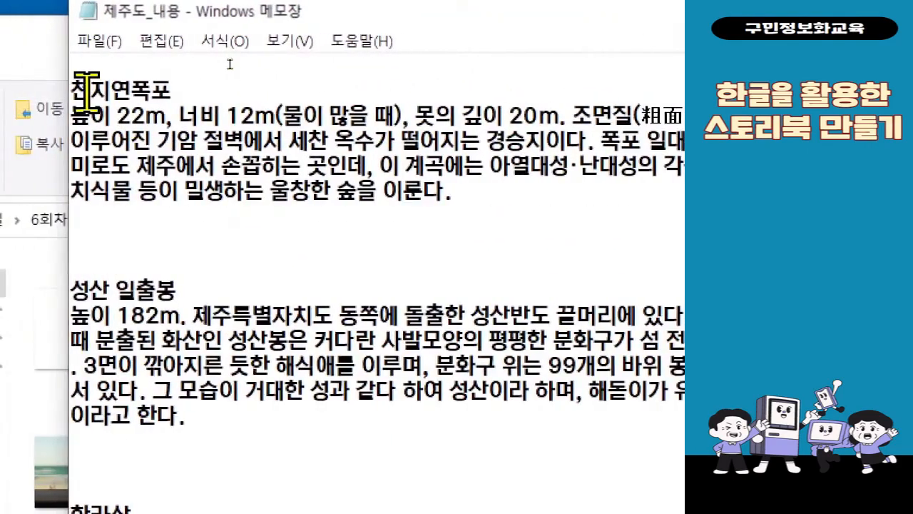
{"action": "left_click_drag", "start_coordinate": [80, 89], "coordinate": [470, 187]}
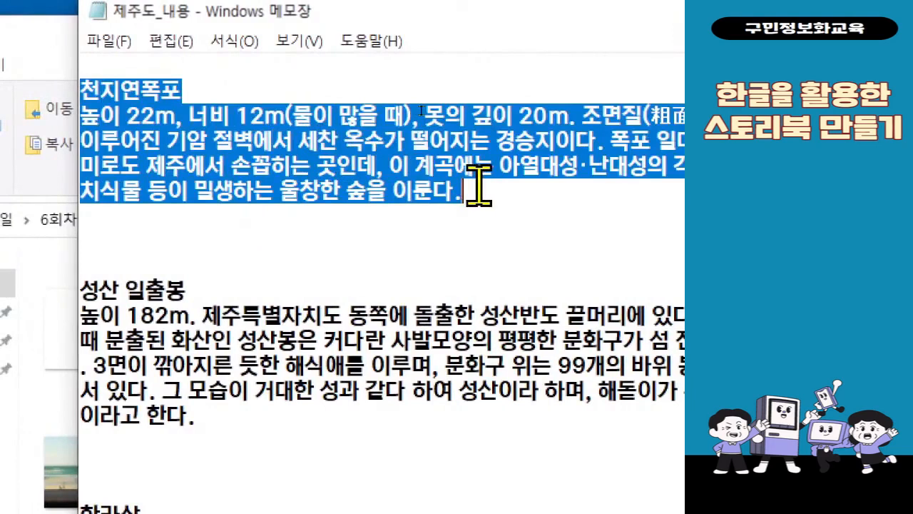
{"action": "right_click", "coordinate": [330, 144]}
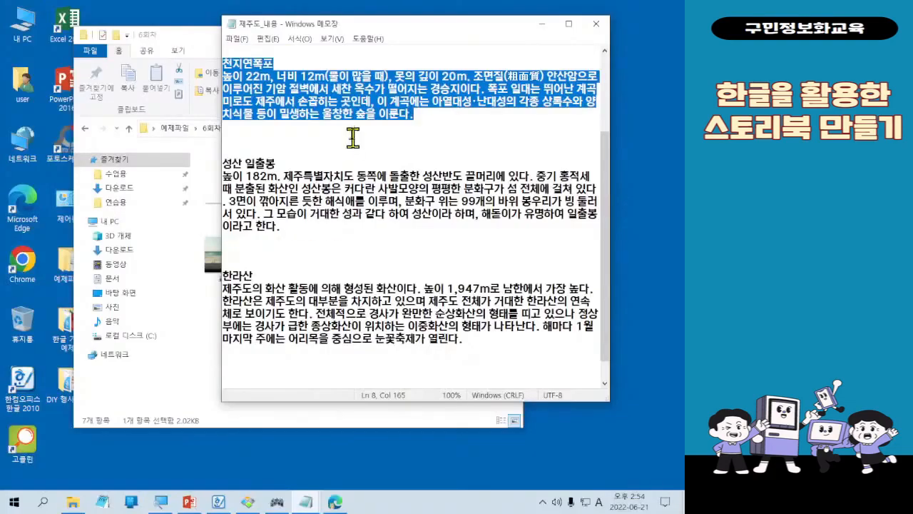
{"action": "left_click", "coordinate": [368, 226]}
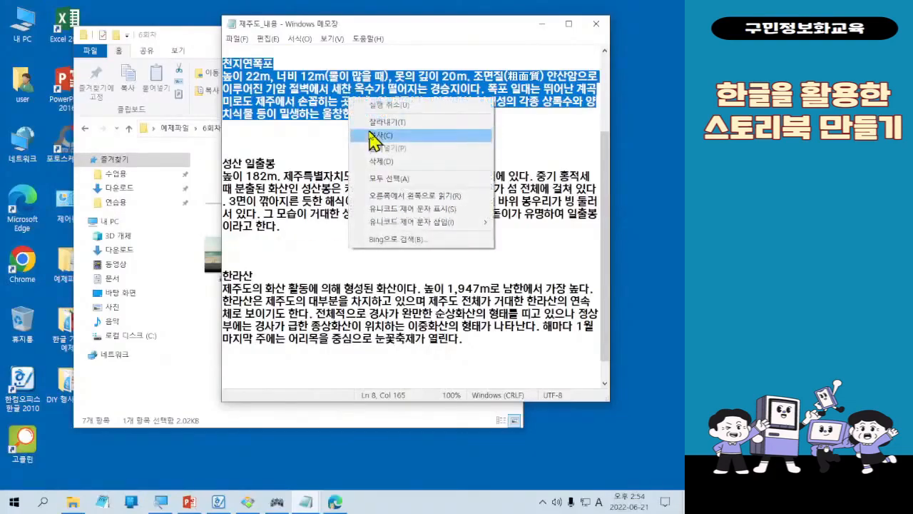
Switch to the Hangul document and paste the 천지연폭포 text into the cell beside the waterfall picture
{"action": "left_click", "coordinate": [218, 504]}
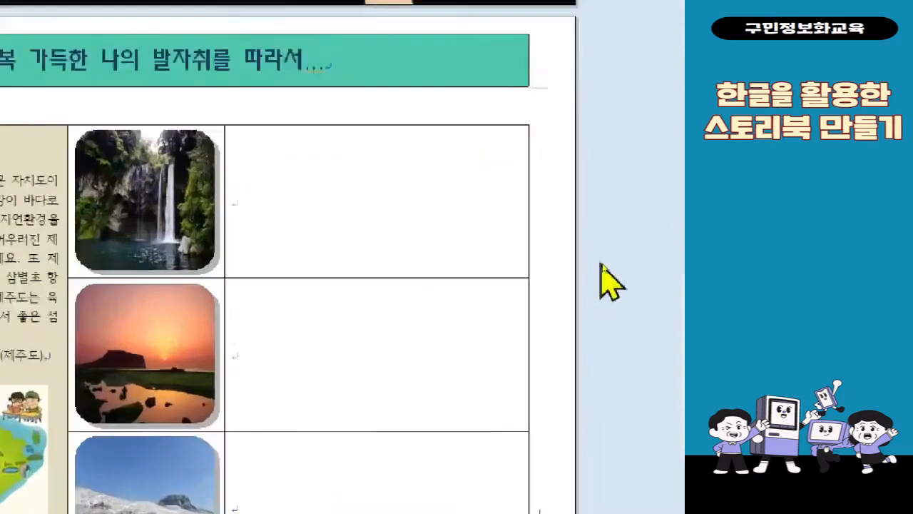
{"action": "left_click", "coordinate": [267, 192]}
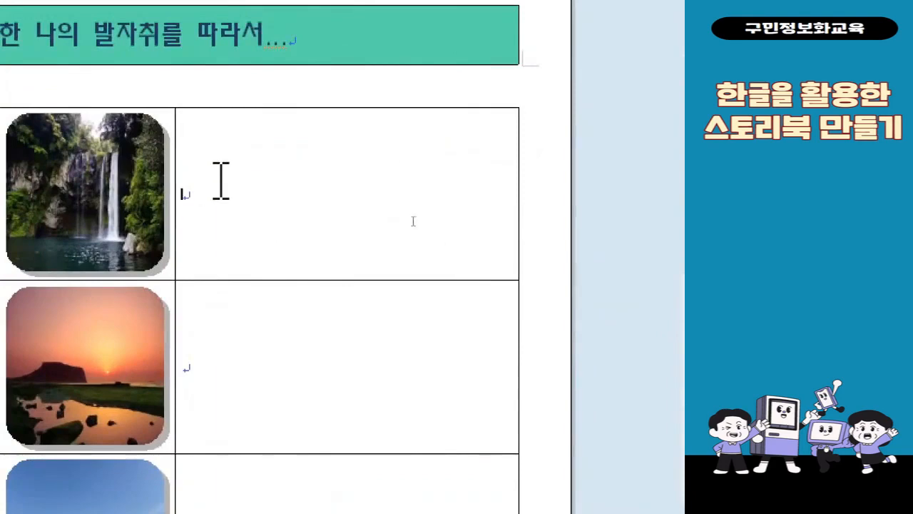
{"action": "right_click", "coordinate": [220, 181]}
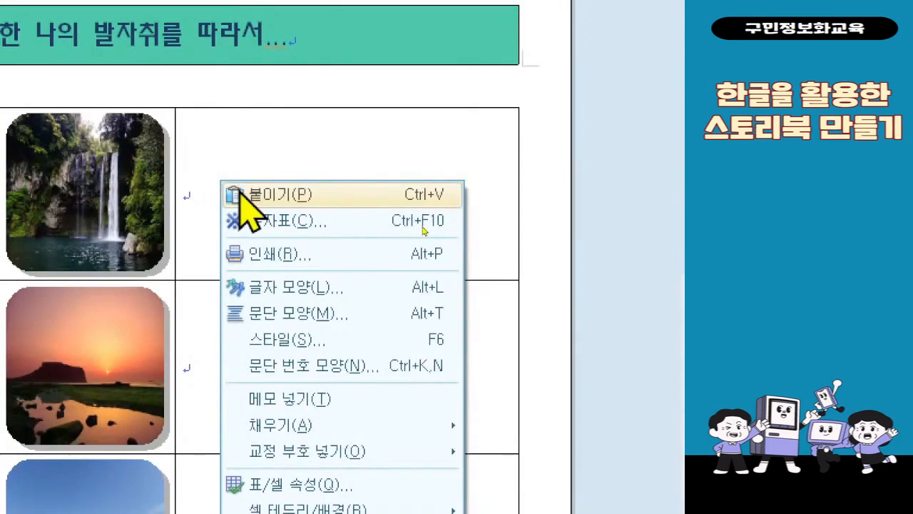
{"action": "left_click", "coordinate": [241, 194]}
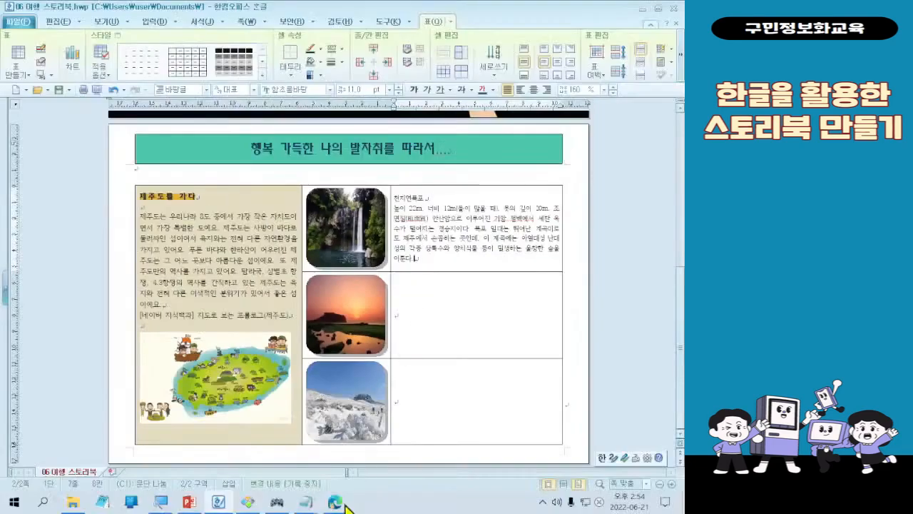
Close the untitled Notepad note without saving it, and close the Naver encyclopedia browser window
{"action": "mouse_move", "coordinate": [301, 499]}
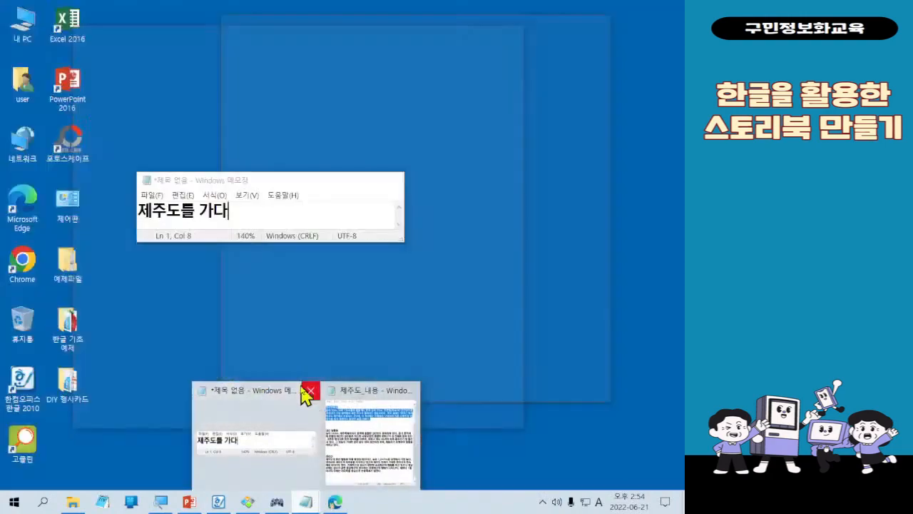
{"action": "left_click", "coordinate": [306, 390]}
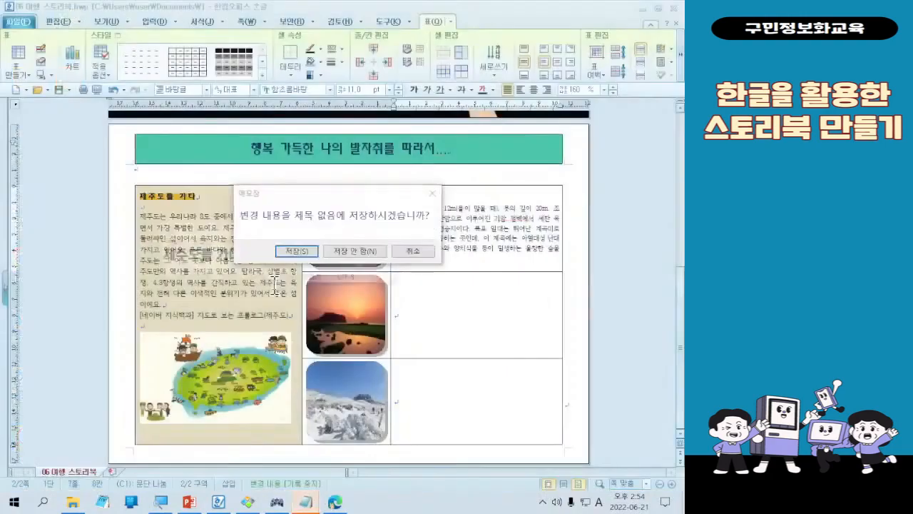
{"action": "left_click", "coordinate": [357, 253]}
{"action": "left_click", "coordinate": [335, 501]}
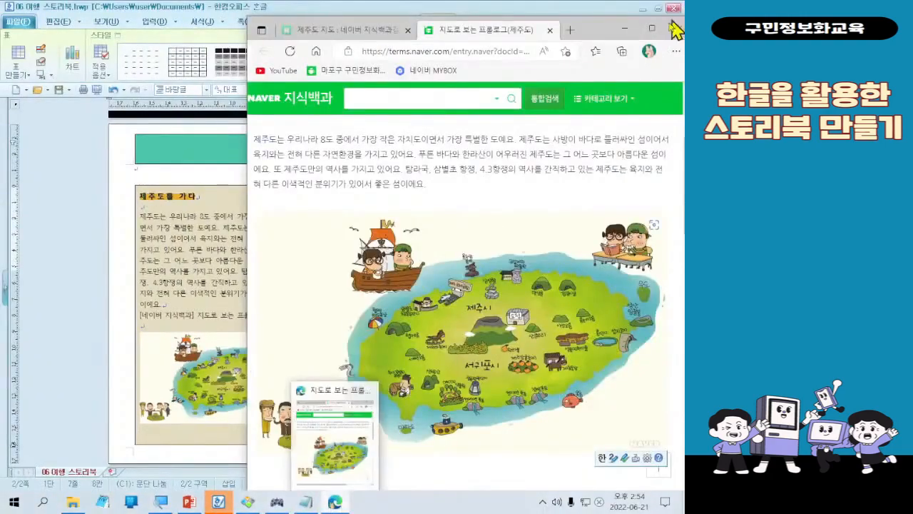
{"action": "left_click", "coordinate": [674, 29]}
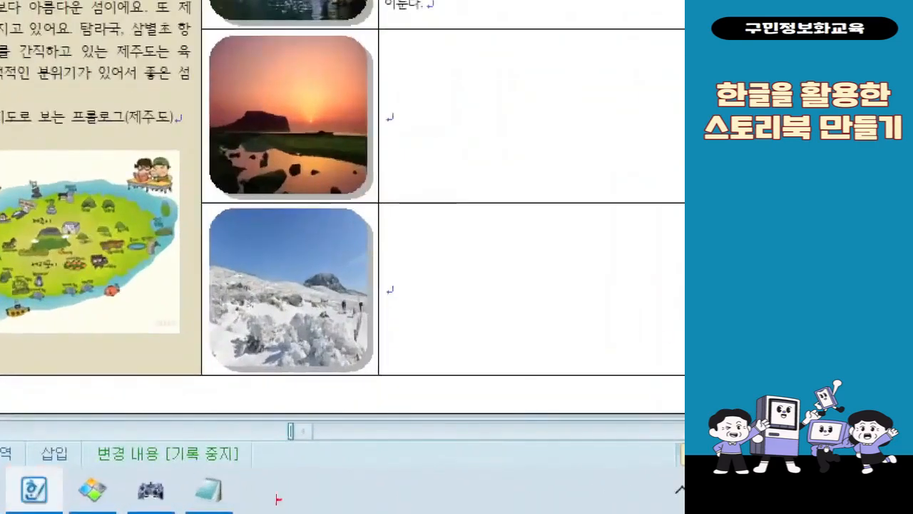
Copy the 성산 일출봉 heading and its paragraph from the 제주도_내용 text file, and return to the Hangul document
{"action": "mouse_move", "coordinate": [186, 471]}
{"action": "left_mouse_down"}
{"action": "mouse_move", "coordinate": [198, 512]}
{"action": "mouse_move", "coordinate": [239, 512]}
{"action": "left_mouse_up"}
{"action": "left_click_drag", "start_coordinate": [214, 456], "coordinate": [217, 212]}
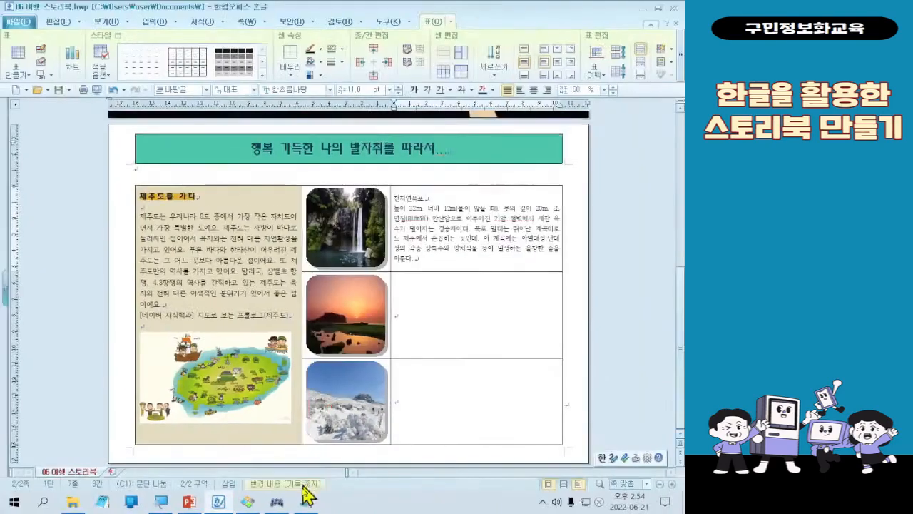
{"action": "left_click", "coordinate": [210, 490]}
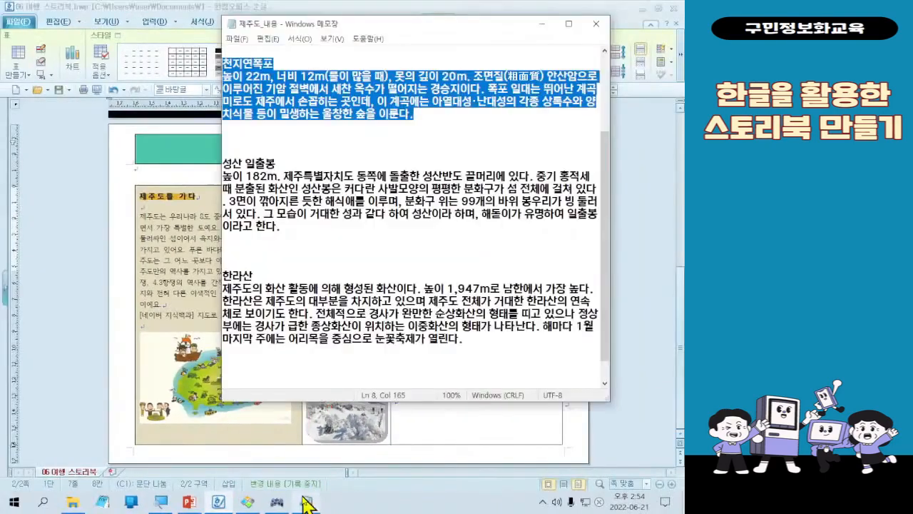
{"action": "left_click_drag", "start_coordinate": [284, 228], "coordinate": [209, 166]}
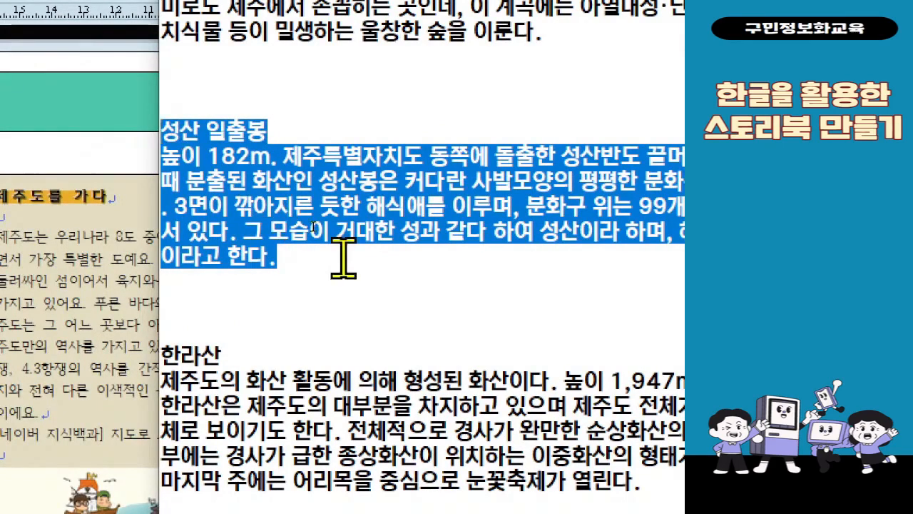
{"action": "right_click", "coordinate": [313, 212]}
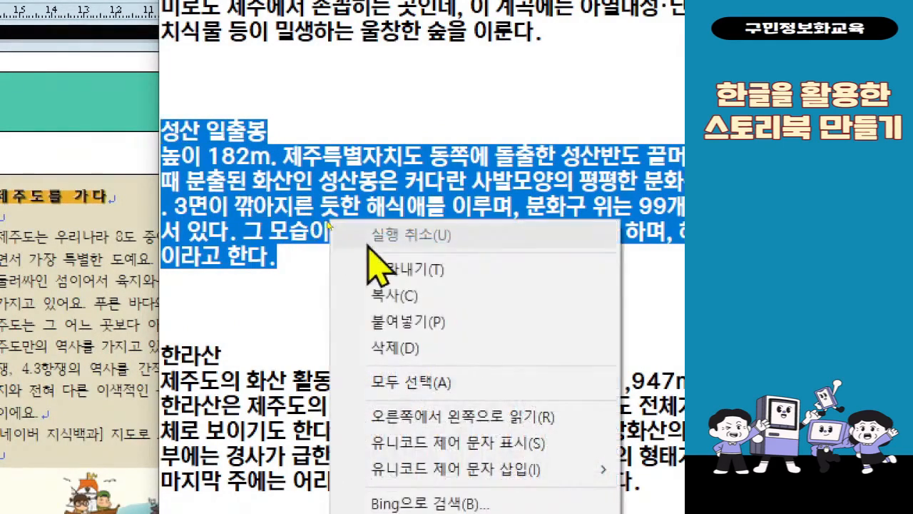
{"action": "left_click", "coordinate": [395, 295]}
{"action": "left_click", "coordinate": [326, 10]}
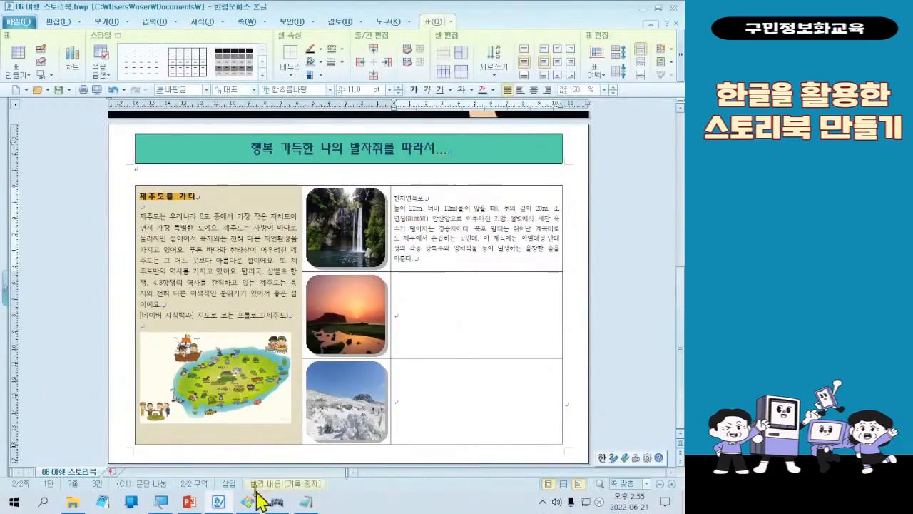
{"action": "left_click", "coordinate": [306, 502]}
{"action": "right_click", "coordinate": [293, 179]}
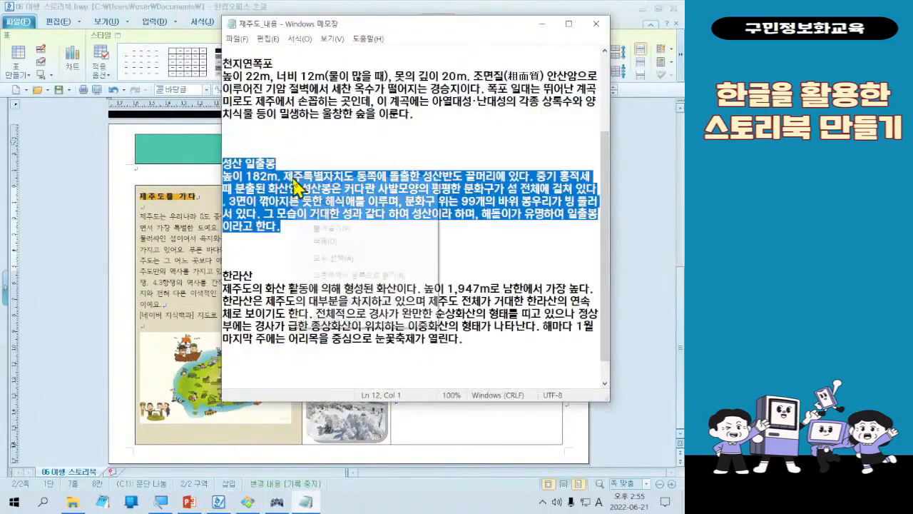
{"action": "left_click", "coordinate": [322, 215]}
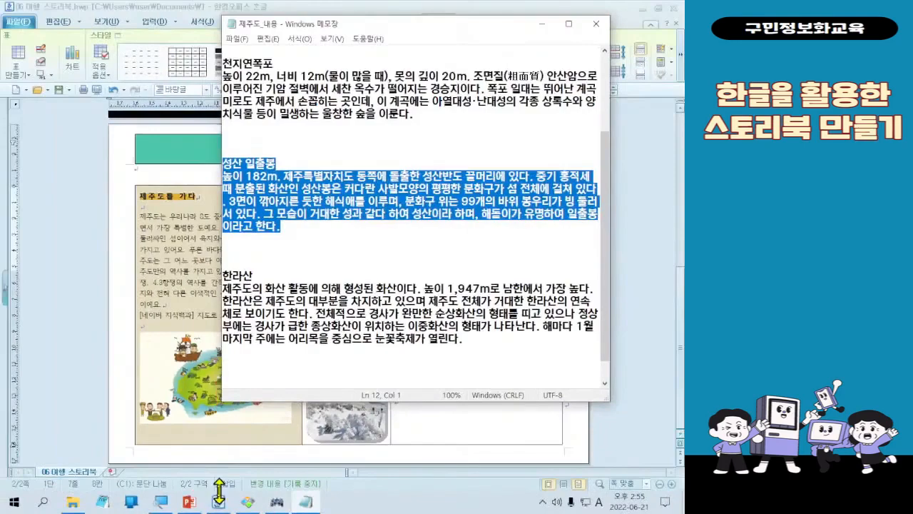
{"action": "left_click", "coordinate": [148, 489]}
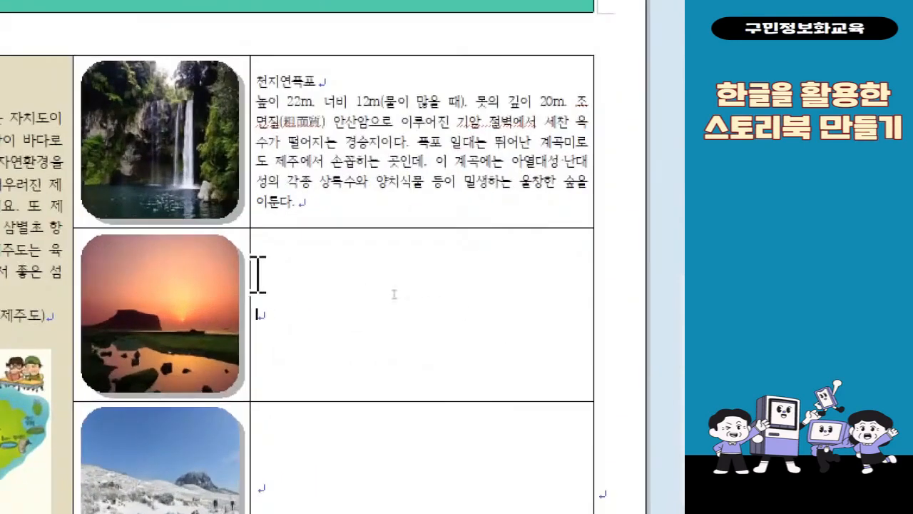
Try to paste the 성산 일출봉 text into the table's description column
{"action": "right_click", "coordinate": [258, 276]}
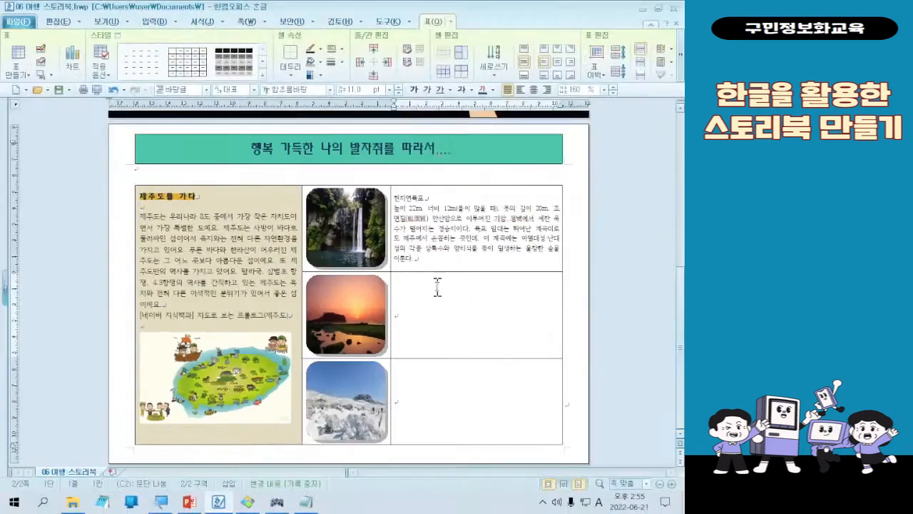
{"action": "right_click", "coordinate": [345, 259]}
{"action": "left_click", "coordinate": [365, 282]}
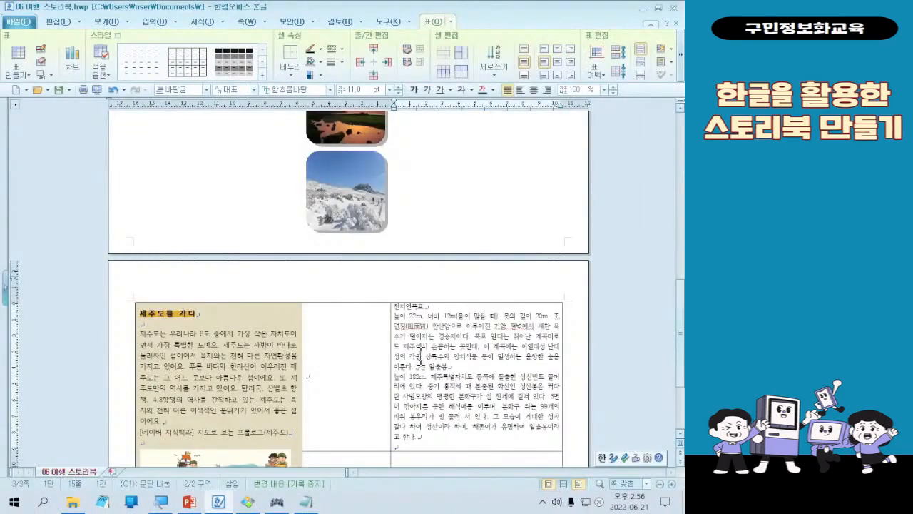
{"action": "scroll", "coordinate": [437, 342], "scroll_direction": "up", "scroll_amount": 5}
{"action": "scroll", "coordinate": [439, 342], "scroll_direction": "down", "scroll_amount": 8}
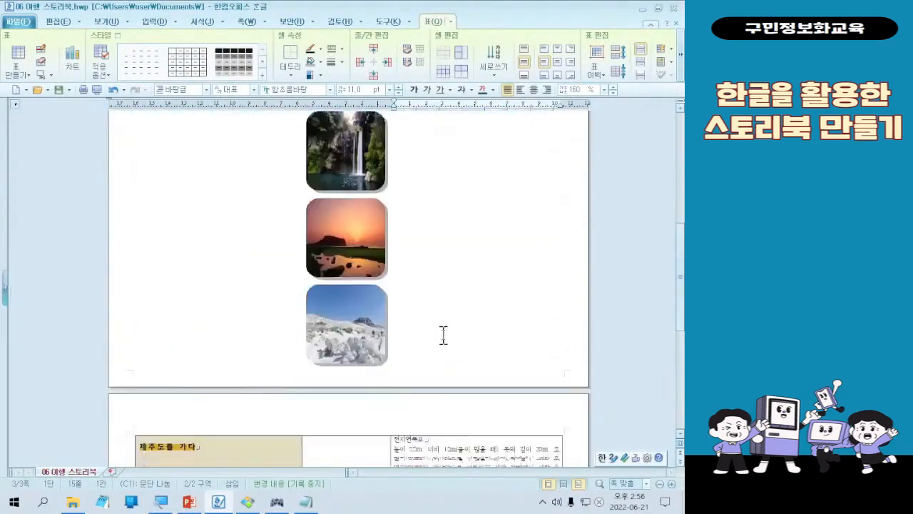
{"action": "scroll", "coordinate": [450, 329], "scroll_direction": "down", "scroll_amount": 3}
Paste the 성산 일출봉 text into the cell beside the sunset picture and remove the empty line at its end
{"action": "right_click", "coordinate": [445, 188]}
{"action": "left_click", "coordinate": [435, 193]}
{"action": "right_click", "coordinate": [401, 187]}
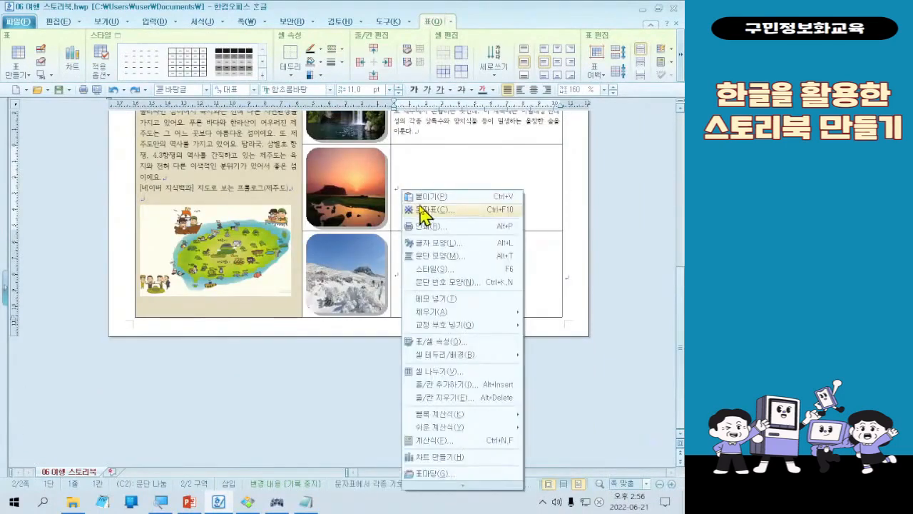
{"action": "left_click", "coordinate": [428, 197]}
{"action": "scroll", "coordinate": [575, 301], "scroll_direction": "down", "scroll_amount": 2}
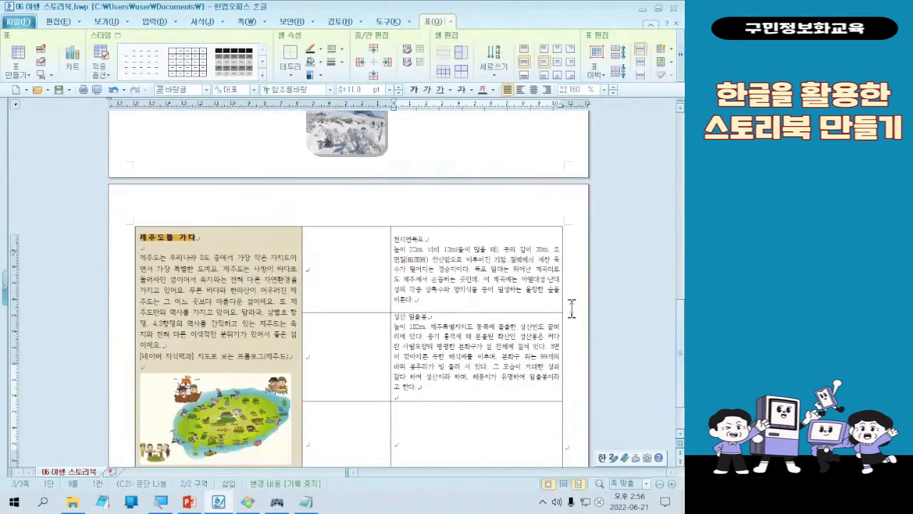
{"action": "key", "text": "ctrl+z"}
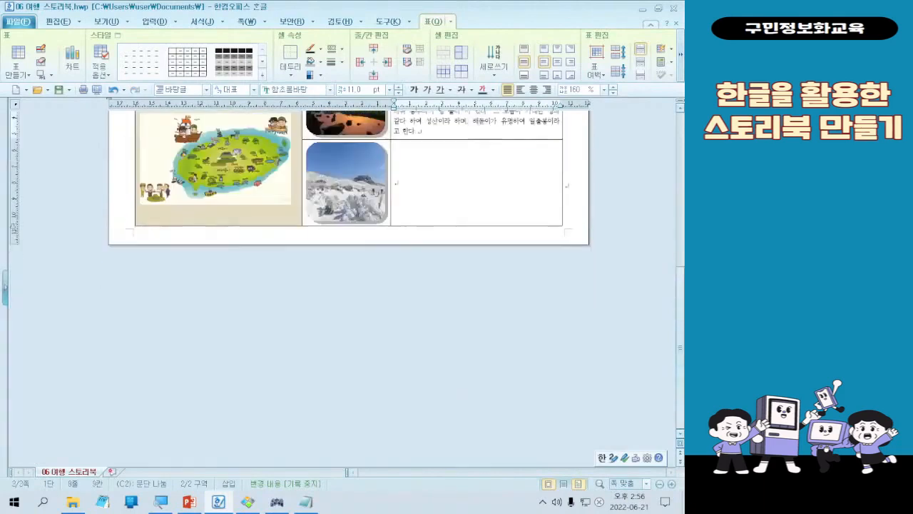
{"action": "scroll", "coordinate": [456, 366], "scroll_direction": "up", "scroll_amount": 5}
{"action": "scroll", "coordinate": [471, 357], "scroll_direction": "down", "scroll_amount": 1}
{"action": "scroll", "coordinate": [474, 371], "scroll_direction": "down", "scroll_amount": 2}
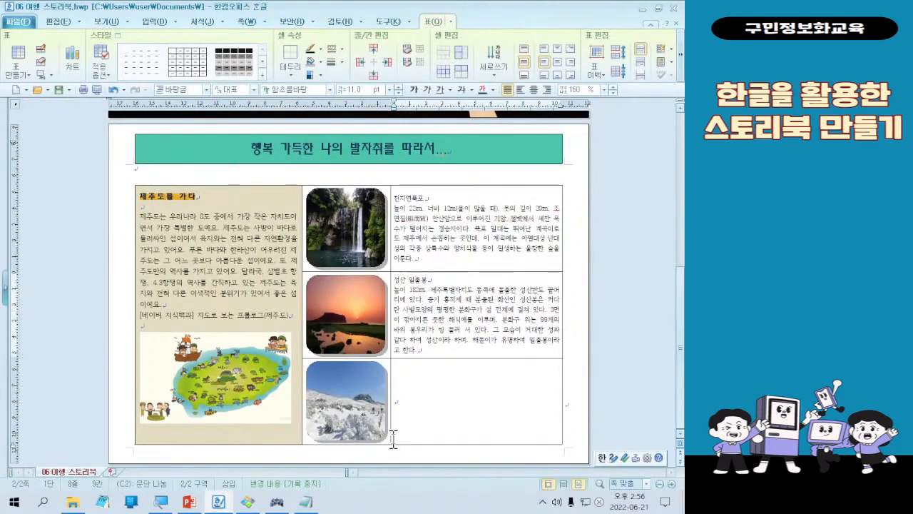
Add an empty line after the 성산 일출봉 text in its cell and remove it again
{"action": "key", "text": "ctrl+v"}
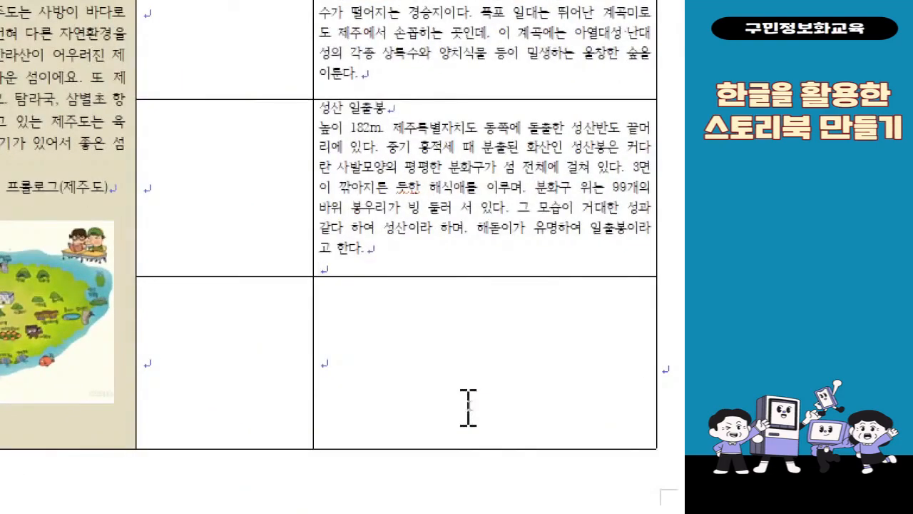
{"action": "scroll", "coordinate": [475, 410], "scroll_direction": "up", "scroll_amount": 15}
{"action": "scroll", "coordinate": [478, 421], "scroll_direction": "down", "scroll_amount": 3}
{"action": "scroll", "coordinate": [475, 421], "scroll_direction": "down", "scroll_amount": 1}
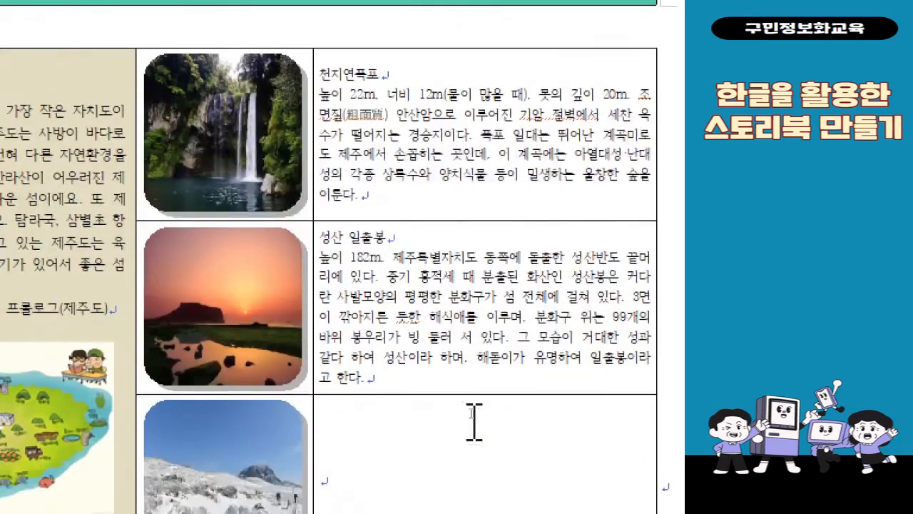